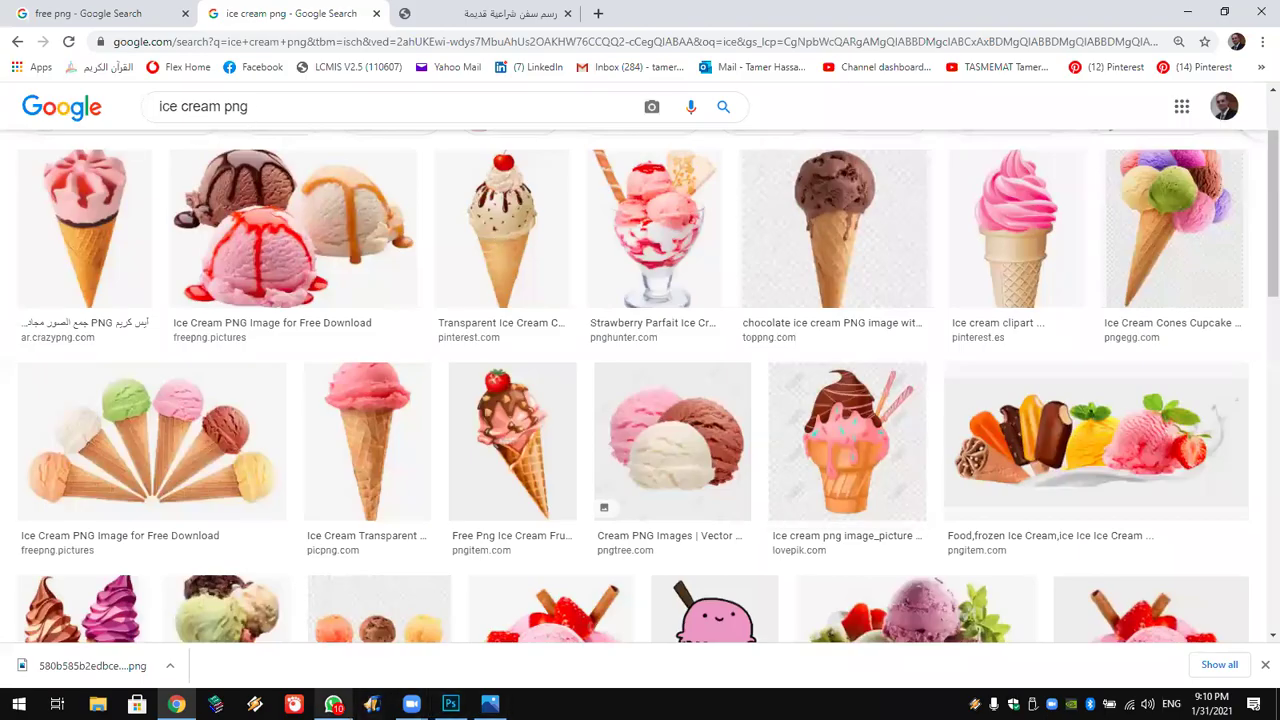
View the ice cream poster shared in the WhatsApp group chat, then close it and show the desktop.
{"action": "left_click", "coordinate": [330, 650]}
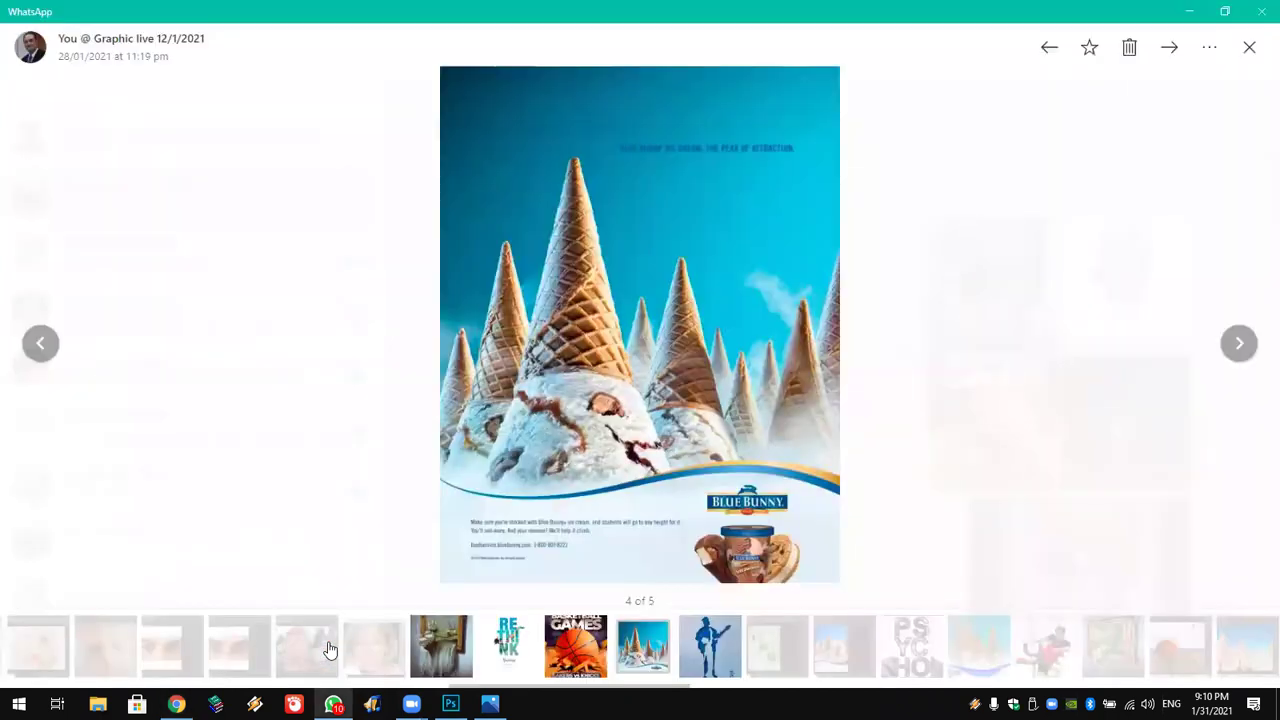
{"action": "key", "text": "Escape"}
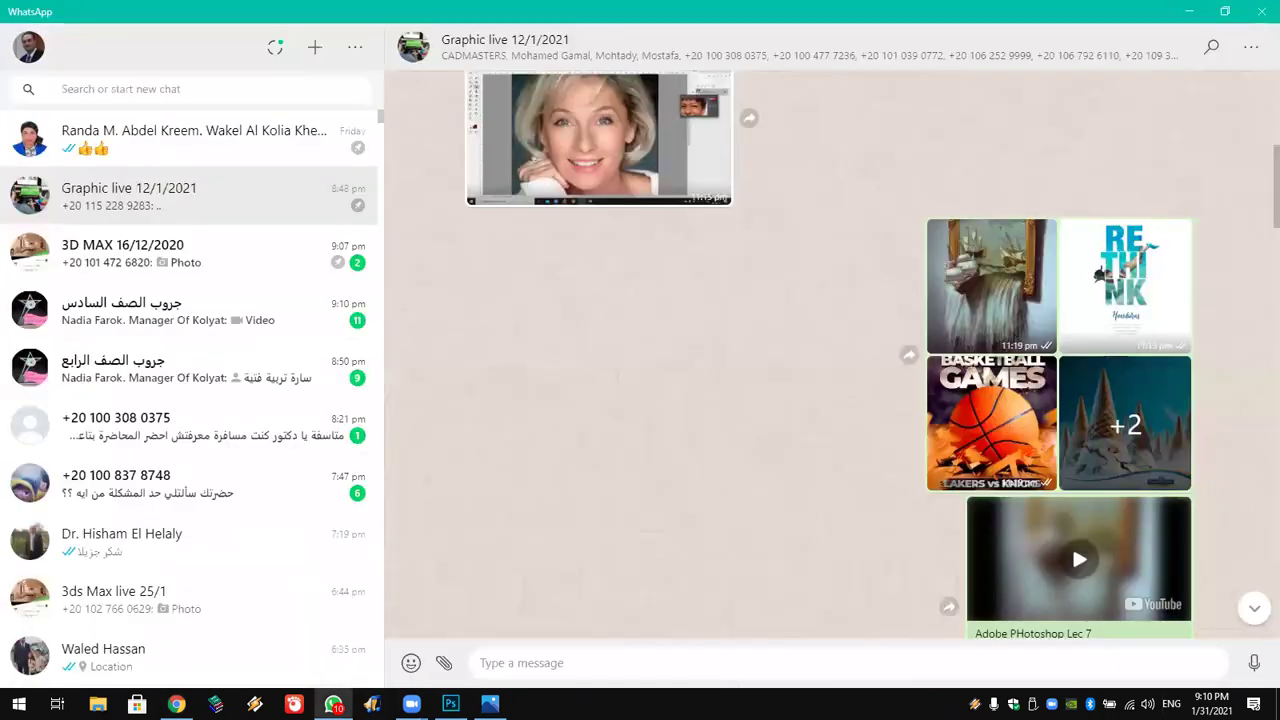
{"action": "key", "text": "super+d"}
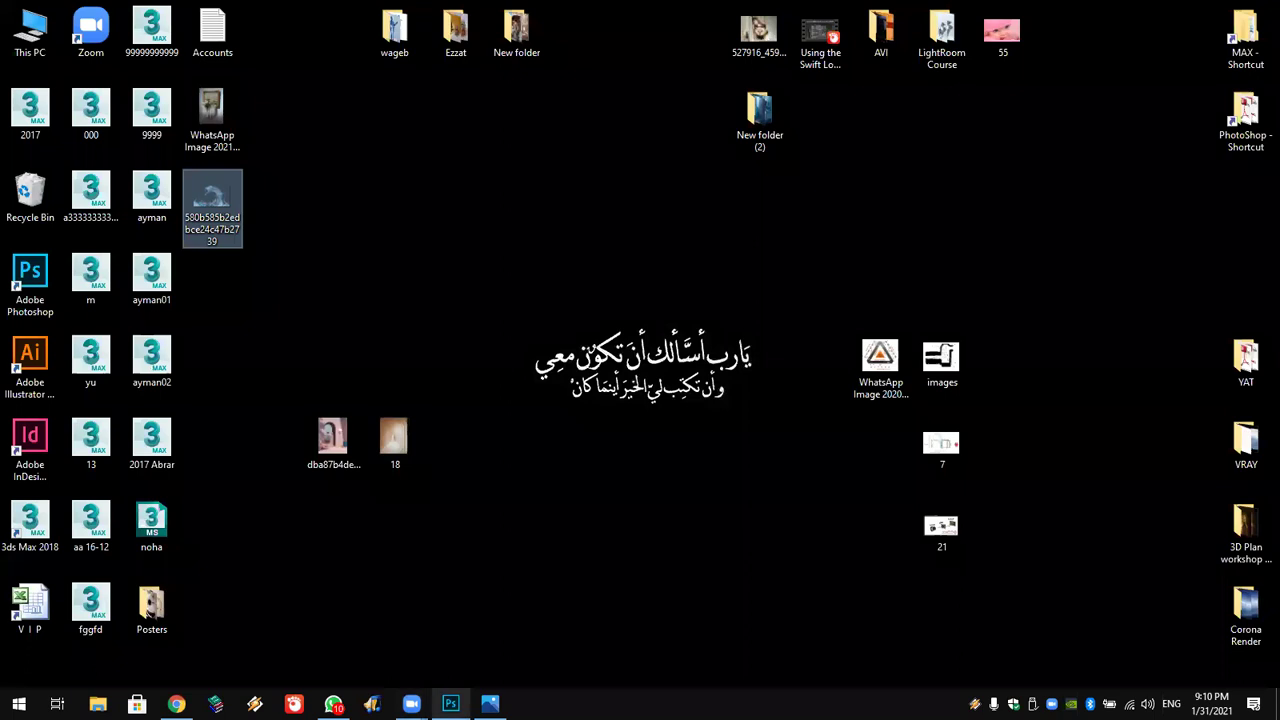
Scroll through the Google Images ice cream results in Chrome and return to the top.
{"action": "left_click", "coordinate": [176, 704]}
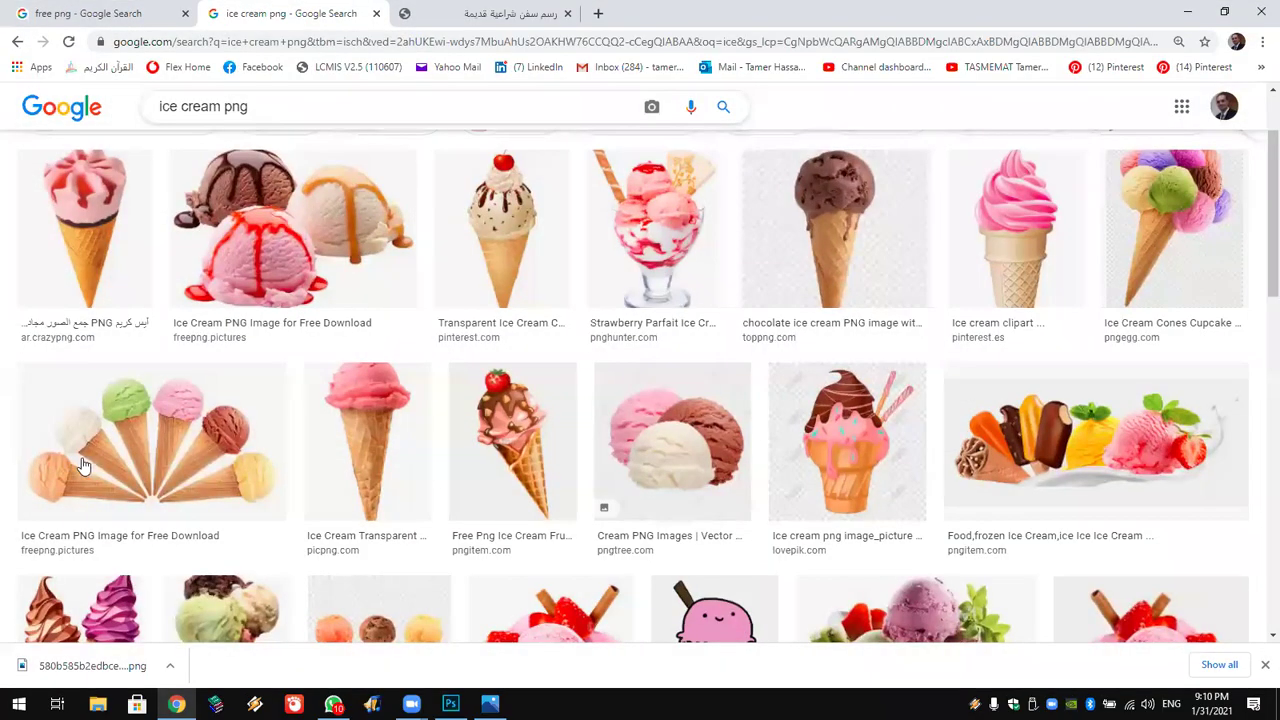
{"action": "scroll", "coordinate": [1258, 290], "scroll_direction": "down", "scroll_amount": 3}
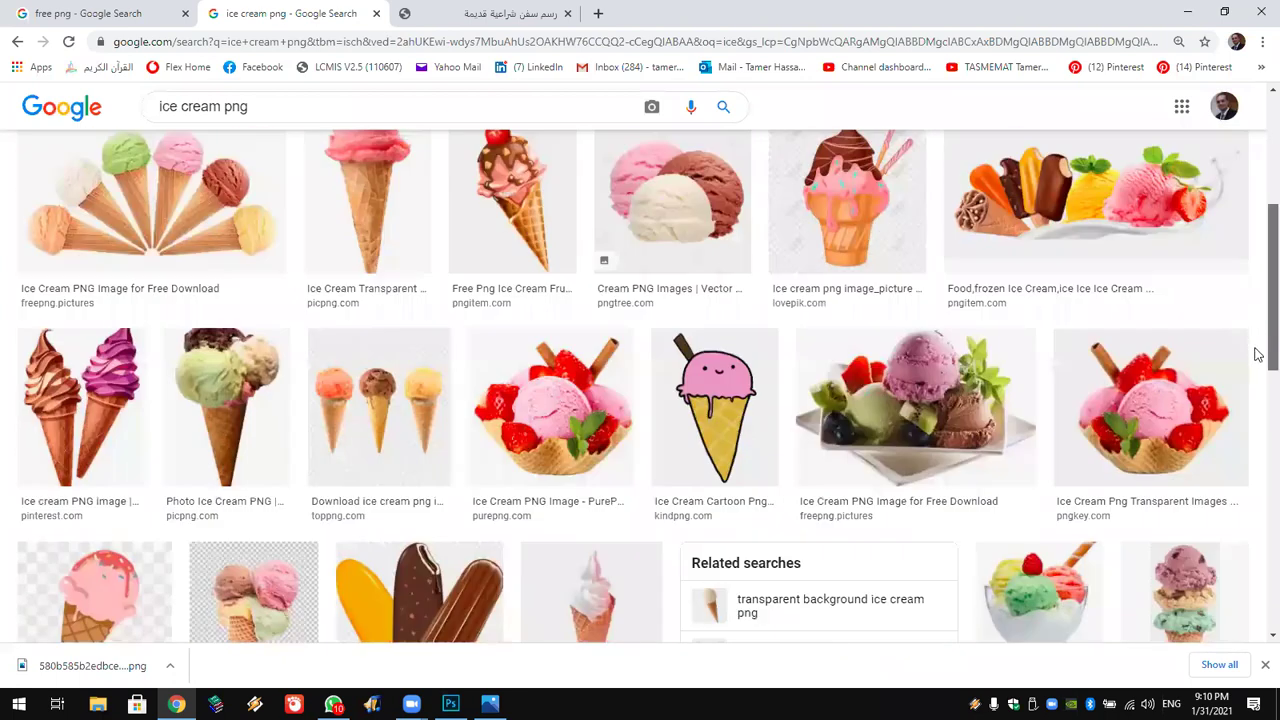
{"action": "scroll", "coordinate": [1258, 384], "scroll_direction": "down", "scroll_amount": 4}
{"action": "scroll", "coordinate": [1258, 435], "scroll_direction": "down", "scroll_amount": 3}
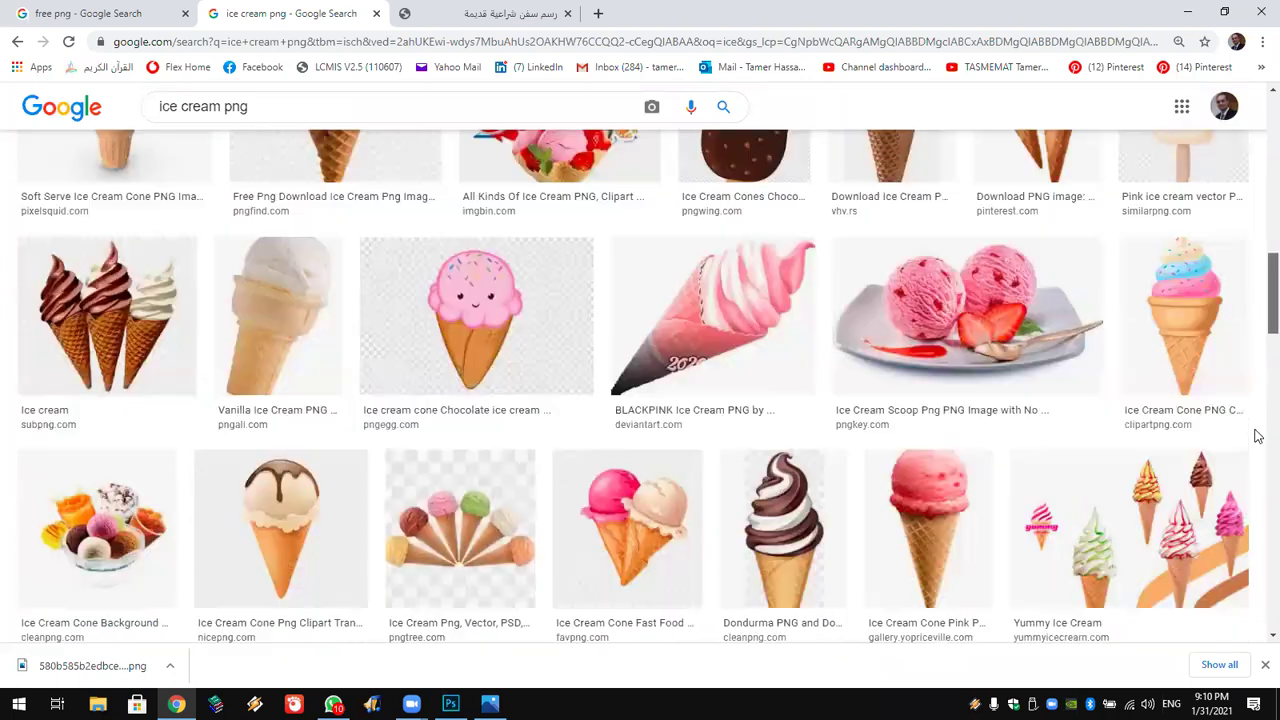
{"action": "scroll", "coordinate": [1258, 471], "scroll_direction": "down", "scroll_amount": 2}
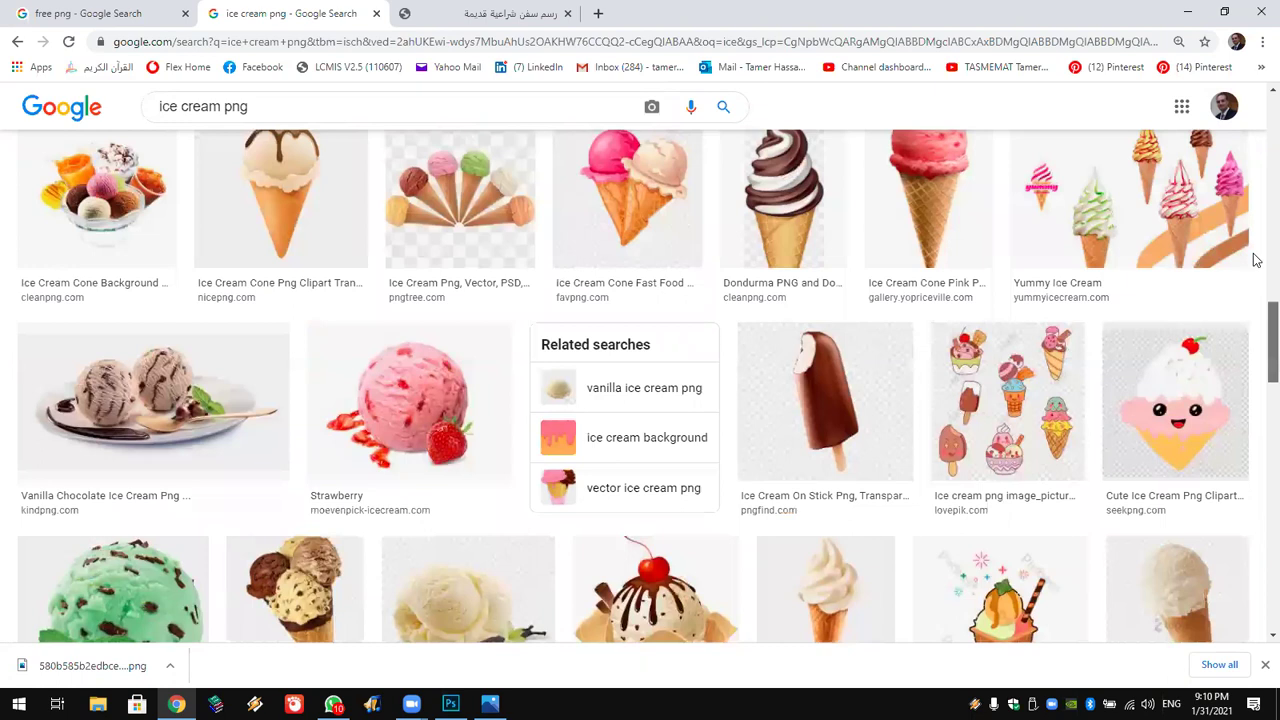
{"action": "key", "text": "Home"}
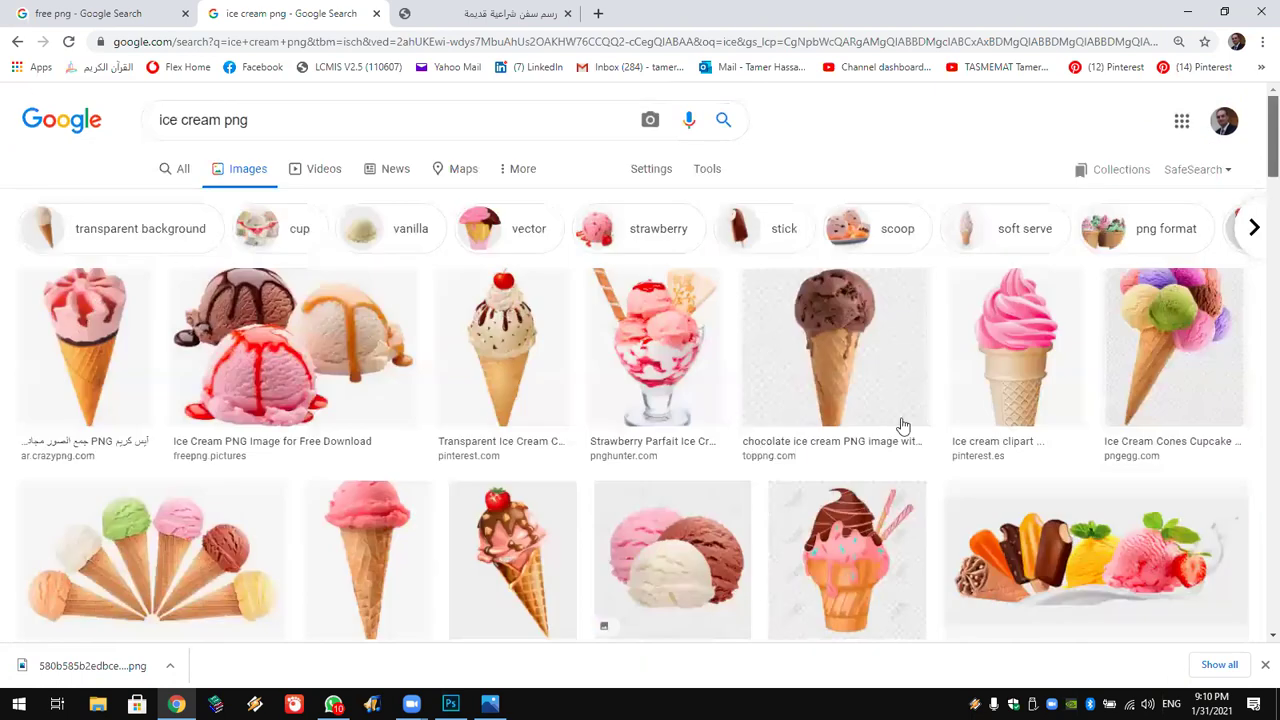
Open the crazypng ice cream PNG page in a new tab, close the old tab, and browse its images.
{"action": "left_click", "coordinate": [968, 375], "text": "ctrl+shift"}
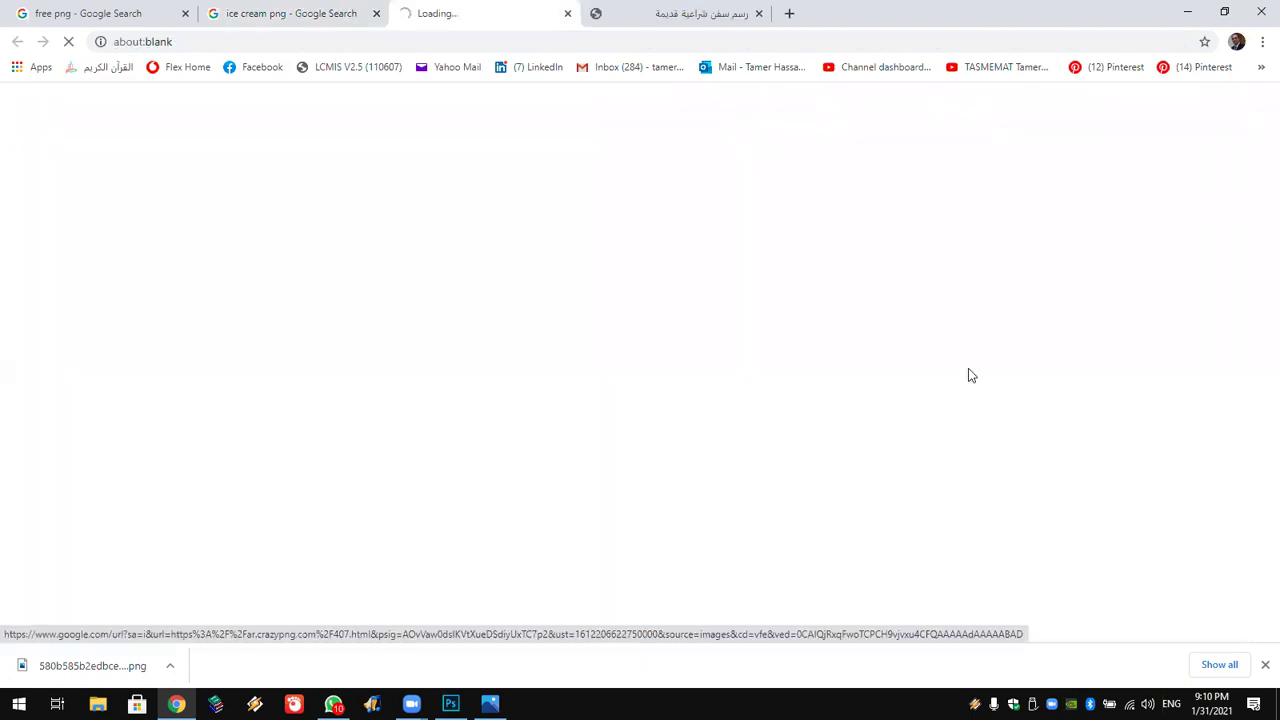
{"action": "left_click", "coordinate": [758, 14]}
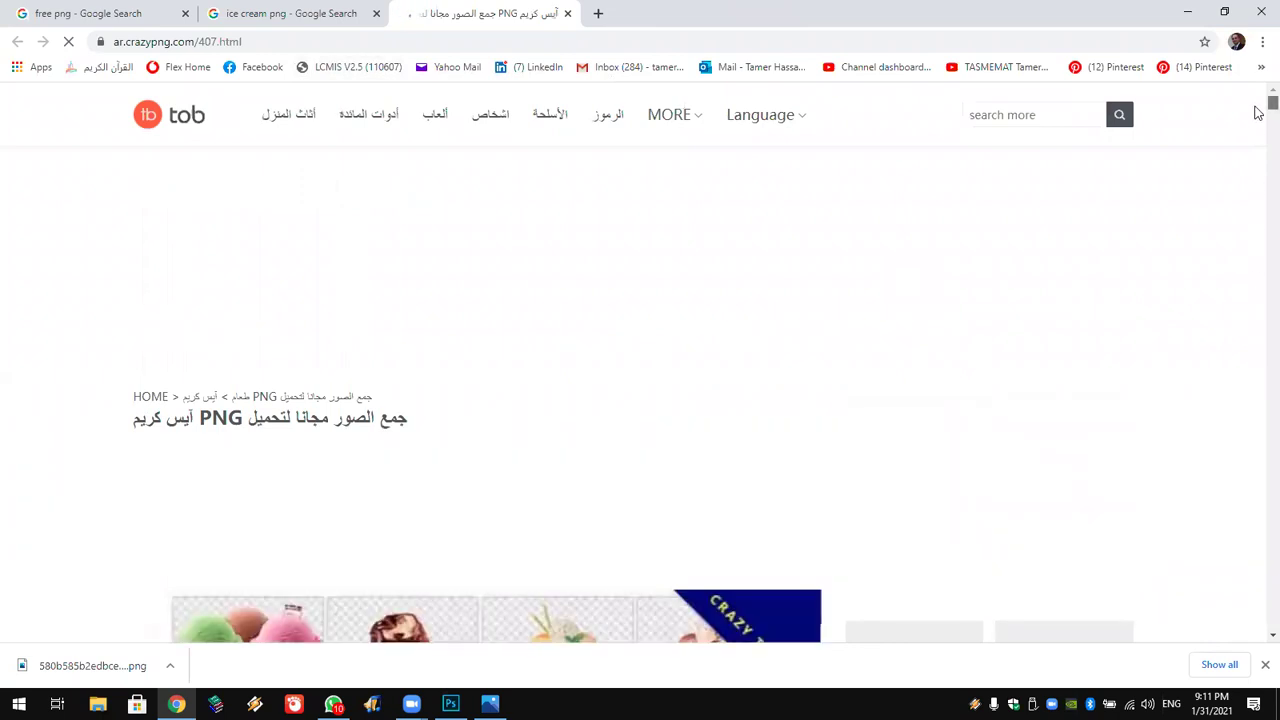
{"action": "scroll", "coordinate": [1257, 112], "scroll_direction": "down", "scroll_amount": 3}
{"action": "scroll", "coordinate": [1257, 114], "scroll_direction": "down", "scroll_amount": 1}
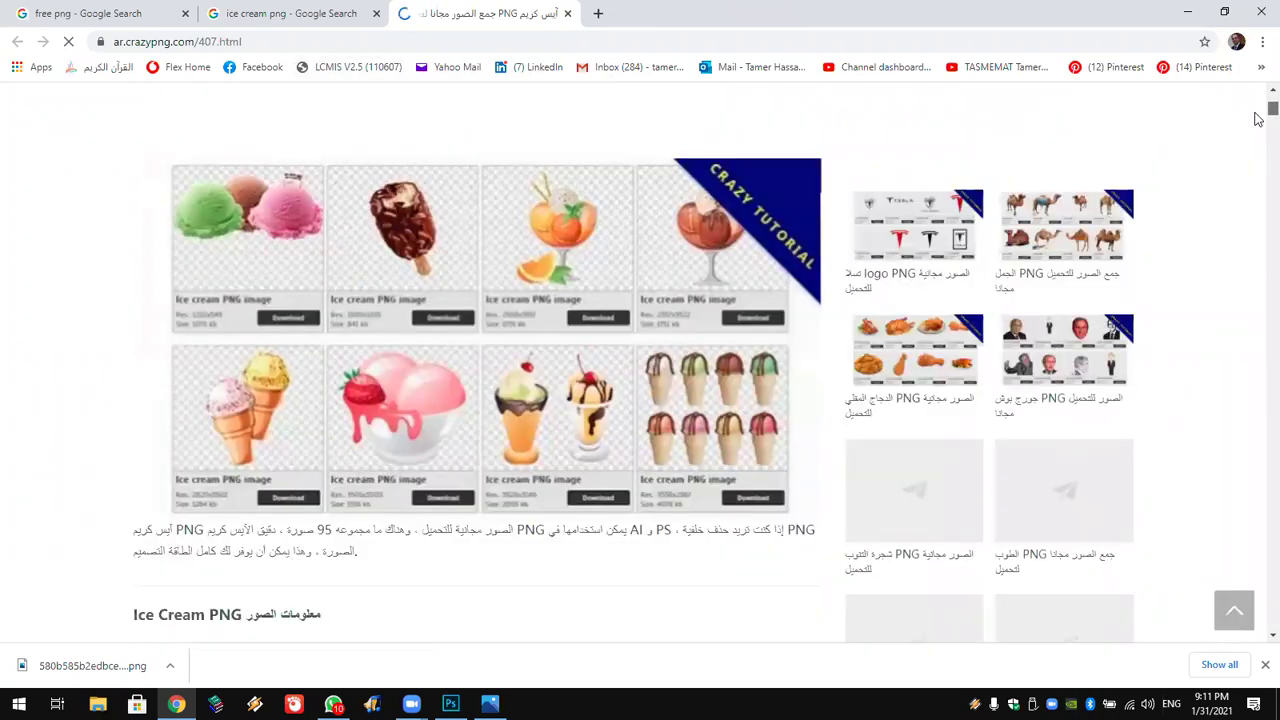
{"action": "scroll", "coordinate": [1257, 135], "scroll_direction": "down", "scroll_amount": 5}
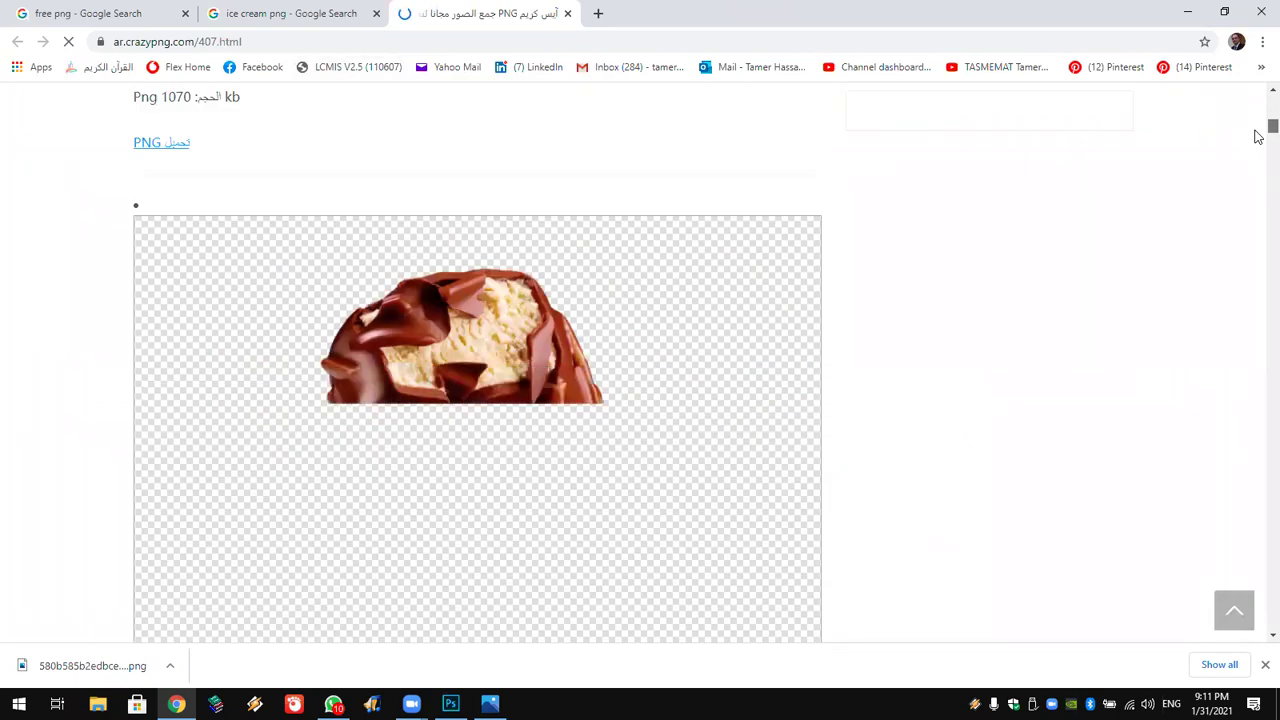
{"action": "scroll", "coordinate": [1257, 130], "scroll_direction": "up", "scroll_amount": 5}
{"action": "scroll", "coordinate": [1257, 140], "scroll_direction": "down", "scroll_amount": 6}
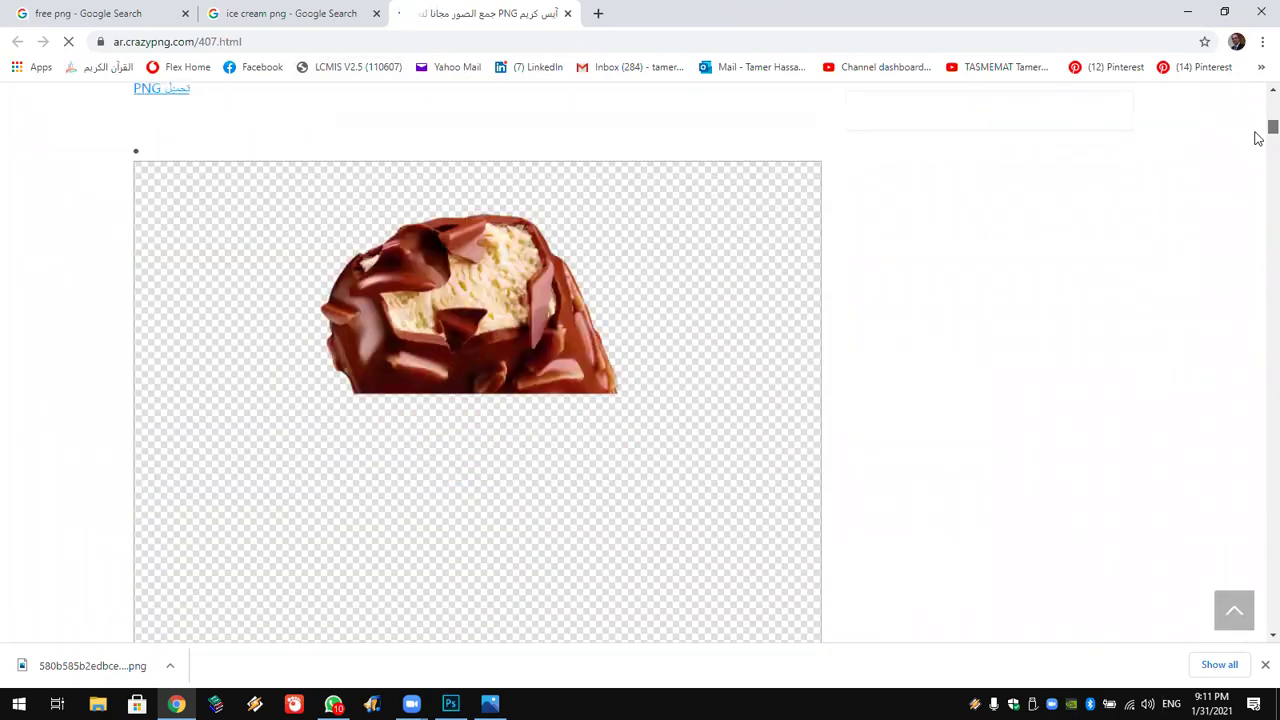
{"action": "scroll", "coordinate": [1257, 148], "scroll_direction": "down", "scroll_amount": 2}
{"action": "scroll", "coordinate": [1257, 150], "scroll_direction": "down", "scroll_amount": 2}
{"action": "scroll", "coordinate": [1257, 155], "scroll_direction": "down", "scroll_amount": 2}
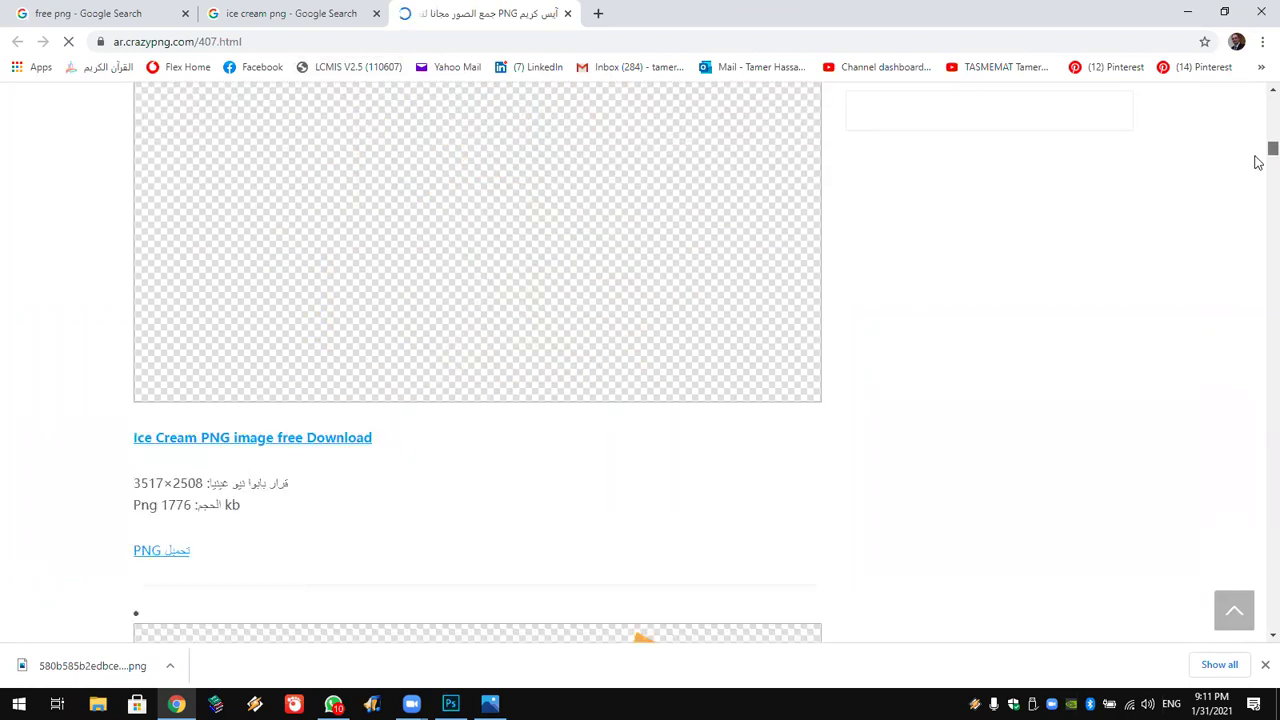
{"action": "scroll", "coordinate": [1257, 165], "scroll_direction": "down", "scroll_amount": 3}
{"action": "scroll", "coordinate": [1258, 167], "scroll_direction": "down", "scroll_amount": 2}
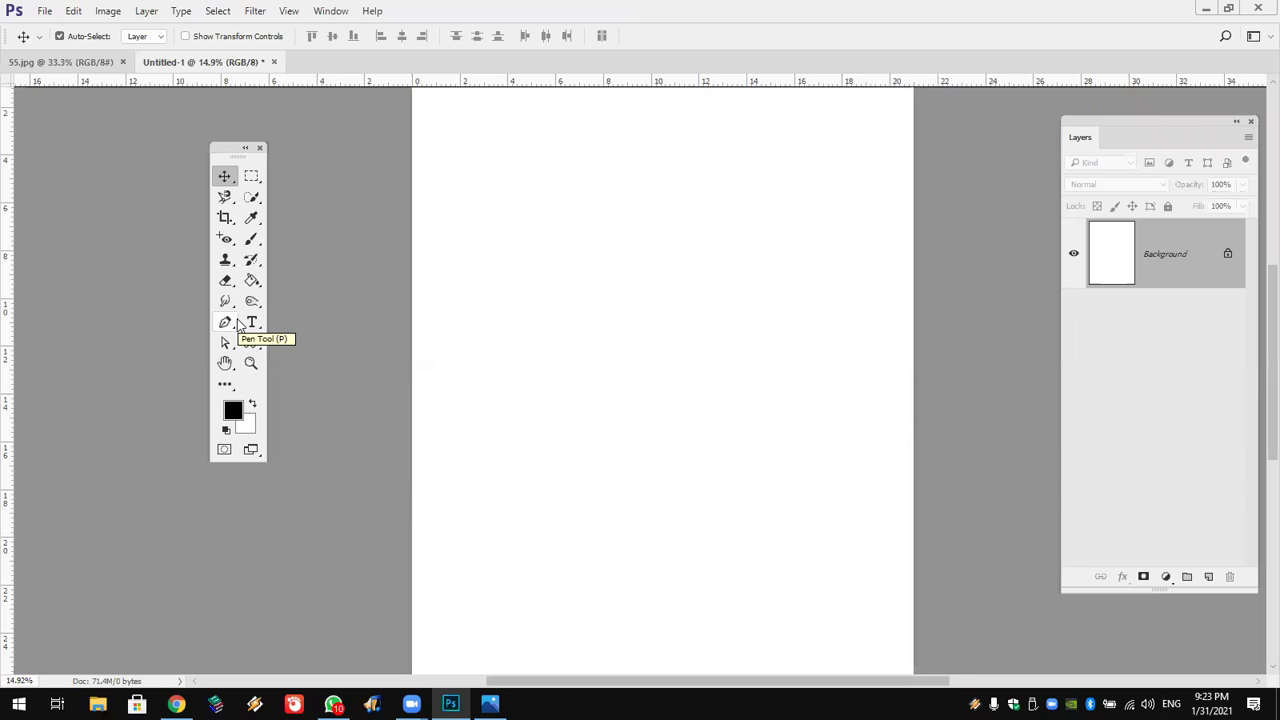
Choose the Horizontal Type Tool from the type flyout and place a text point near the page's upper middle.
{"action": "left_click", "coordinate": [257, 330]}
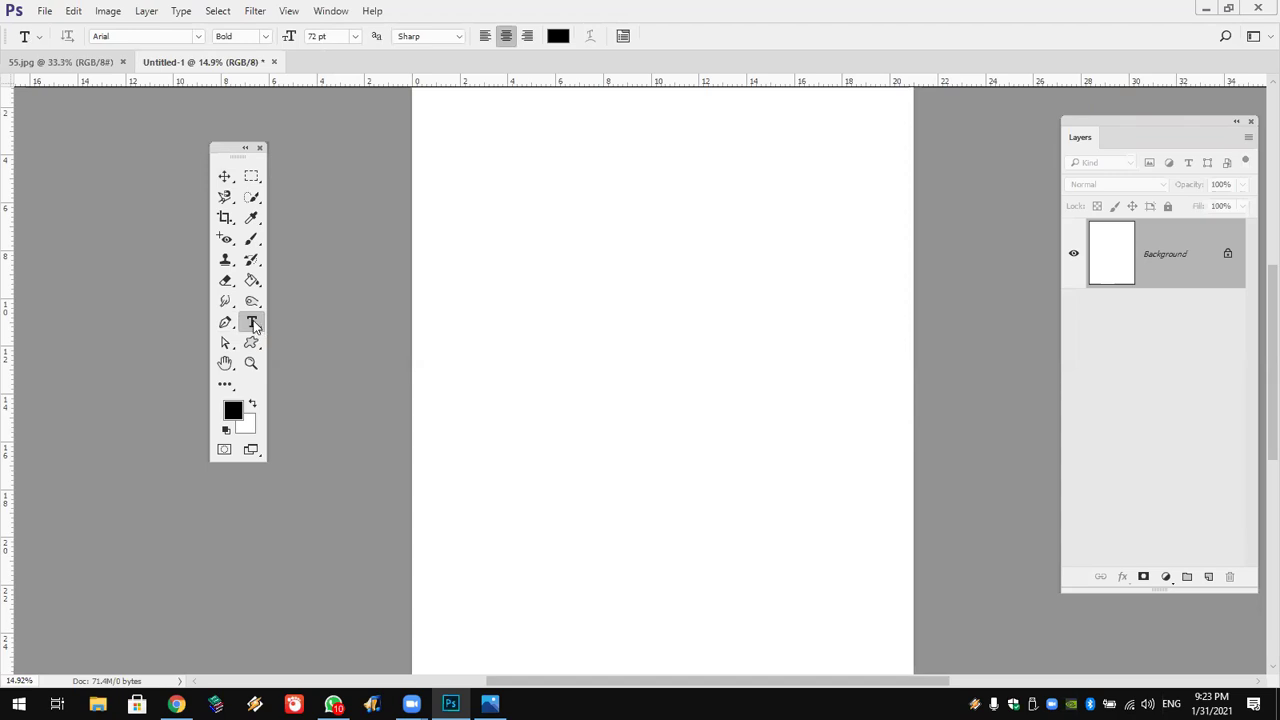
{"action": "right_click", "coordinate": [253, 321]}
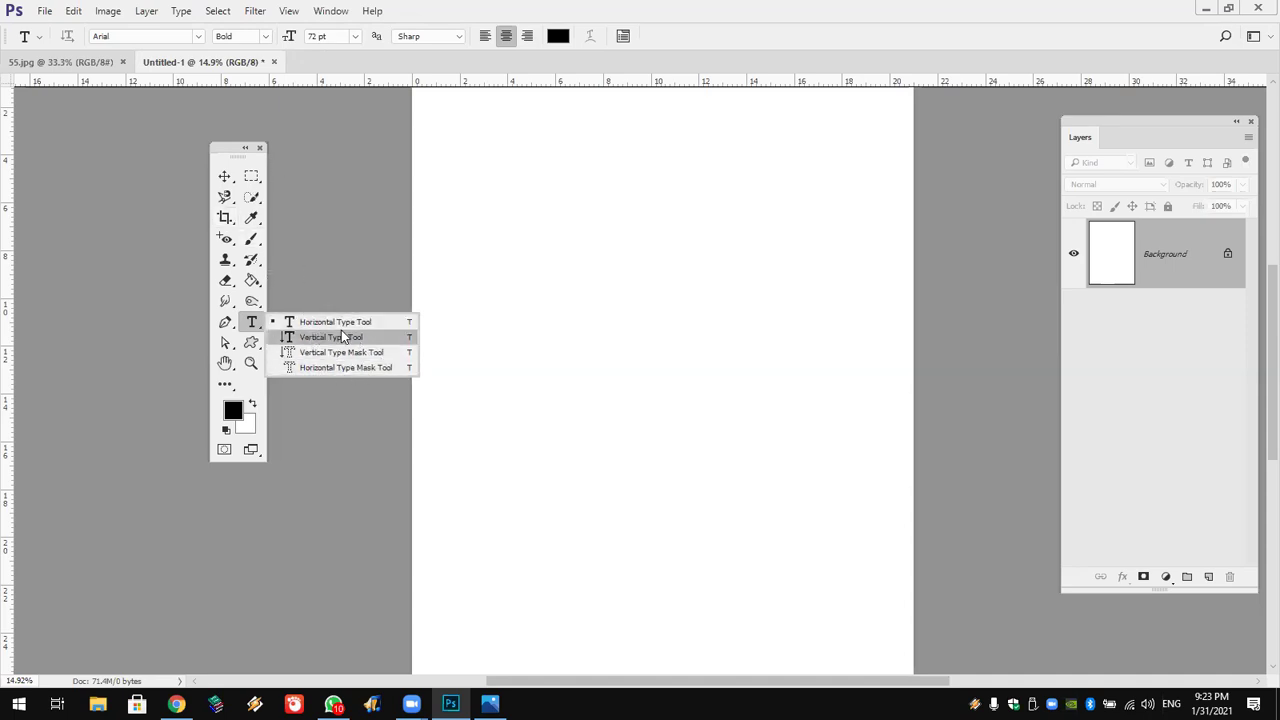
{"action": "left_click", "coordinate": [340, 322]}
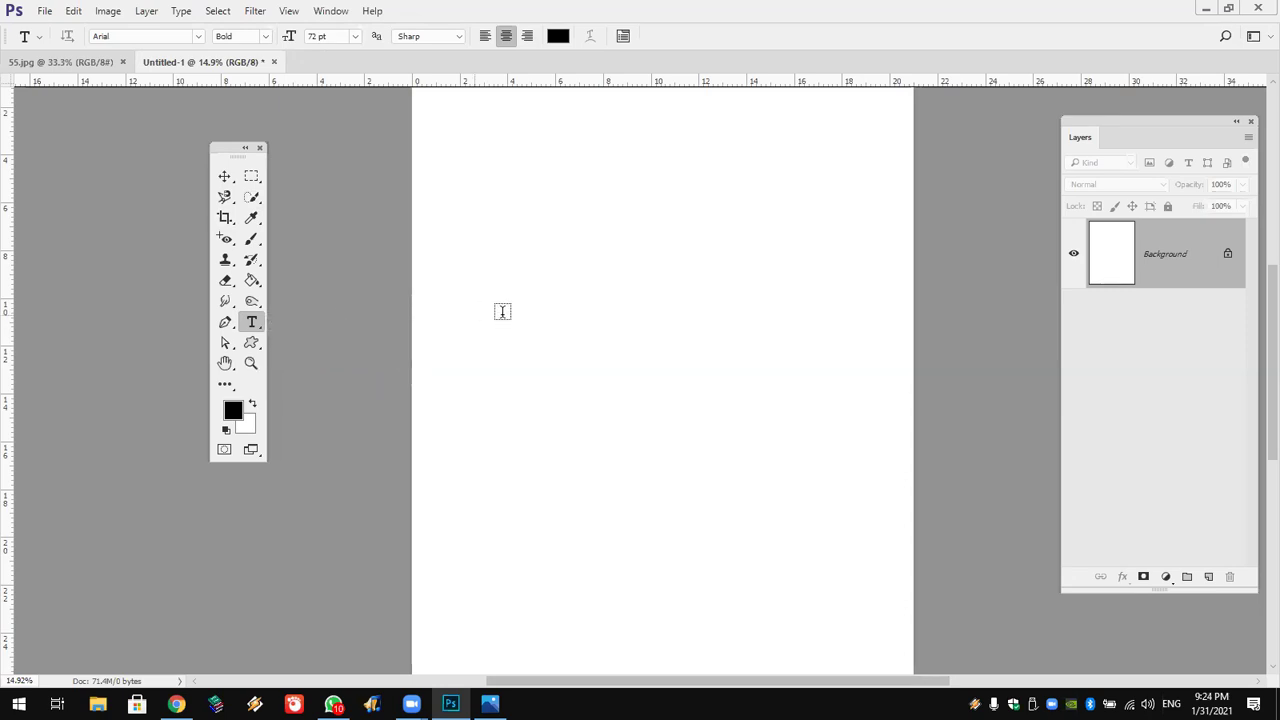
{"action": "left_click", "coordinate": [602, 268]}
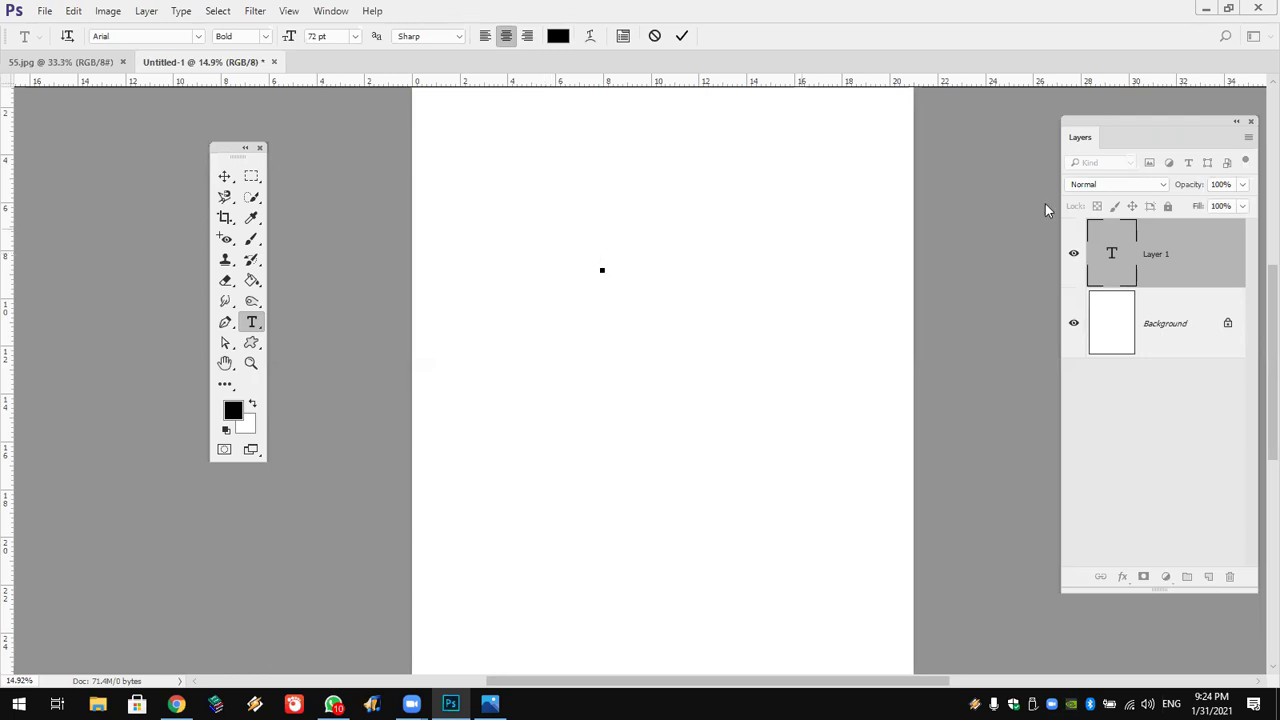
Type the word 'yosri', commit it, and reselect all its letters.
{"action": "mouse_move", "coordinate": [1178, 147]}
{"action": "left_mouse_down"}
{"action": "mouse_move", "coordinate": [1057, 131]}
{"action": "mouse_move", "coordinate": [967, 139]}
{"action": "left_mouse_up"}
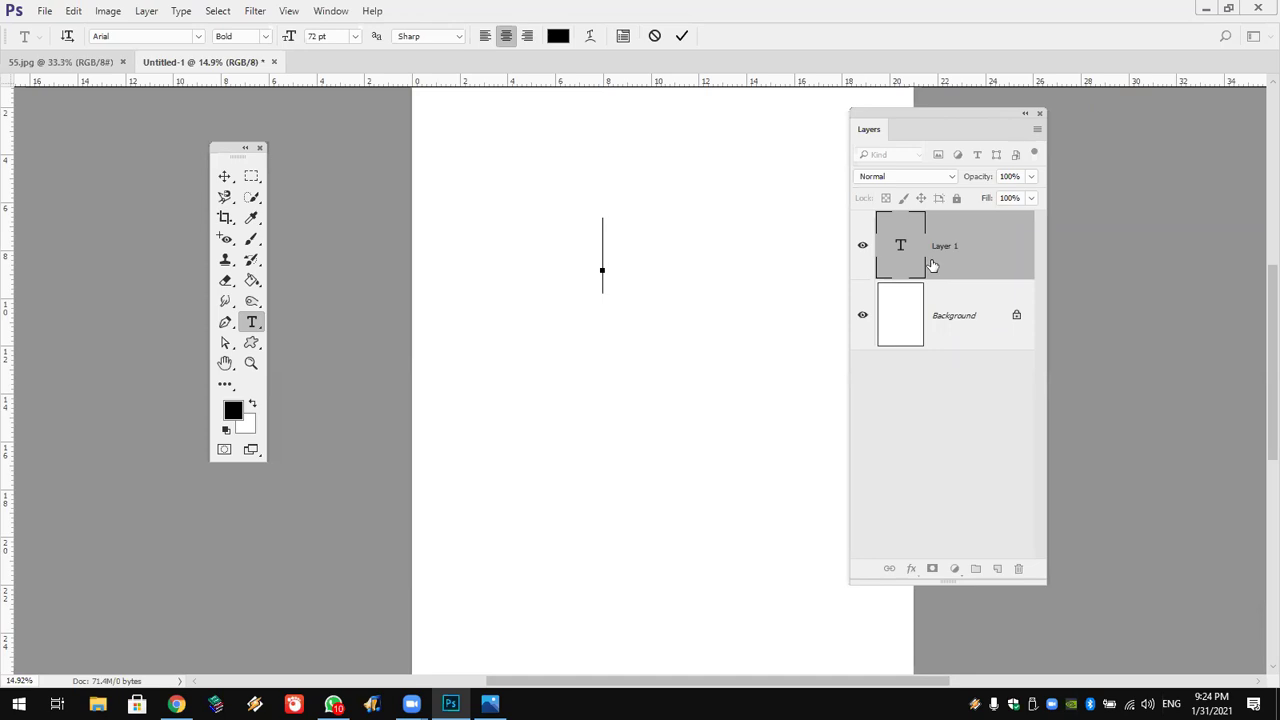
{"action": "type", "text": "yos"}
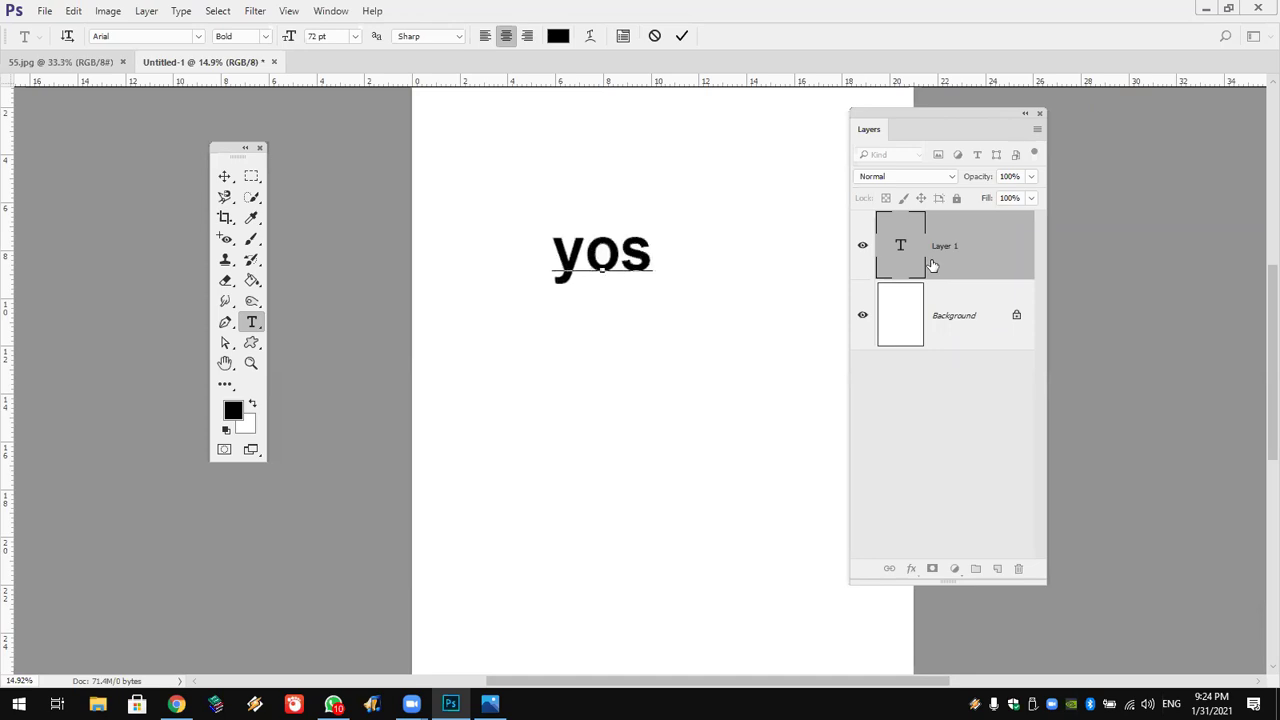
{"action": "type", "text": "ri"}
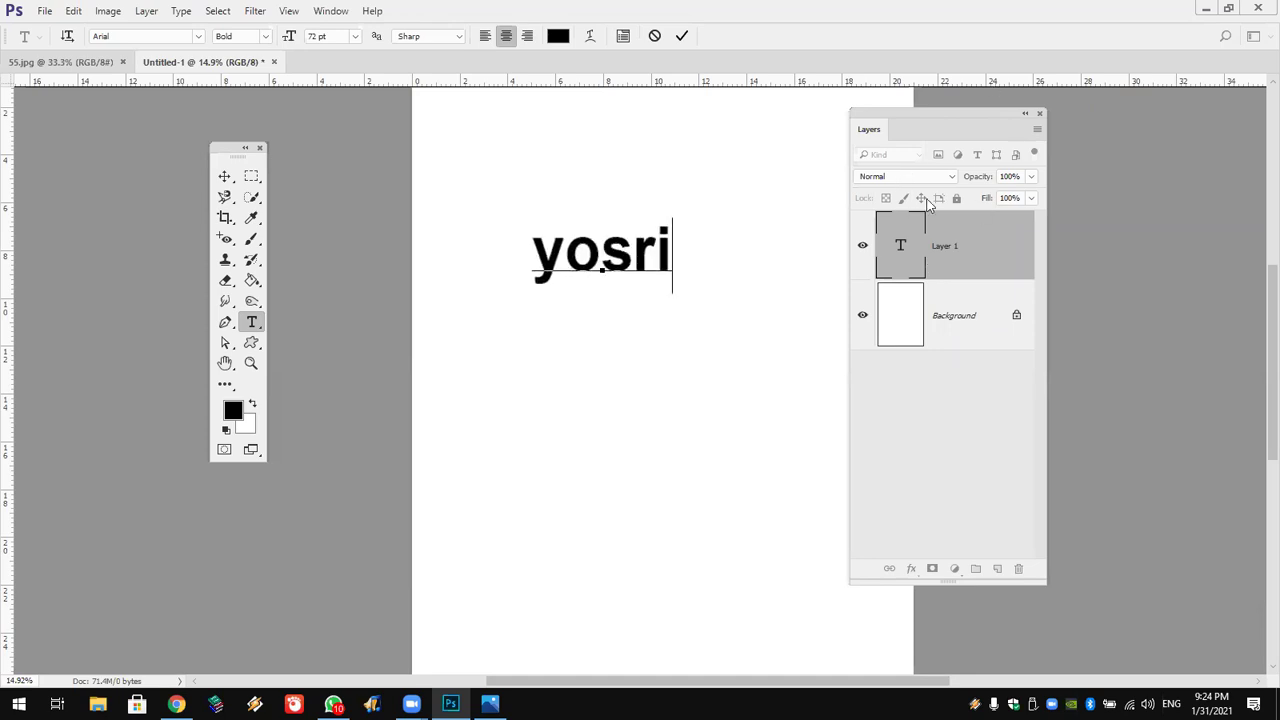
{"action": "left_click_drag", "start_coordinate": [868, 129], "coordinate": [930, 133]}
{"action": "double_click", "coordinate": [590, 262]}
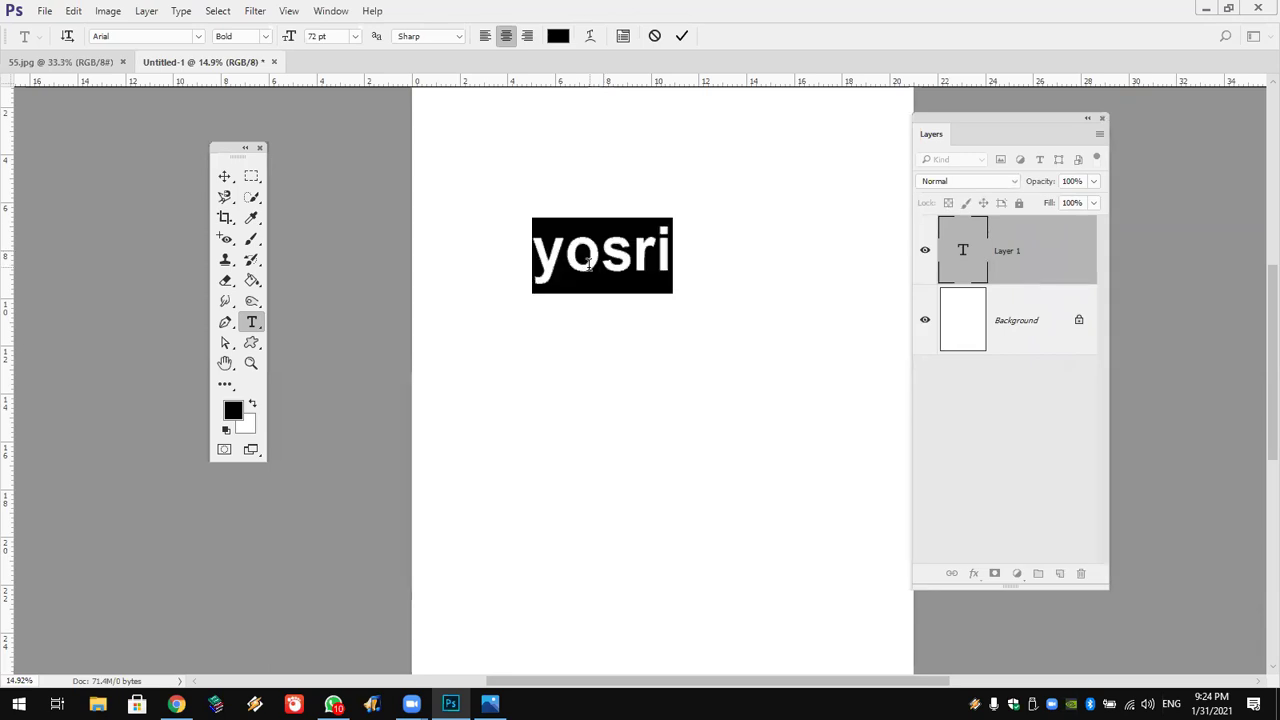
{"action": "left_click", "coordinate": [605, 356]}
{"action": "left_click", "coordinate": [600, 255]}
{"action": "double_click", "coordinate": [600, 255]}
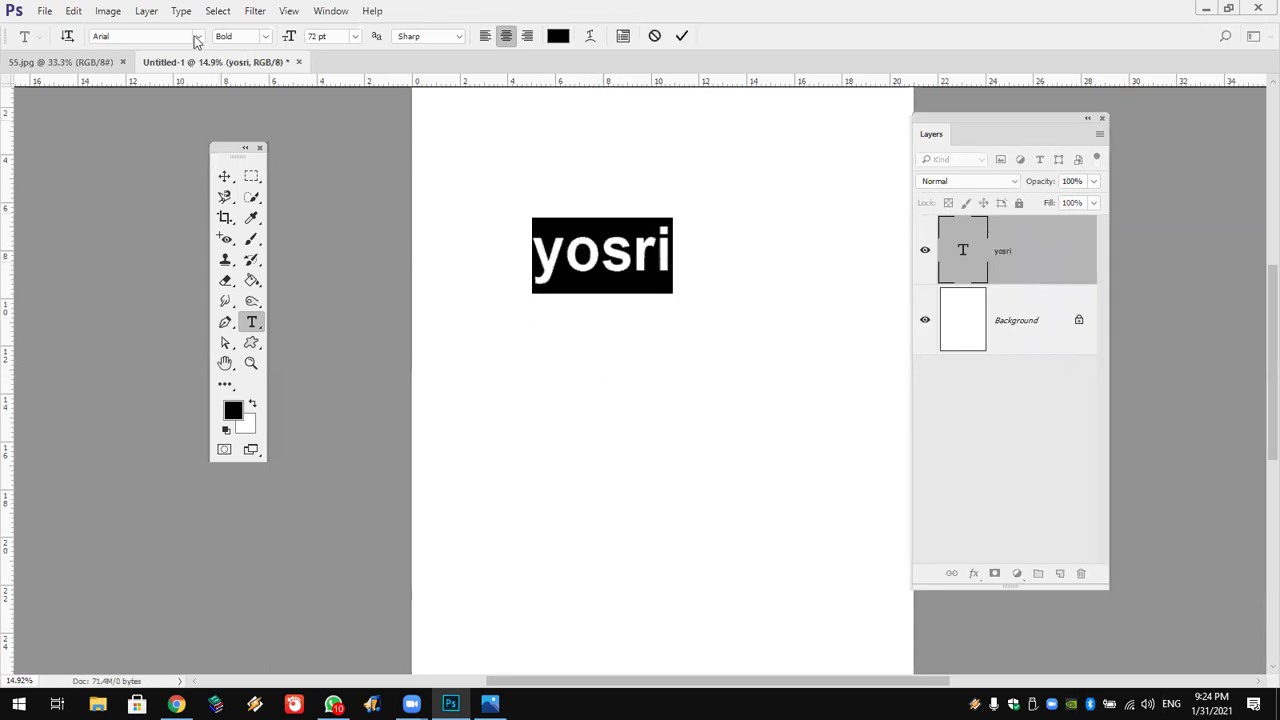
Check the font family (Arial), style (Bold) and size presets in the options bar.
{"action": "left_click", "coordinate": [197, 36]}
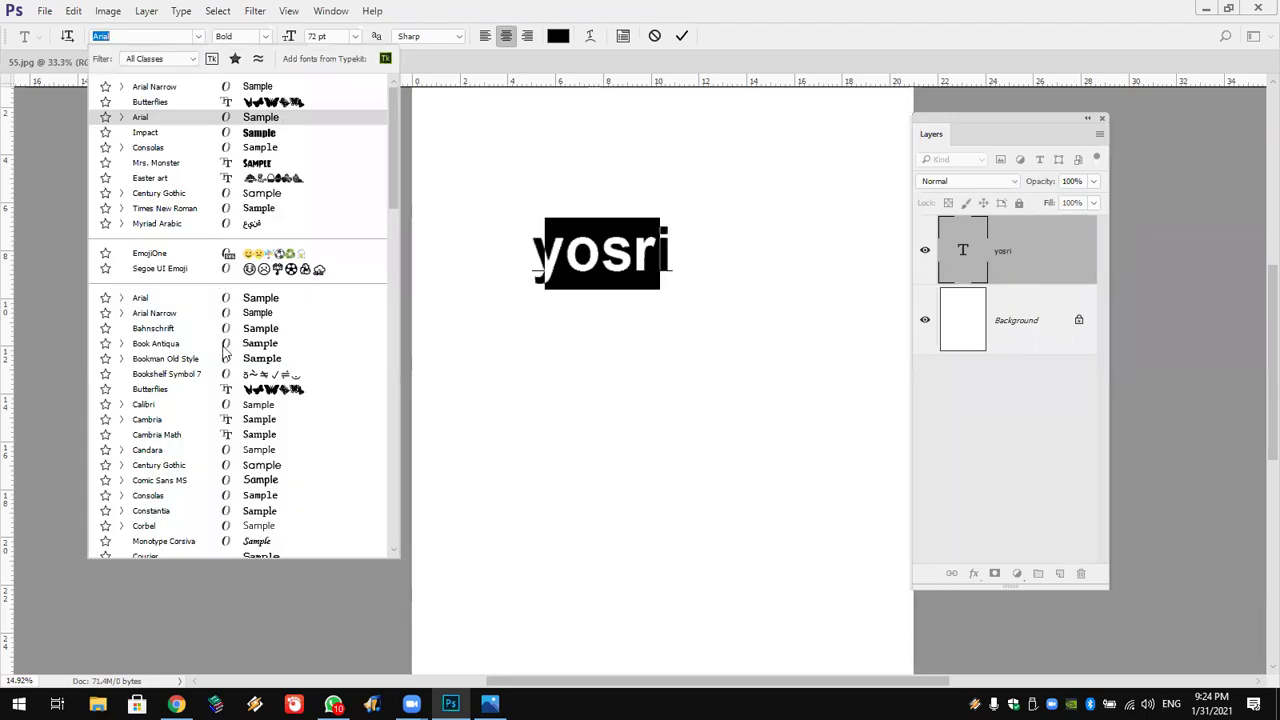
{"action": "left_click", "coordinate": [220, 120]}
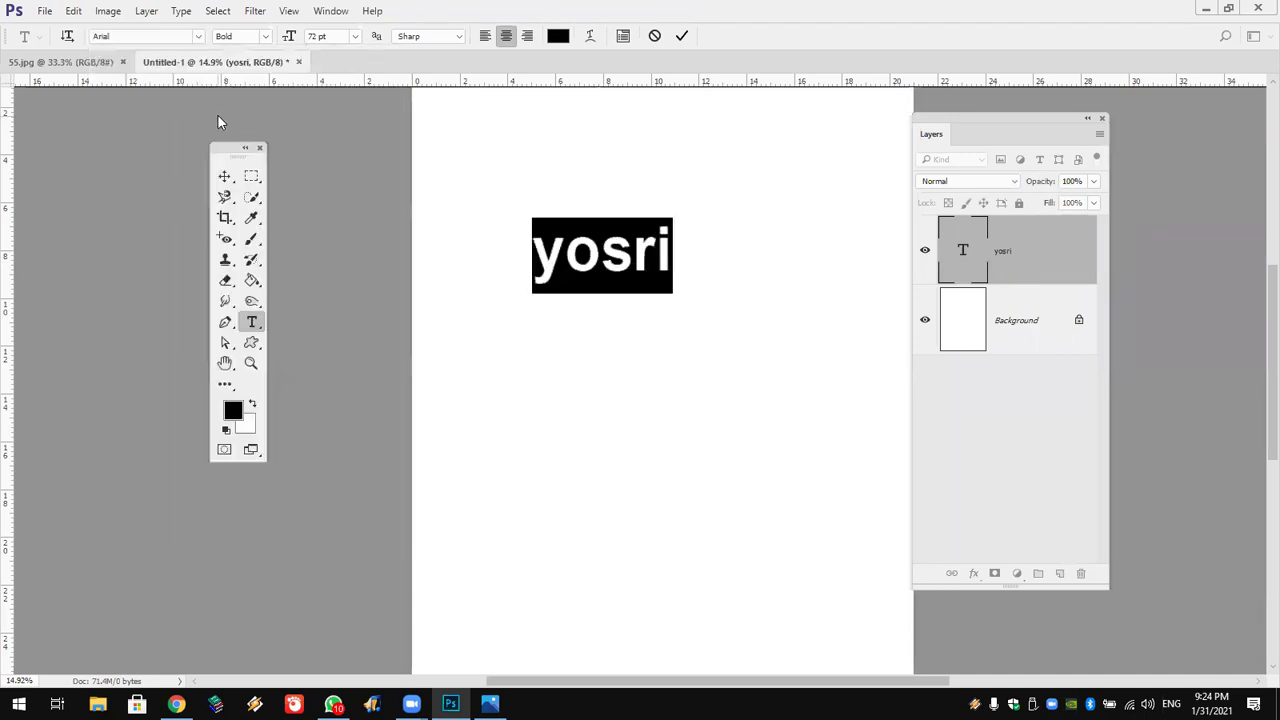
{"action": "left_click", "coordinate": [266, 37]}
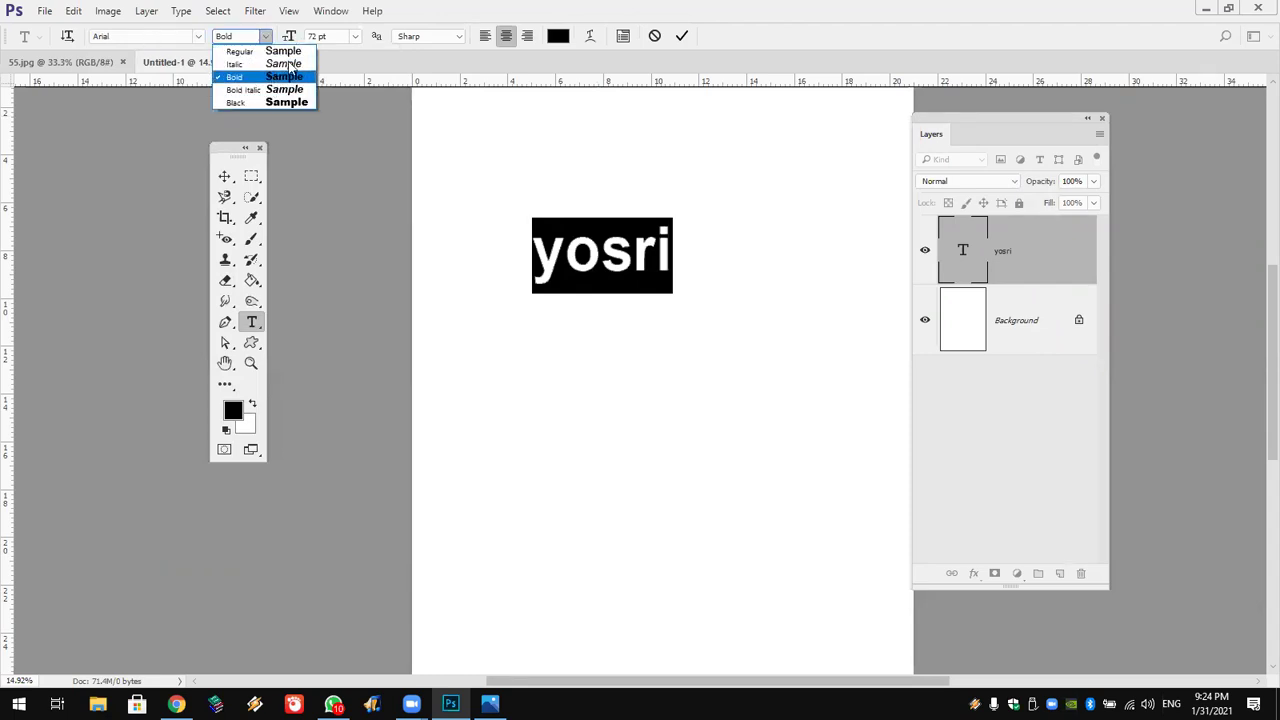
{"action": "key", "text": "Escape"}
{"action": "left_click", "coordinate": [355, 38]}
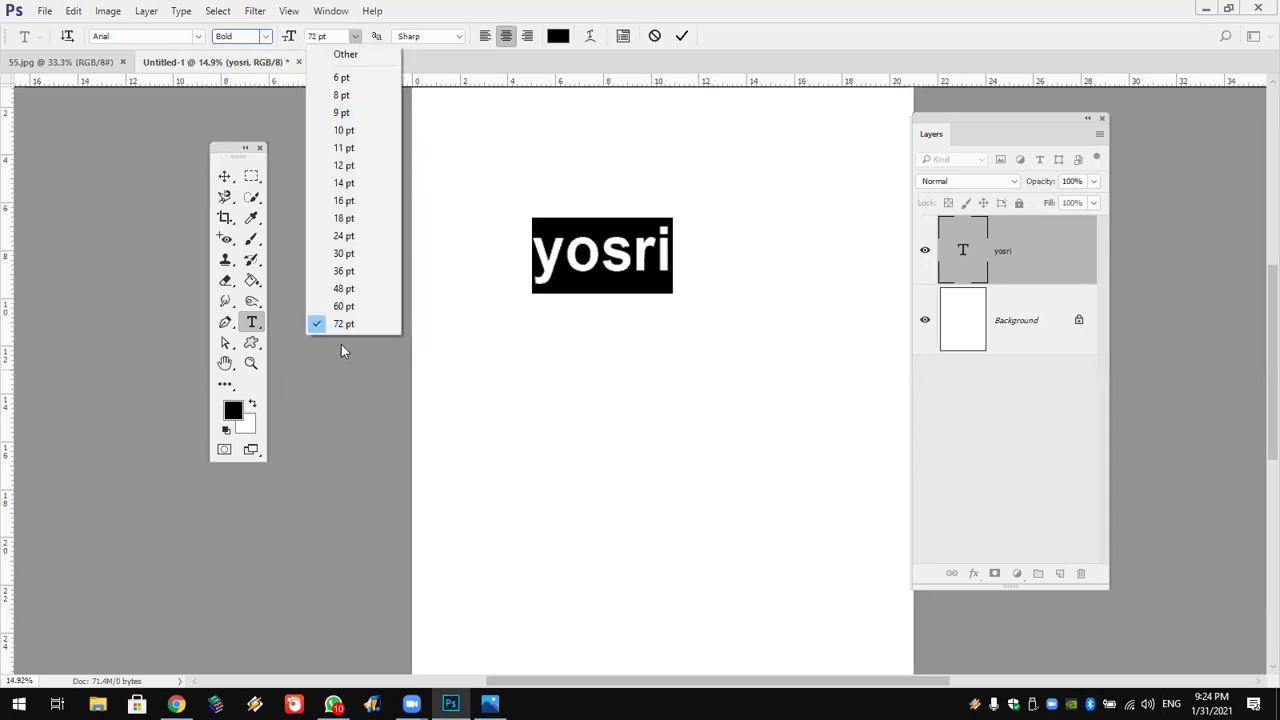
{"action": "key", "text": "Escape"}
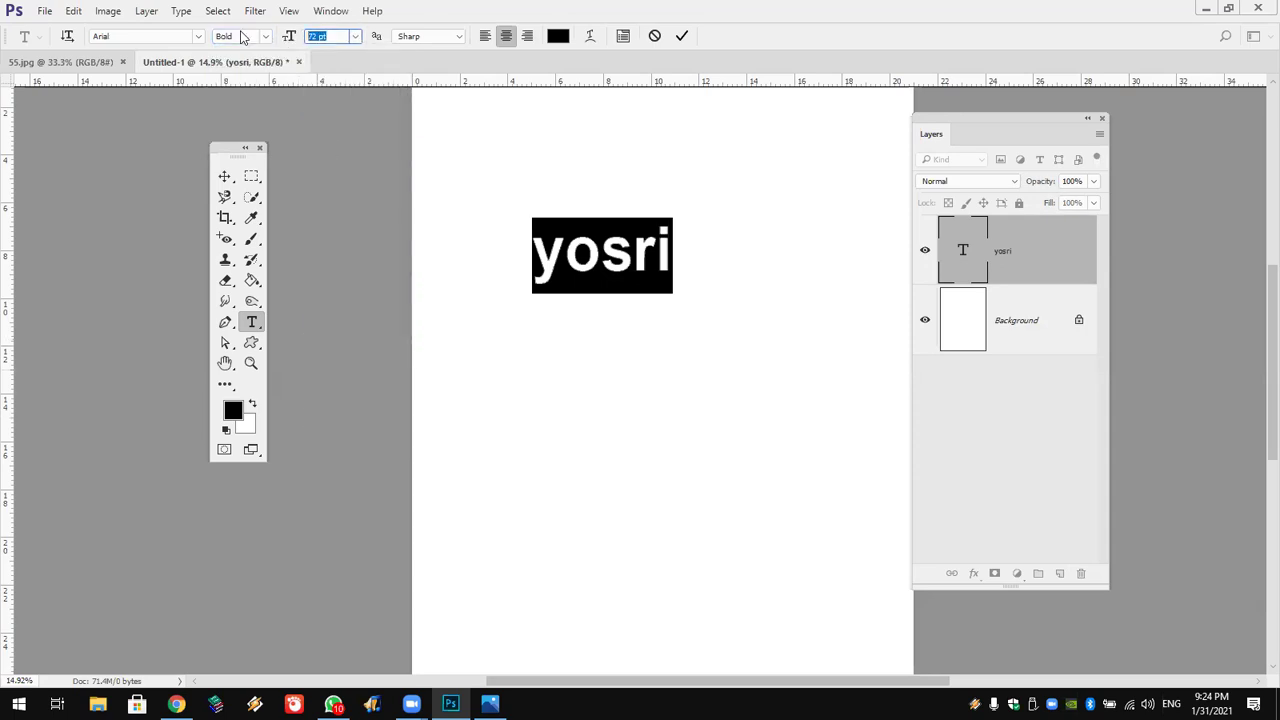
Set yosri to 200 pt, try and cancel an Arc warp, then drag the text down and right.
{"action": "type", "text": "200"}
{"action": "key", "text": "Return"}
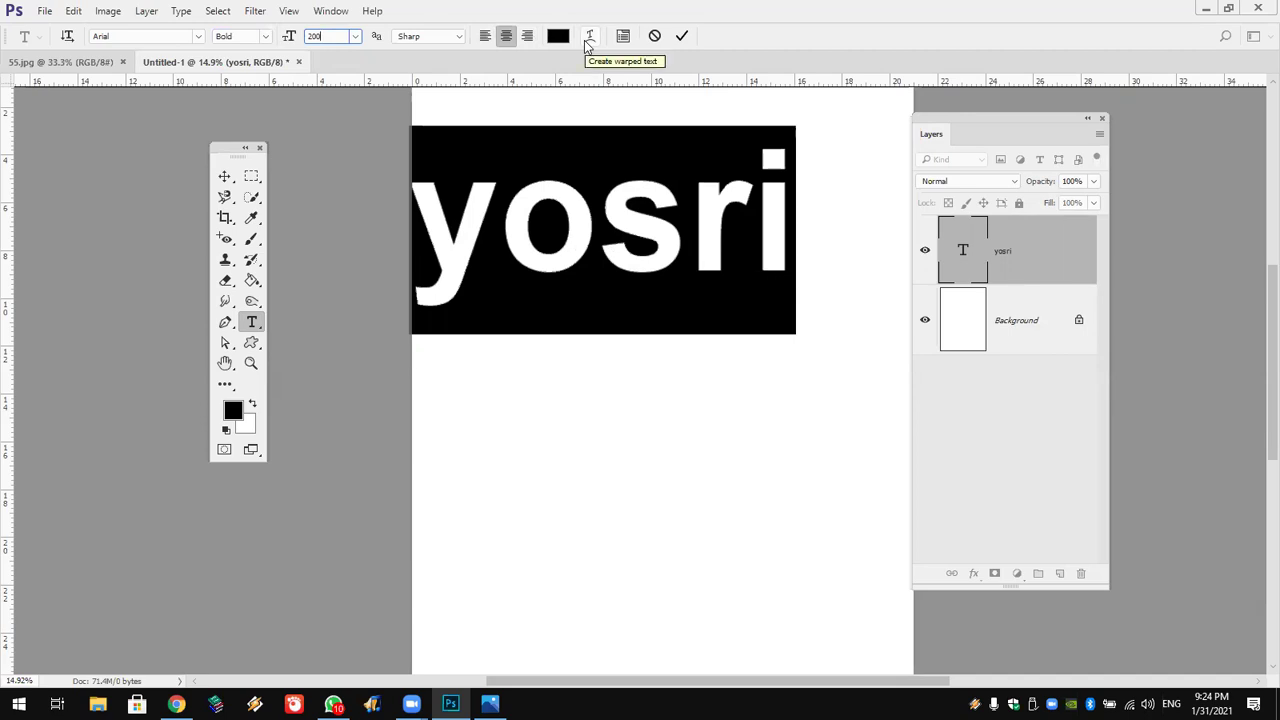
{"action": "left_click", "coordinate": [587, 43]}
{"action": "left_click", "coordinate": [626, 196]}
{"action": "left_click", "coordinate": [624, 246]}
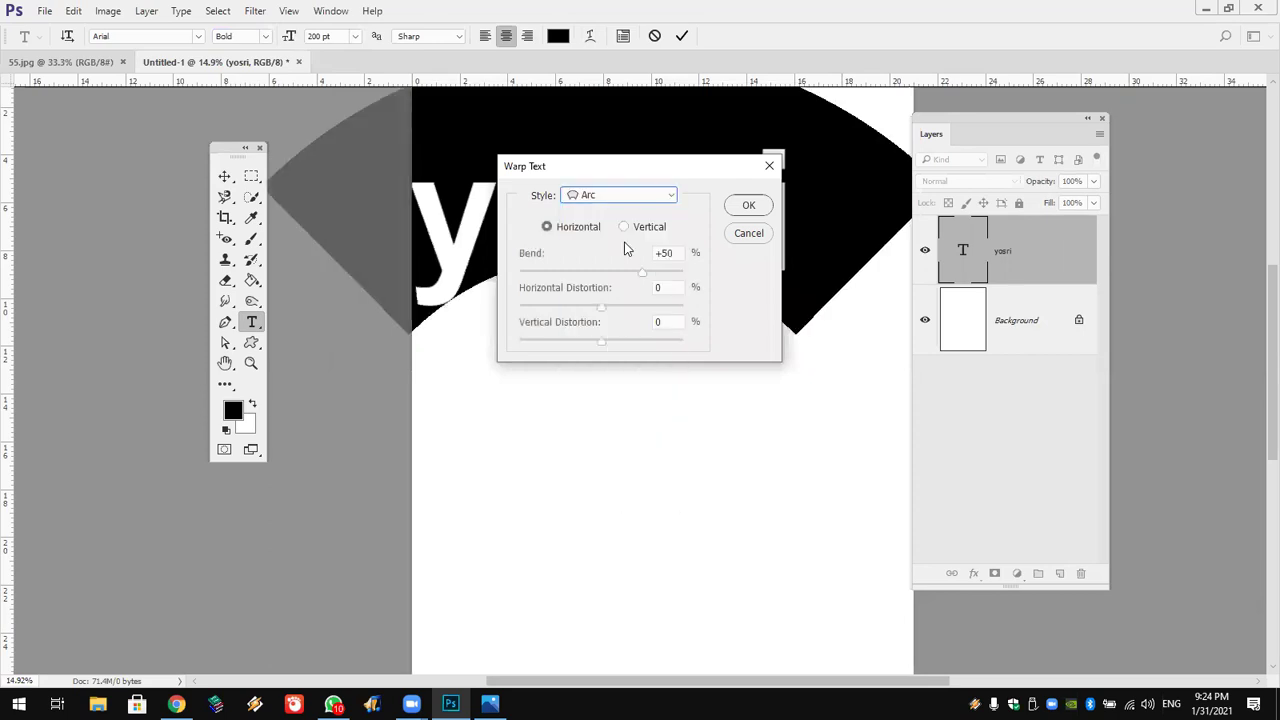
{"action": "left_click", "coordinate": [747, 234]}
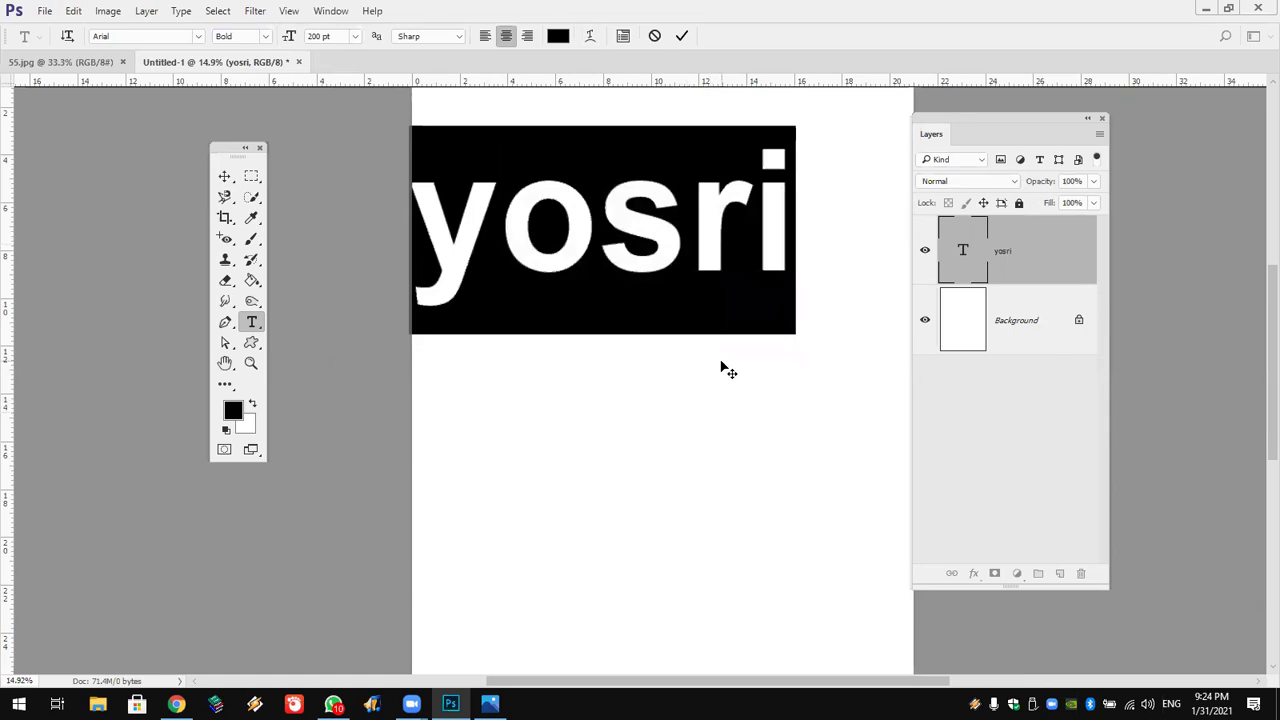
{"action": "left_click_drag", "start_coordinate": [720, 366], "coordinate": [772, 440]}
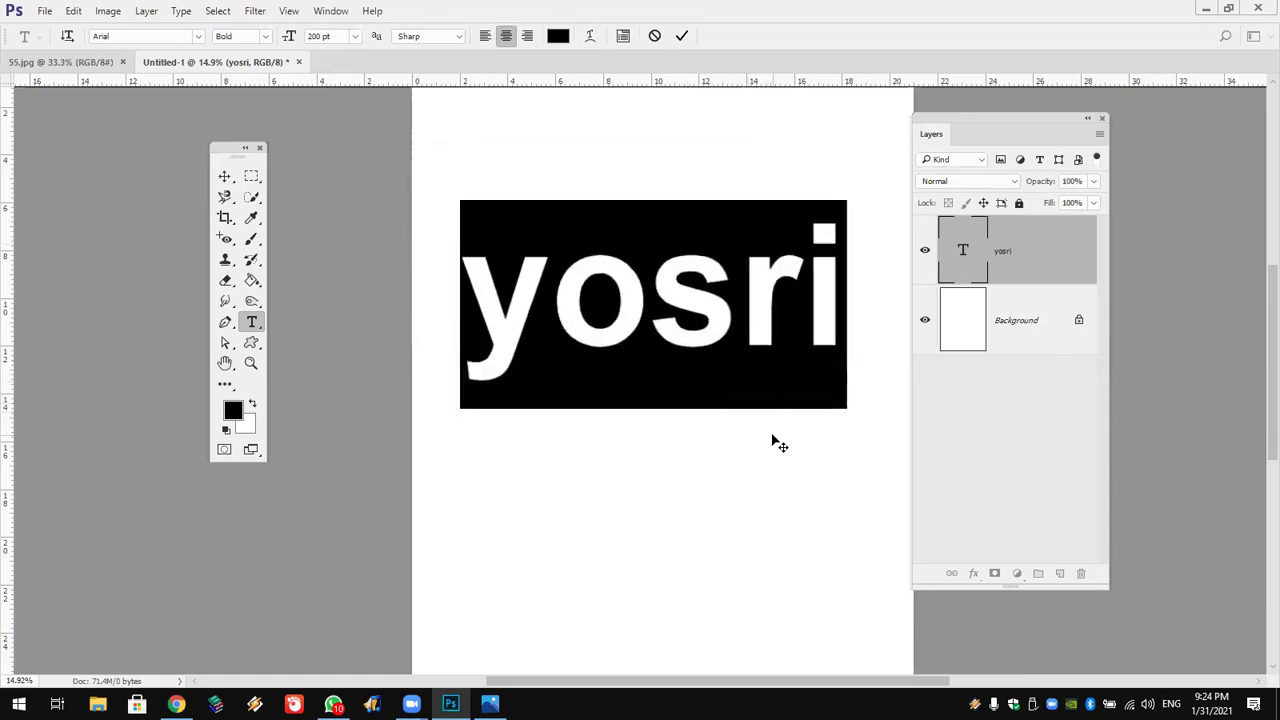
Select all of yosri, apply the Mrs. Monster font, and show the Character/Paragraph panel.
{"action": "left_click", "coordinate": [491, 308]}
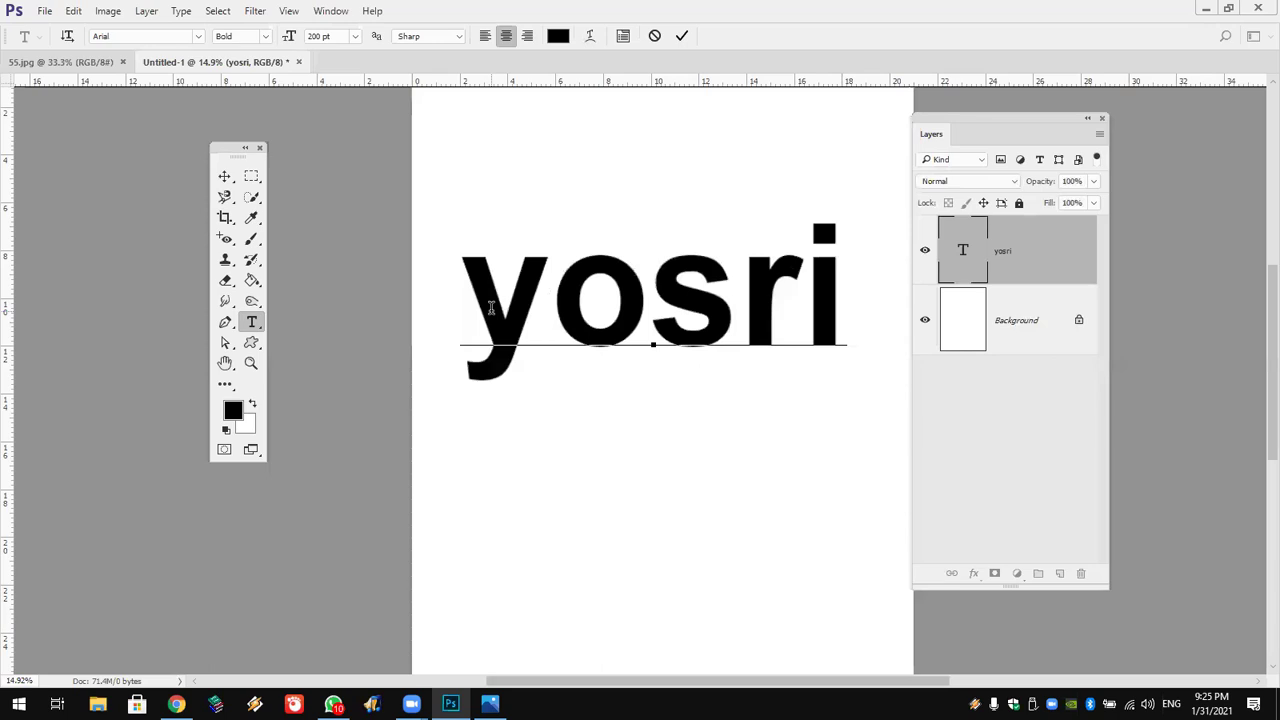
{"action": "key", "text": "ctrl+a"}
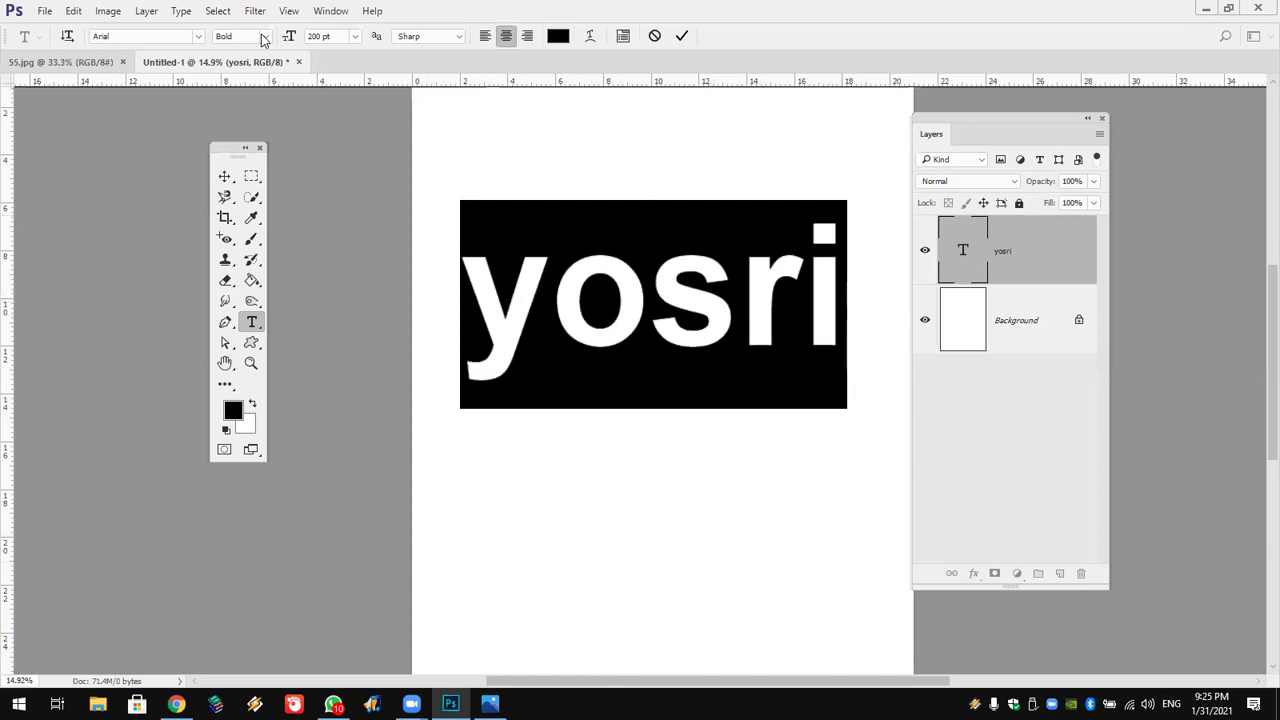
{"action": "left_click", "coordinate": [199, 37]}
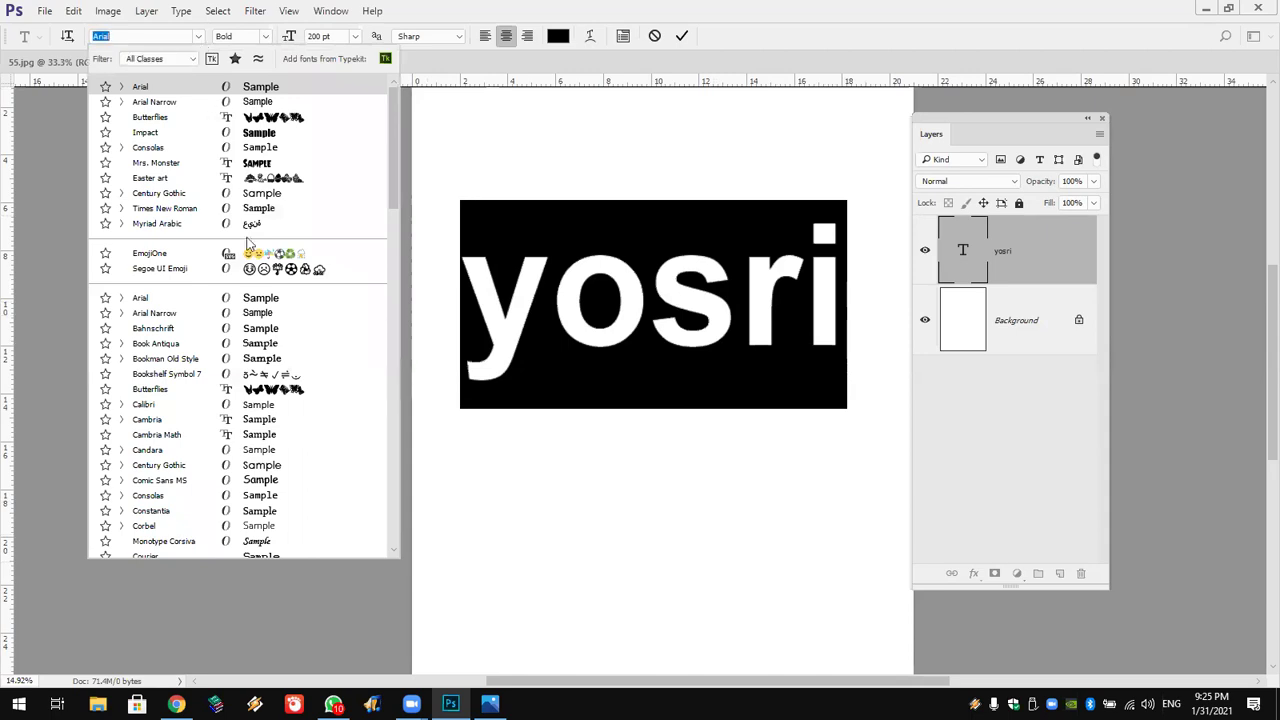
{"action": "left_click", "coordinate": [260, 163]}
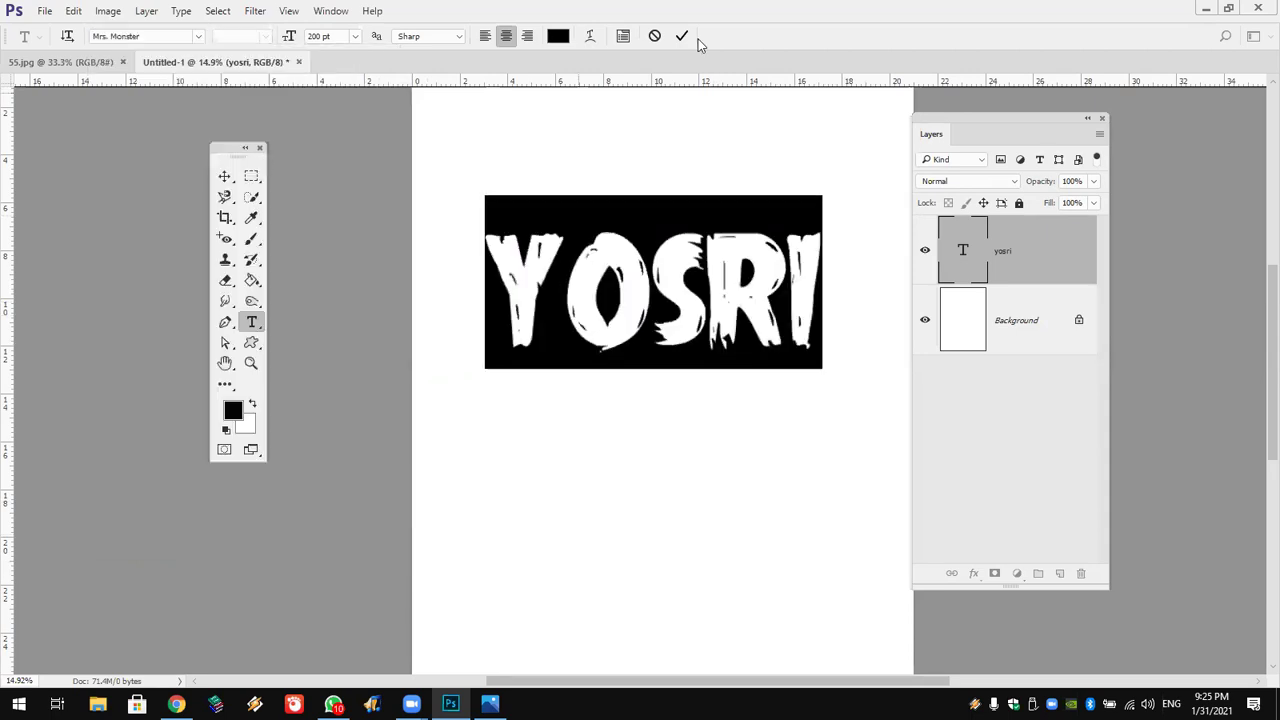
{"action": "left_click", "coordinate": [623, 37]}
{"action": "mouse_move", "coordinate": [179, 125]}
{"action": "left_mouse_down"}
{"action": "mouse_move", "coordinate": [386, 172]}
{"action": "mouse_move", "coordinate": [386, 153]}
{"action": "left_mouse_up"}
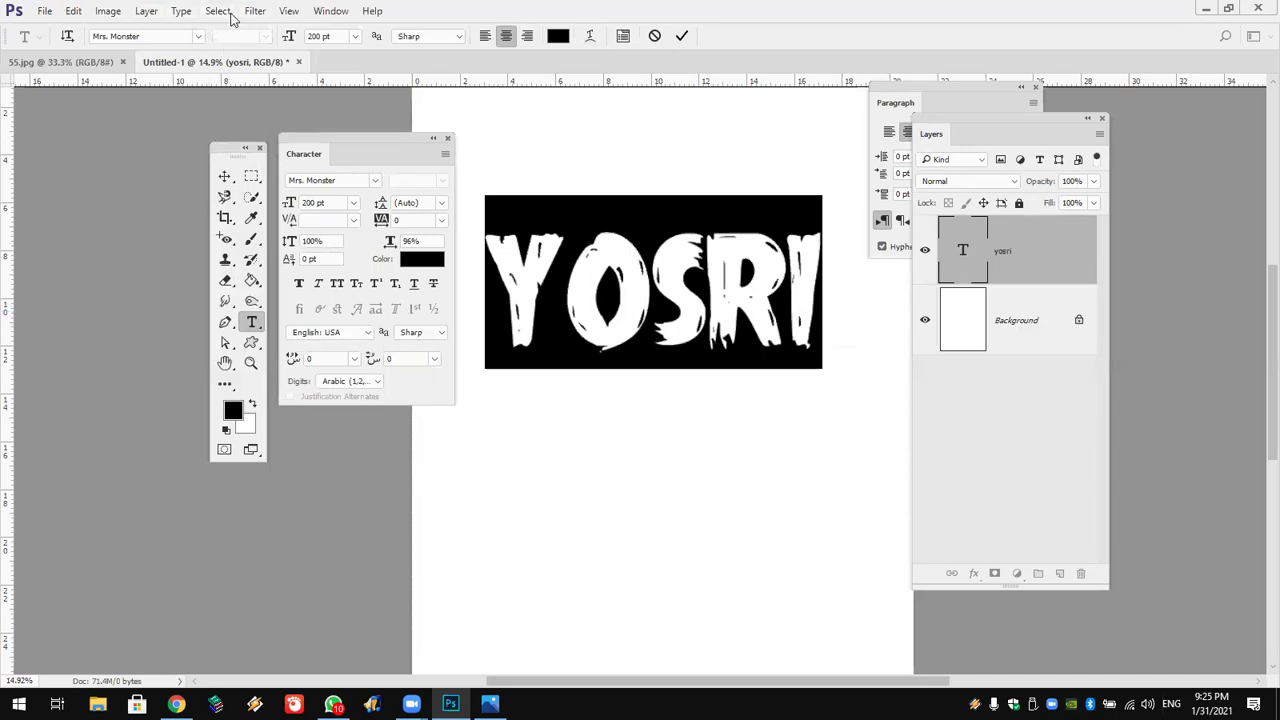
{"action": "left_click", "coordinate": [186, 12]}
{"action": "mouse_move", "coordinate": [194, 51]}
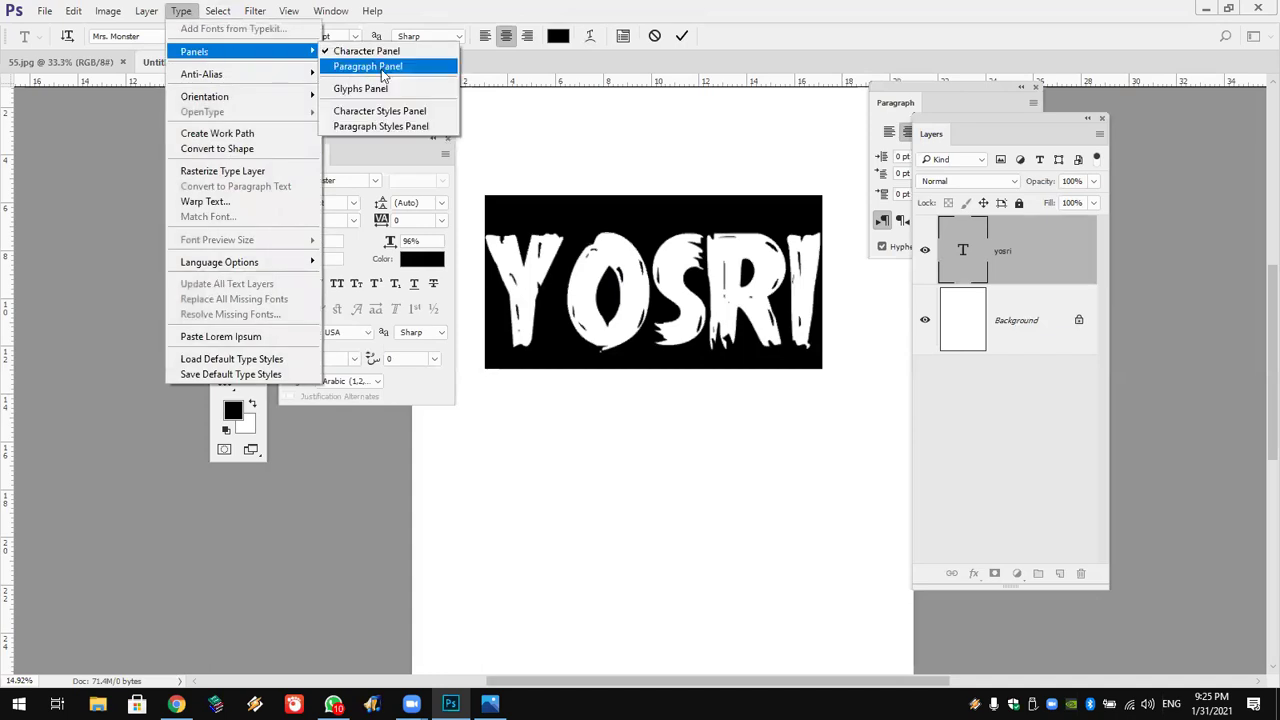
{"action": "left_click", "coordinate": [383, 75]}
{"action": "mouse_move", "coordinate": [900, 108]}
{"action": "left_mouse_down"}
{"action": "mouse_move", "coordinate": [610, 326]}
{"action": "mouse_move", "coordinate": [318, 452]}
{"action": "left_mouse_up"}
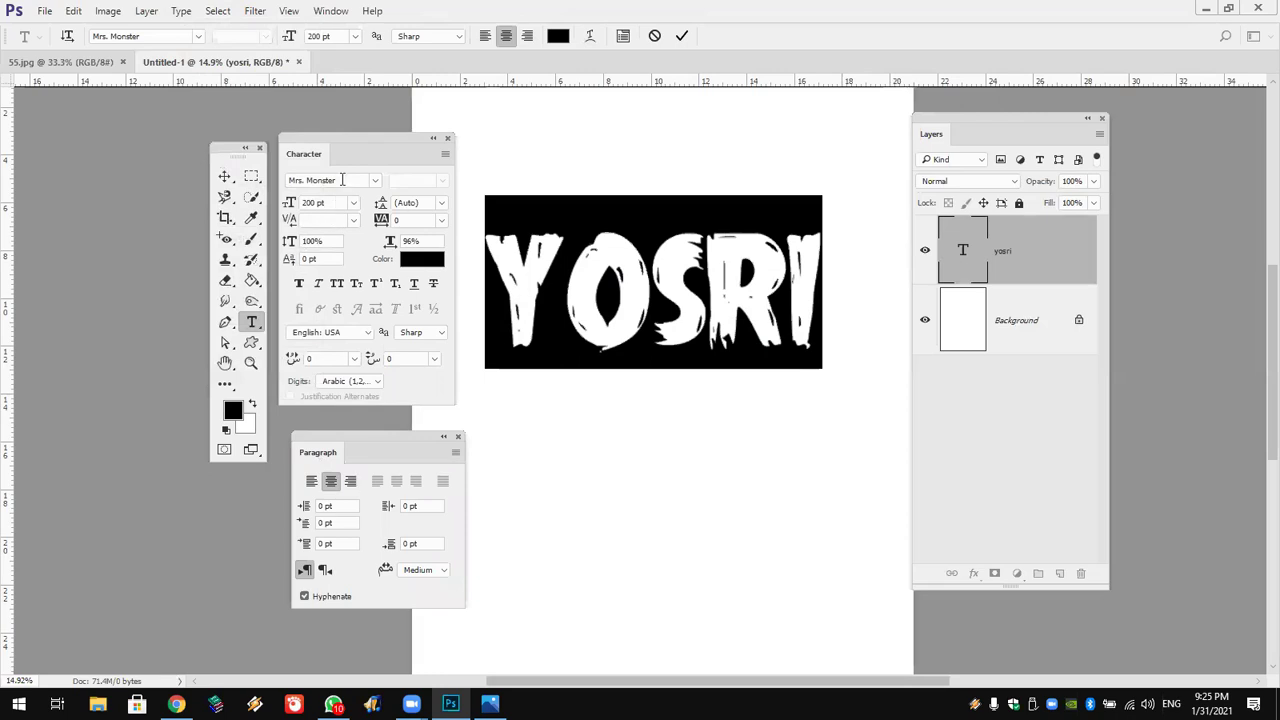
{"action": "left_click", "coordinate": [413, 204]}
{"action": "left_click", "coordinate": [831, 300]}
{"action": "key", "text": "Return"}
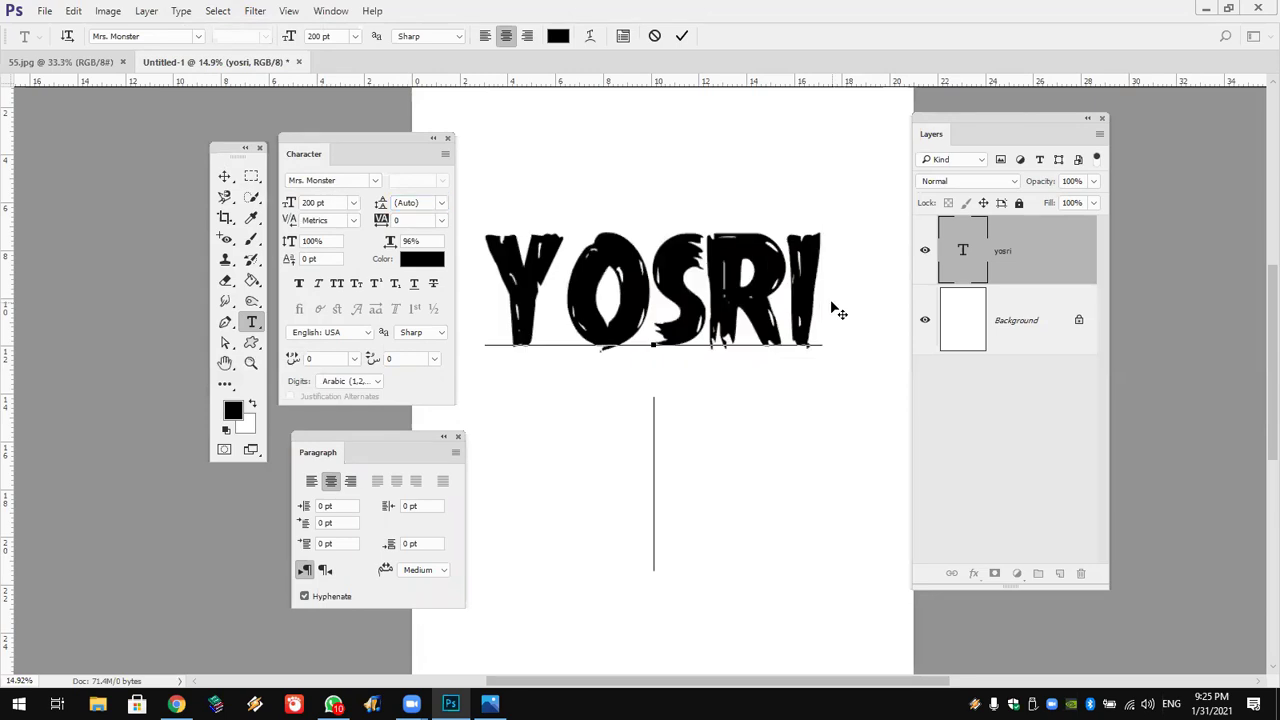
{"action": "type", "text": "Ahme"}
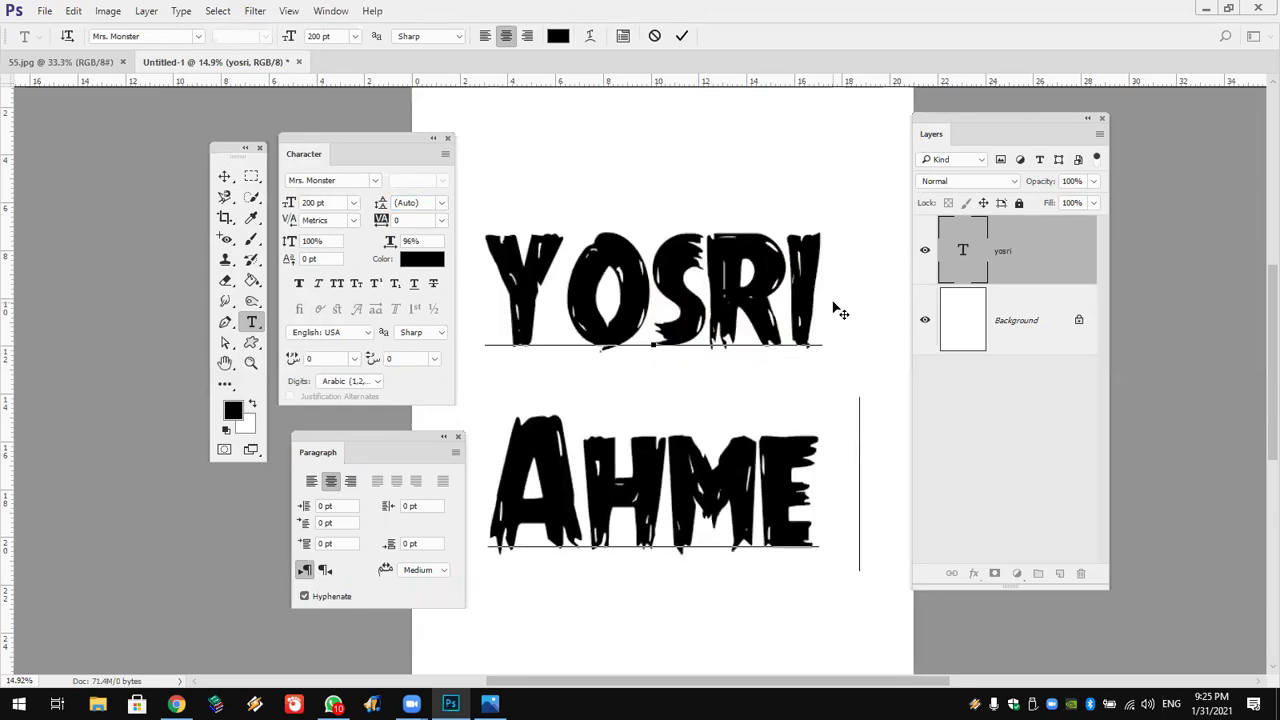
{"action": "type", "text": "d"}
Select both lines and set leading to 133 pt and tracking to 40.
{"action": "left_click_drag", "start_coordinate": [878, 558], "coordinate": [513, 213]}
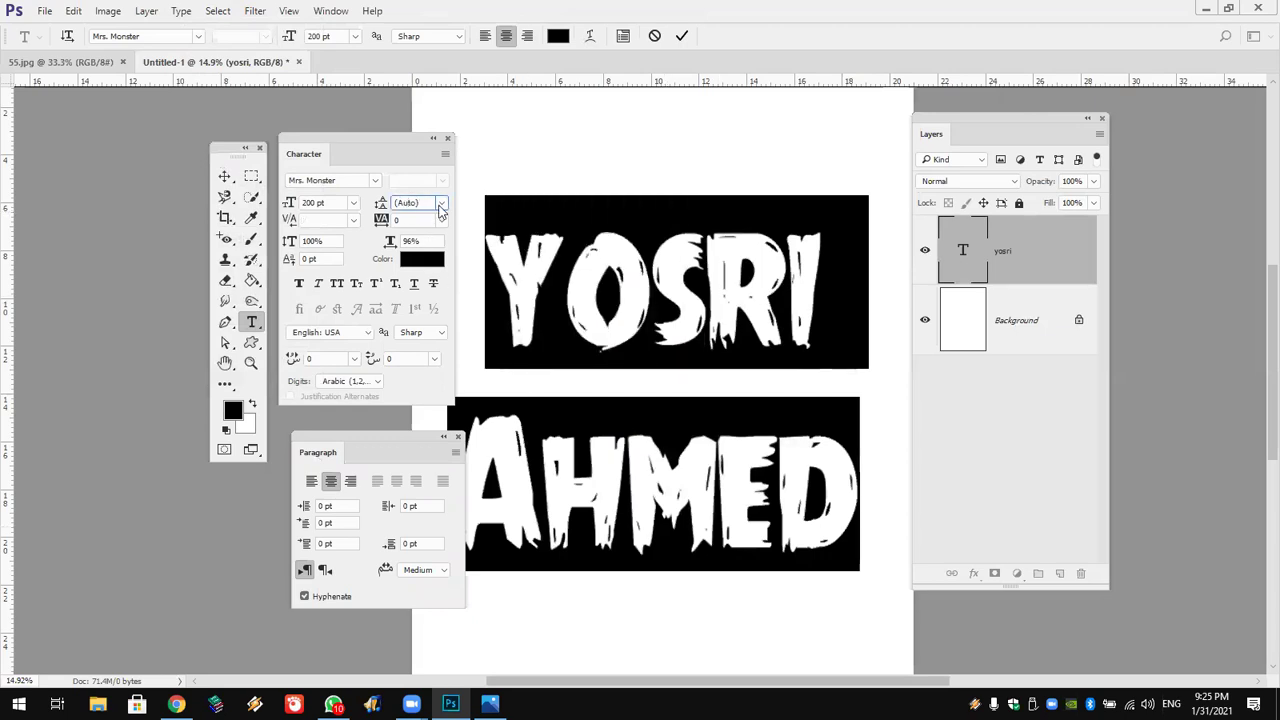
{"action": "left_click", "coordinate": [441, 203]}
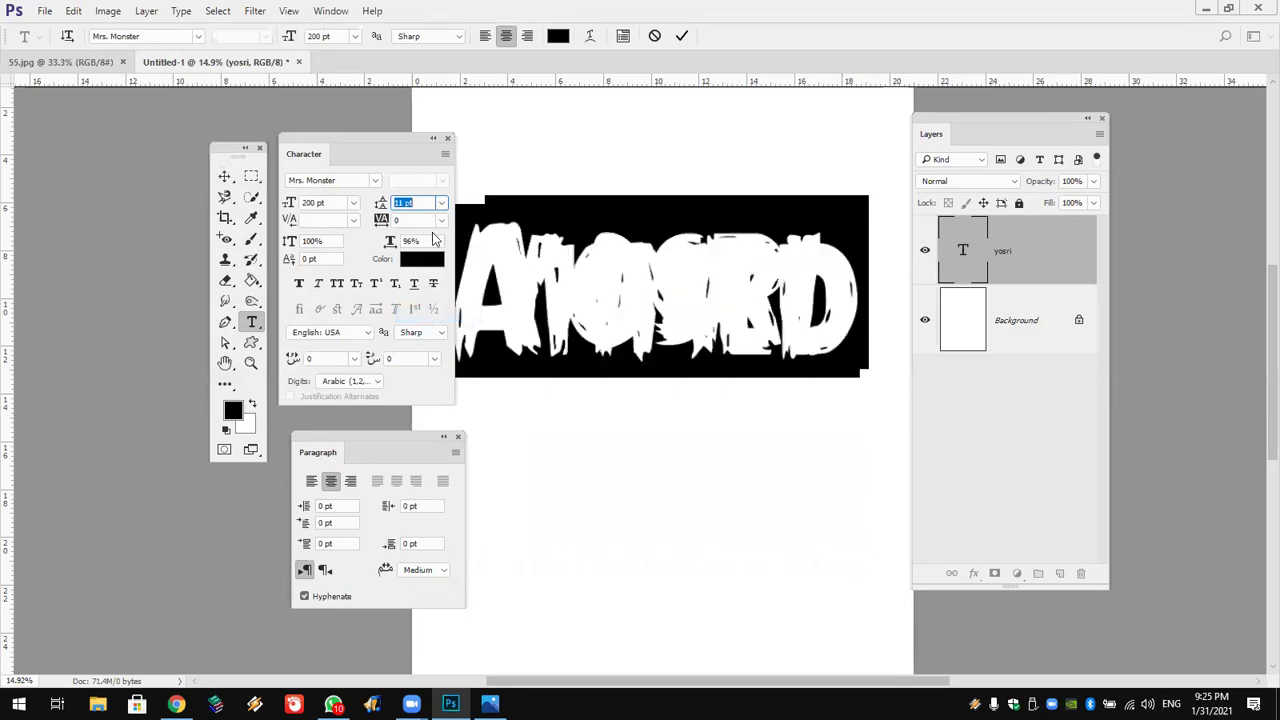
{"action": "left_click_drag", "start_coordinate": [380, 203], "coordinate": [479, 204]}
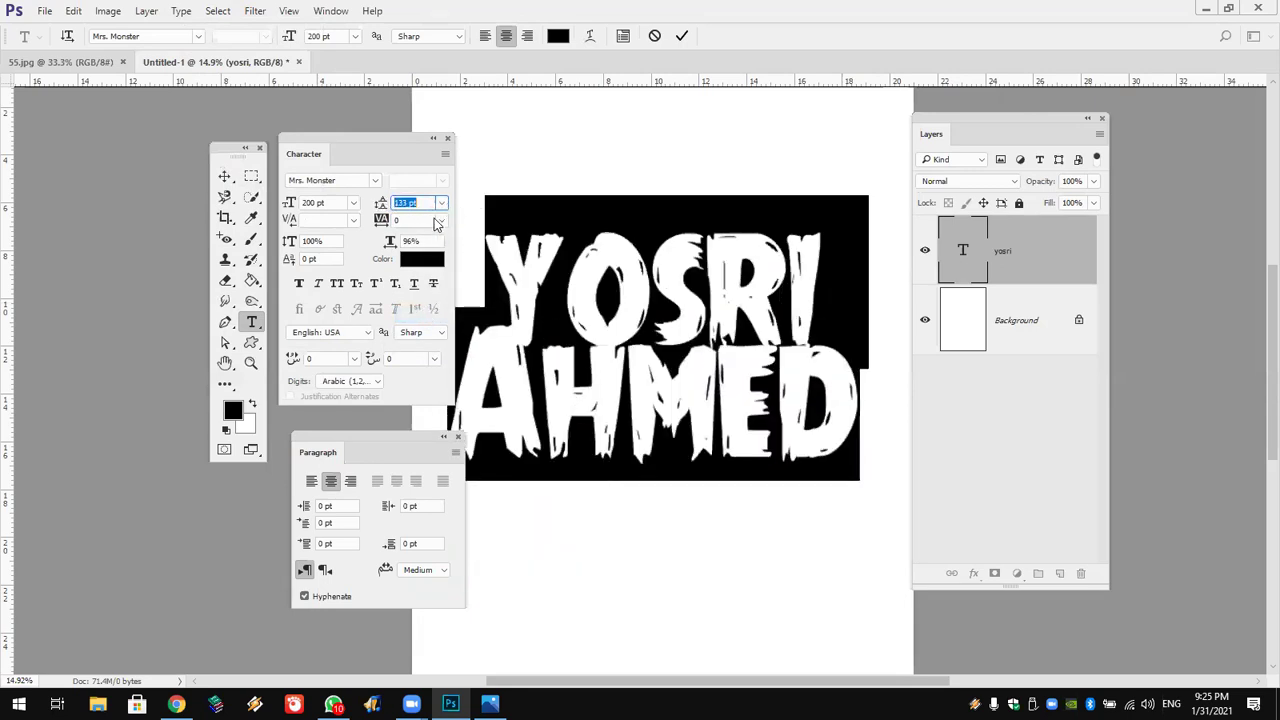
{"action": "mouse_move", "coordinate": [381, 220]}
{"action": "left_mouse_down"}
{"action": "mouse_move", "coordinate": [398, 222]}
{"action": "mouse_move", "coordinate": [377, 224]}
{"action": "left_mouse_up"}
{"action": "type", "text": "40"}
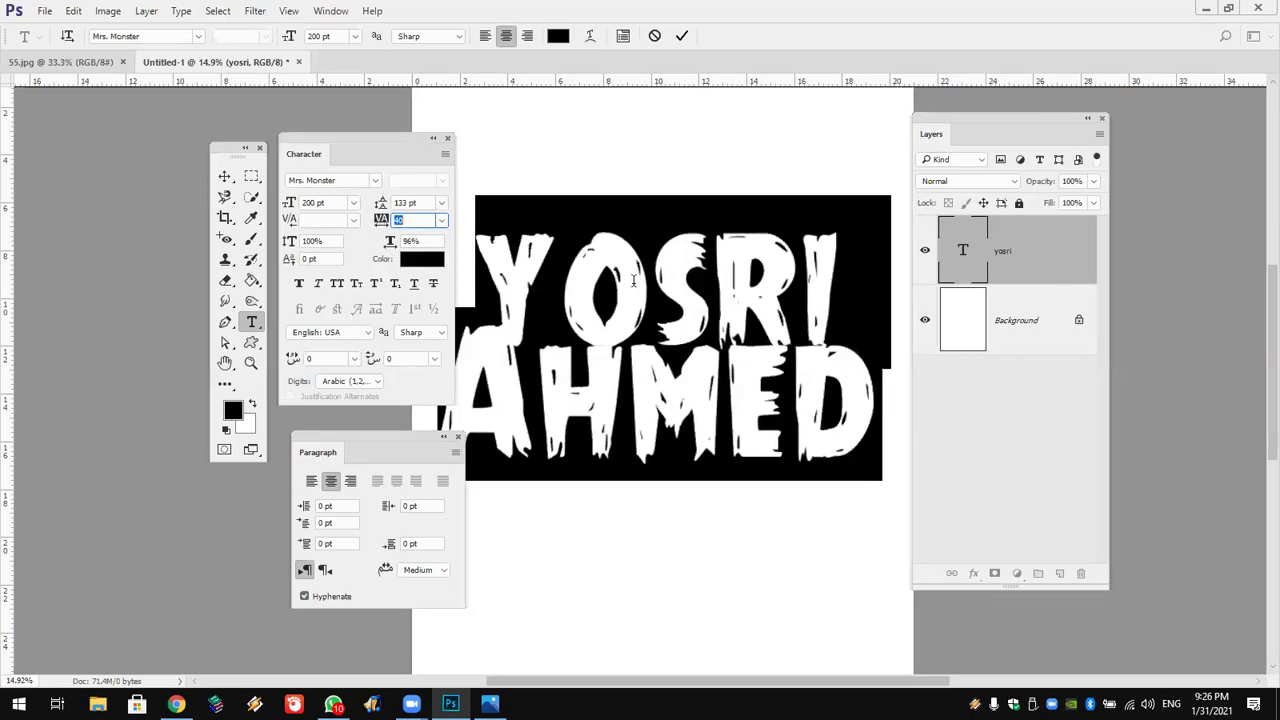
Try different widths for the D in AHMED, then select all the text again.
{"action": "left_click", "coordinate": [790, 366]}
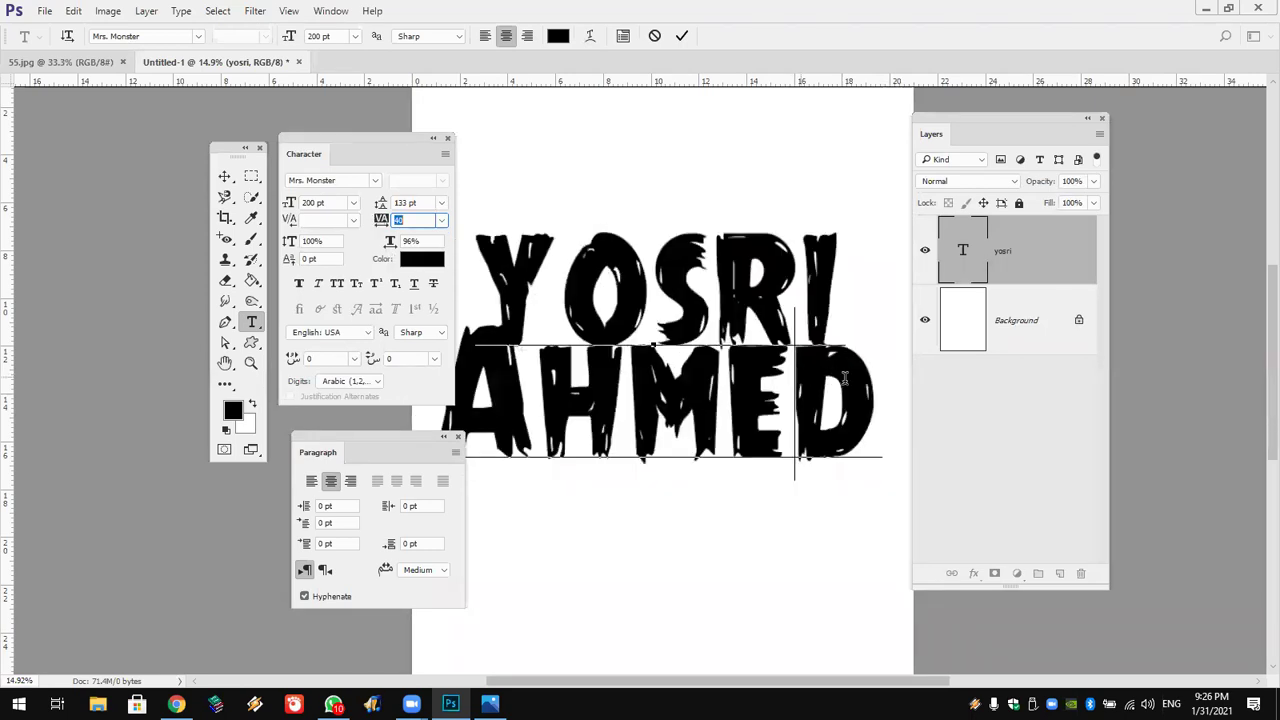
{"action": "key", "text": "shift+Right"}
{"action": "left_click_drag", "start_coordinate": [388, 247], "coordinate": [571, 247]}
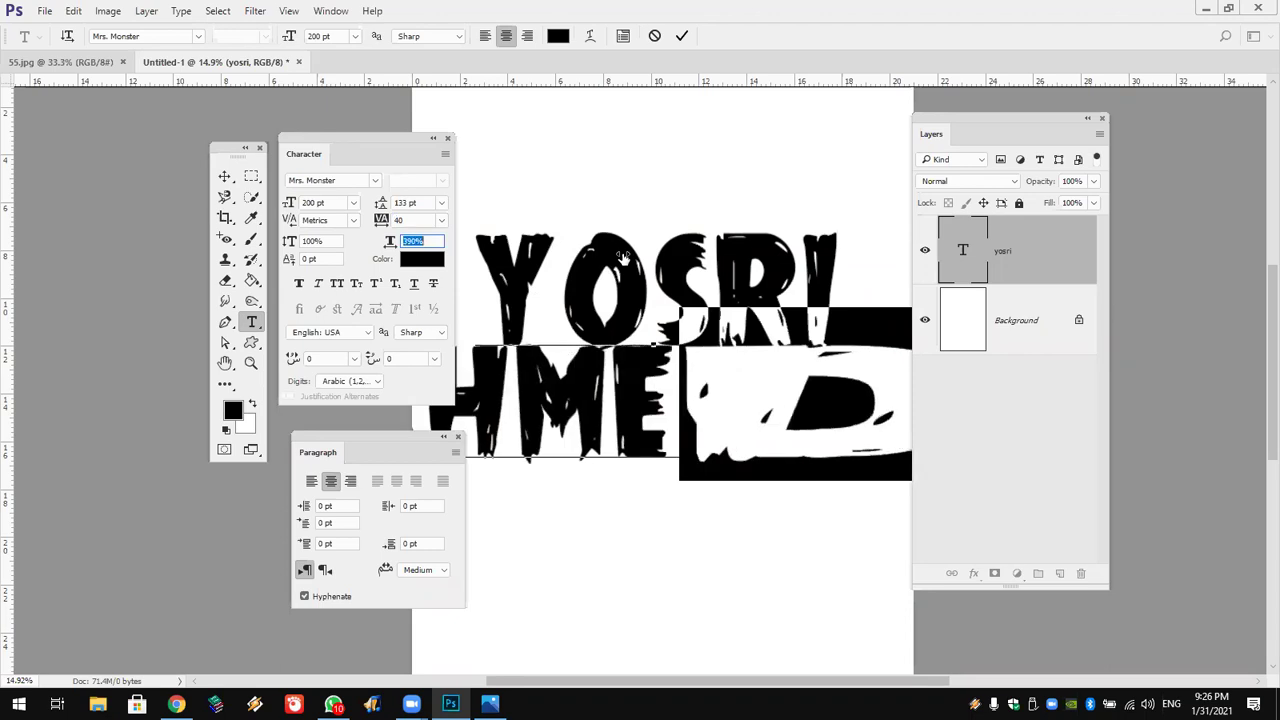
{"action": "mouse_move", "coordinate": [569, 247]}
{"action": "left_mouse_down"}
{"action": "mouse_move", "coordinate": [504, 258]}
{"action": "mouse_move", "coordinate": [388, 247]}
{"action": "left_mouse_up"}
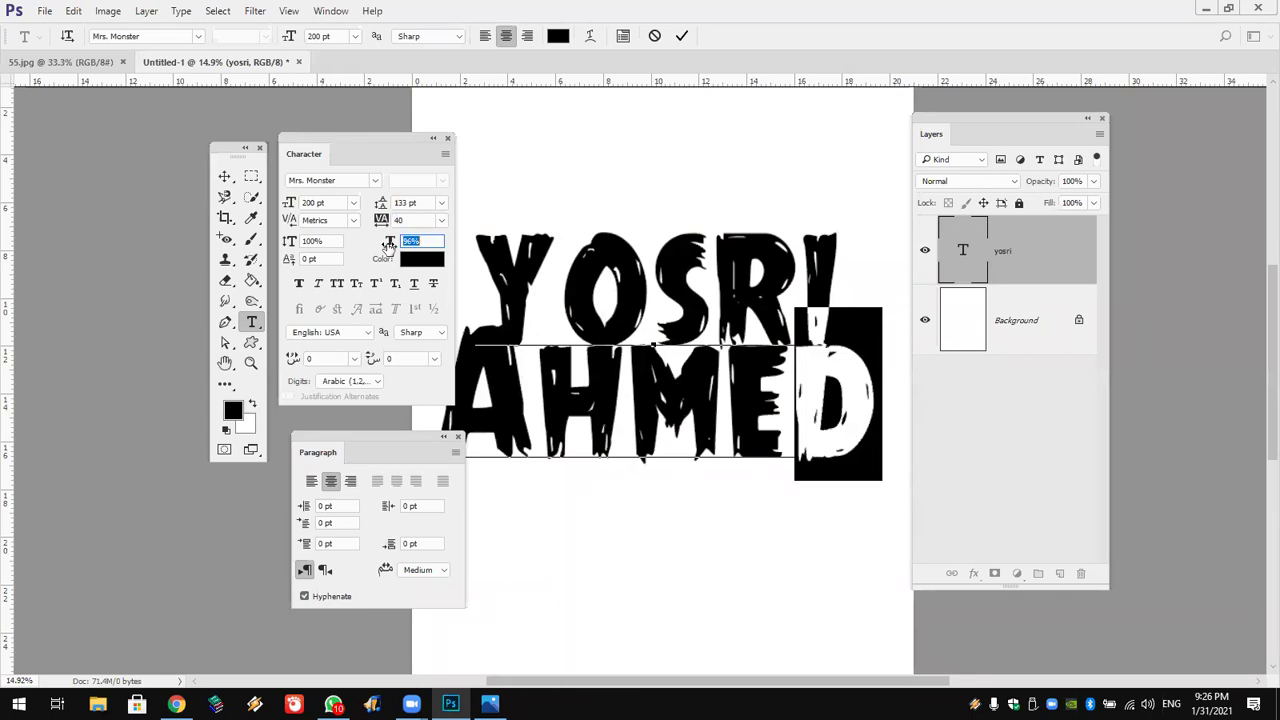
{"action": "left_click_drag", "start_coordinate": [632, 400], "coordinate": [692, 400]}
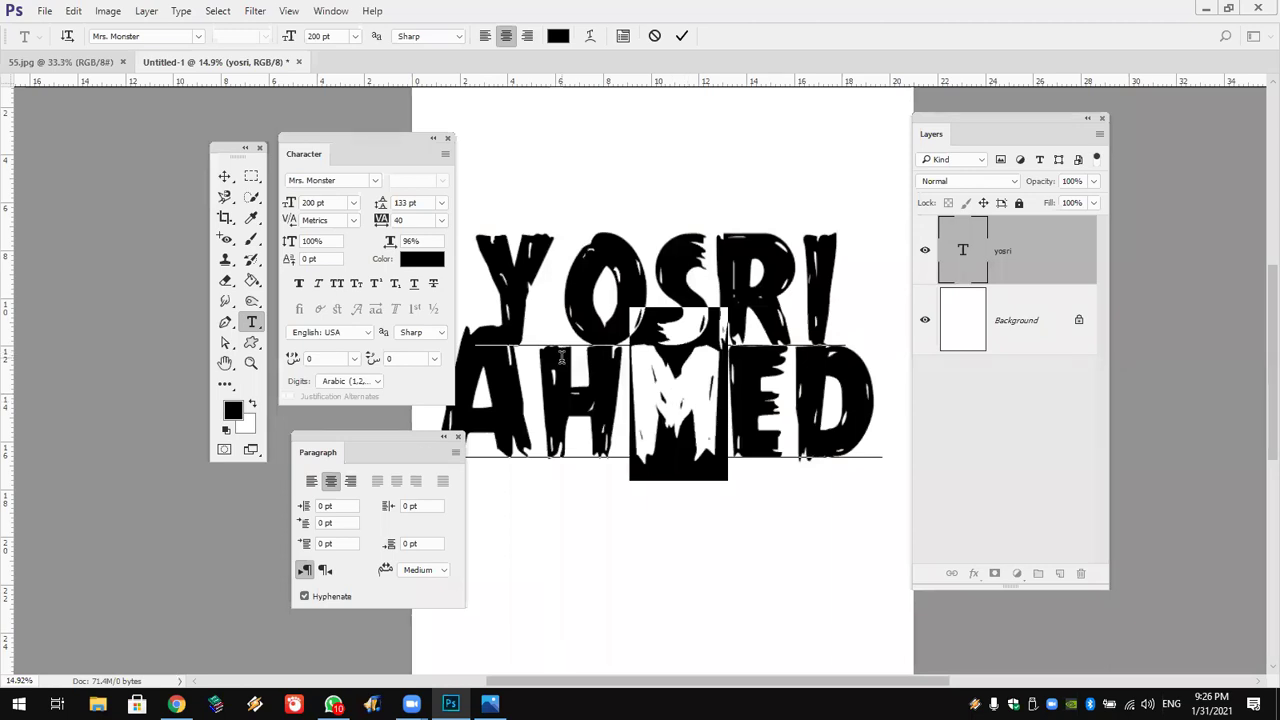
{"action": "double_click", "coordinate": [668, 396]}
{"action": "key", "text": "ctrl+a"}
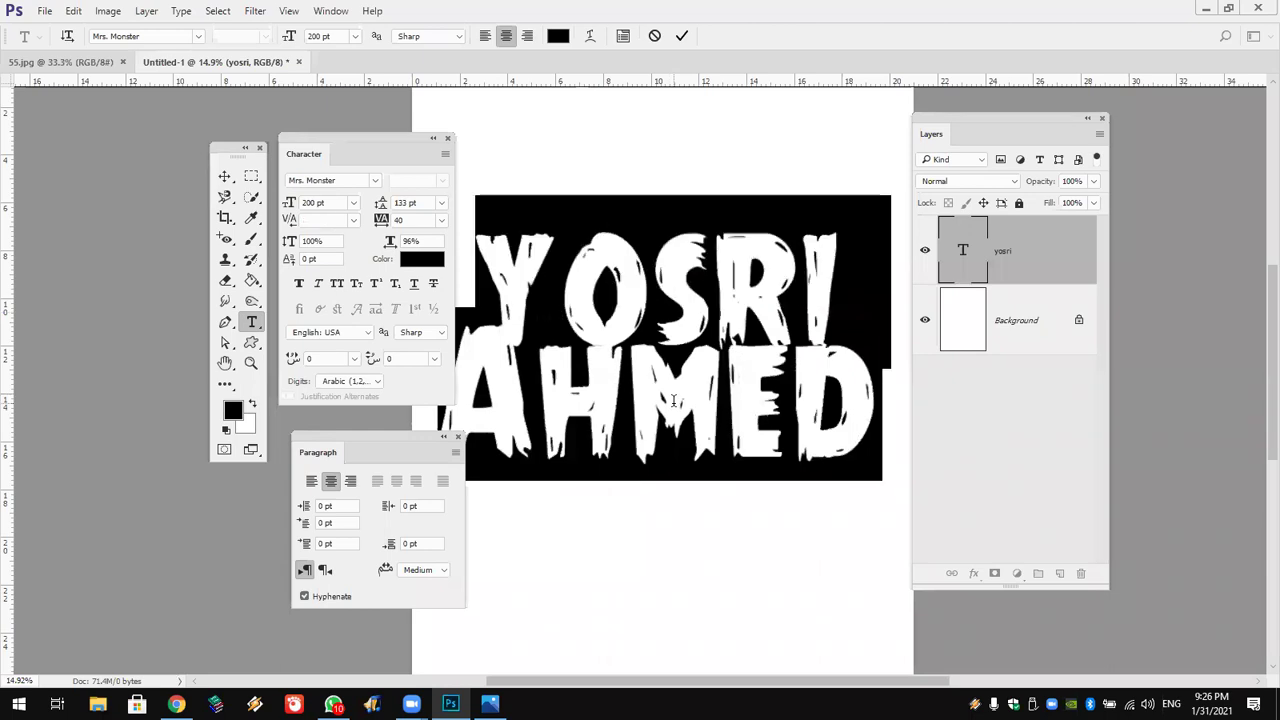
{"action": "left_click", "coordinate": [374, 181]}
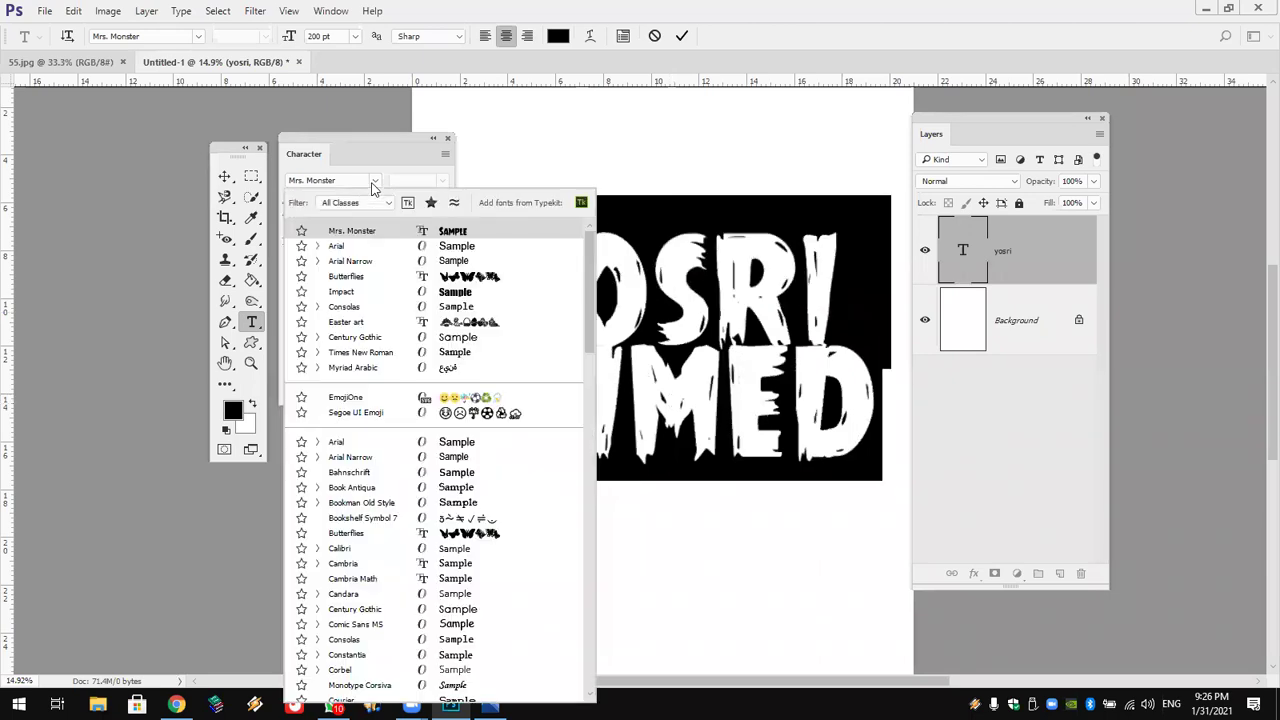
Set both lines to Arial Regular and scale Ahmed's m to 43% width and 50% height.
{"action": "left_click", "coordinate": [350, 245]}
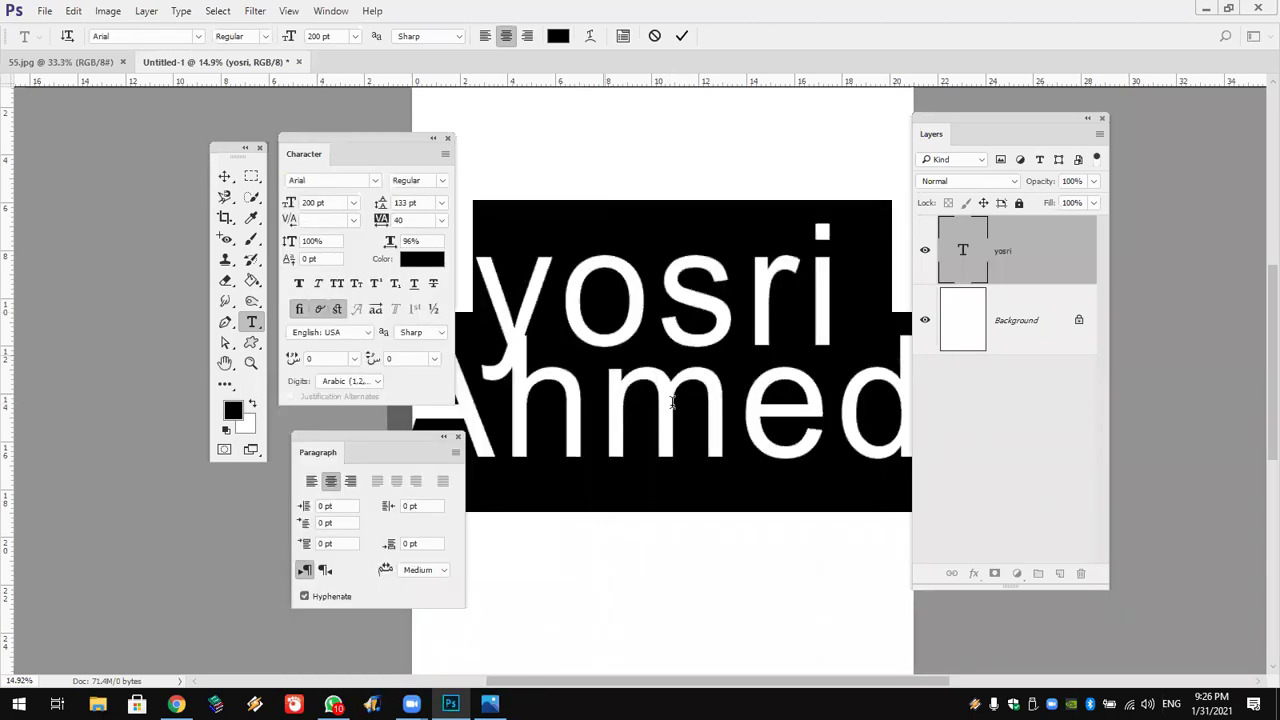
{"action": "left_click", "coordinate": [650, 405]}
{"action": "left_click_drag", "start_coordinate": [650, 405], "coordinate": [738, 412]}
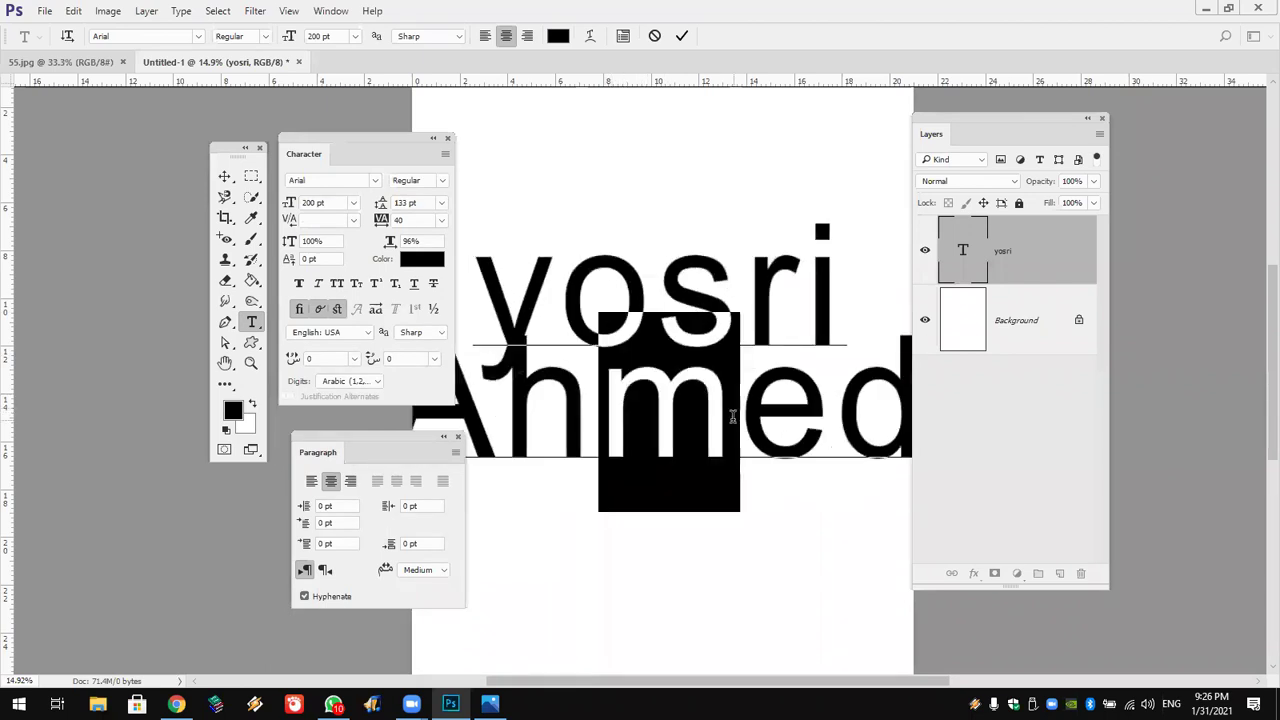
{"action": "left_click_drag", "start_coordinate": [386, 245], "coordinate": [415, 260]}
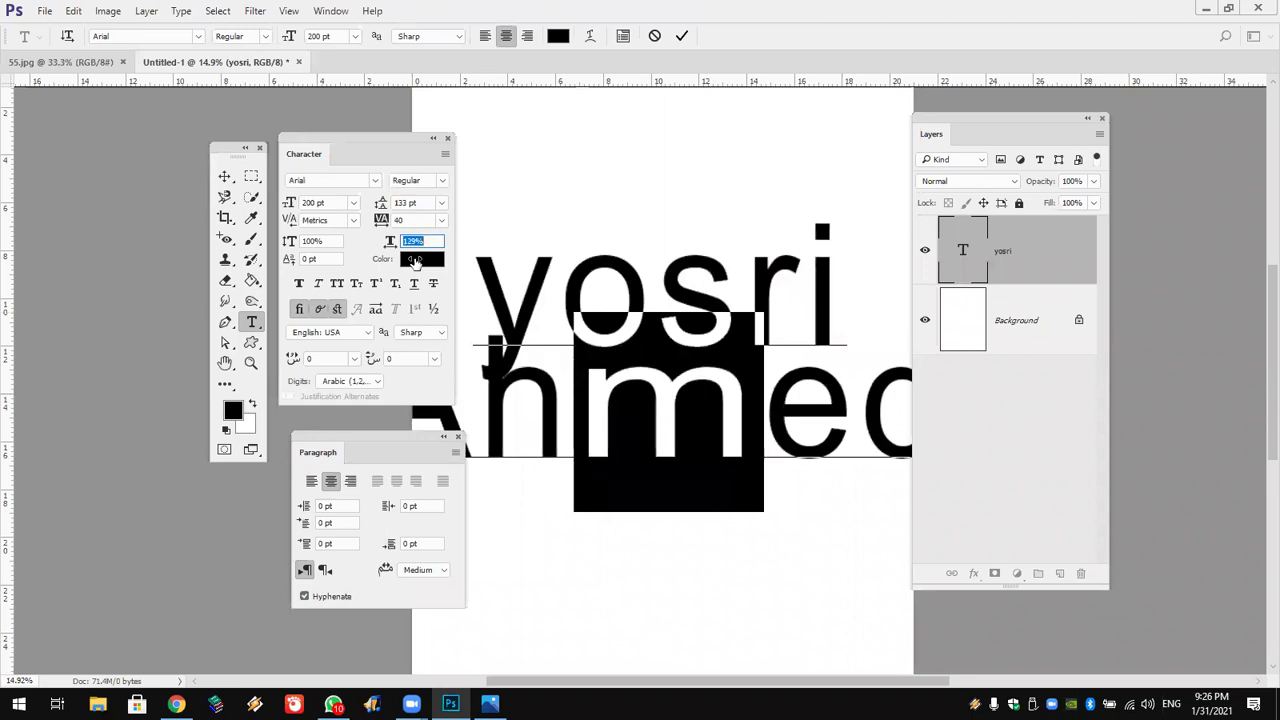
{"action": "left_click_drag", "start_coordinate": [415, 260], "coordinate": [346, 260]}
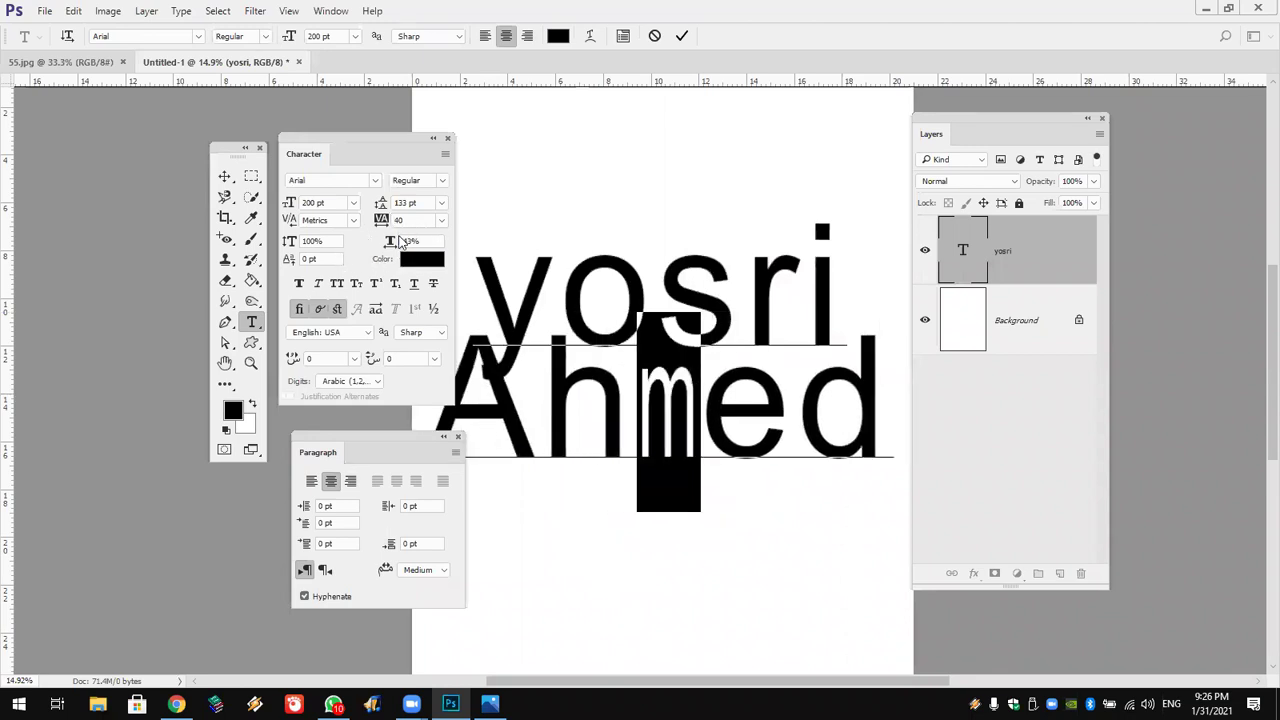
{"action": "left_click_drag", "start_coordinate": [289, 242], "coordinate": [252, 245]}
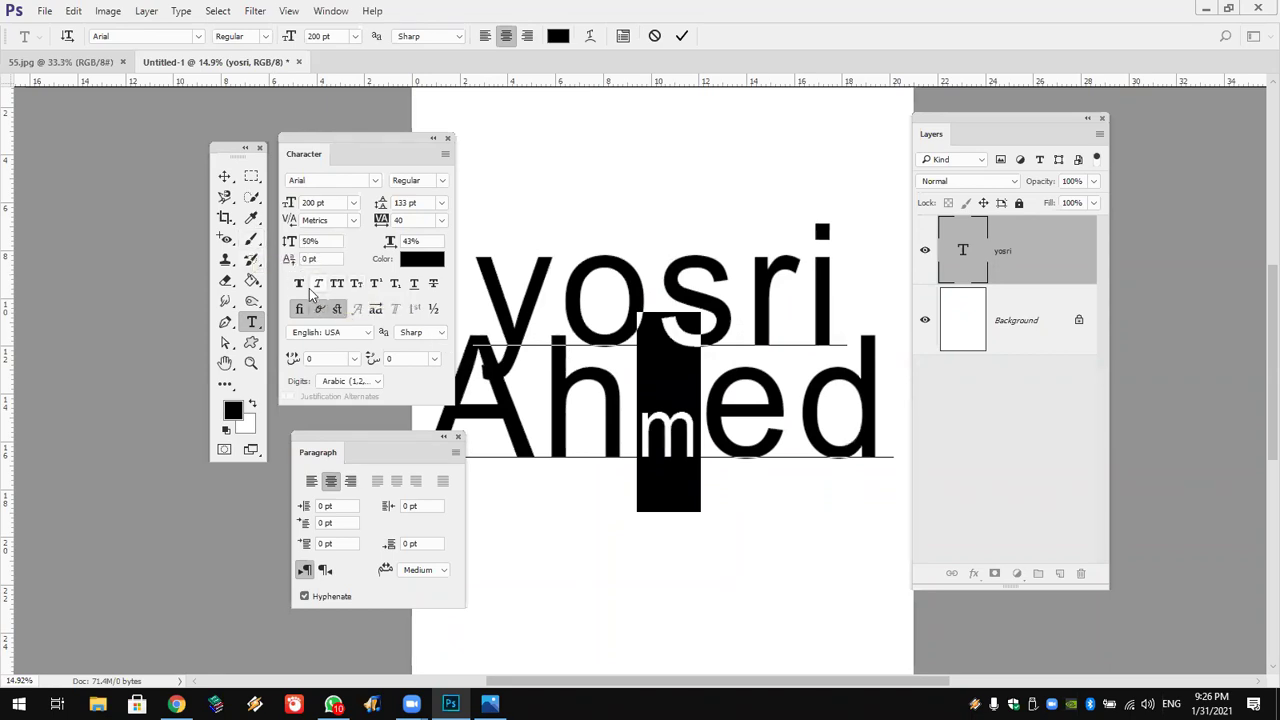
Make the m faux bold, toggle small caps, then select the final i and make it superscript.
{"action": "left_click", "coordinate": [299, 284]}
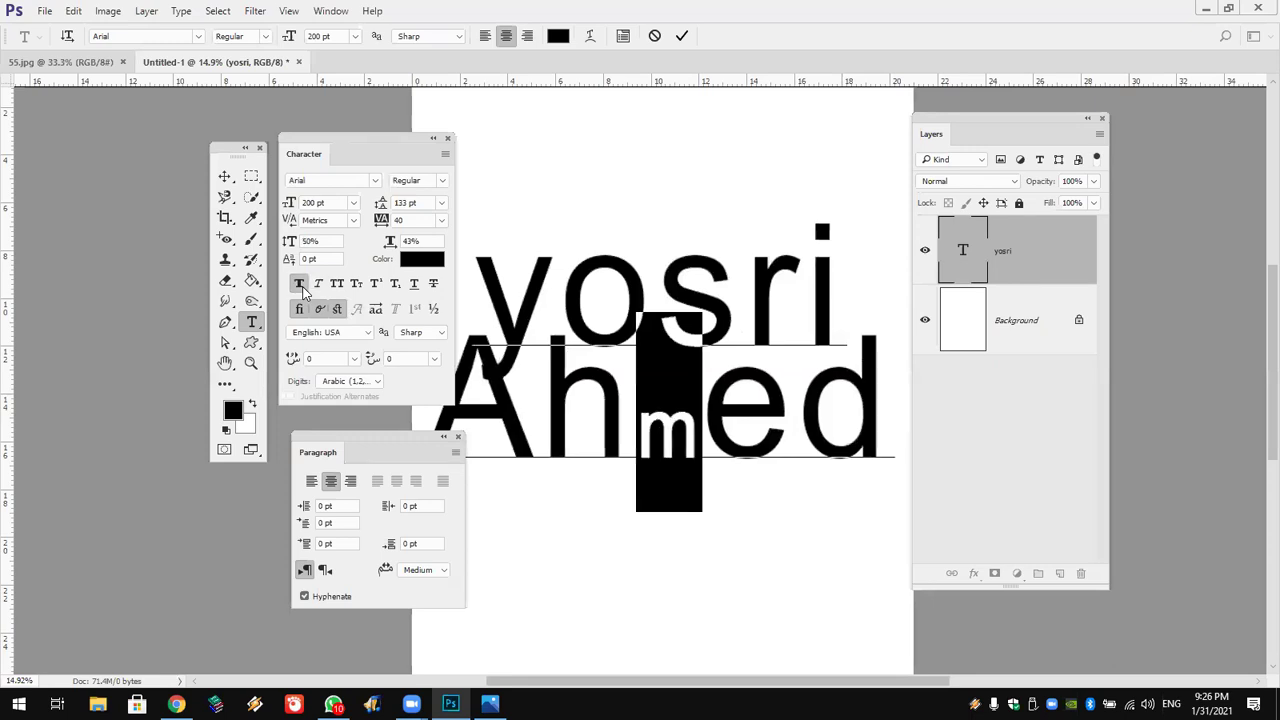
{"action": "left_click", "coordinate": [358, 285]}
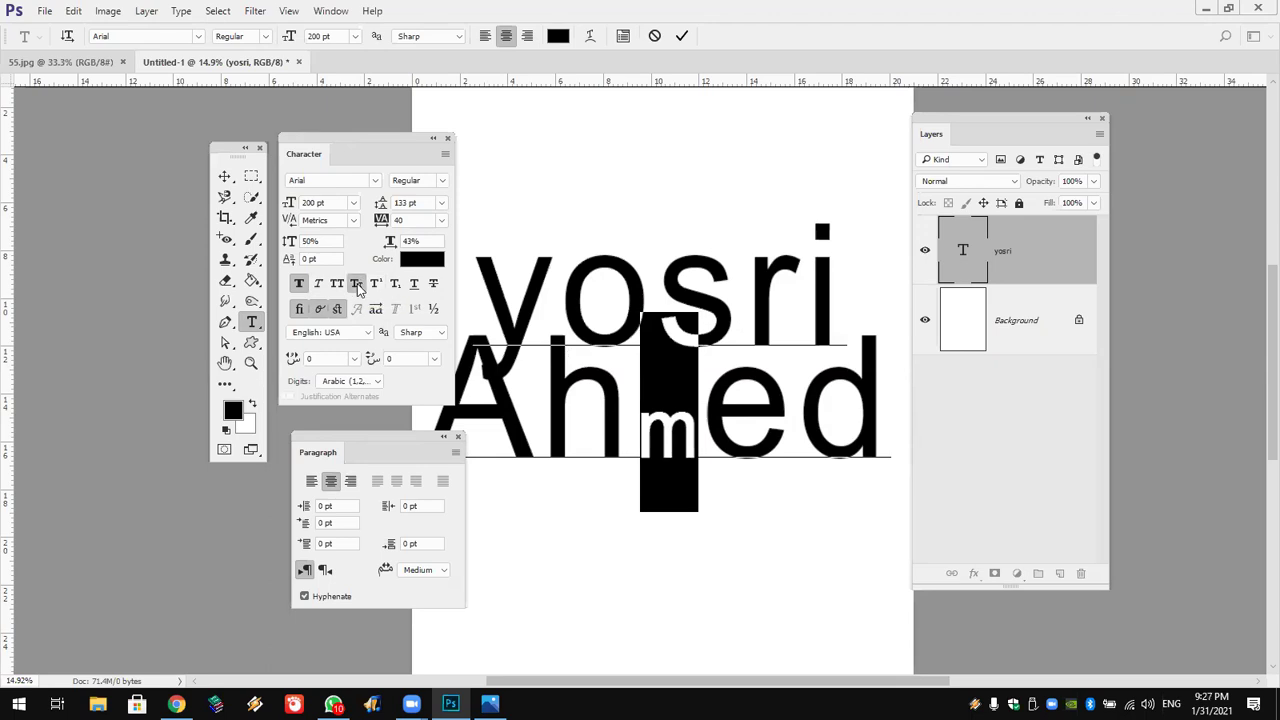
{"action": "left_click", "coordinate": [358, 285]}
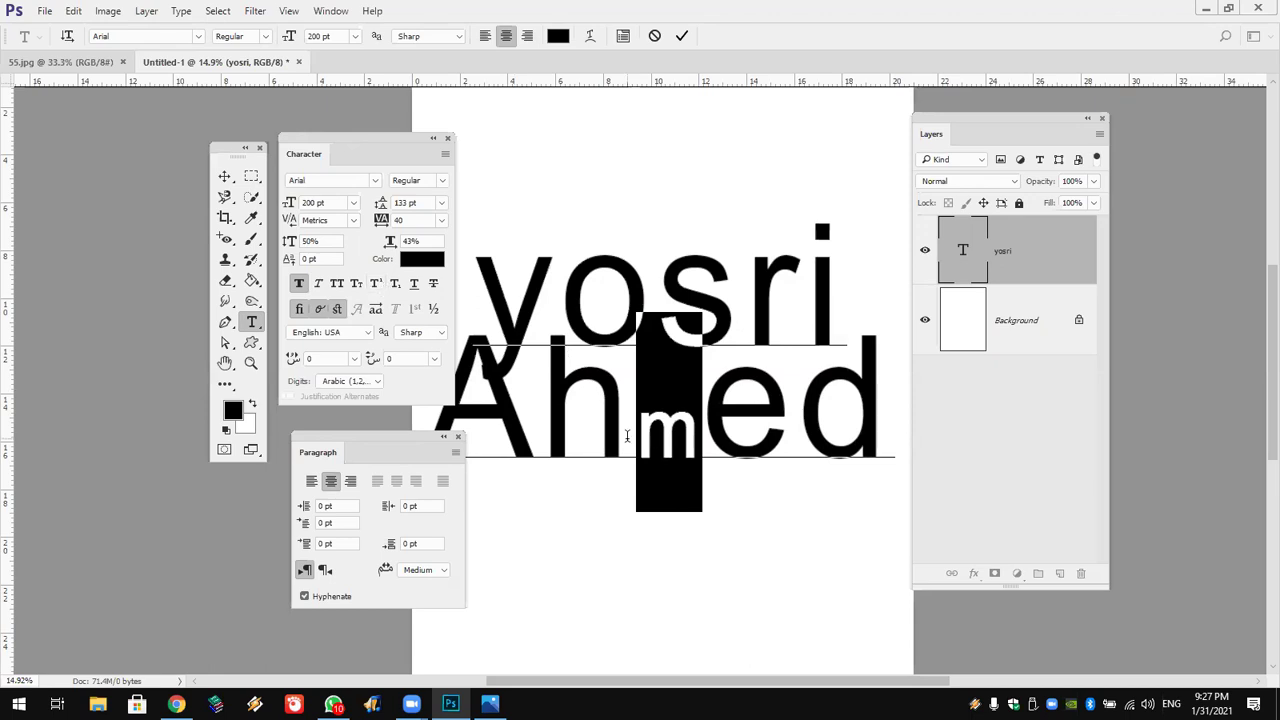
{"action": "left_click", "coordinate": [815, 314]}
{"action": "left_click_drag", "start_coordinate": [805, 268], "coordinate": [840, 278]}
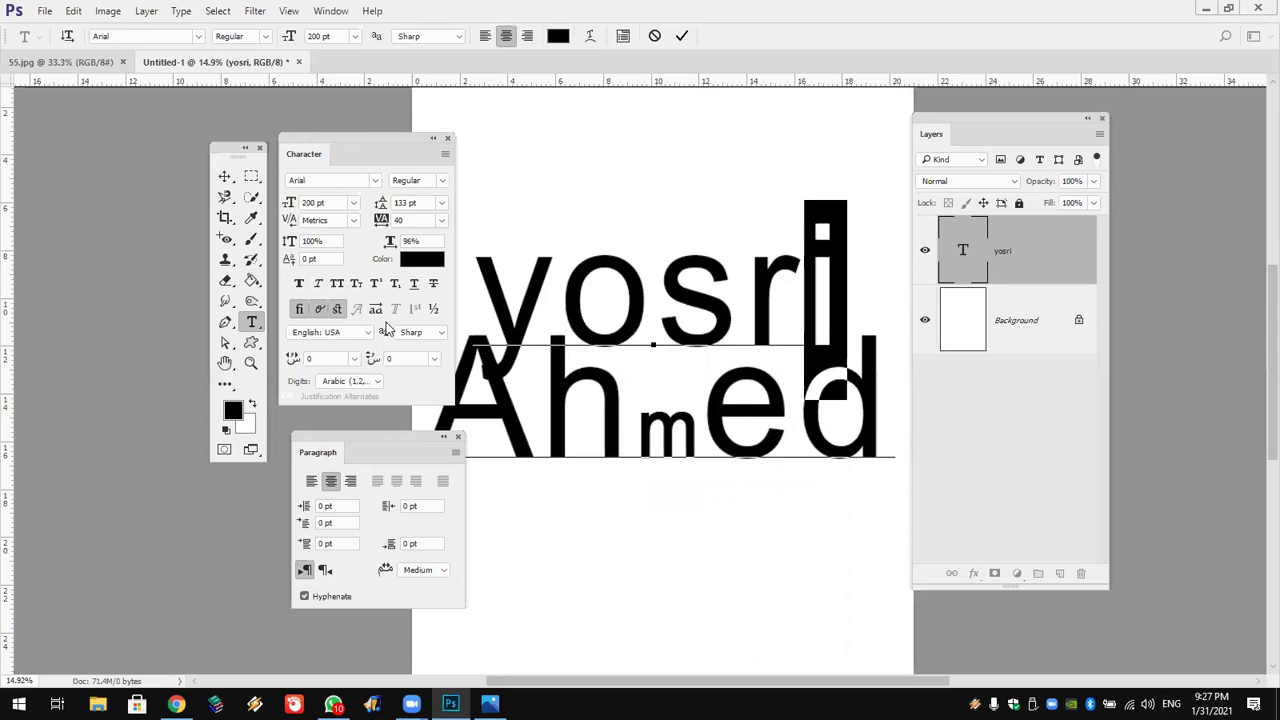
{"action": "left_click", "coordinate": [377, 284]}
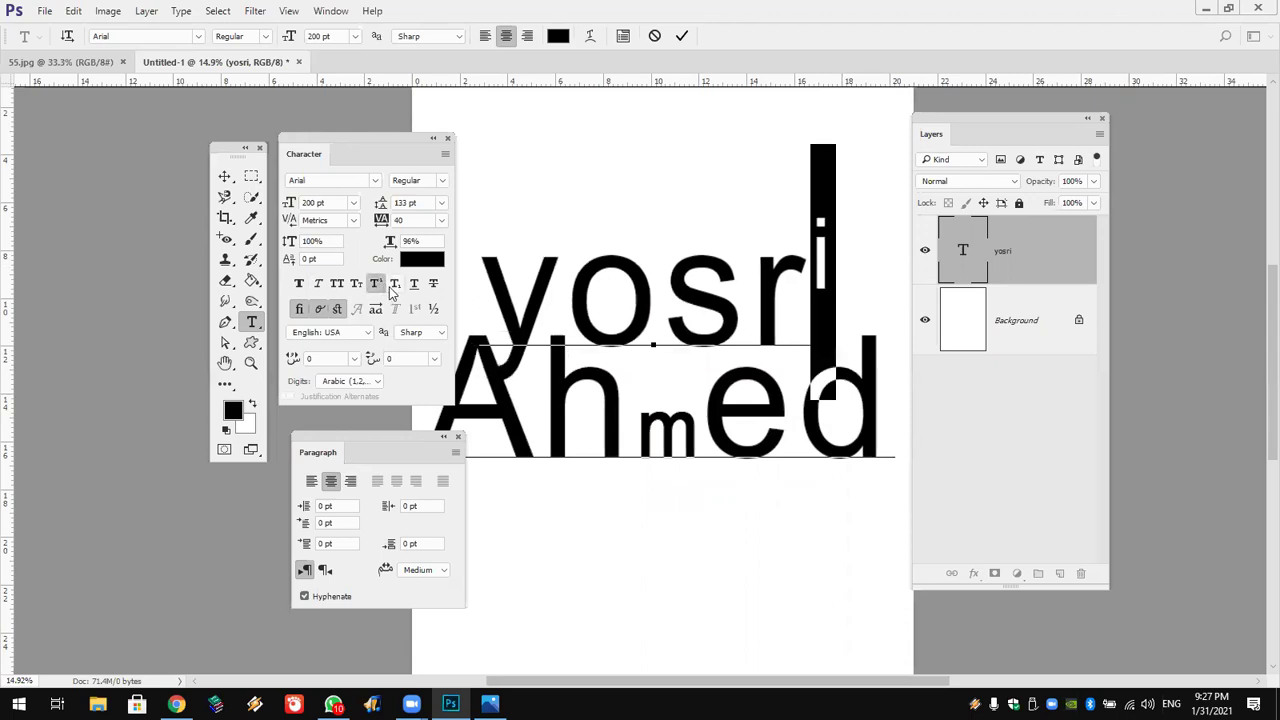
{"action": "left_click", "coordinate": [395, 285]}
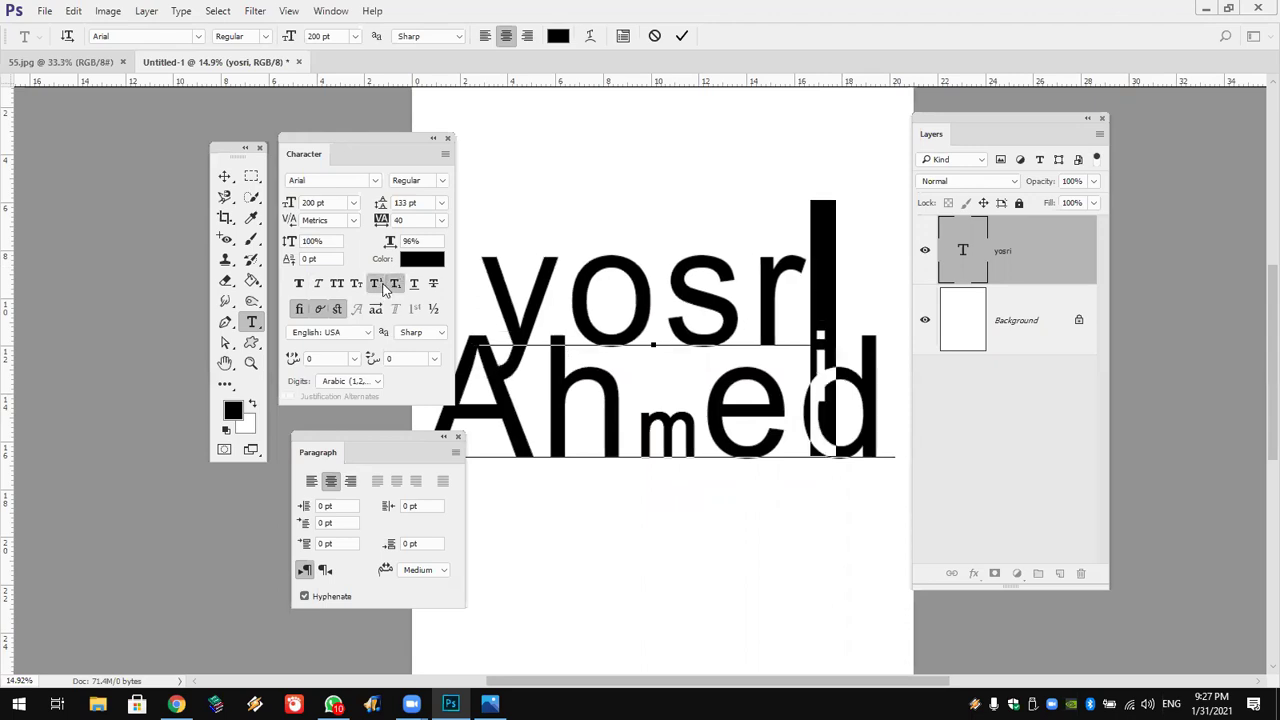
{"action": "left_click", "coordinate": [375, 284]}
Give the i a 15 pt baseline shift, then reapply superscript with a 30 pt shift.
{"action": "left_click", "coordinate": [309, 260]}
{"action": "type", "text": "15"}
{"action": "key", "text": "Return"}
{"action": "left_click", "coordinate": [376, 285]}
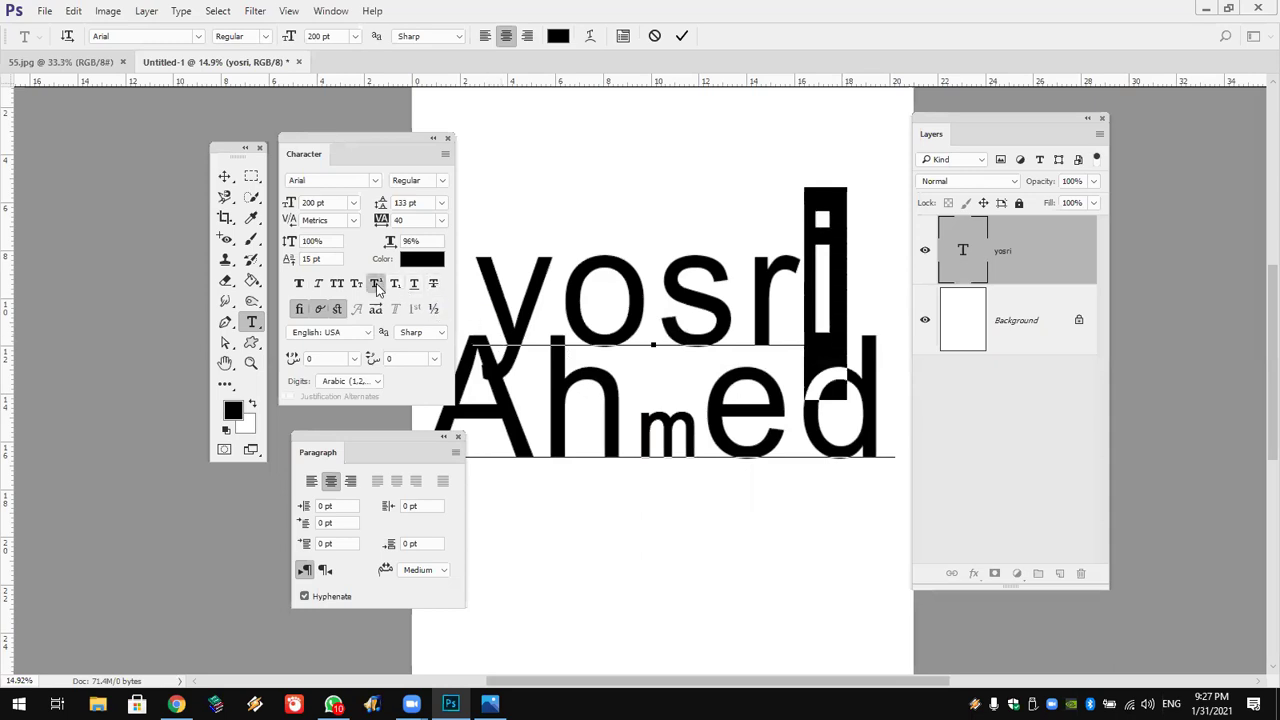
{"action": "left_click", "coordinate": [376, 284]}
{"action": "left_click", "coordinate": [326, 260]}
{"action": "type", "text": "30"}
{"action": "key", "text": "Return"}
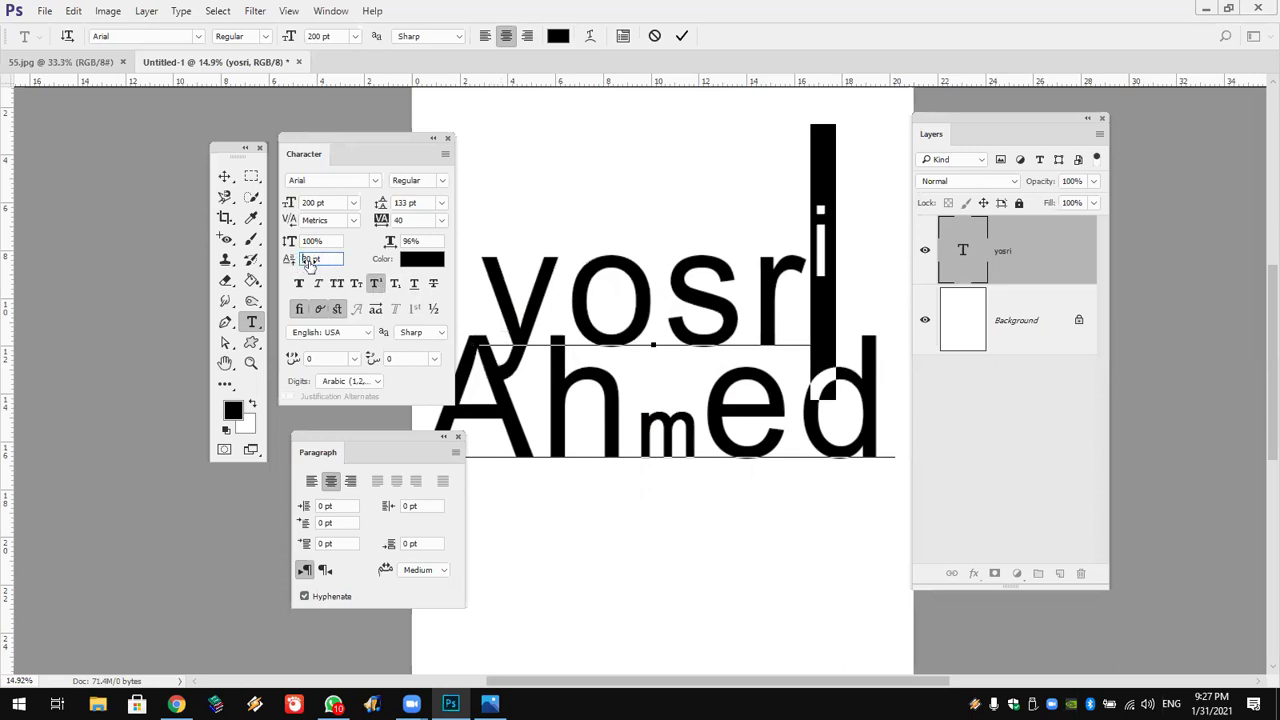
Nudge the baseline shift to about 21 pt, then cancel all uncommitted text edits.
{"action": "key", "text": "shift+Up"}
{"action": "key", "text": "shift+Up"}
{"action": "key", "text": "shift+Up"}
{"action": "key", "text": "Down"}
{"action": "key", "text": "Down"}
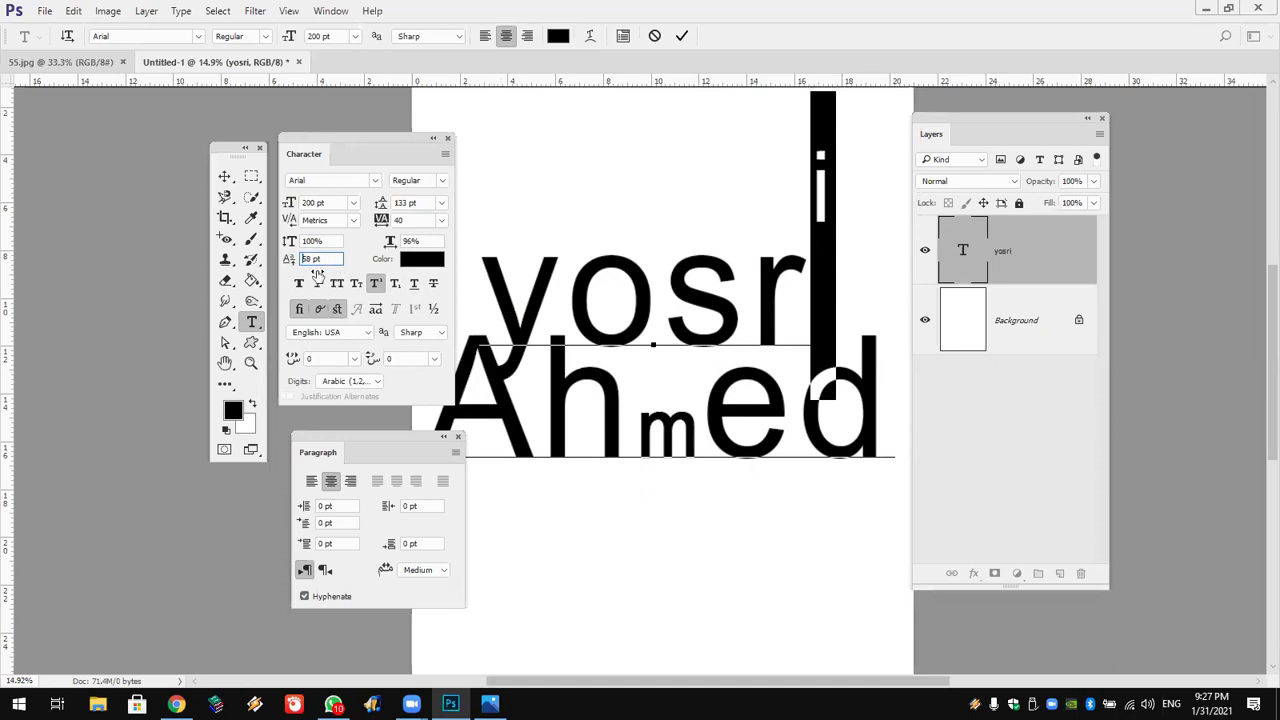
{"action": "key", "text": "shift+Down"}
{"action": "key", "text": "shift+Down"}
{"action": "key", "text": "shift+Down"}
{"action": "key", "text": "shift+Down"}
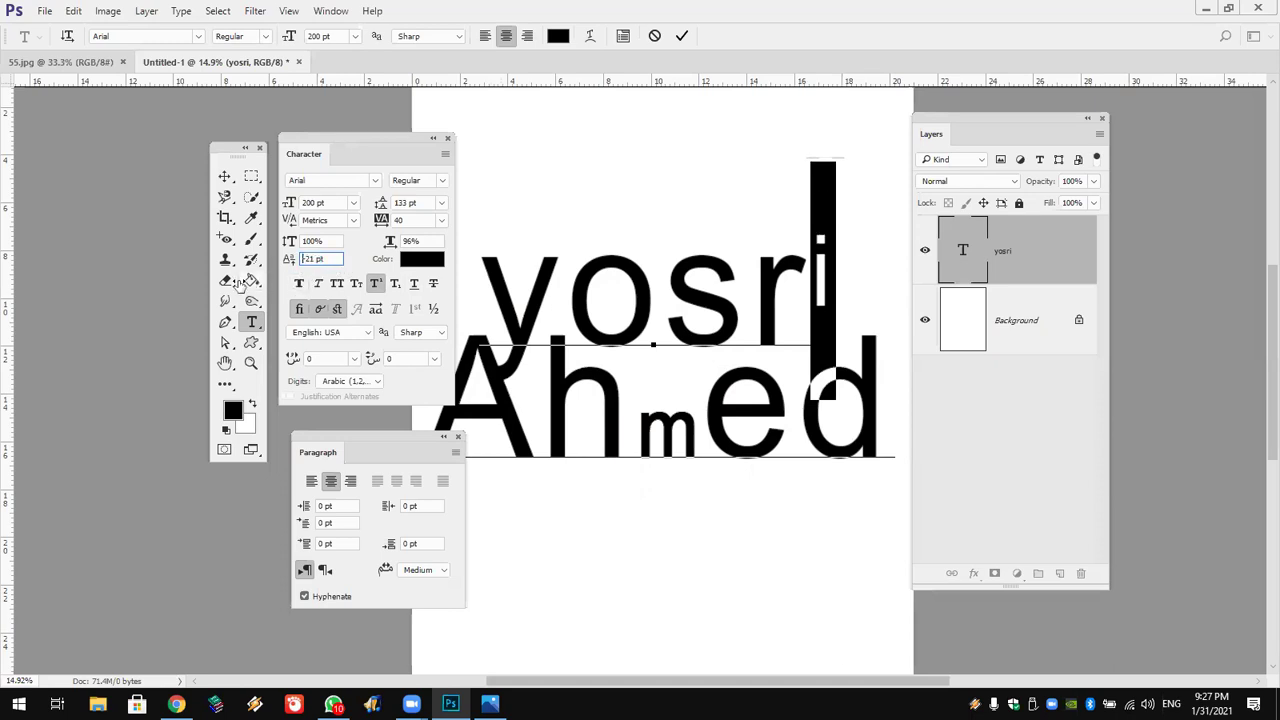
{"action": "key", "text": "shift+Down"}
{"action": "key", "text": "shift+Down"}
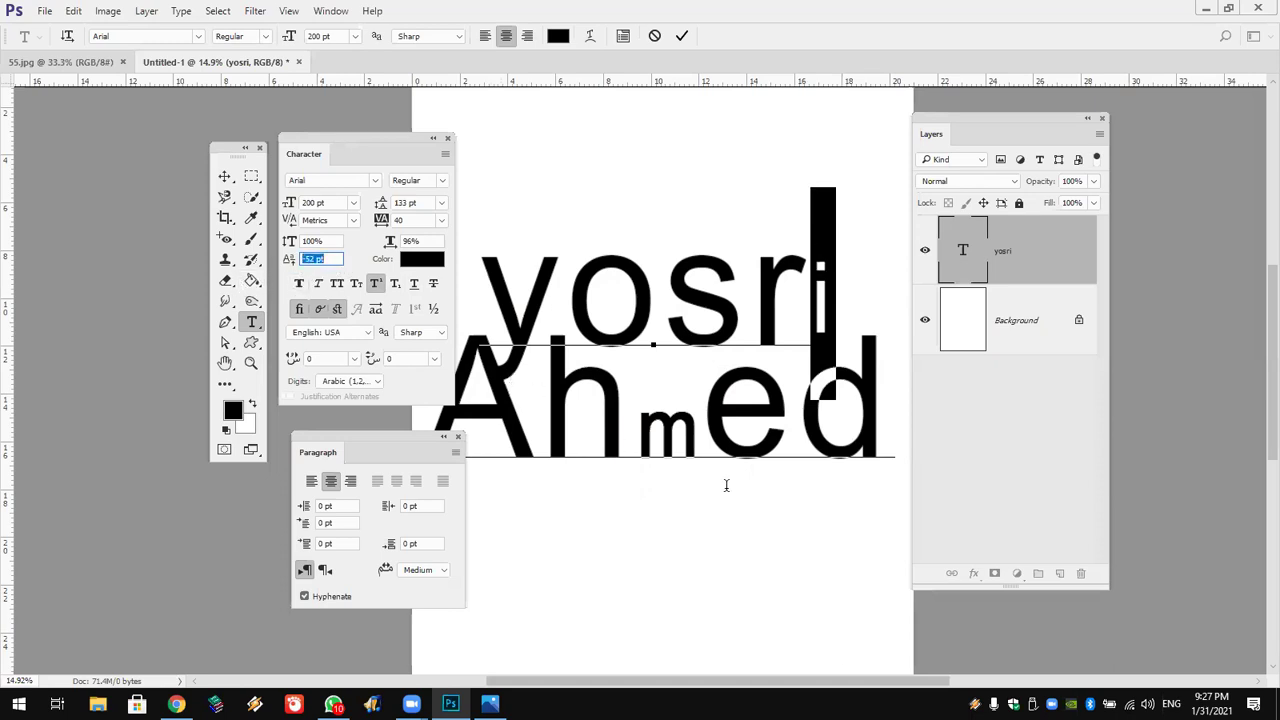
{"action": "left_click", "coordinate": [726, 485]}
{"action": "key", "text": "Escape"}
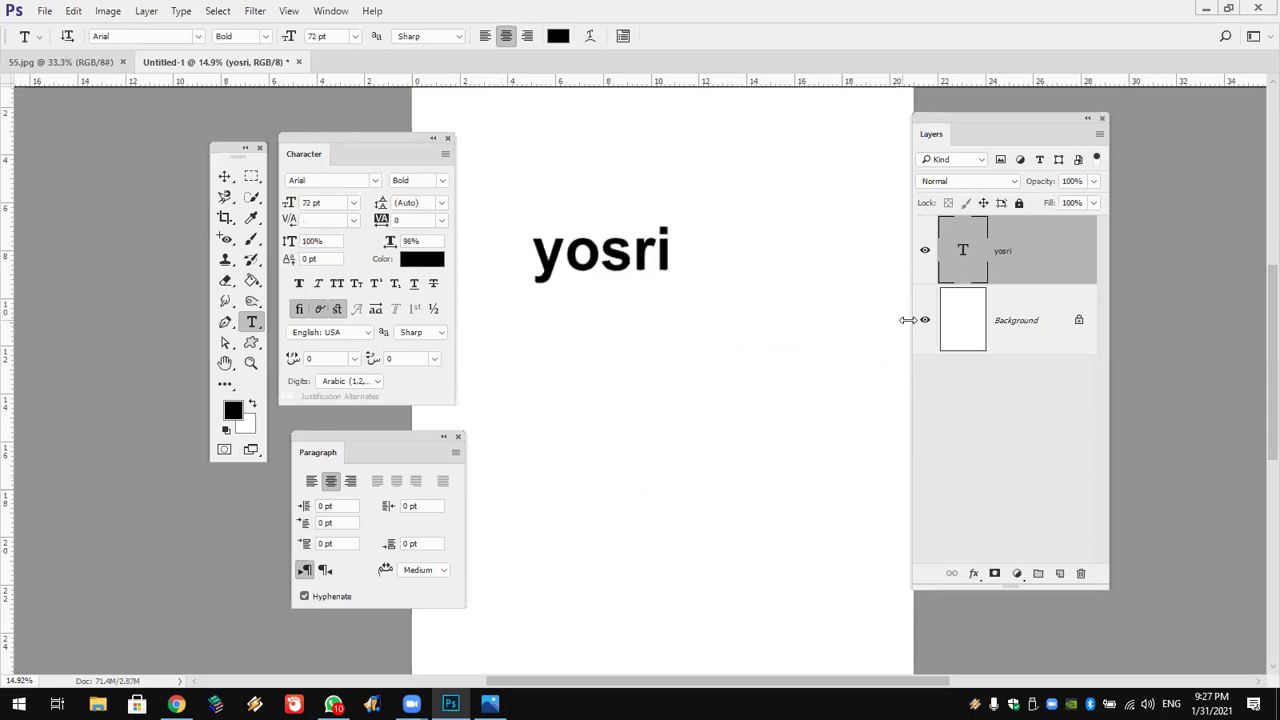
Delete the name text layer, then try and discard a single-line Lorem ipsum text layer.
{"action": "key", "text": "Delete"}
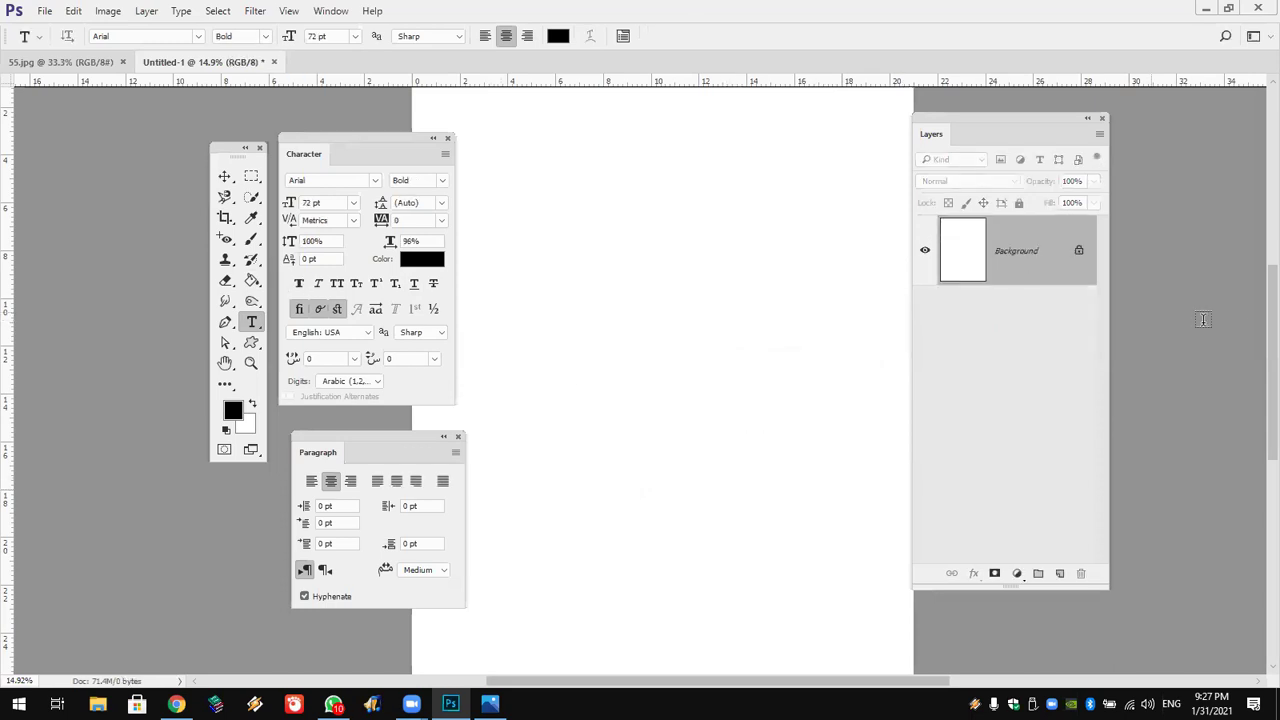
{"action": "left_click", "coordinate": [595, 281]}
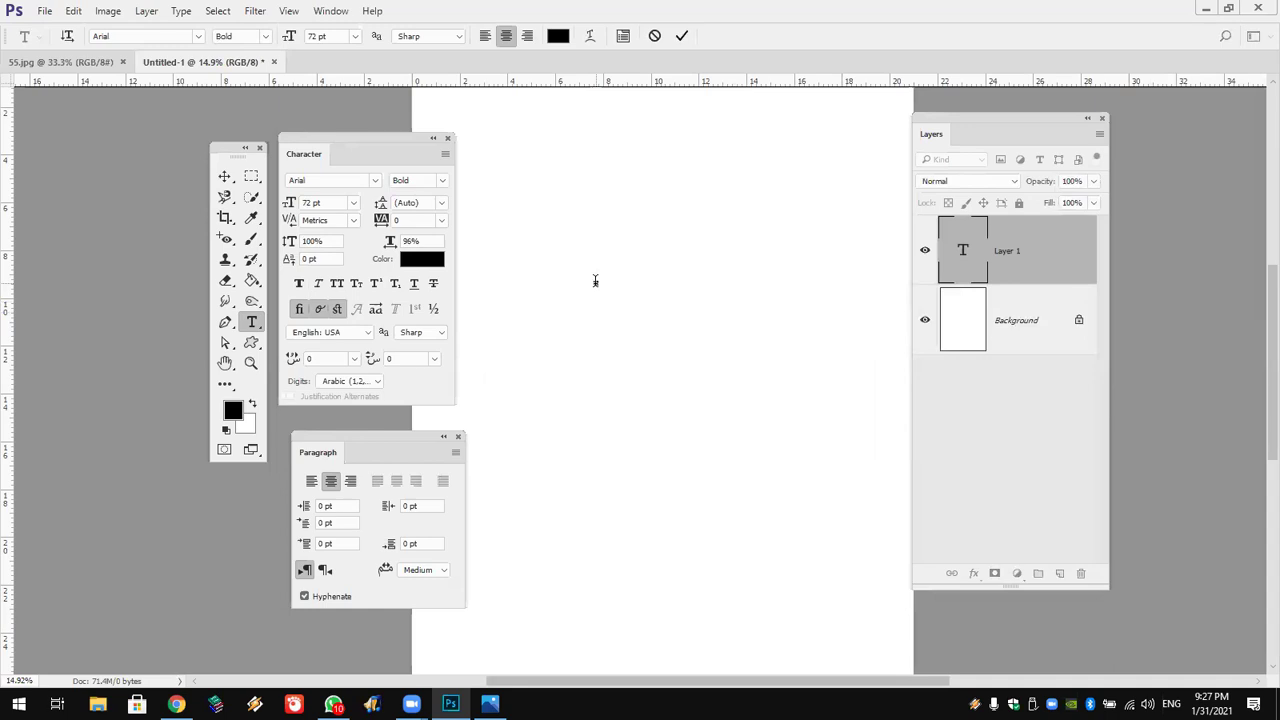
{"action": "left_click", "coordinate": [181, 11]}
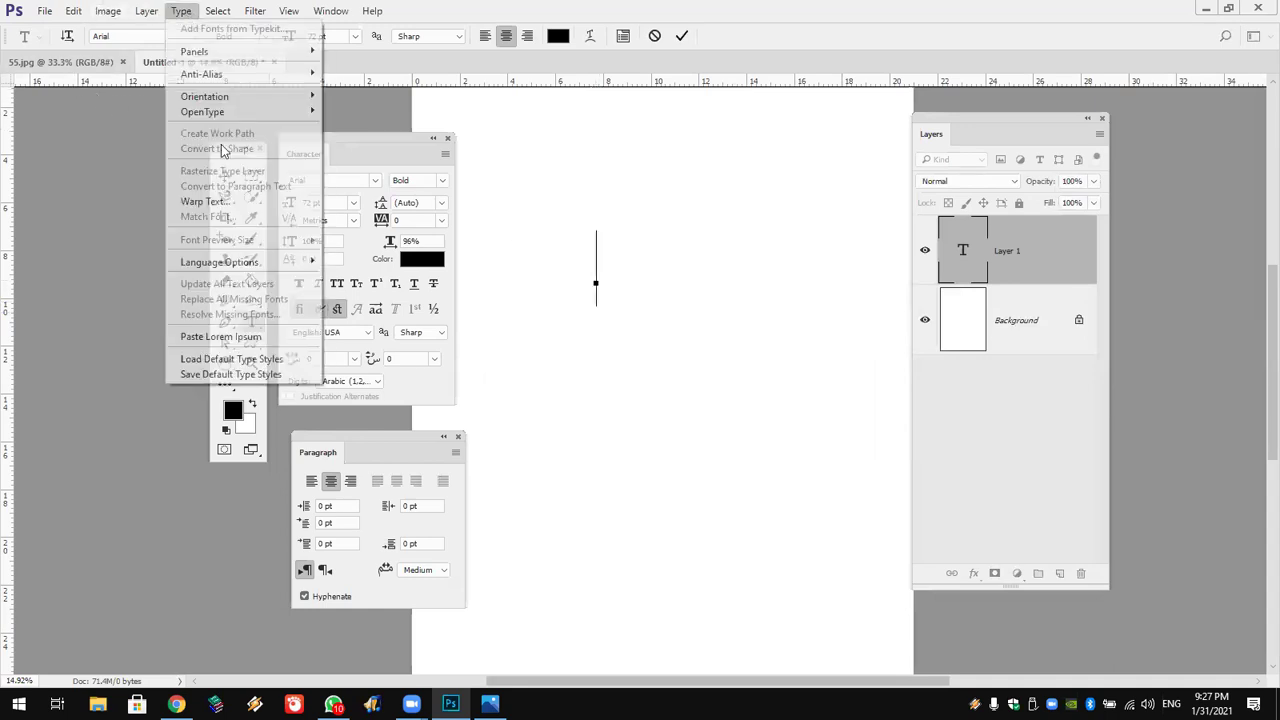
{"action": "left_click", "coordinate": [283, 338]}
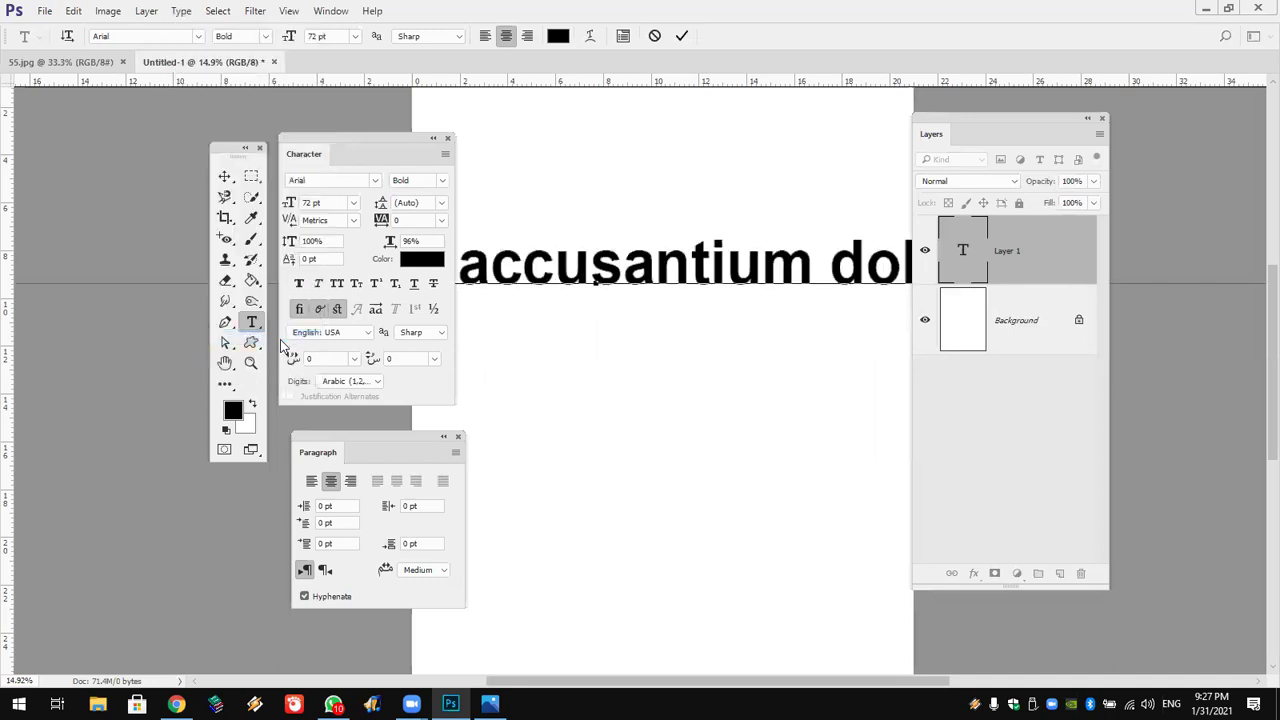
{"action": "key", "text": "Escape"}
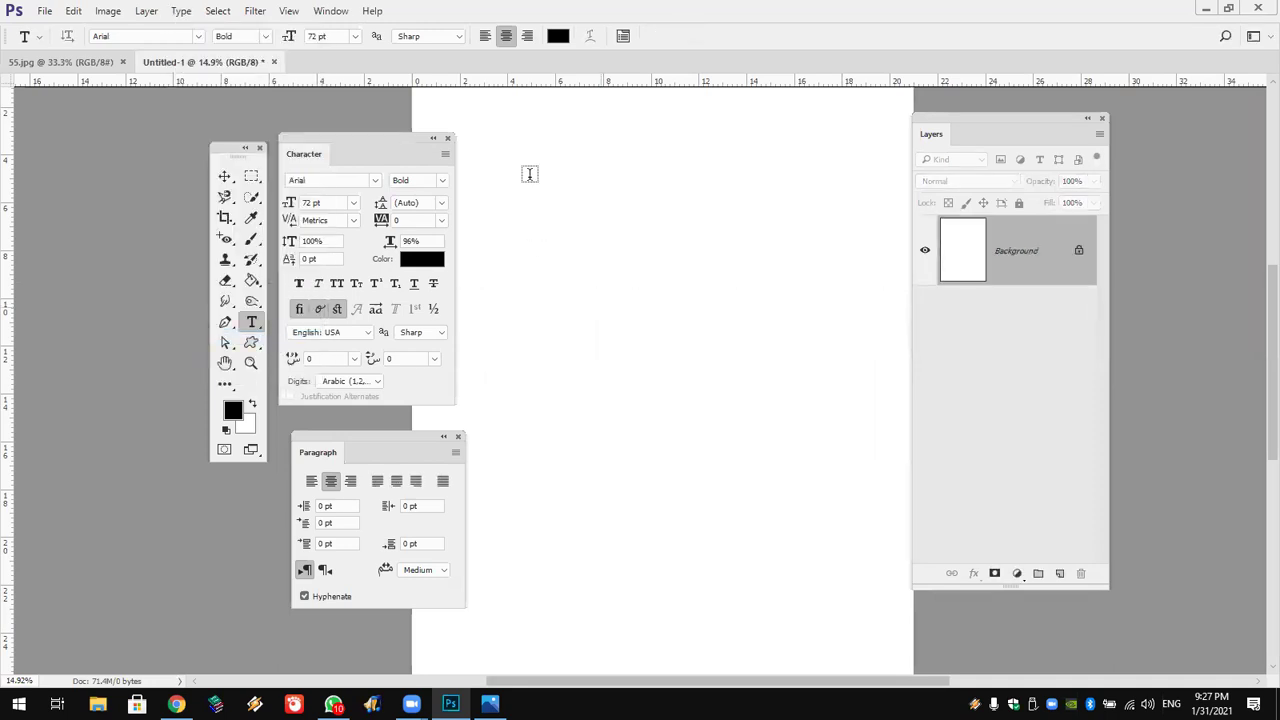
Draw a paragraph text box, set 16 pt, and fill it with Lorem ipsum placeholder text.
{"action": "left_click_drag", "start_coordinate": [526, 158], "coordinate": [835, 493]}
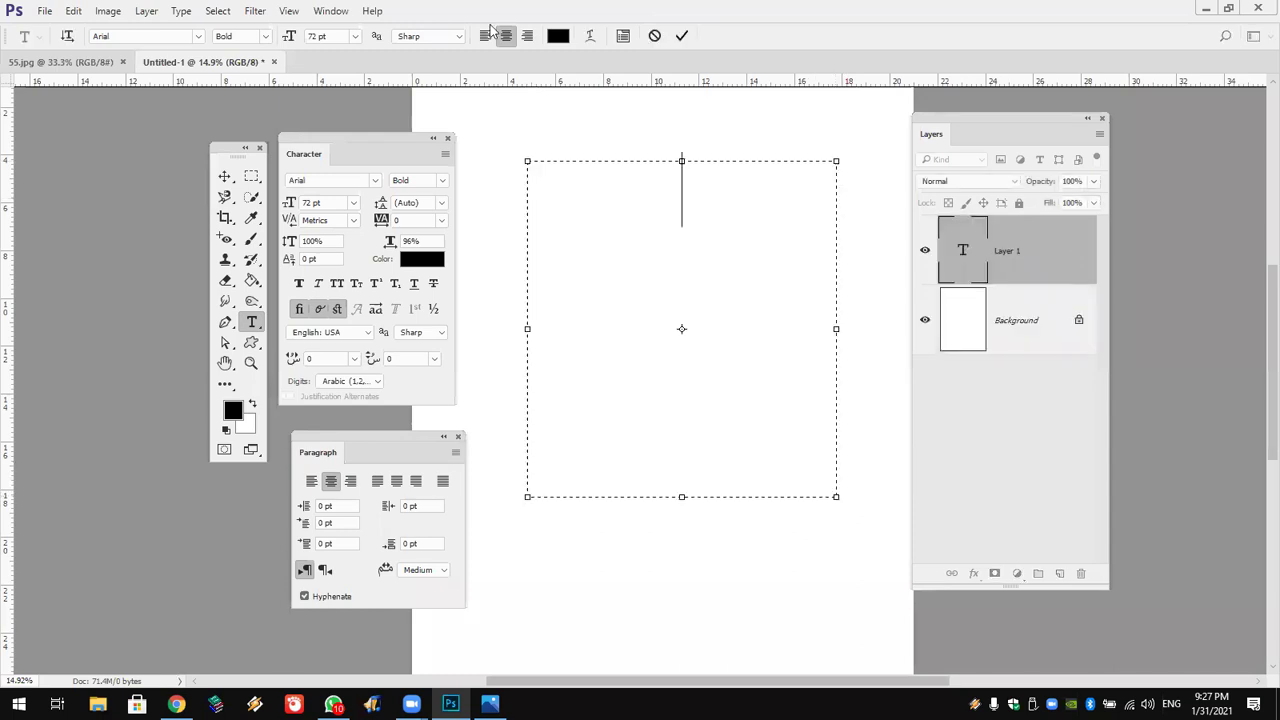
{"action": "left_click", "coordinate": [354, 36]}
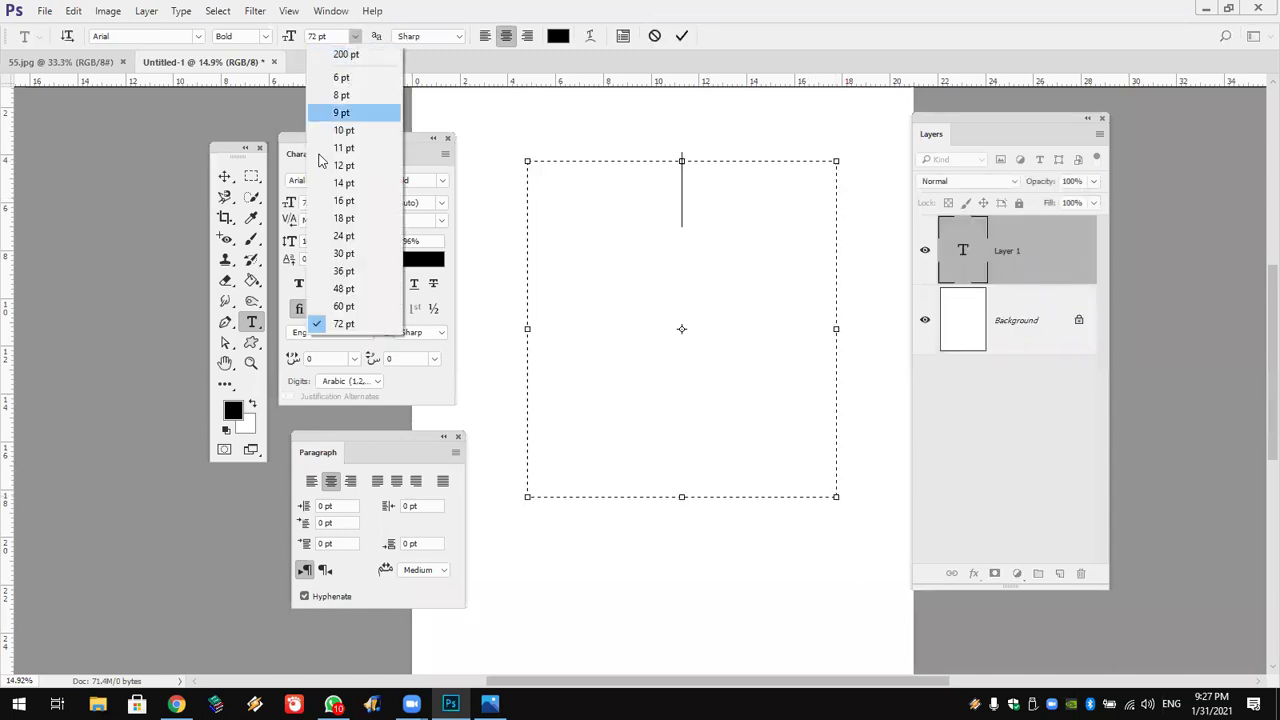
{"action": "left_click", "coordinate": [340, 201]}
{"action": "left_click", "coordinate": [485, 37]}
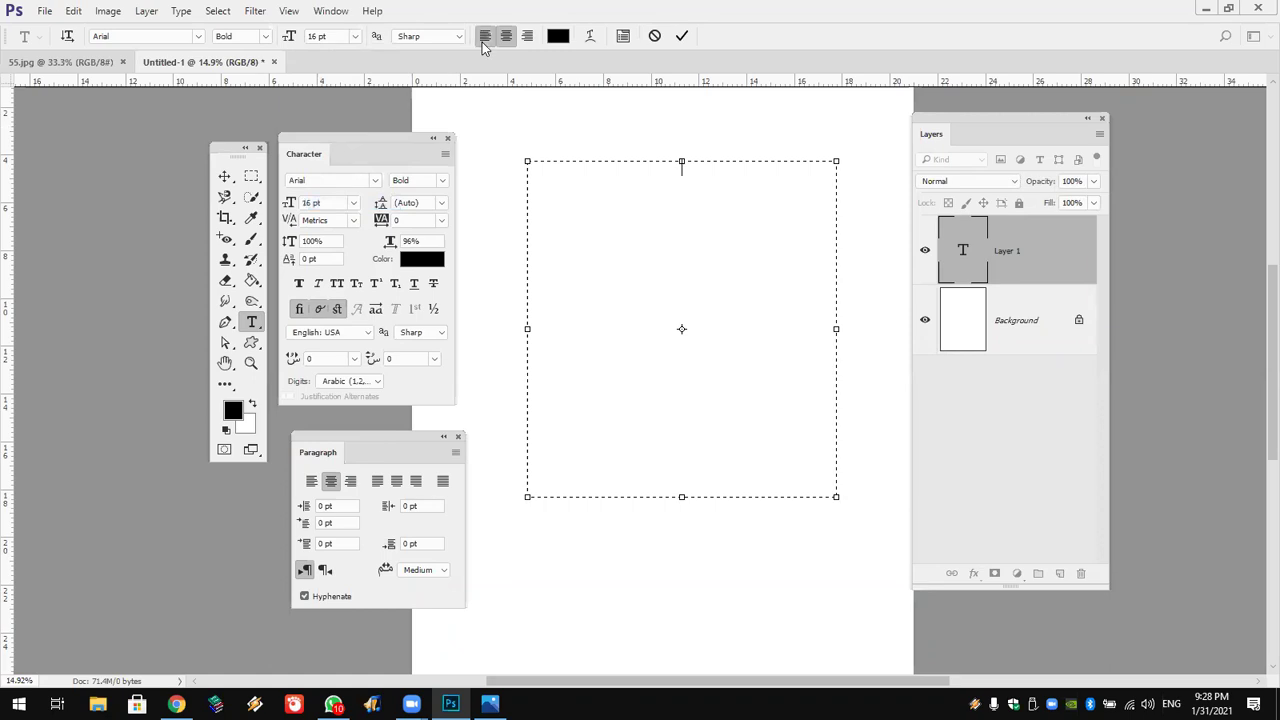
{"action": "left_click", "coordinate": [181, 12]}
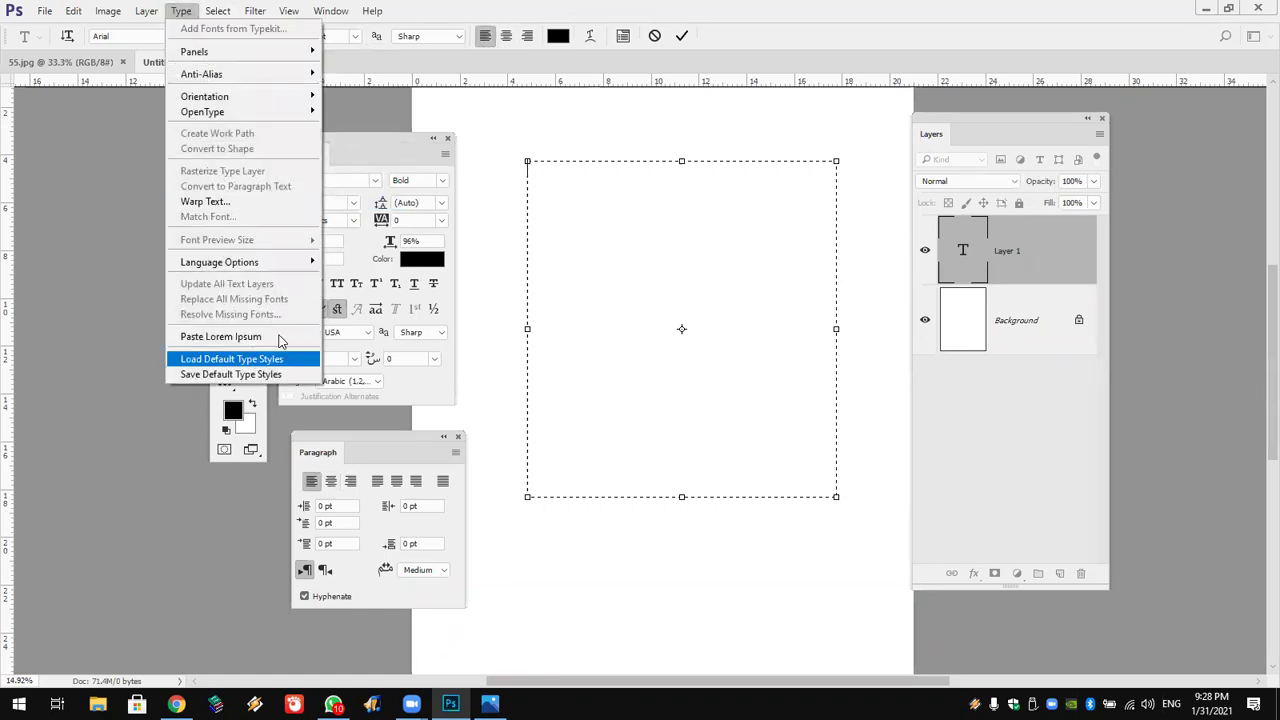
{"action": "left_click", "coordinate": [279, 337]}
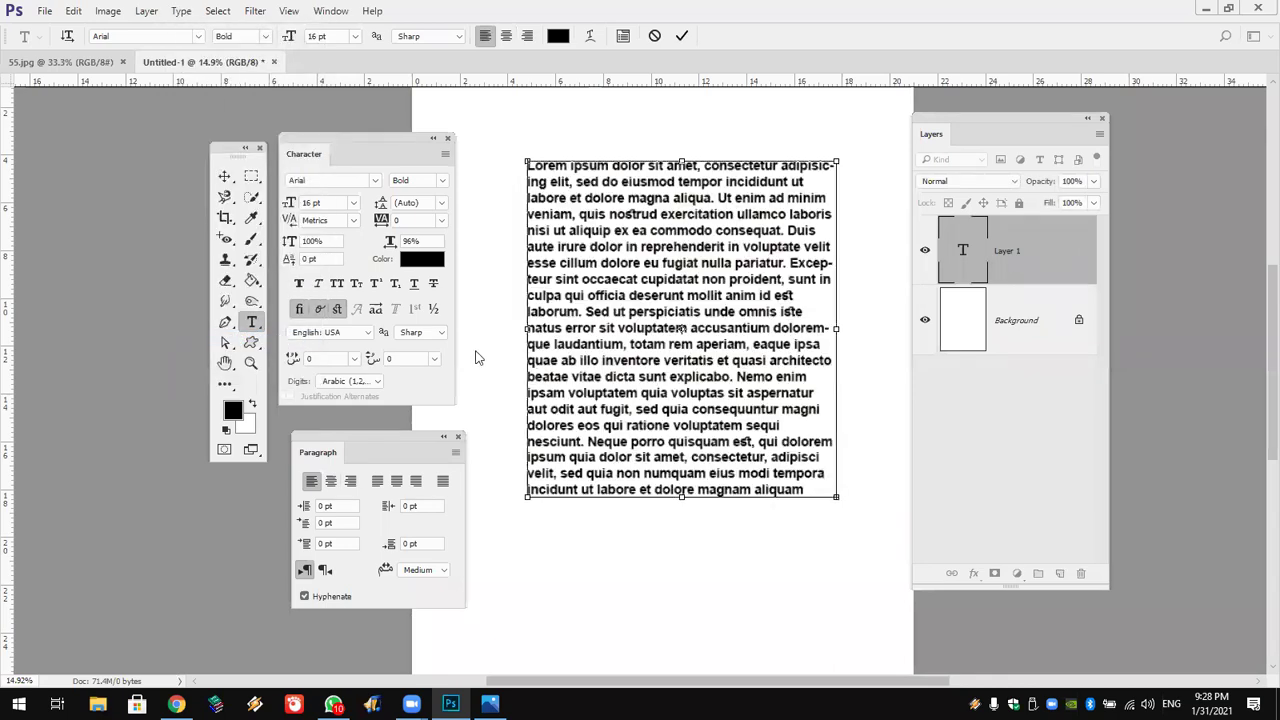
Select all the placeholder text and apply Justify Last Left.
{"action": "key", "text": "ctrl+a"}
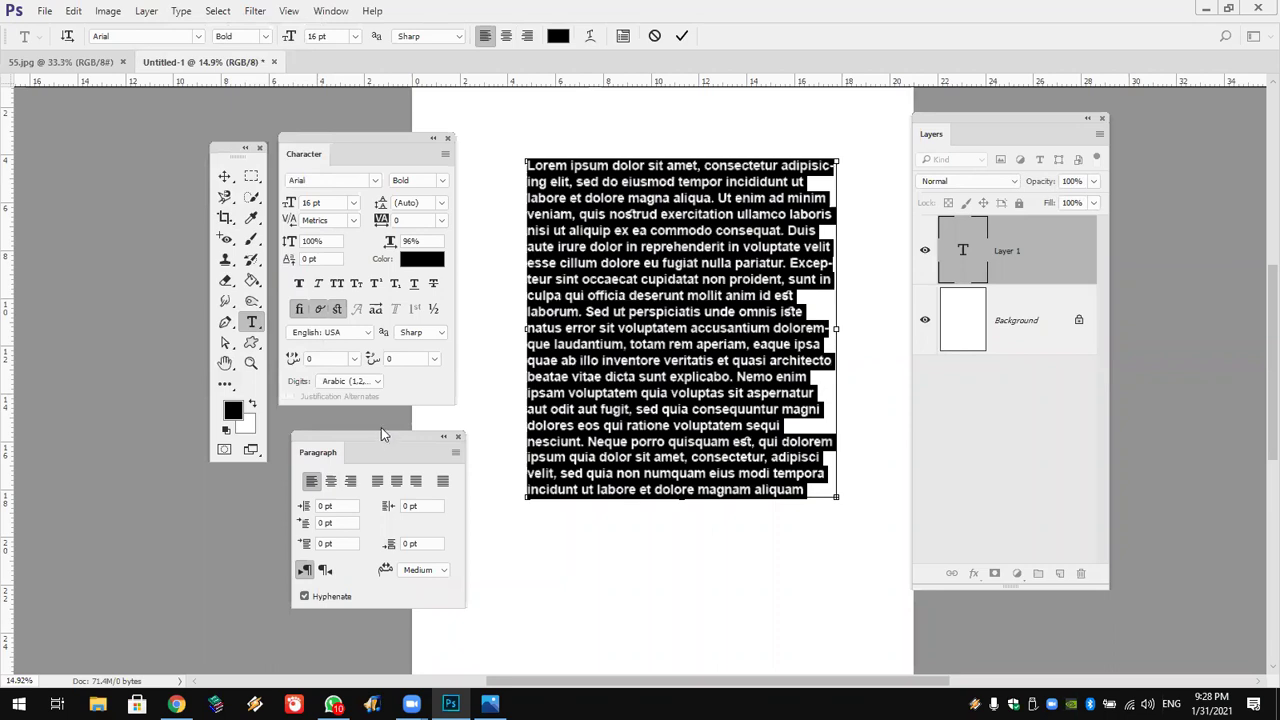
{"action": "left_click_drag", "start_coordinate": [313, 455], "coordinate": [316, 460]}
{"action": "left_click", "coordinate": [317, 458]}
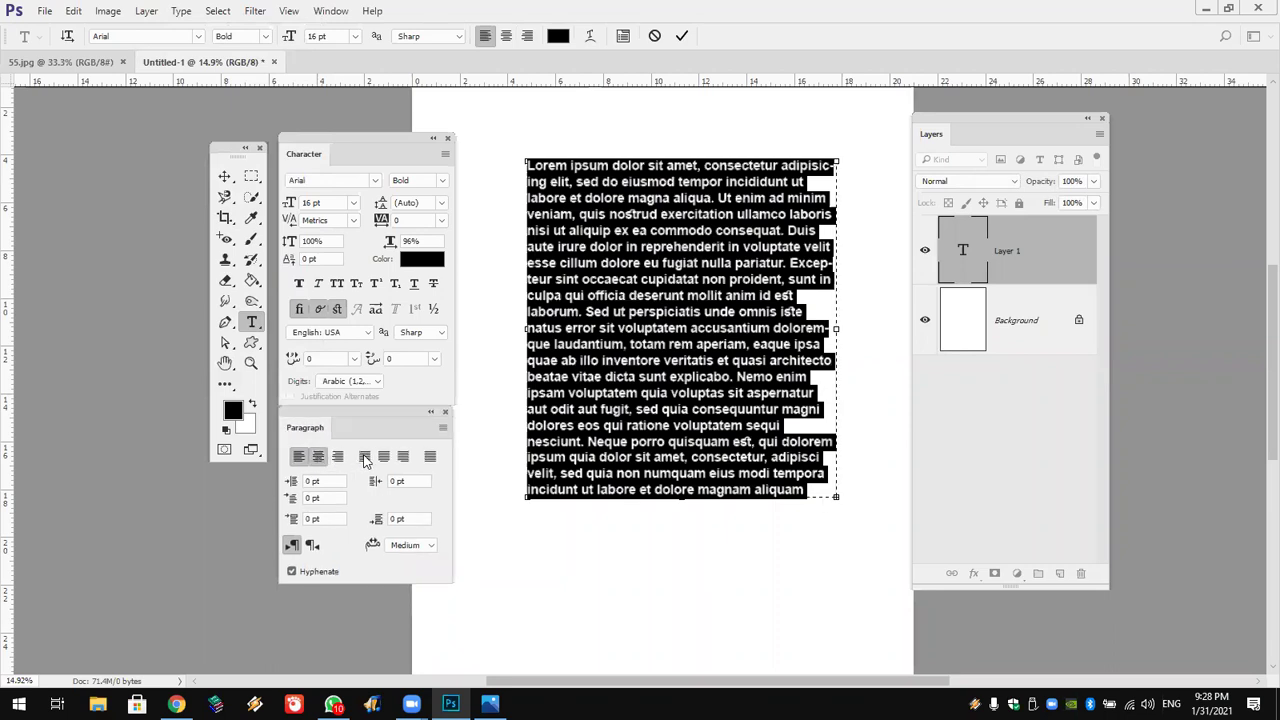
{"action": "left_click", "coordinate": [365, 457]}
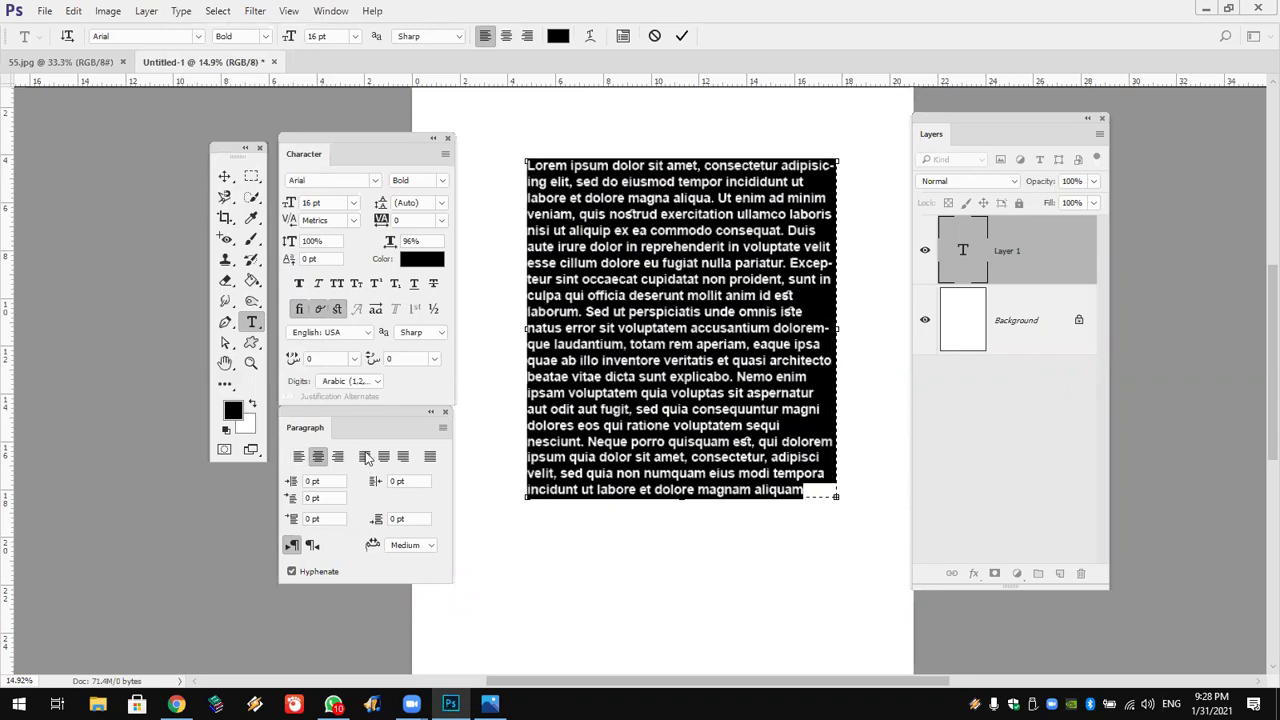
{"action": "left_click", "coordinate": [365, 457]}
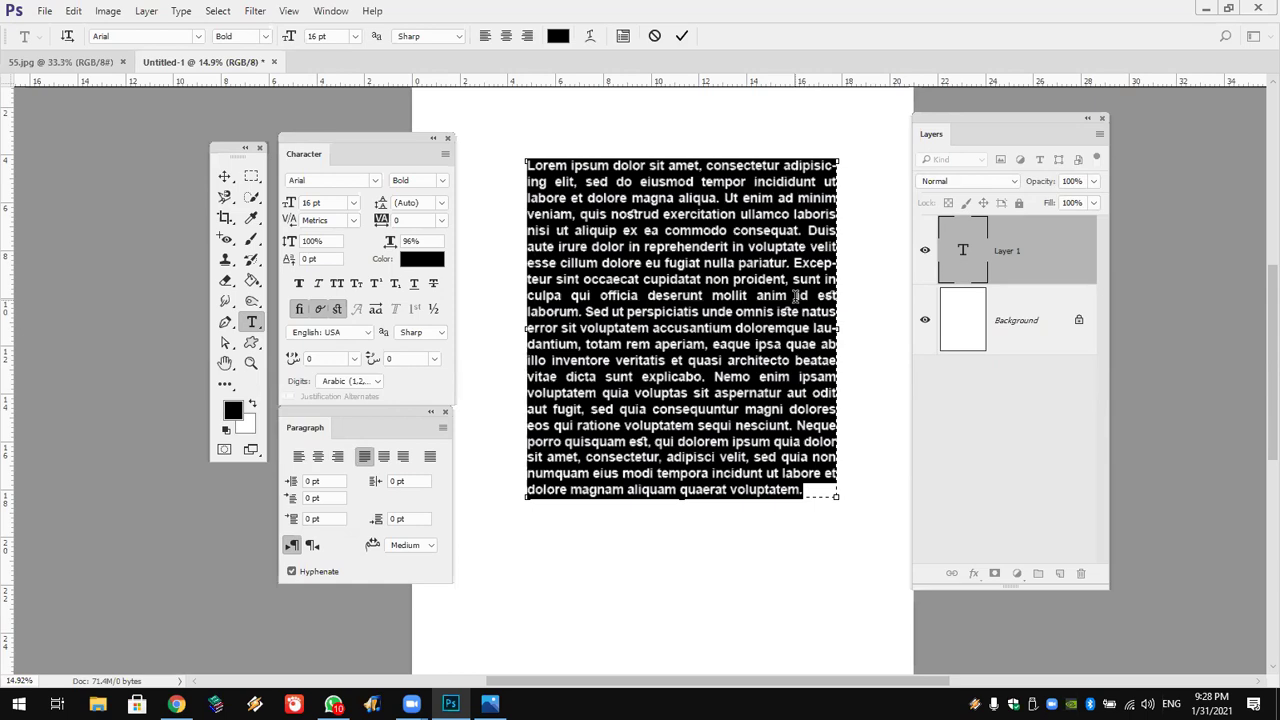
{"action": "left_click", "coordinate": [797, 296]}
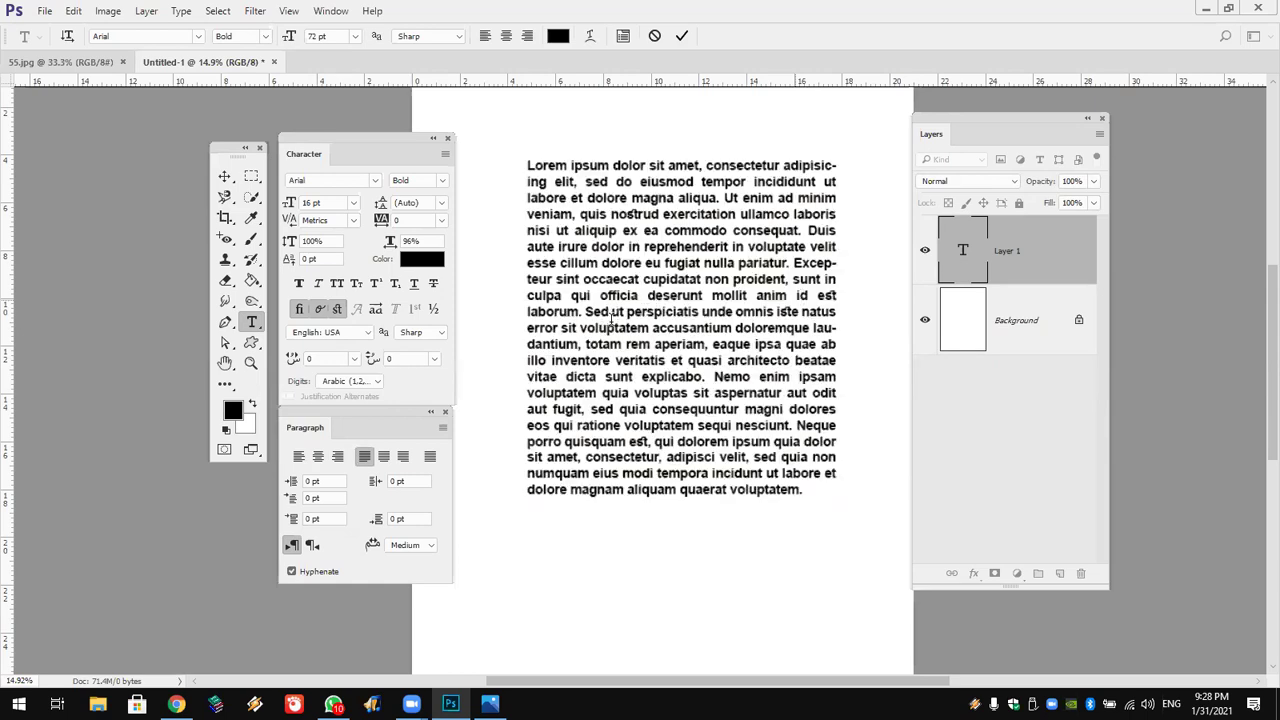
Discard the Lorem ipsum paragraph, then type and erase a trial English name.
{"action": "key", "text": "ctrl+z"}
{"action": "type", "text": "Ahmde"}
{"action": "key", "text": "BackSpace"}
{"action": "key", "text": "BackSpace"}
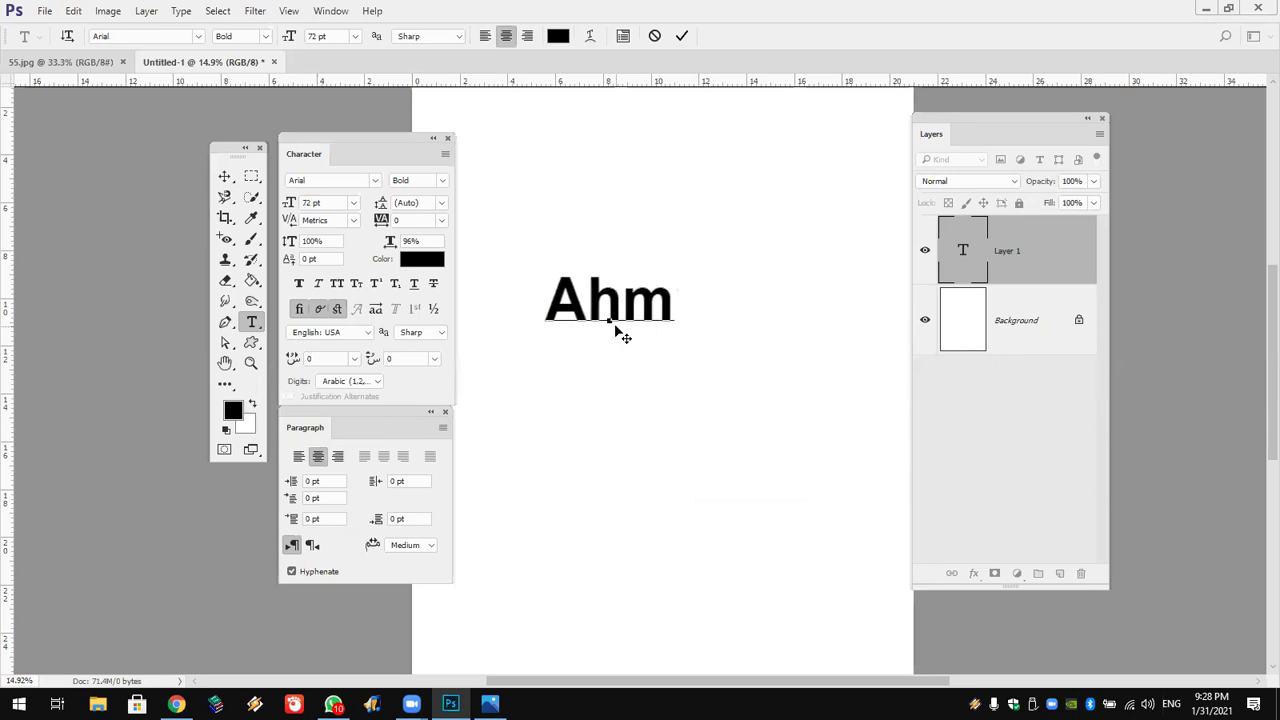
{"action": "type", "text": "ed"}
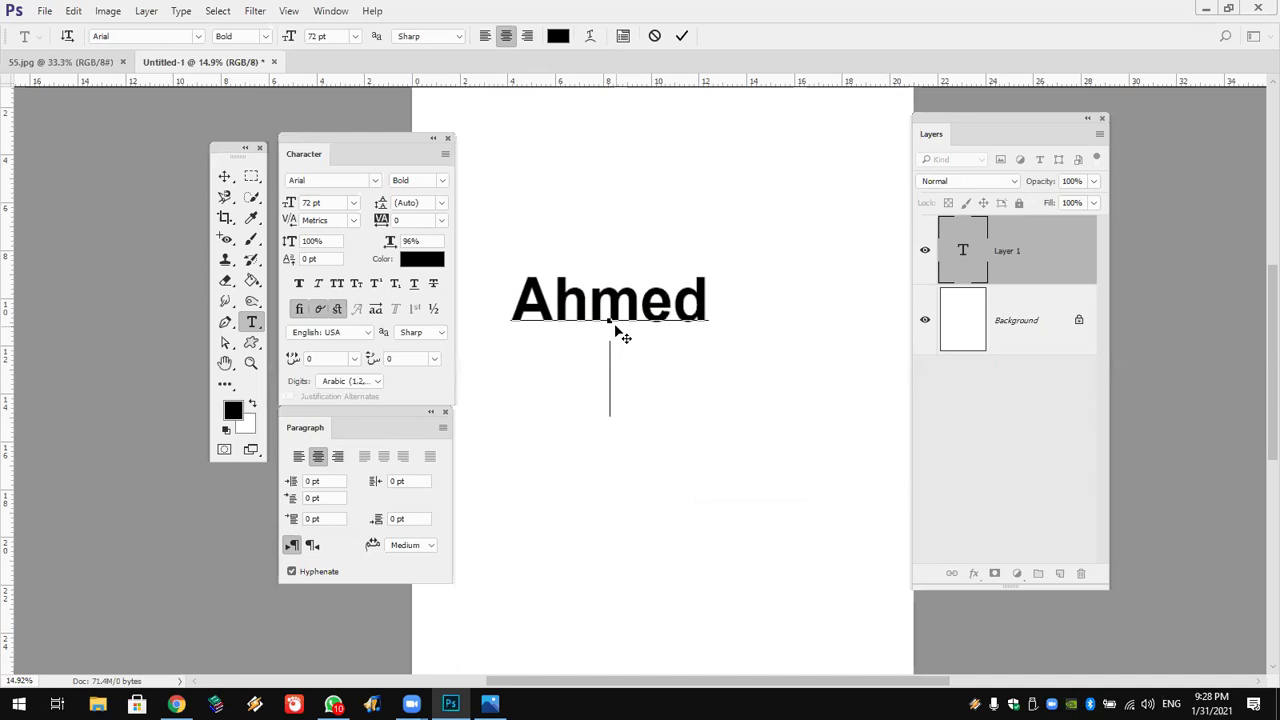
{"action": "key", "text": "BackSpace"}
{"action": "key", "text": "BackSpace"}
{"action": "key", "text": "BackSpace"}
{"action": "key", "text": "BackSpace"}
{"action": "key", "text": "BackSpace"}
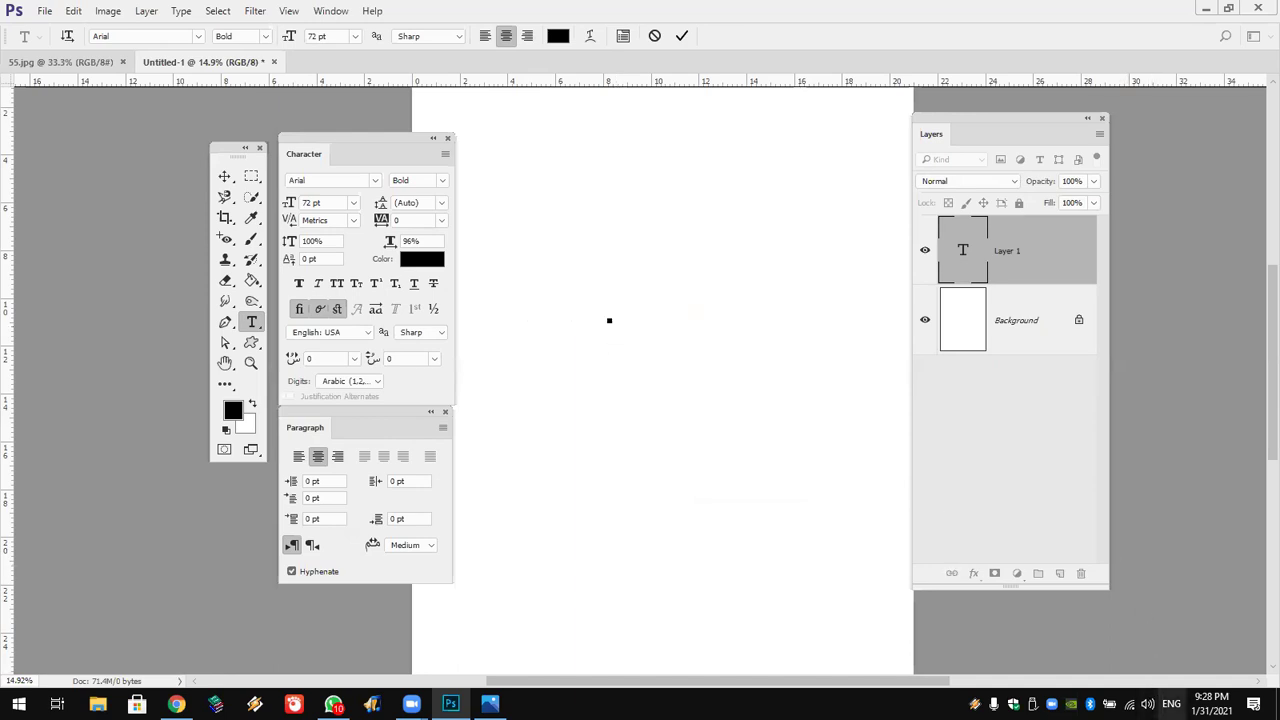
Switch the keyboard input to Arabic and type the Arabic name.
{"action": "left_click", "coordinate": [1164, 704]}
{"action": "left_click", "coordinate": [1166, 620]}
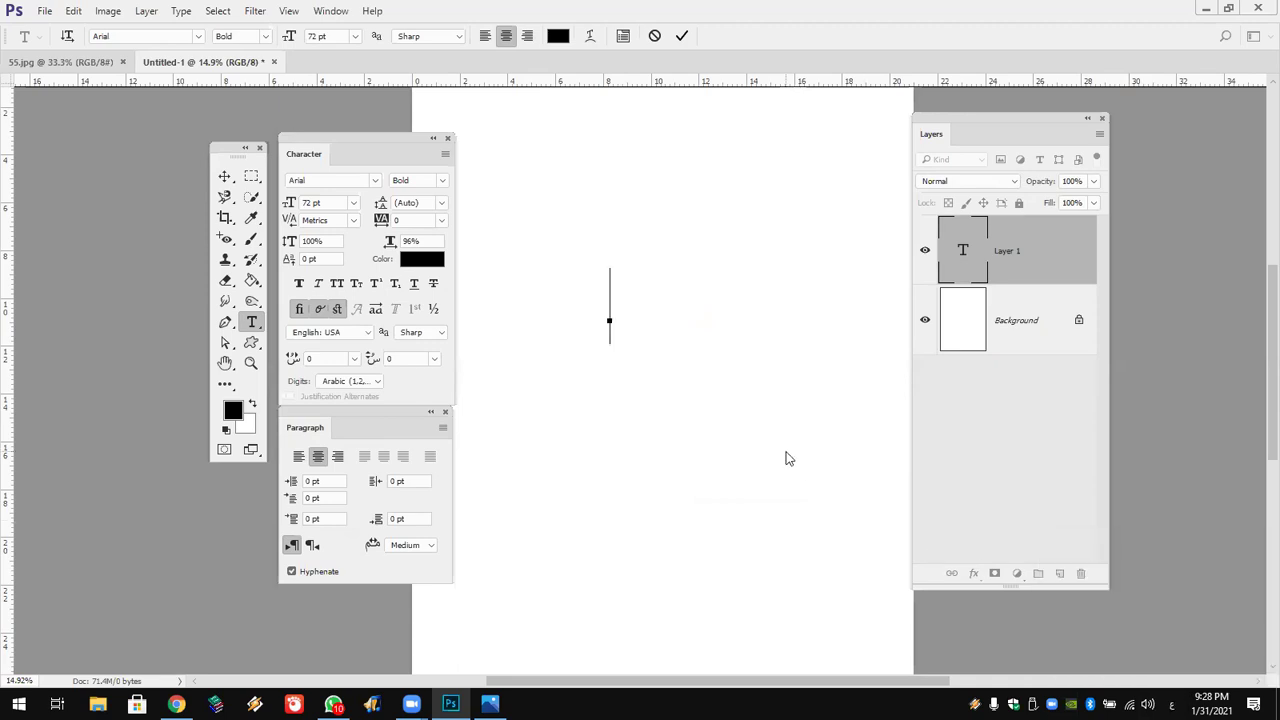
{"action": "type", "text": "احمد"}
Add 2021 on a new line below the Arabic name and highlight it.
{"action": "key", "text": "Return"}
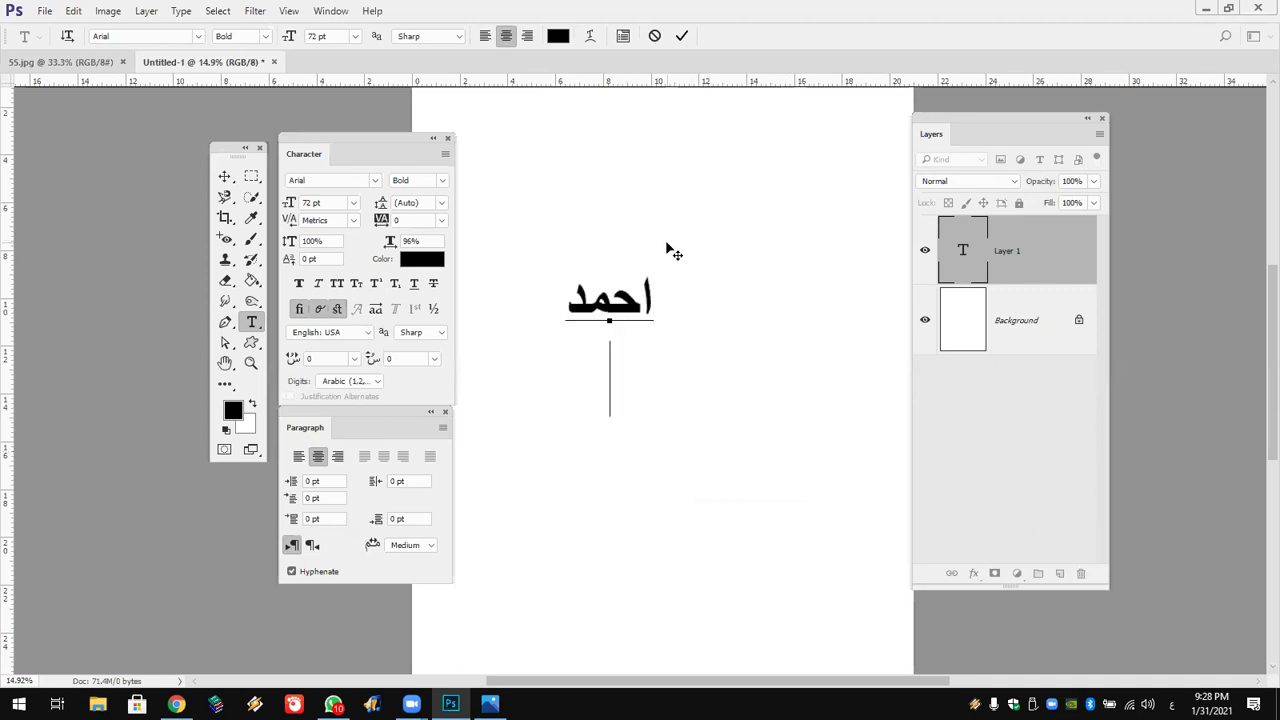
{"action": "type", "text": "2021"}
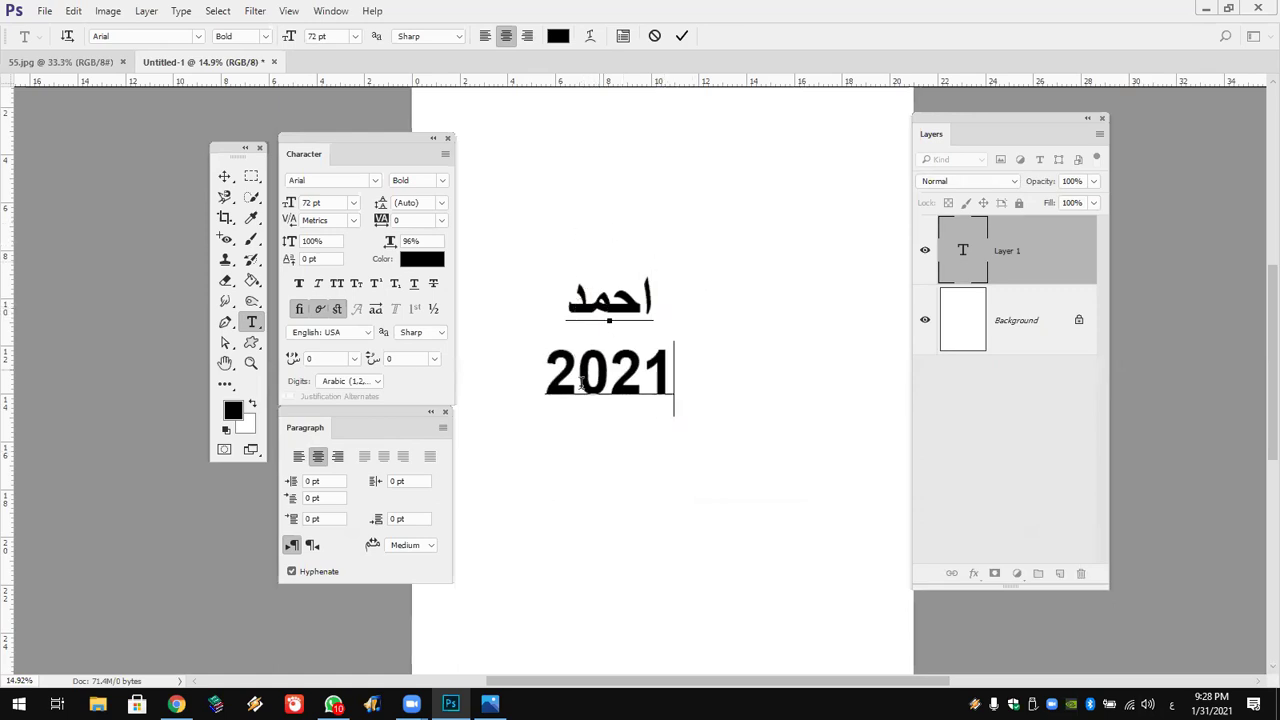
{"action": "left_click_drag", "start_coordinate": [548, 389], "coordinate": [661, 383]}
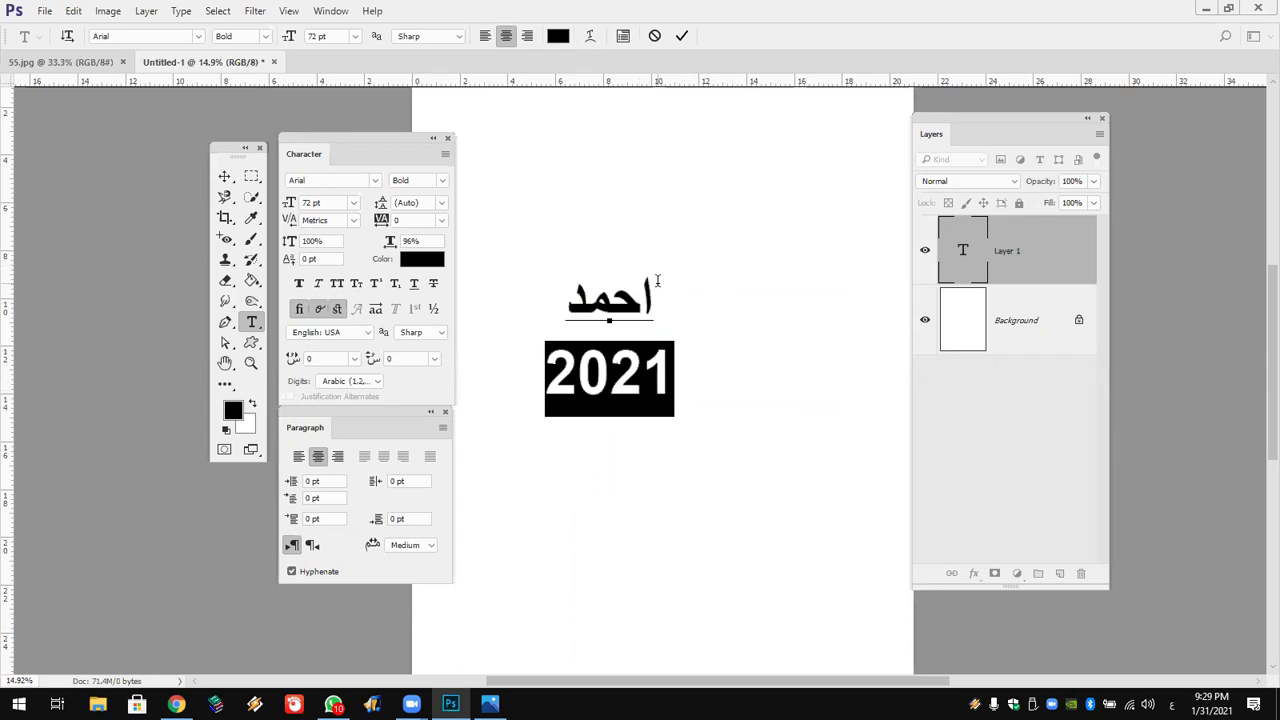
Commit the two-line Arabic name and 2021 text edit.
{"action": "left_click", "coordinate": [74, 11]}
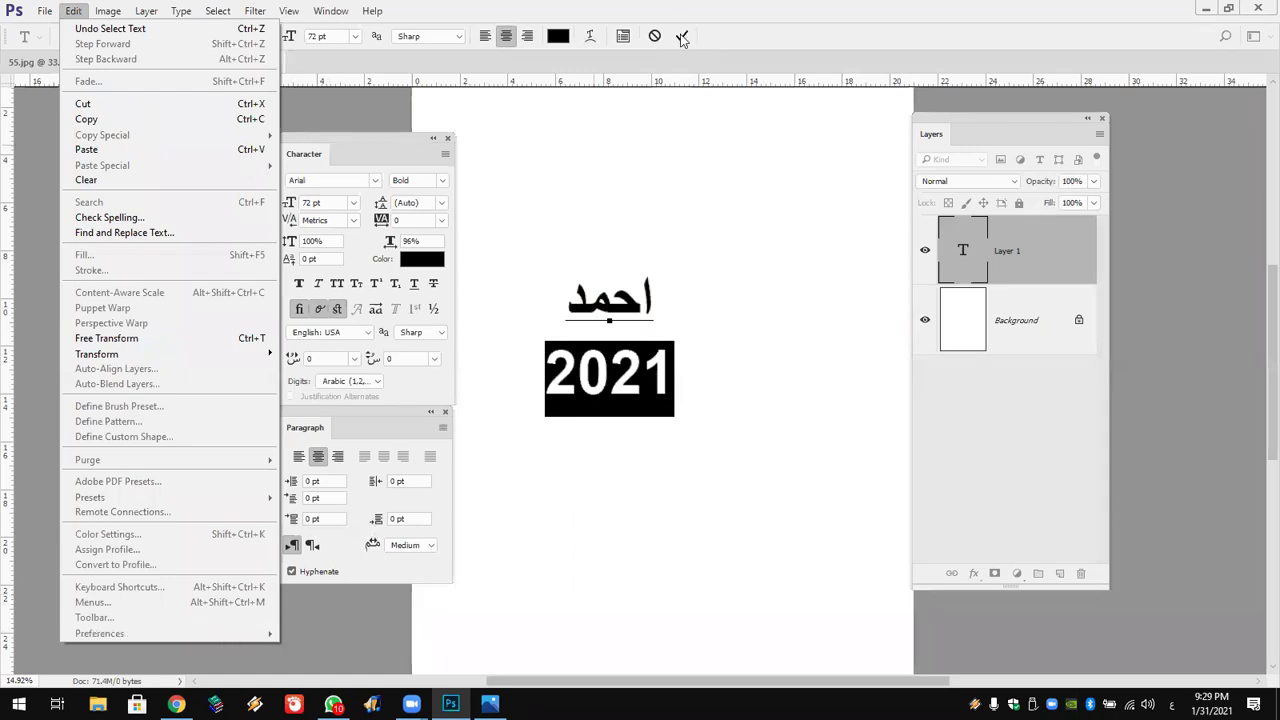
{"action": "left_click", "coordinate": [86, 11]}
{"action": "left_click", "coordinate": [76, 11]}
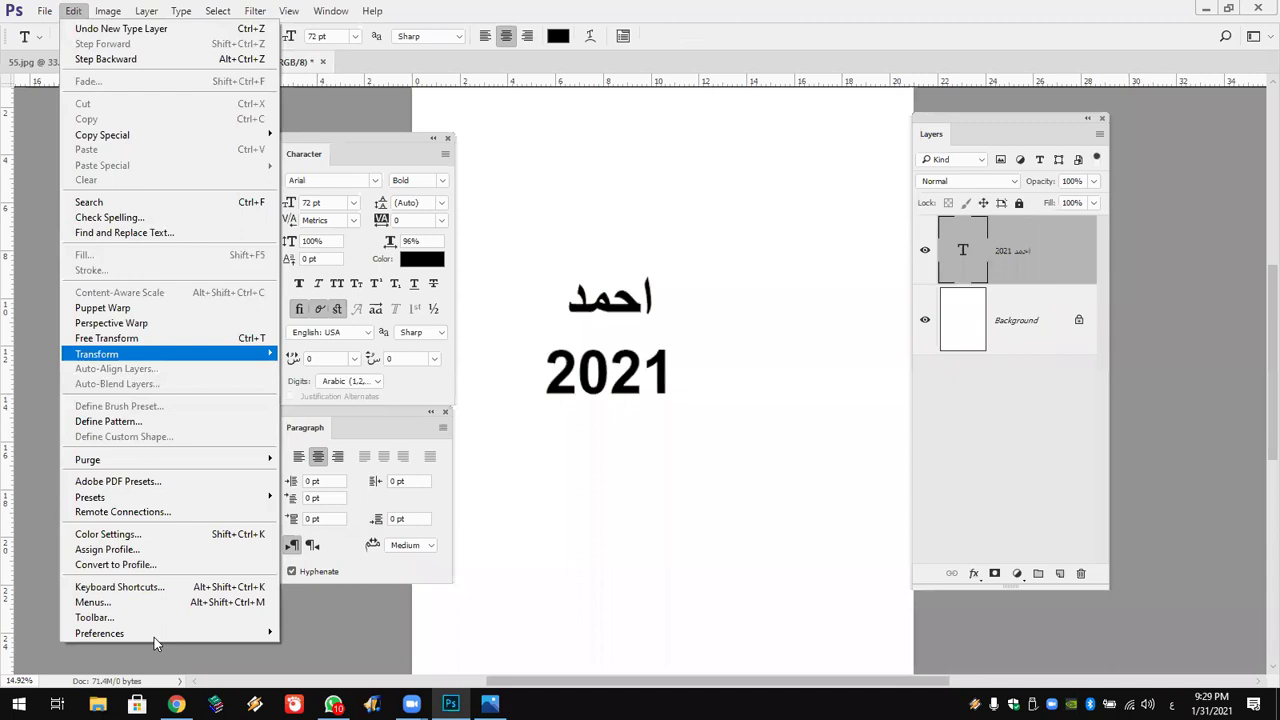
{"action": "mouse_move", "coordinate": [100, 633]}
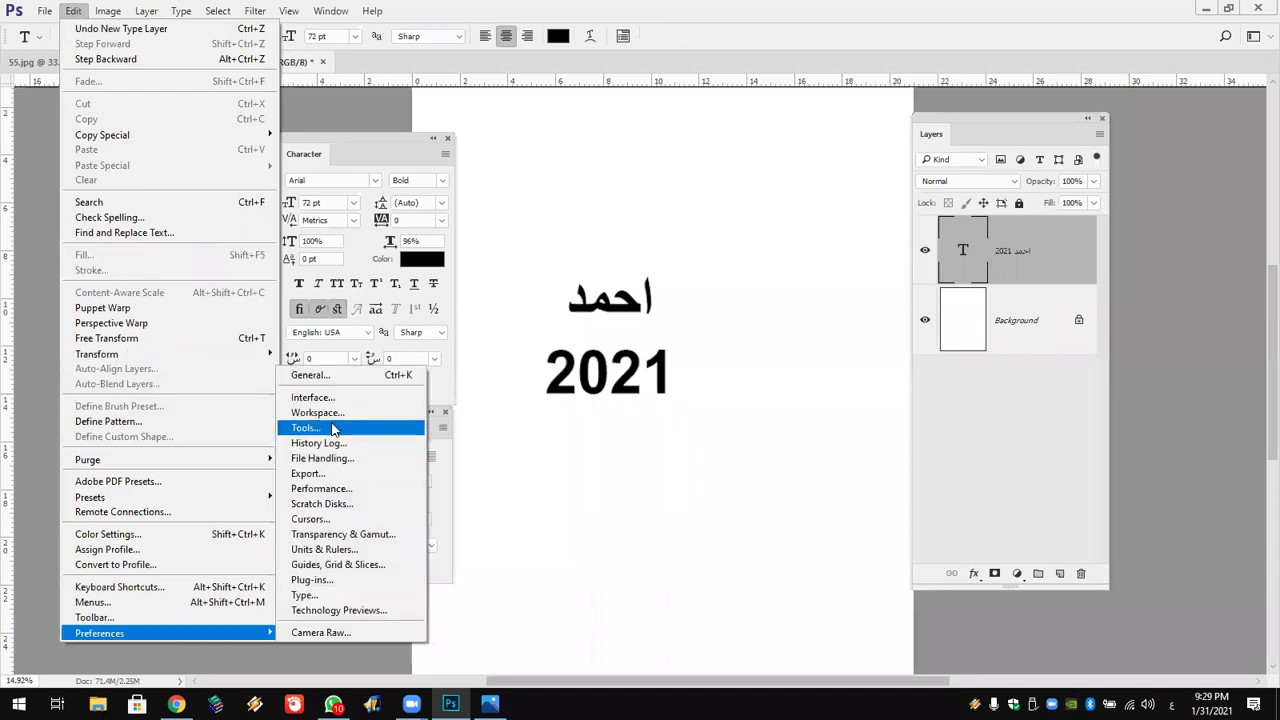
Review the Type preferences page and cancel without changing the text engine.
{"action": "left_click", "coordinate": [360, 595]}
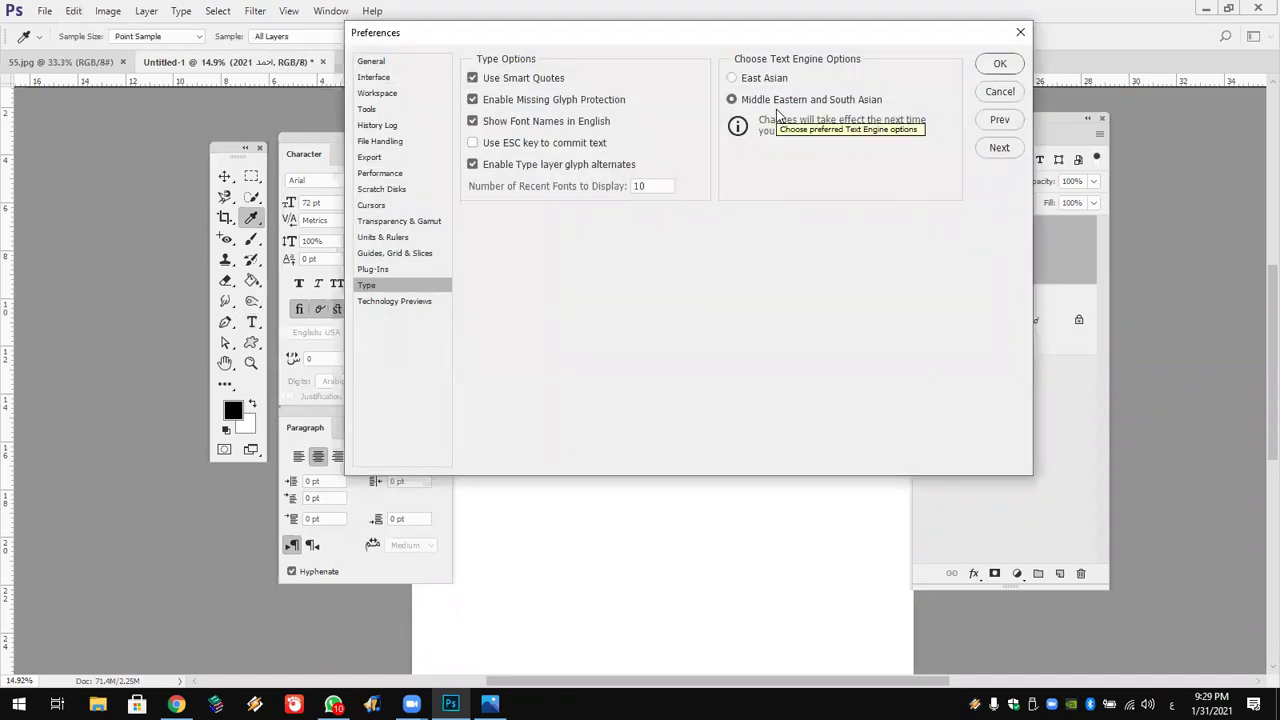
{"action": "left_click", "coordinate": [1001, 120]}
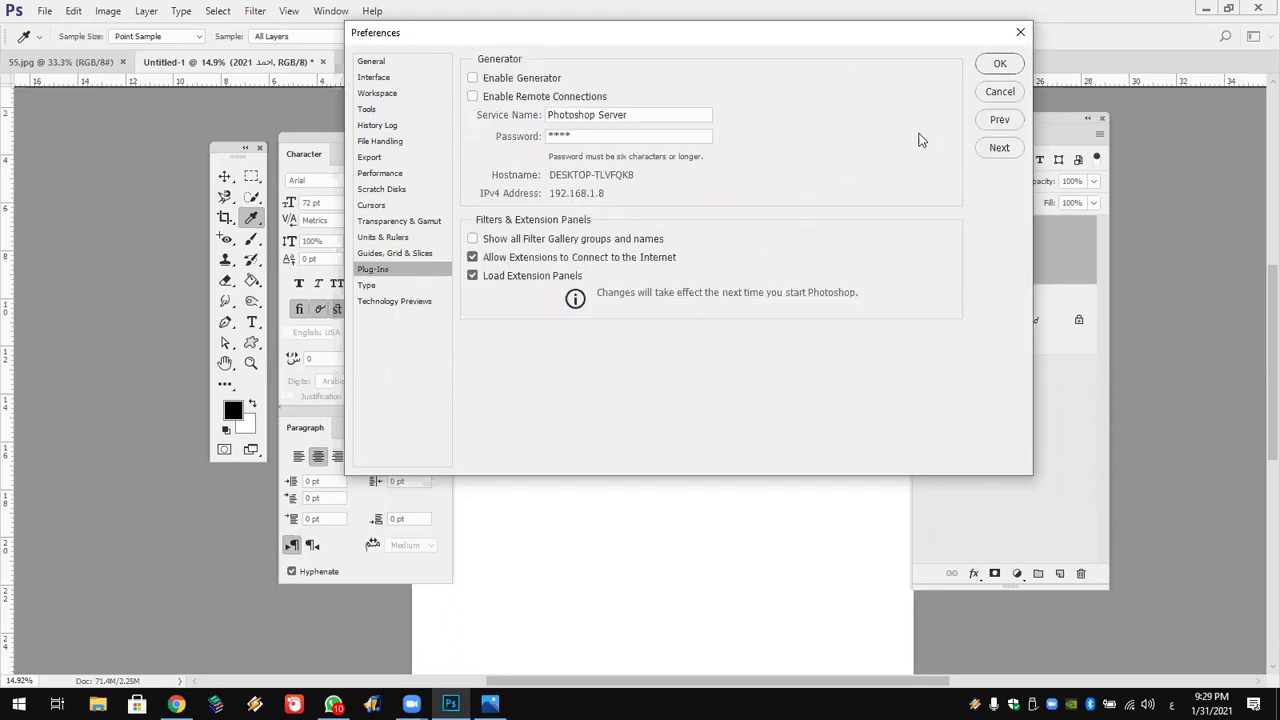
{"action": "left_click", "coordinate": [991, 93]}
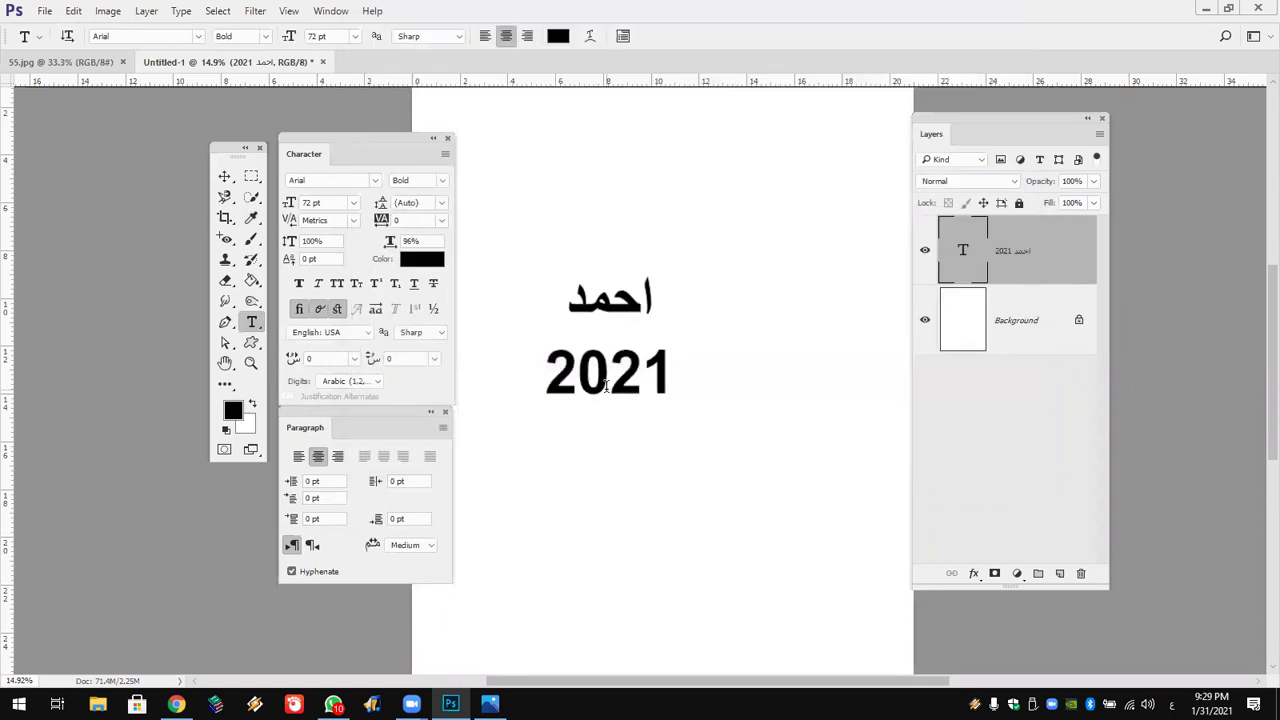
Set 2021's Digits to Hindi so it reads ٢٠٢١, then close the Character panel.
{"action": "double_click", "coordinate": [605, 386]}
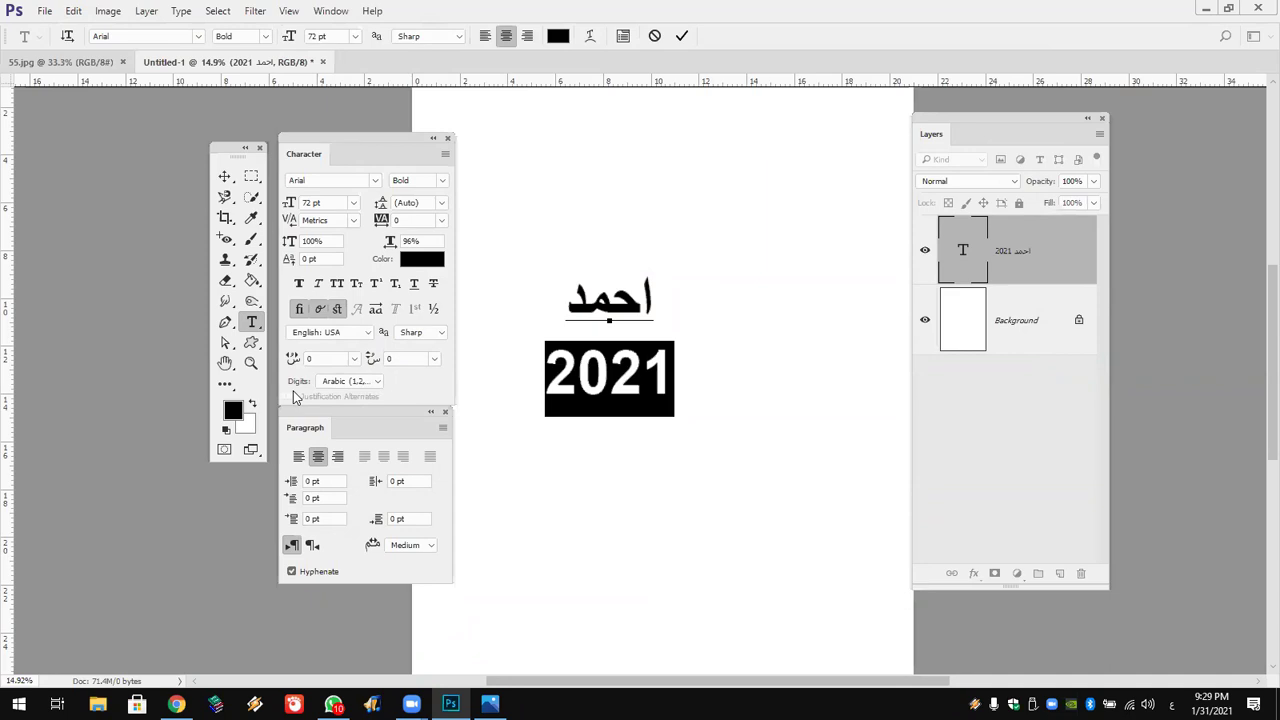
{"action": "left_click", "coordinate": [360, 384]}
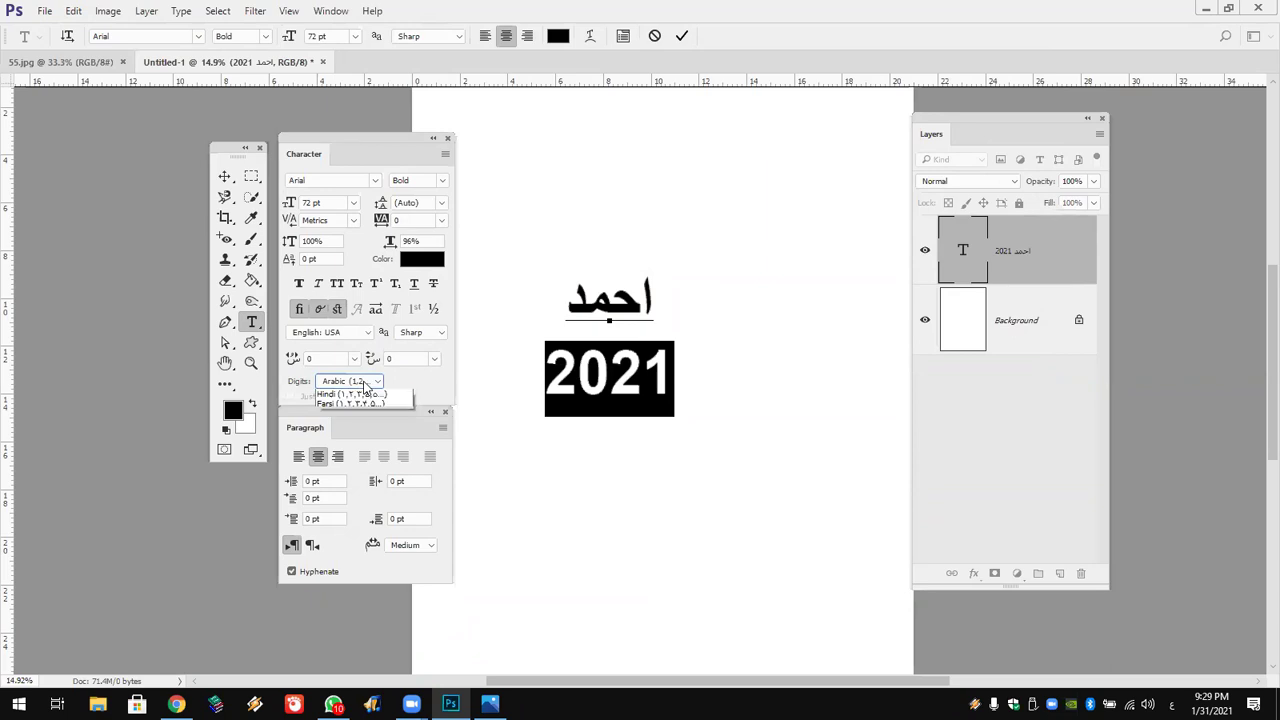
{"action": "left_click", "coordinate": [373, 405]}
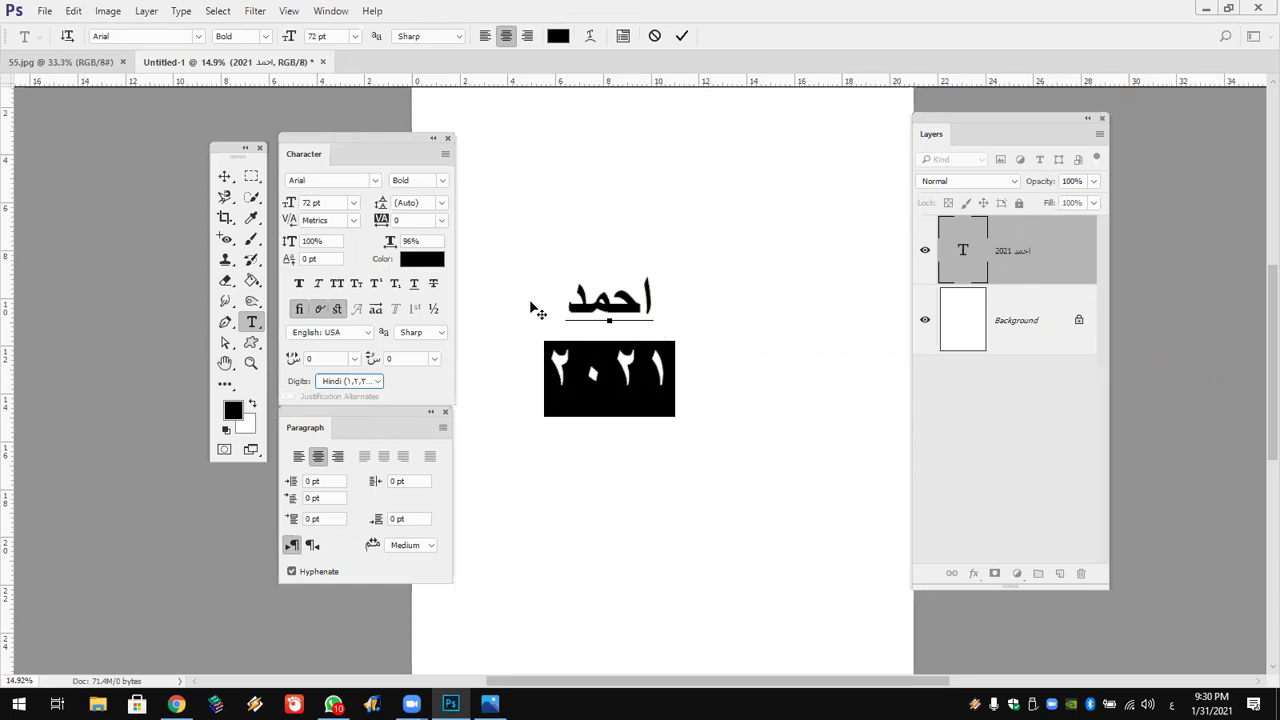
{"action": "left_click", "coordinate": [448, 139]}
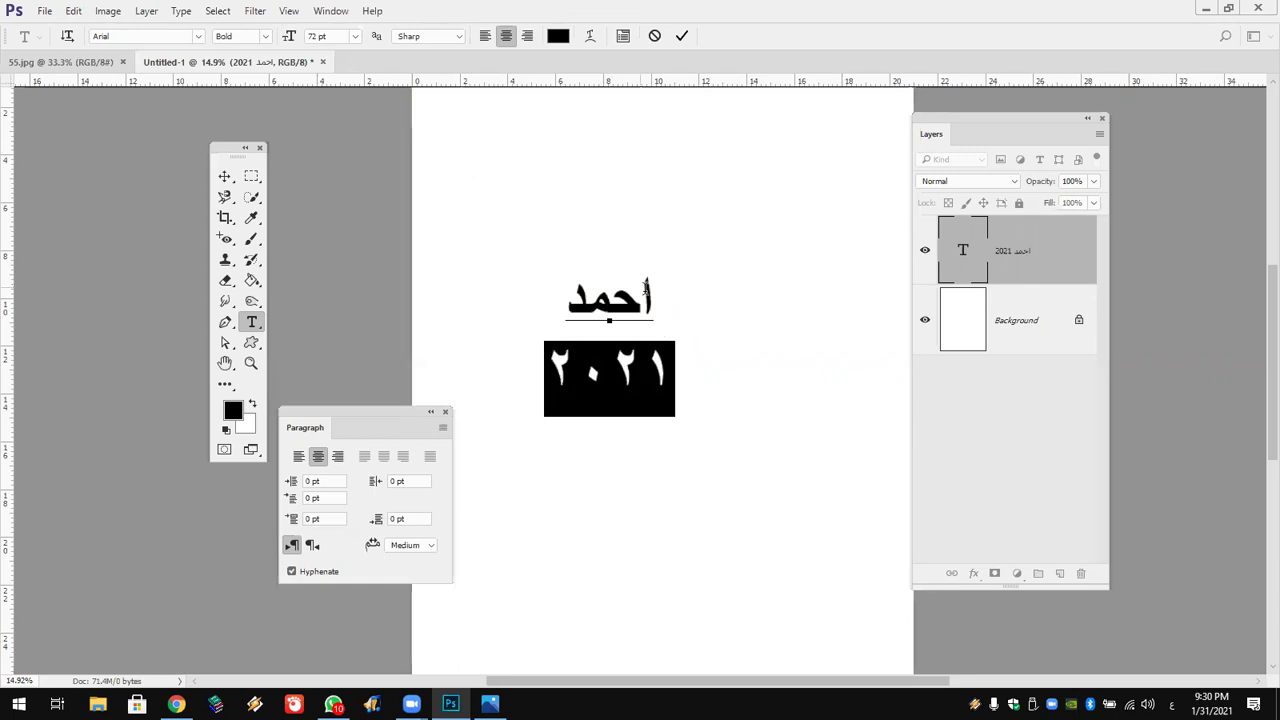
Close the Paragraph panel and delete the text layer.
{"action": "left_click", "coordinate": [445, 412]}
{"action": "left_click", "coordinate": [973, 254]}
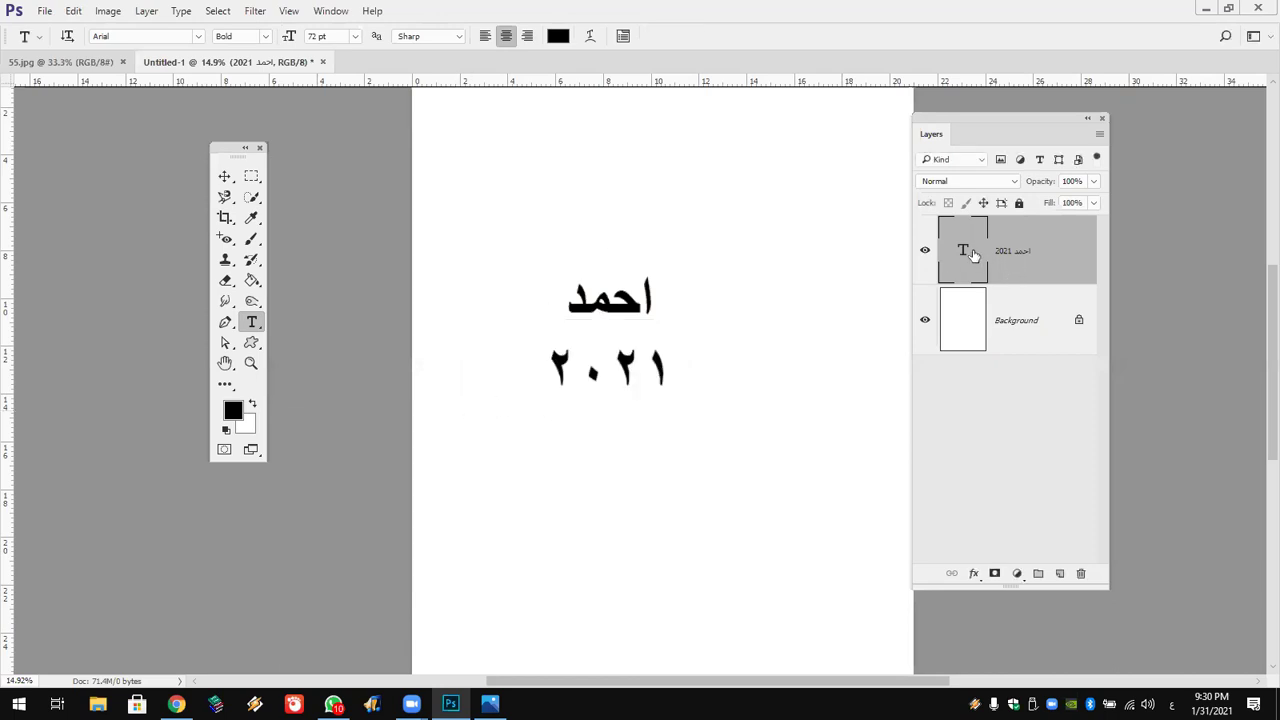
{"action": "key", "text": "Delete"}
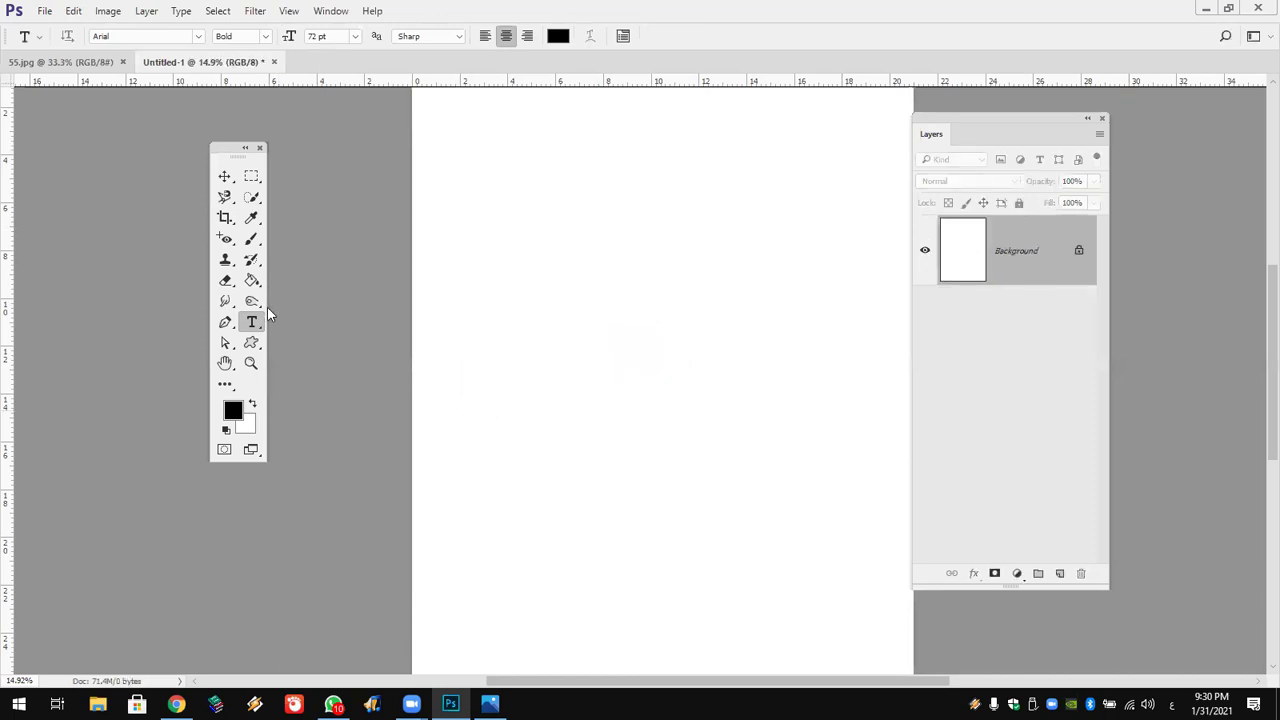
Switch to the Vertical Type Tool, test-type Arabic letters, and cancel them.
{"action": "right_click", "coordinate": [252, 321]}
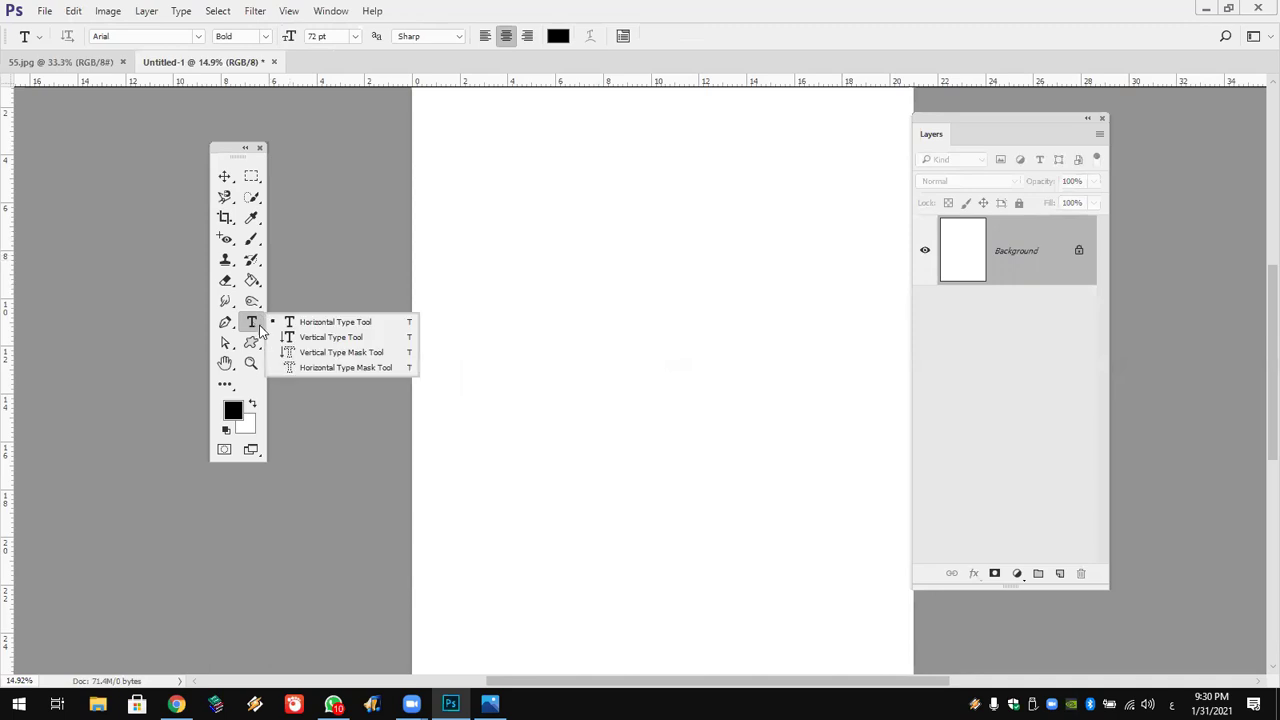
{"action": "left_click", "coordinate": [394, 337]}
{"action": "left_click", "coordinate": [658, 197]}
{"action": "type", "text": "ثثثثثثثثث"}
{"action": "key", "text": "Escape"}
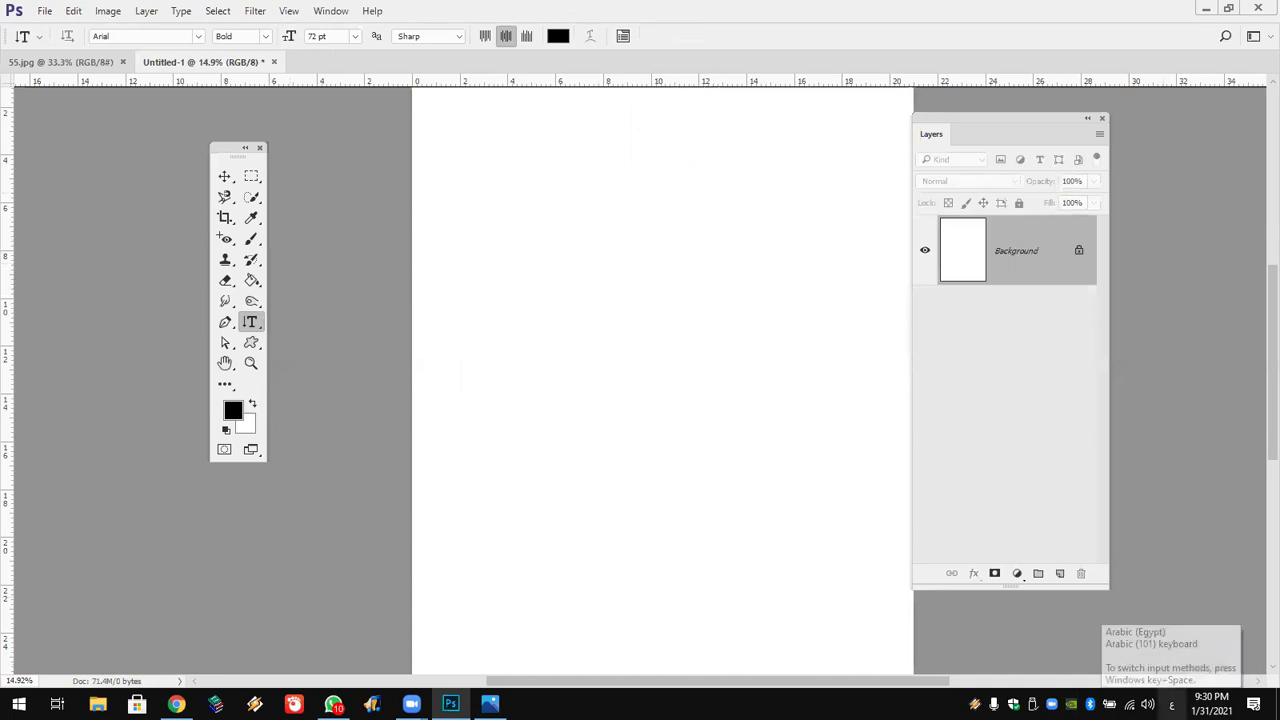
Switch input to English, test-type vertical English text, and discard it.
{"action": "left_click", "coordinate": [1171, 705]}
{"action": "left_click", "coordinate": [1155, 572]}
{"action": "left_click", "coordinate": [624, 276]}
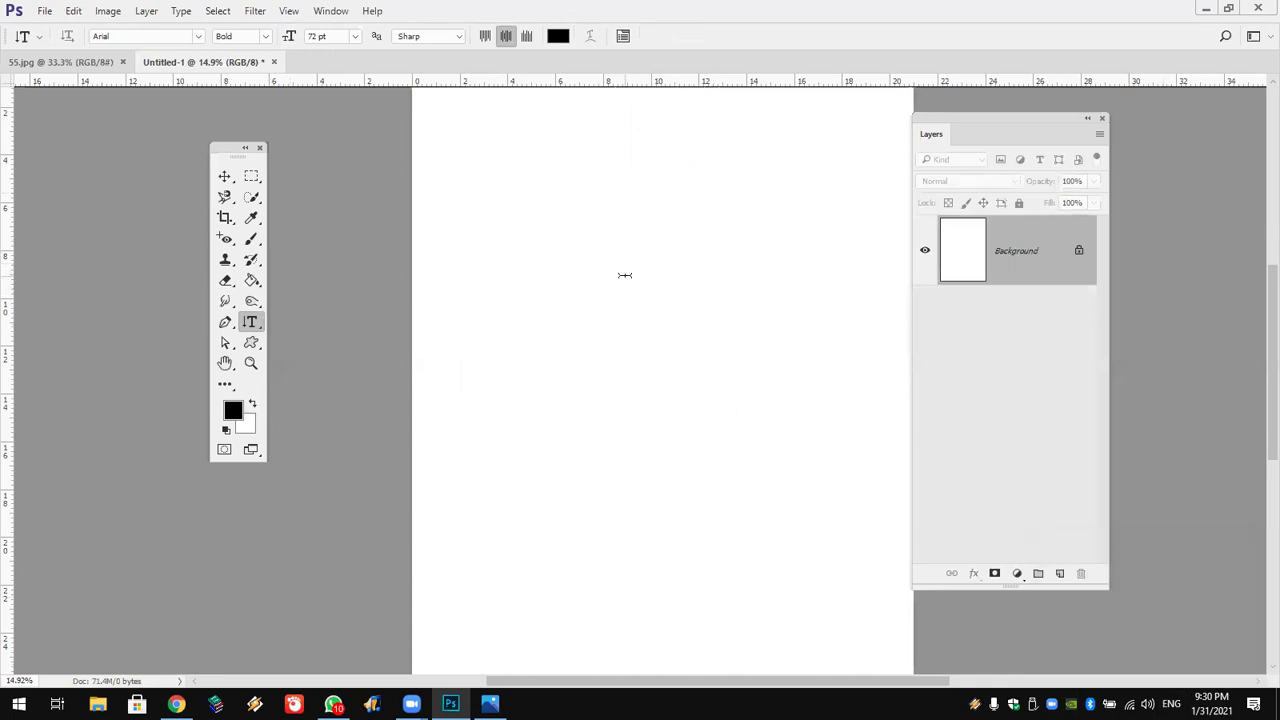
{"action": "type", "text": "fwrwwwwww"}
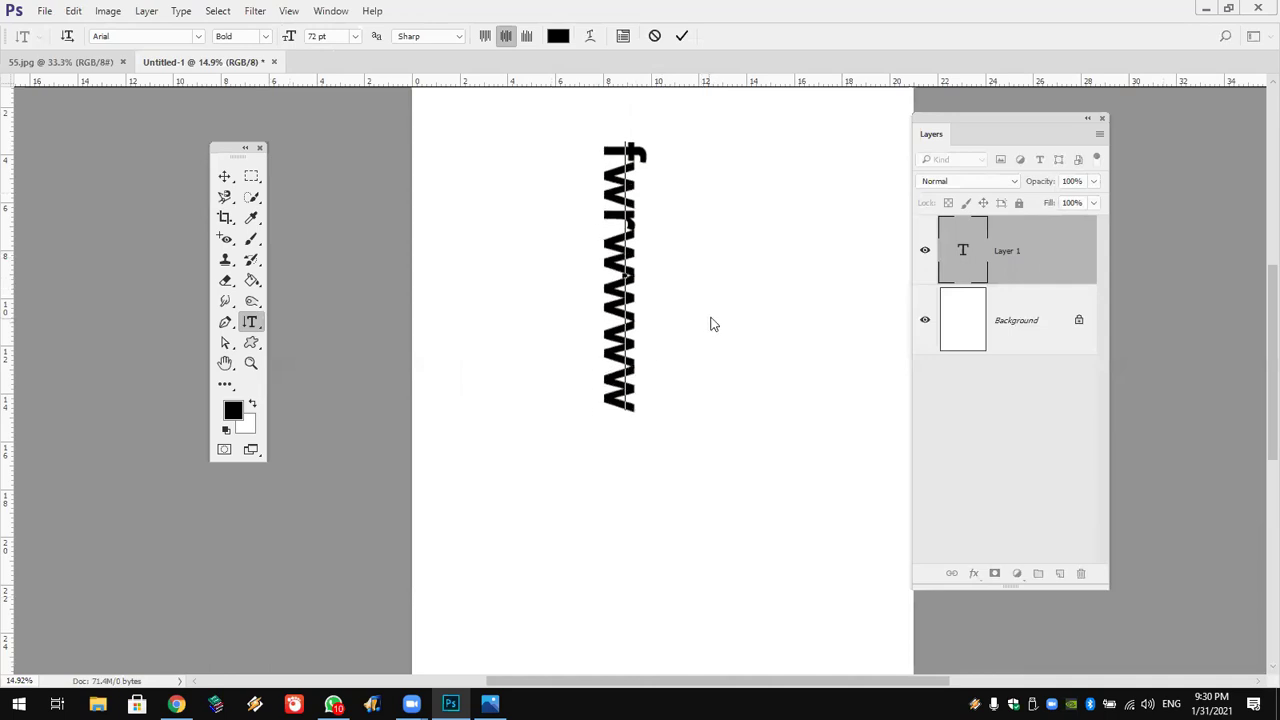
{"action": "left_click", "coordinate": [655, 36]}
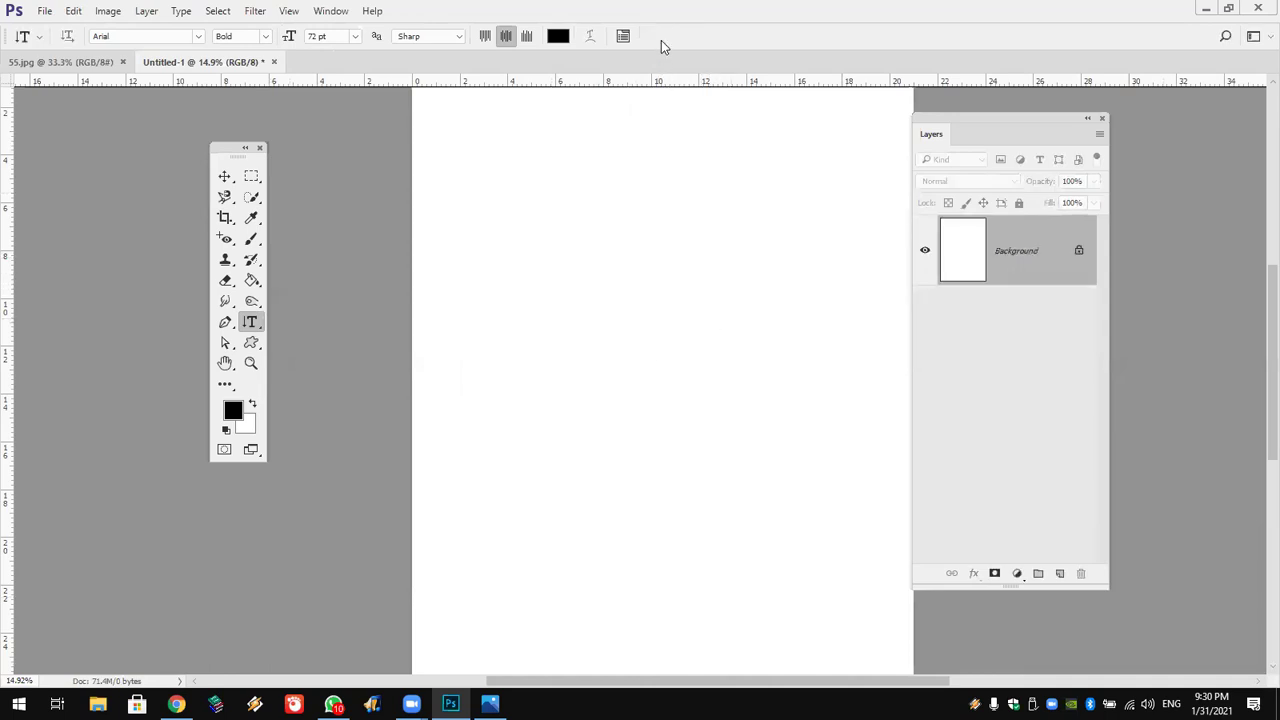
{"action": "right_click", "coordinate": [251, 324]}
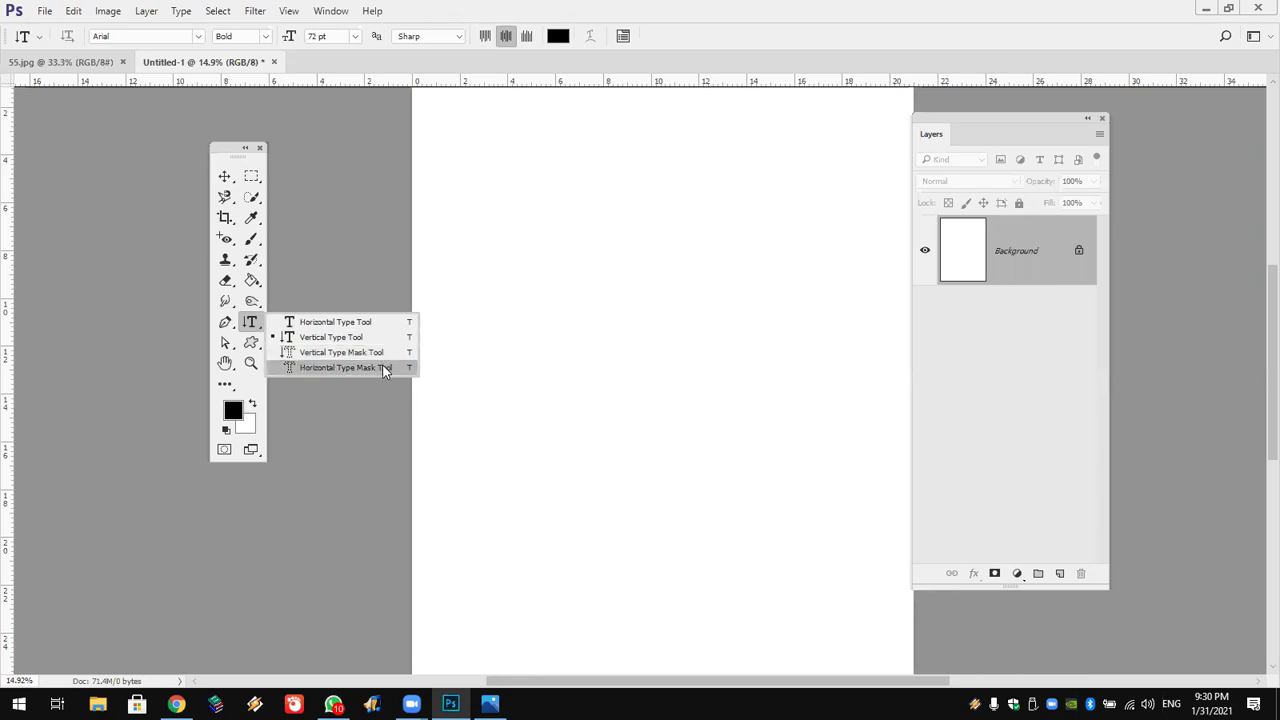
Type 'Engi' with the Horizontal Type Mask Tool, correct it to 'Engy', and commit.
{"action": "left_click", "coordinate": [384, 370]}
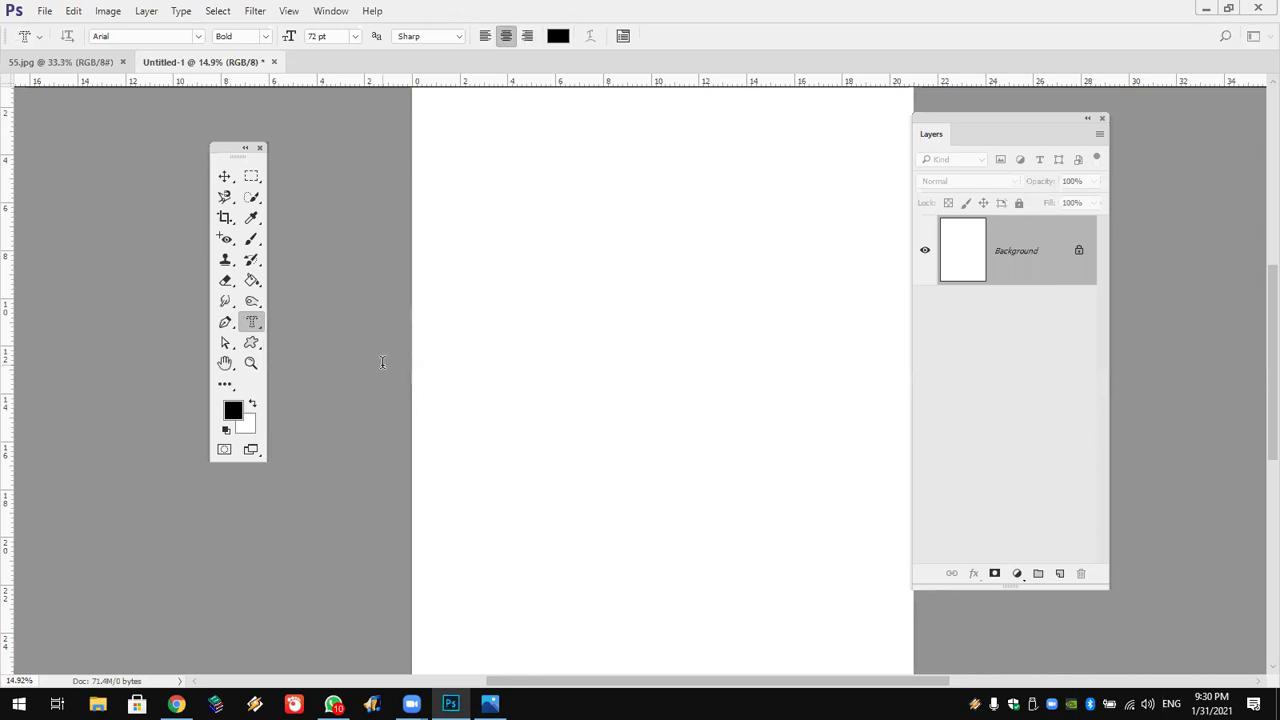
{"action": "left_click", "coordinate": [596, 293]}
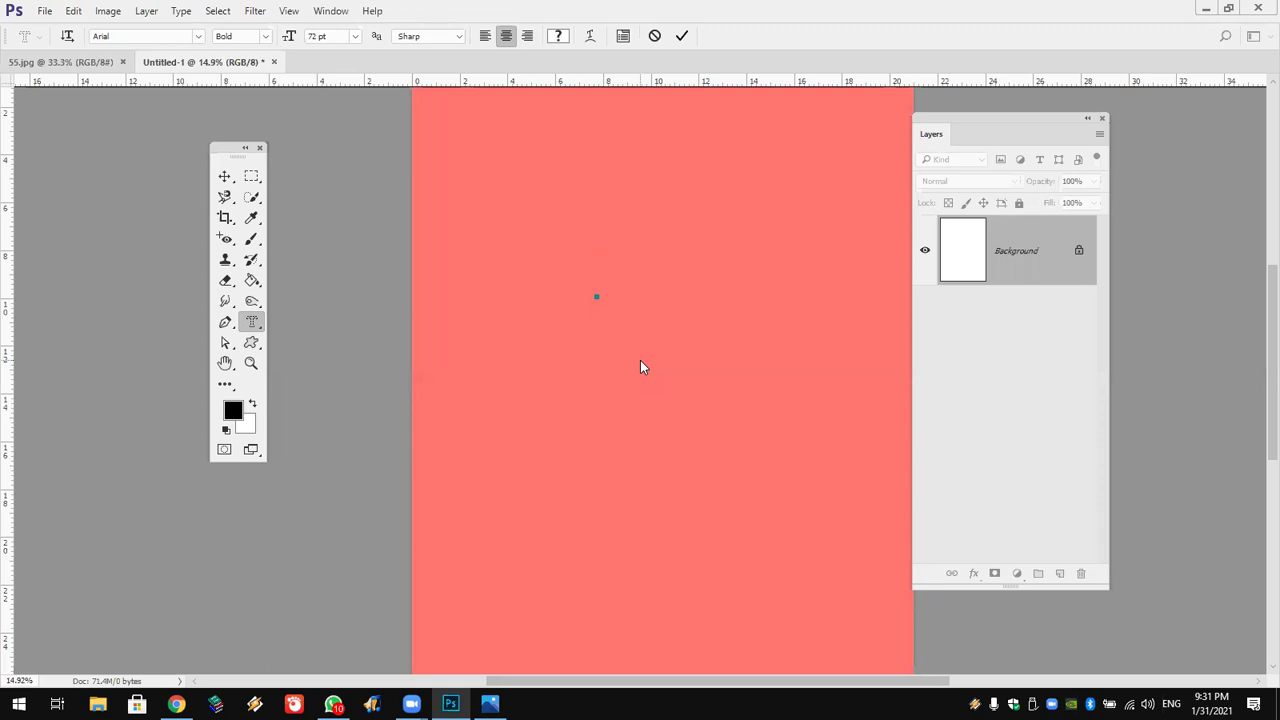
{"action": "type", "text": "Engi"}
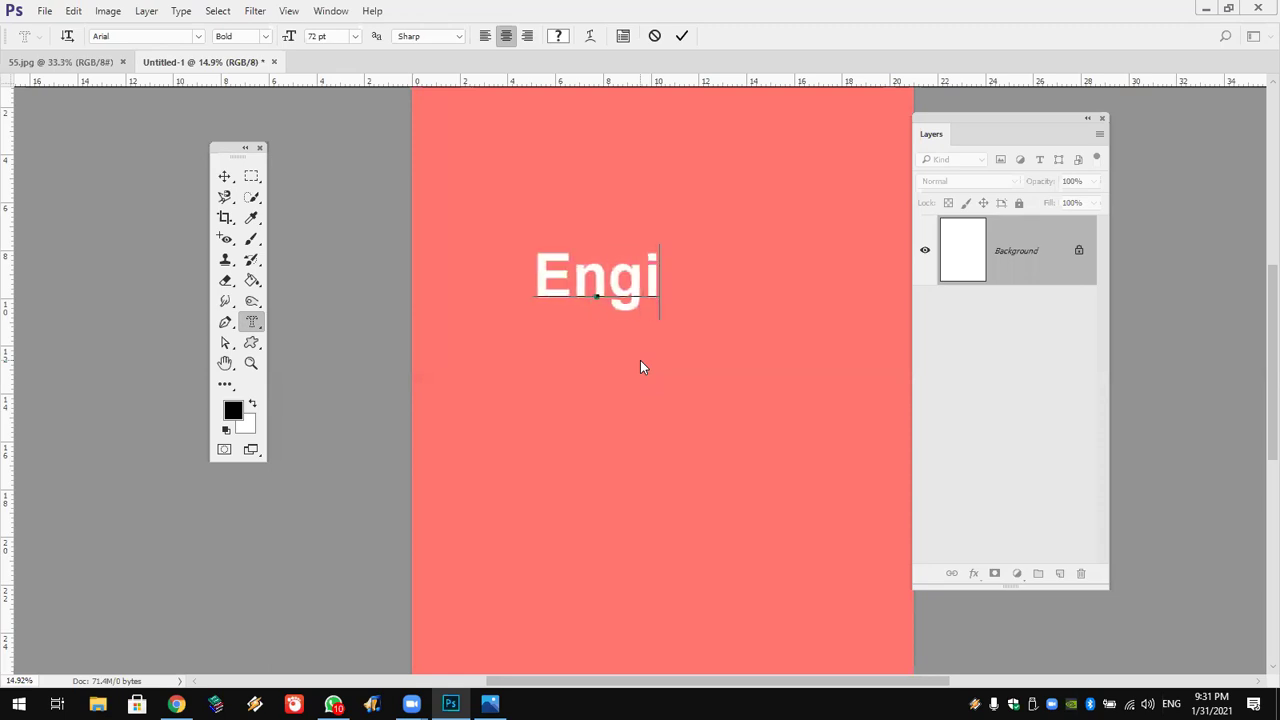
{"action": "double_click", "coordinate": [619, 296]}
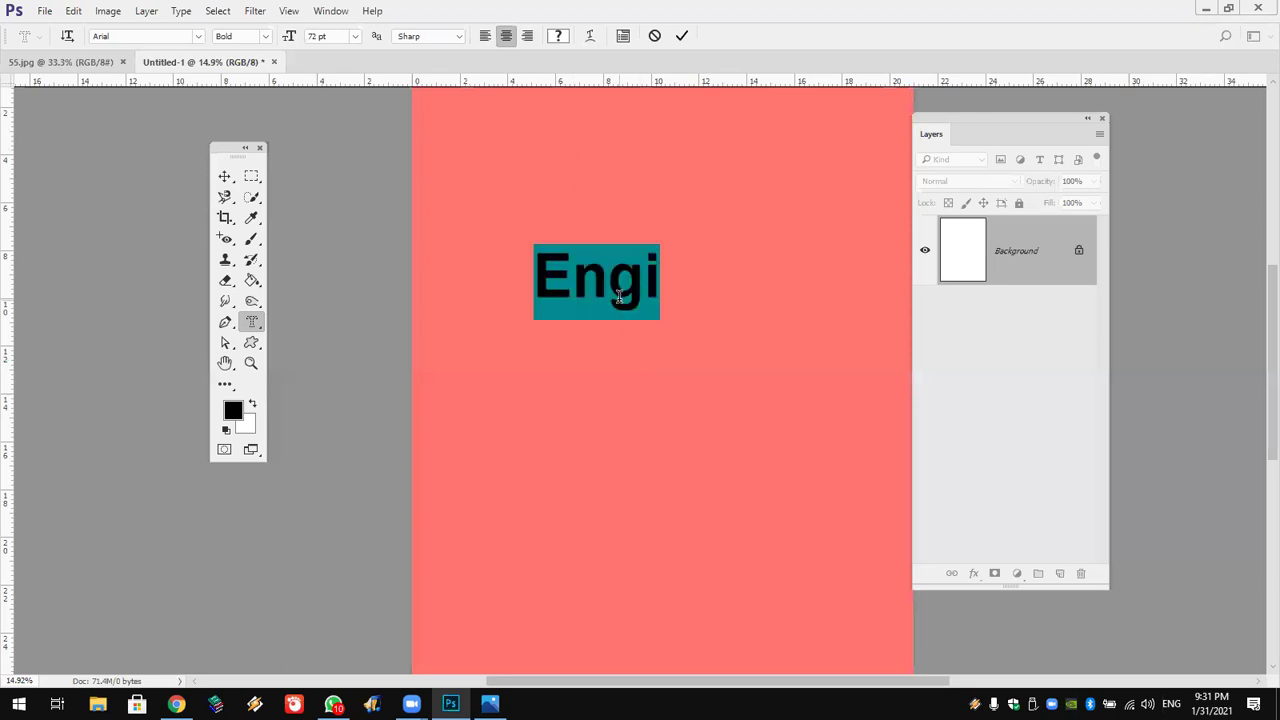
{"action": "left_click_drag", "start_coordinate": [642, 278], "coordinate": [677, 291]}
{"action": "type", "text": "y"}
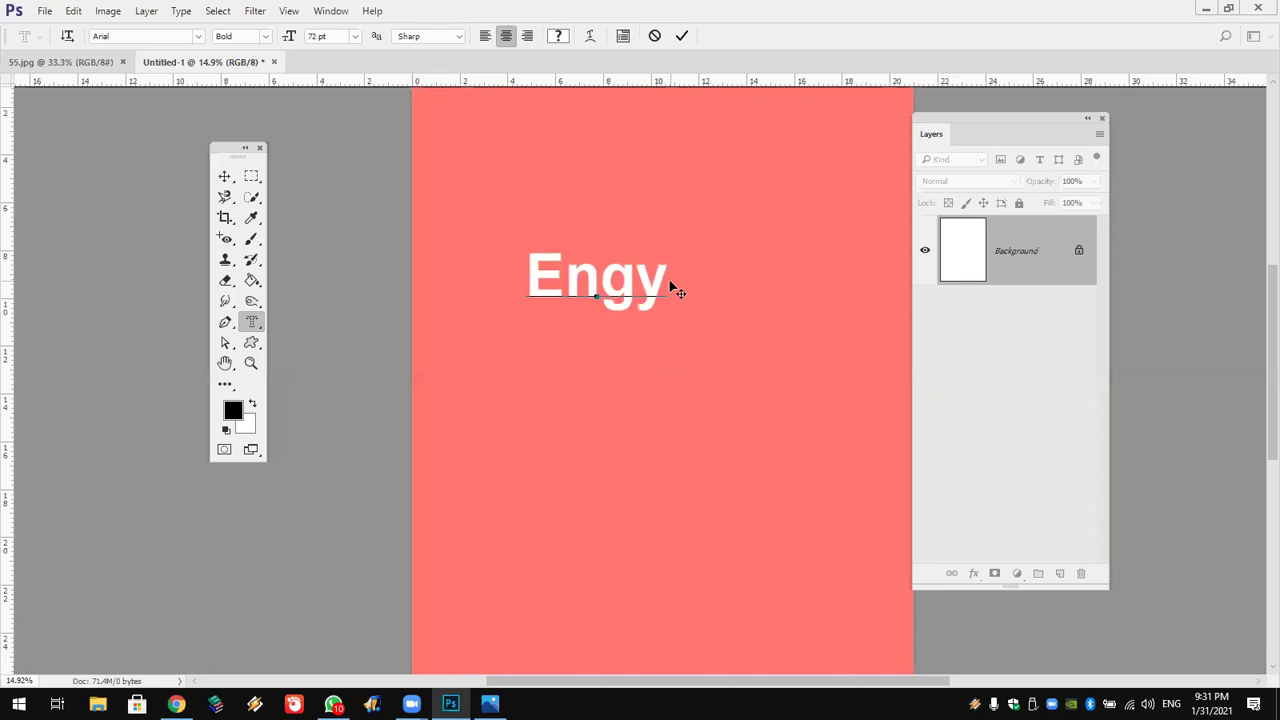
{"action": "left_click", "coordinate": [608, 389]}
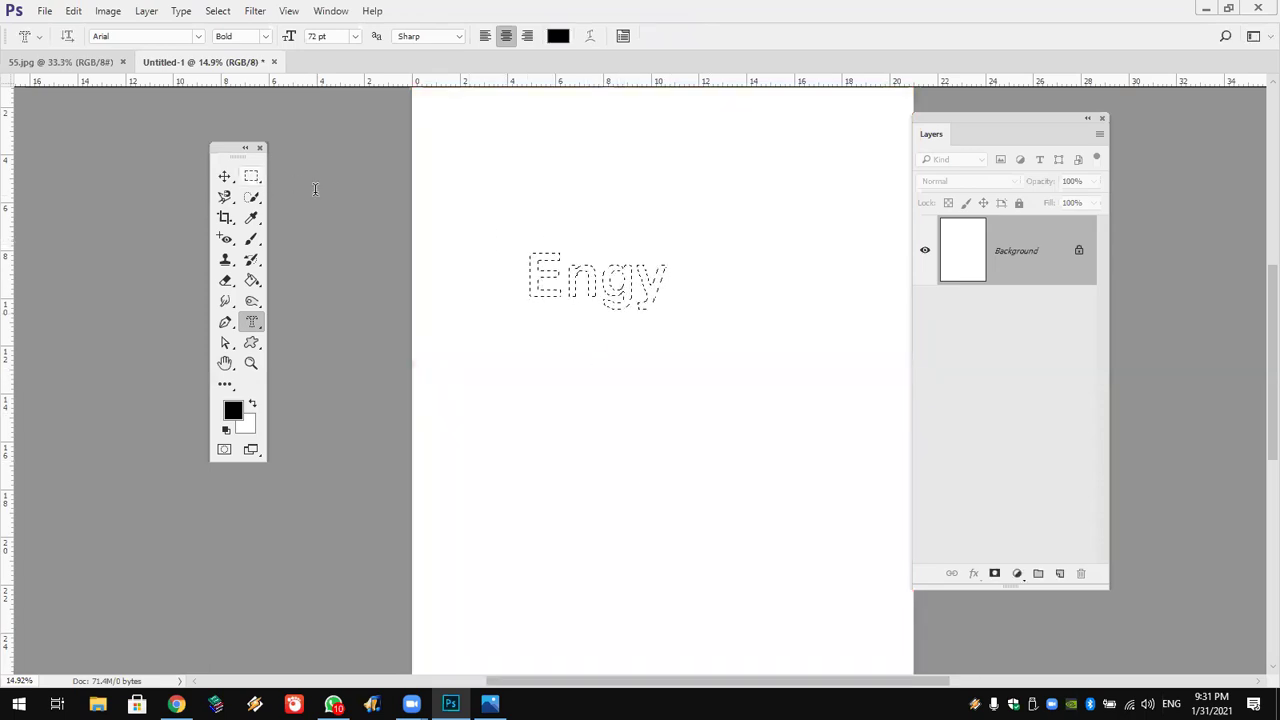
Retype 'Engy' as an Arial Bold 72 pt text mask, commit it, and add Layer 1.
{"action": "left_click", "coordinate": [611, 313]}
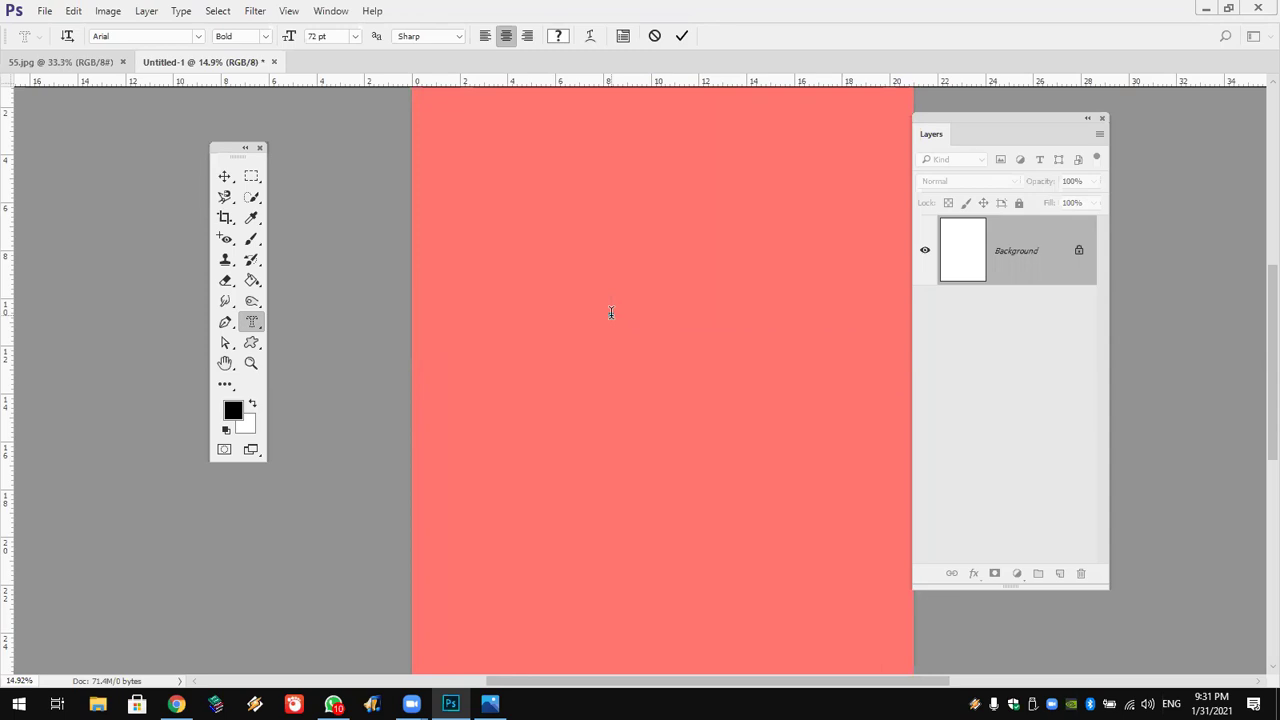
{"action": "type", "text": "Eng"}
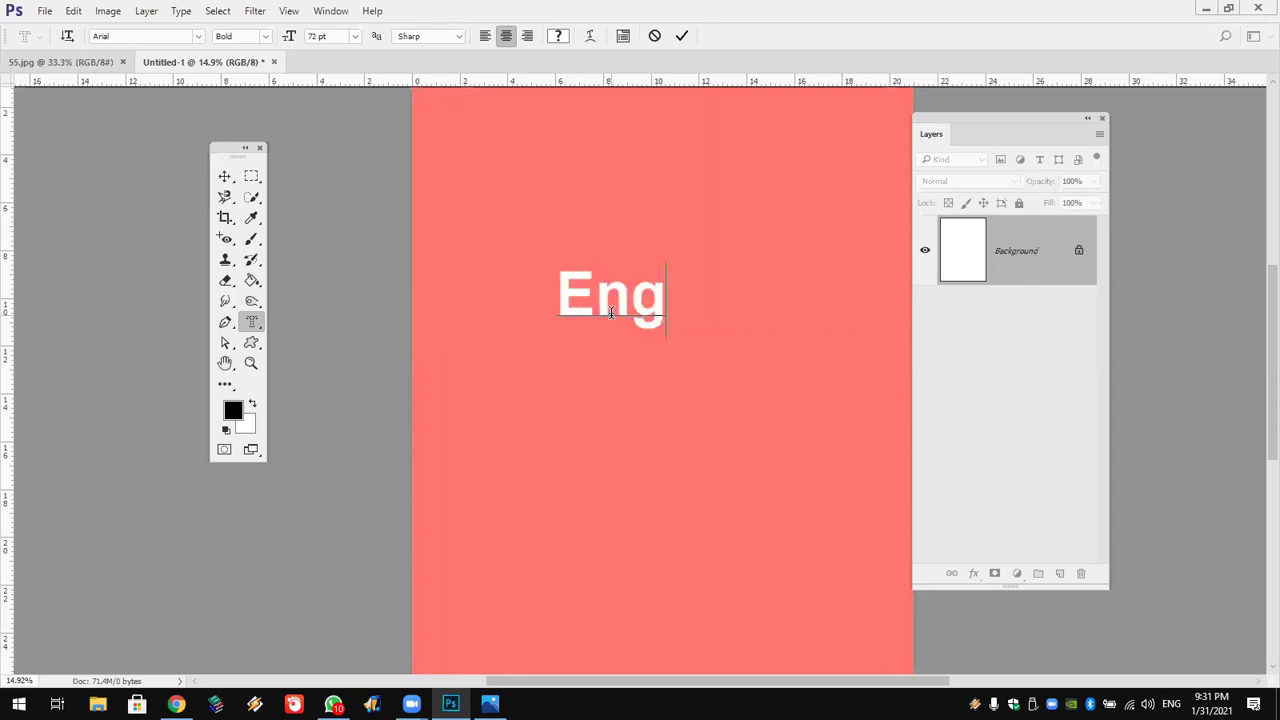
{"action": "type", "text": "y"}
{"action": "double_click", "coordinate": [571, 274]}
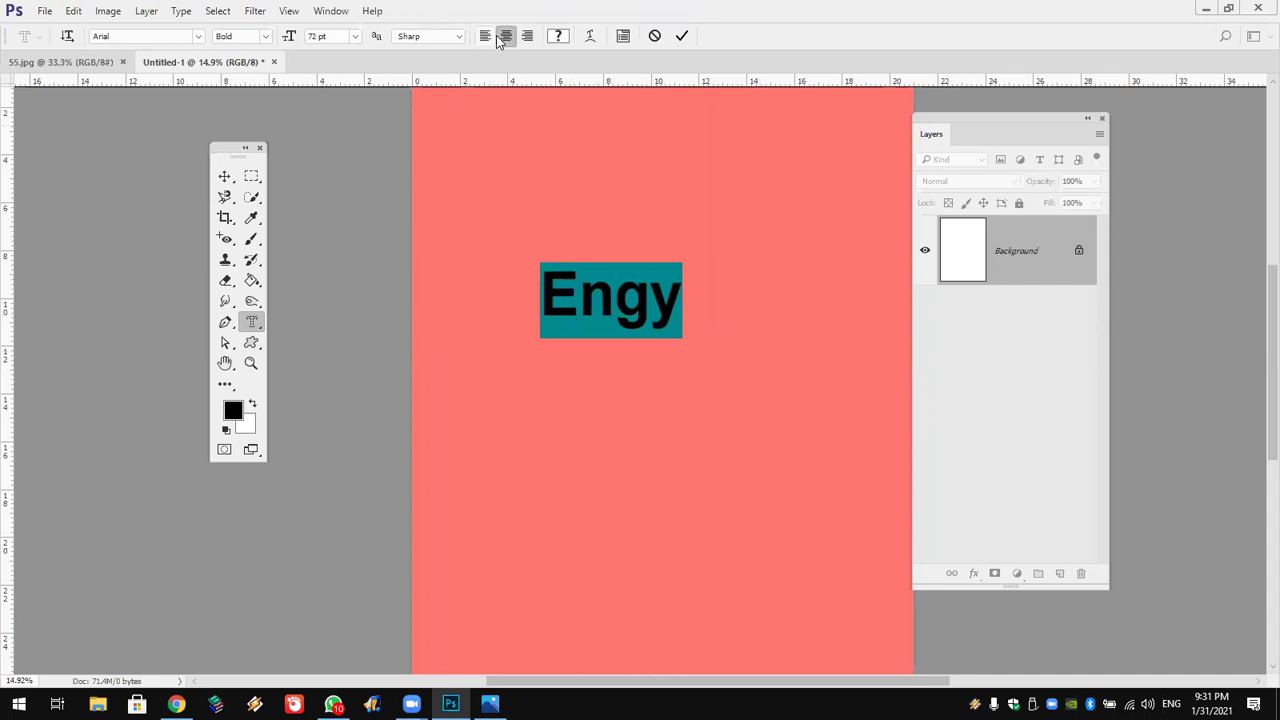
{"action": "left_click", "coordinate": [626, 42]}
{"action": "left_click", "coordinate": [626, 42]}
{"action": "left_click", "coordinate": [660, 103]}
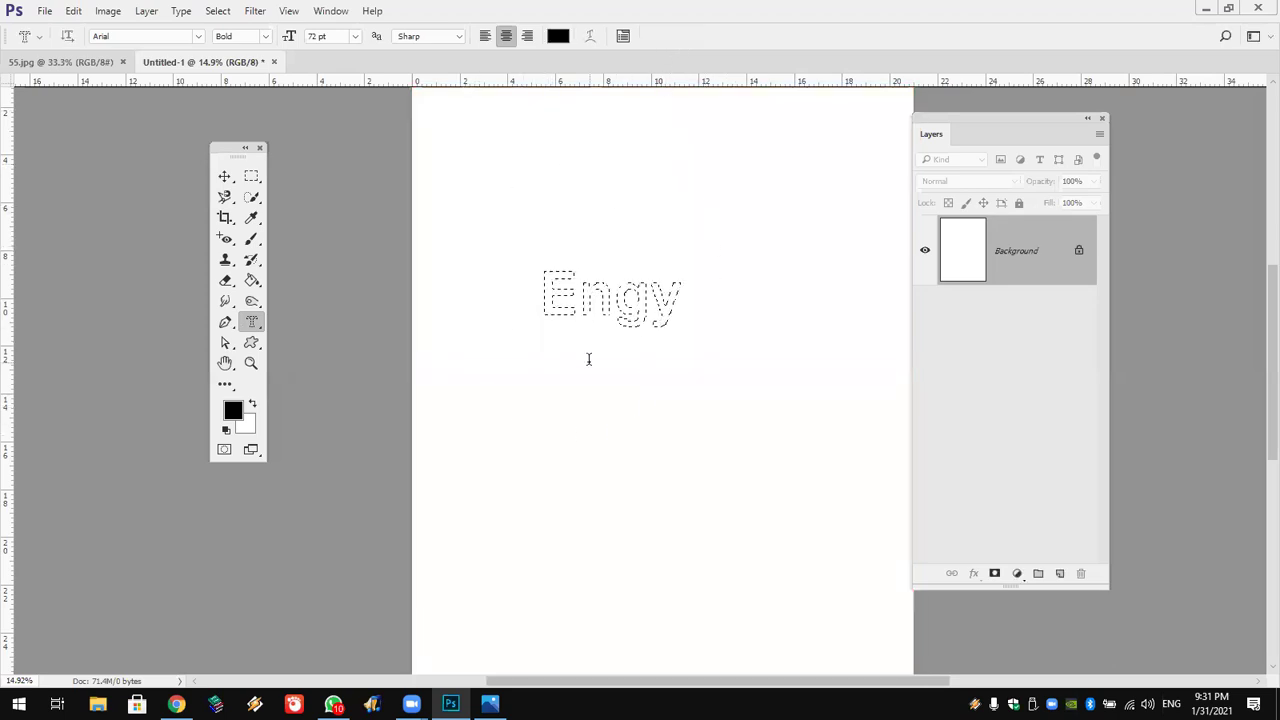
{"action": "left_click", "coordinate": [1059, 573]}
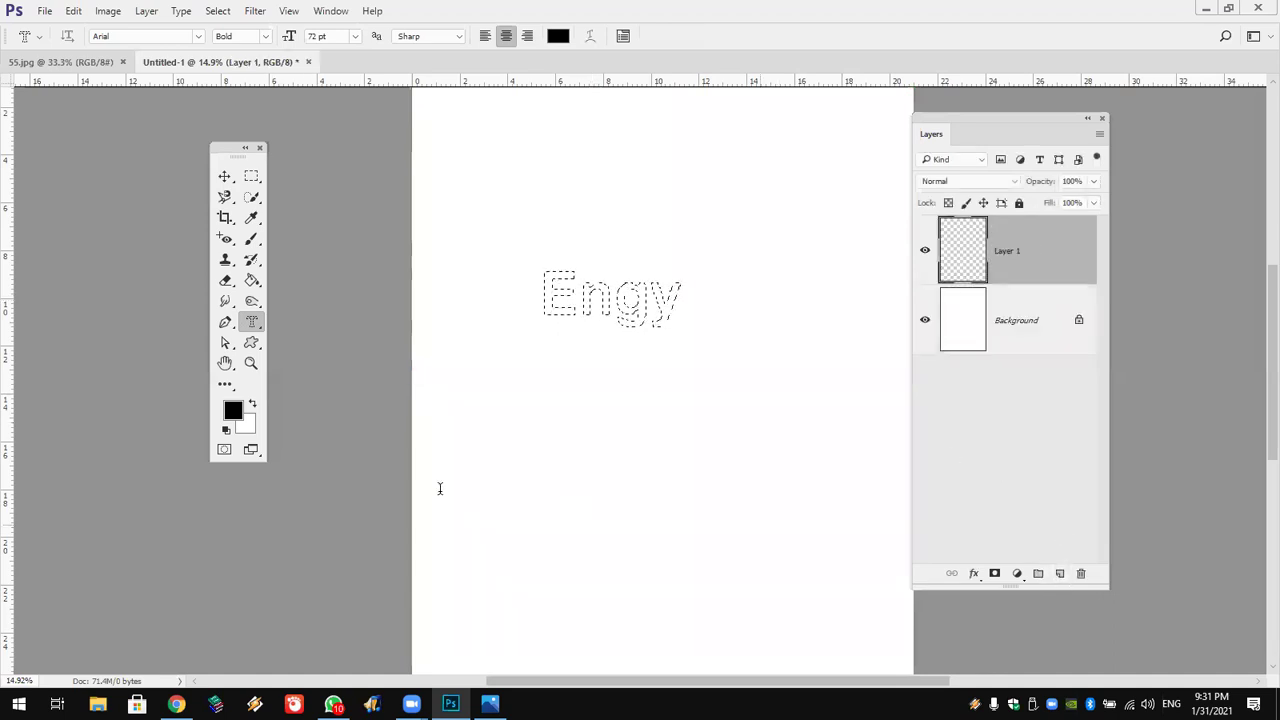
Fill the Engy selection with black, then drag a gradient across the lettering.
{"action": "left_click", "coordinate": [251, 280]}
{"action": "left_click", "coordinate": [598, 294]}
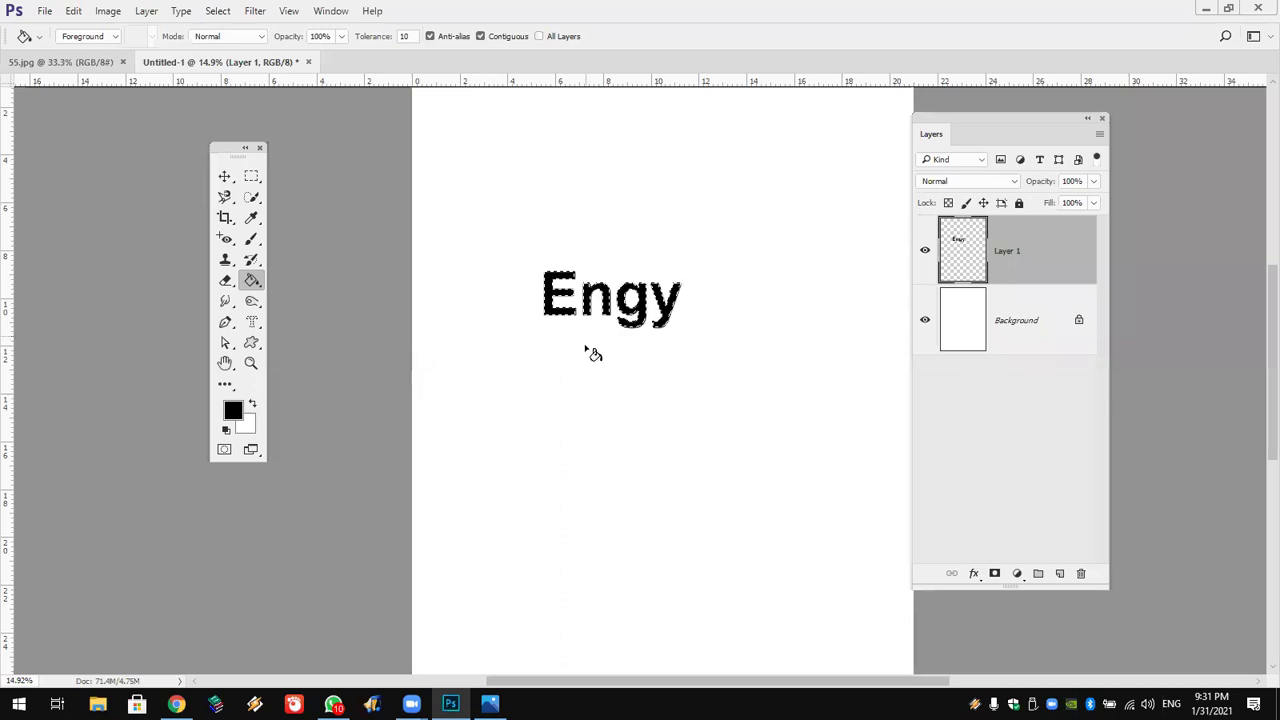
{"action": "right_click", "coordinate": [258, 286]}
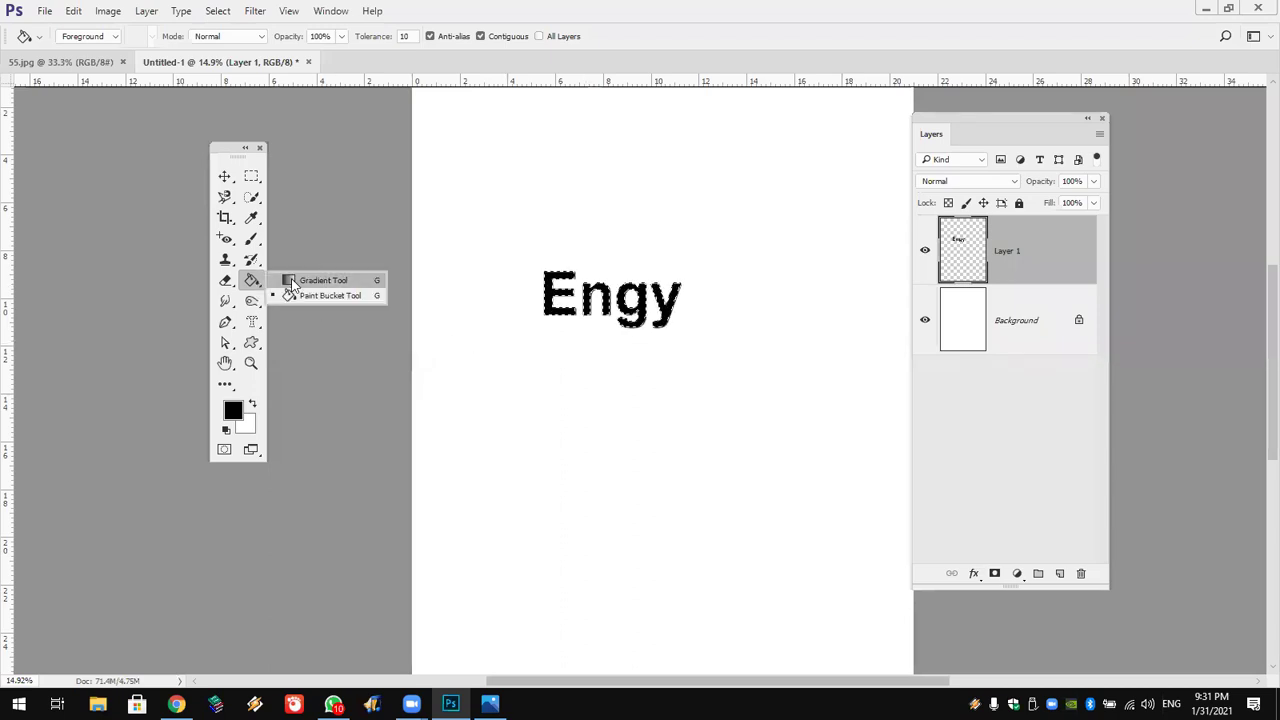
{"action": "left_click", "coordinate": [300, 279]}
{"action": "left_click_drag", "start_coordinate": [523, 234], "coordinate": [762, 399]}
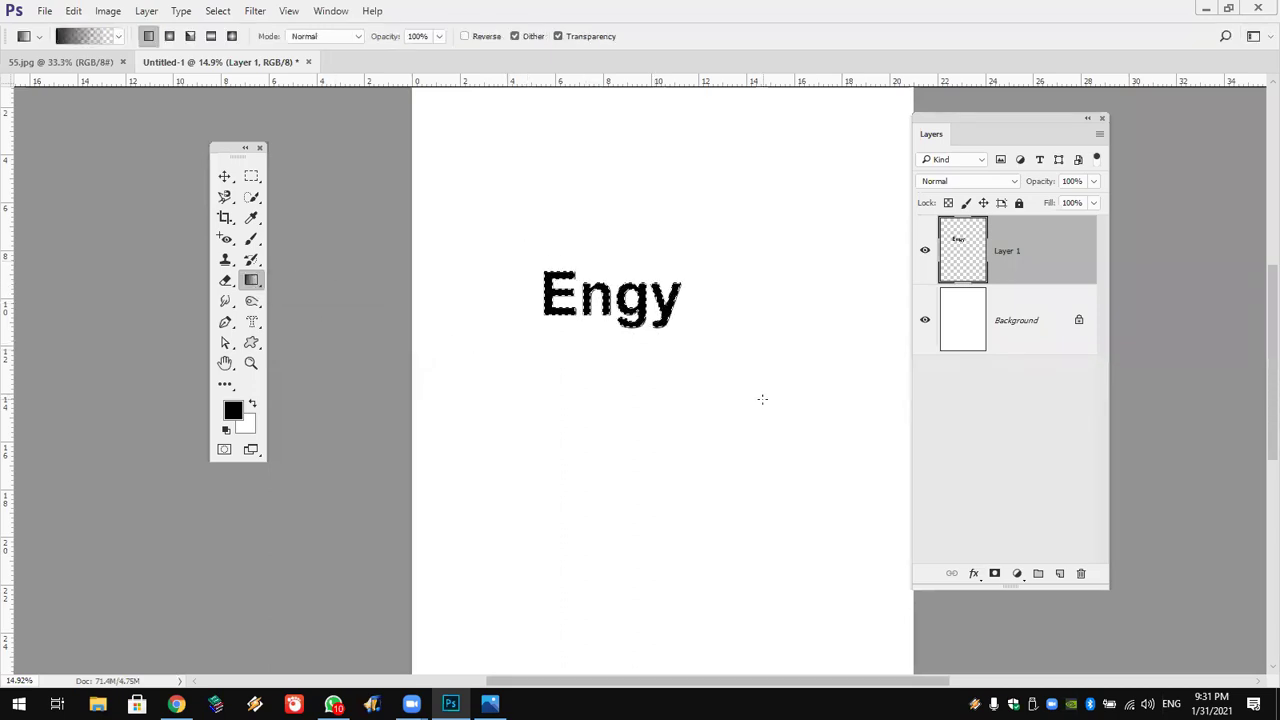
Browse the gradient presets, deselect the Engy text, and toggle Layer 1 to compare.
{"action": "left_click", "coordinate": [119, 36]}
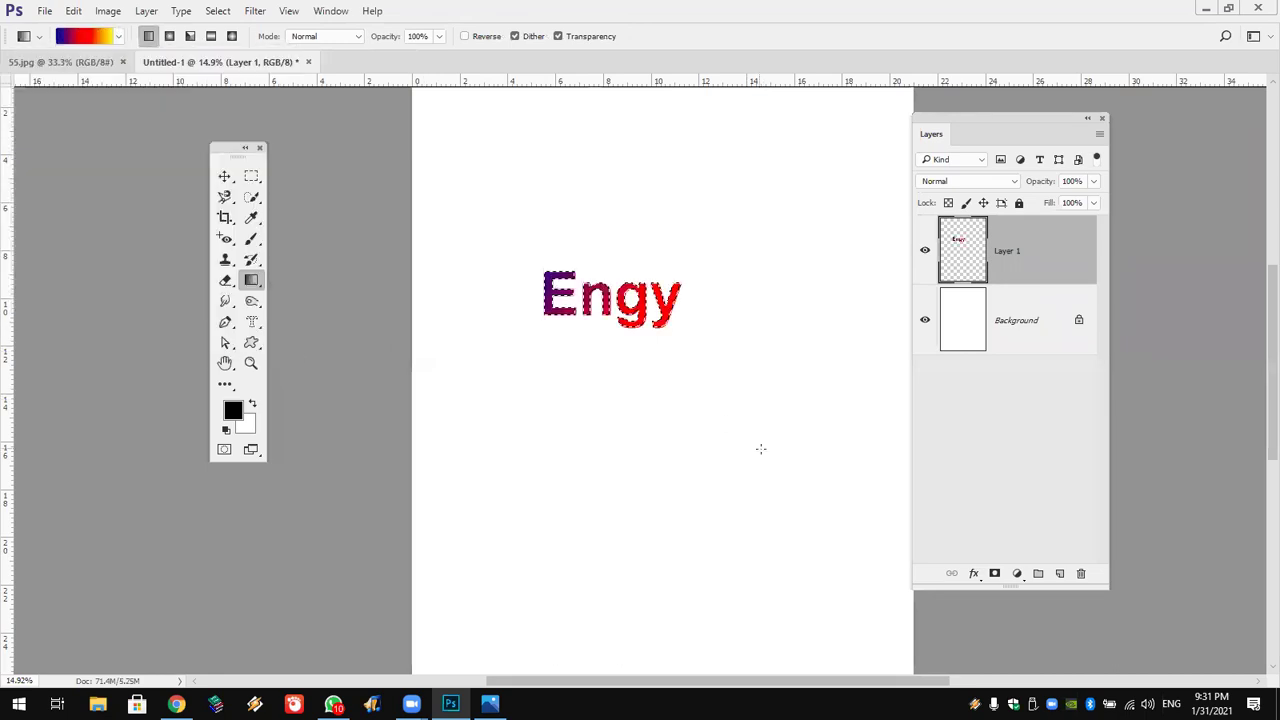
{"action": "key", "text": "ctrl+d"}
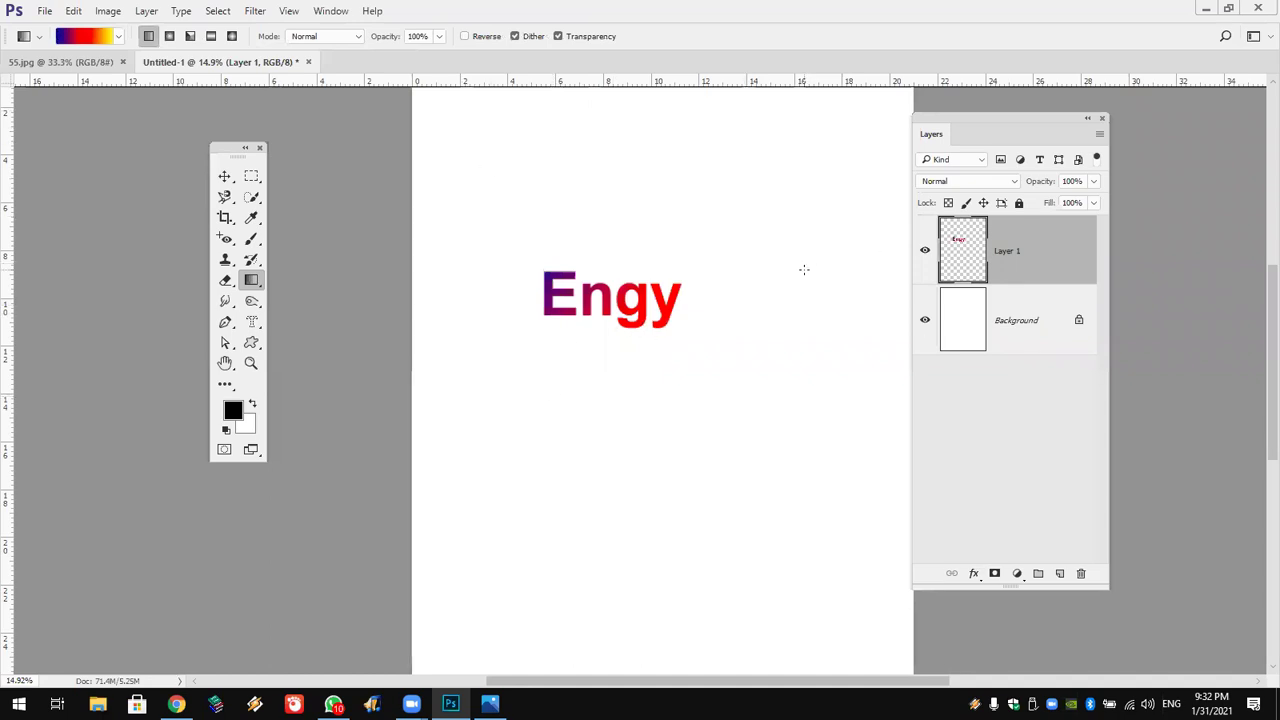
{"action": "left_click", "coordinate": [923, 262]}
{"action": "left_click", "coordinate": [923, 262]}
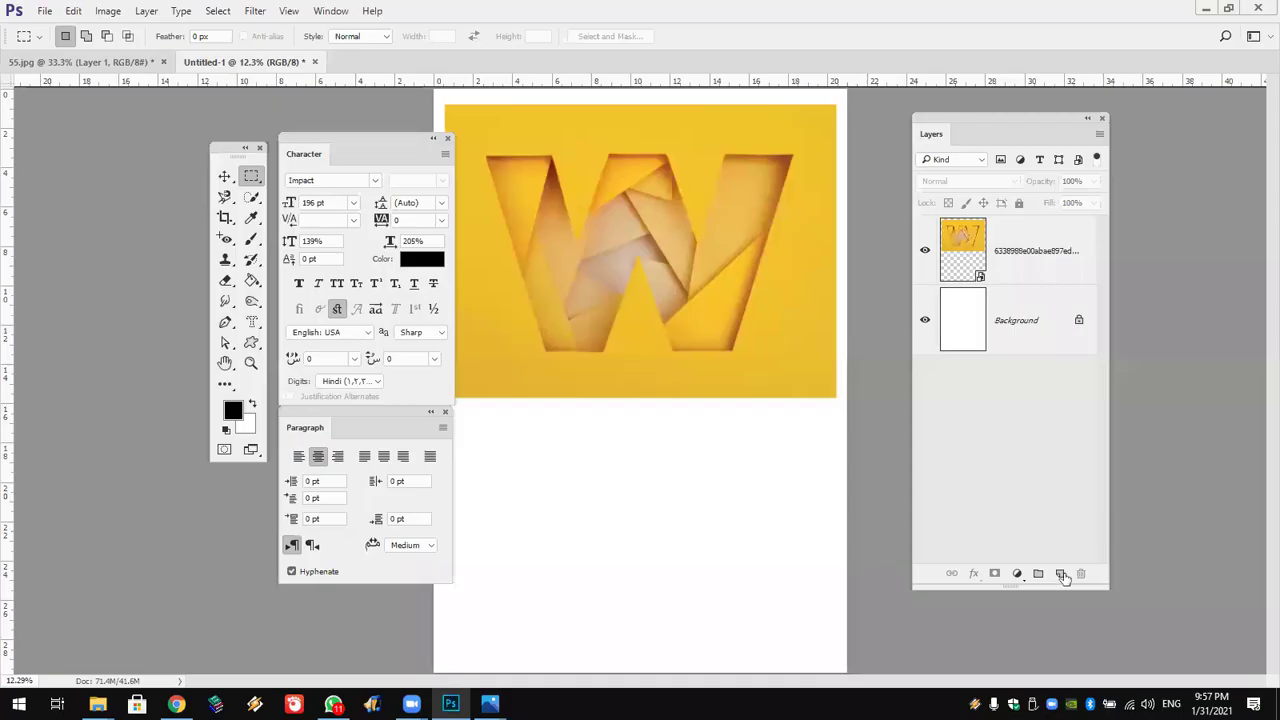
Fill a new Layer 1 with the picture's sampled mustard yellow and move it below the W artwork.
{"action": "left_click", "coordinate": [1061, 574]}
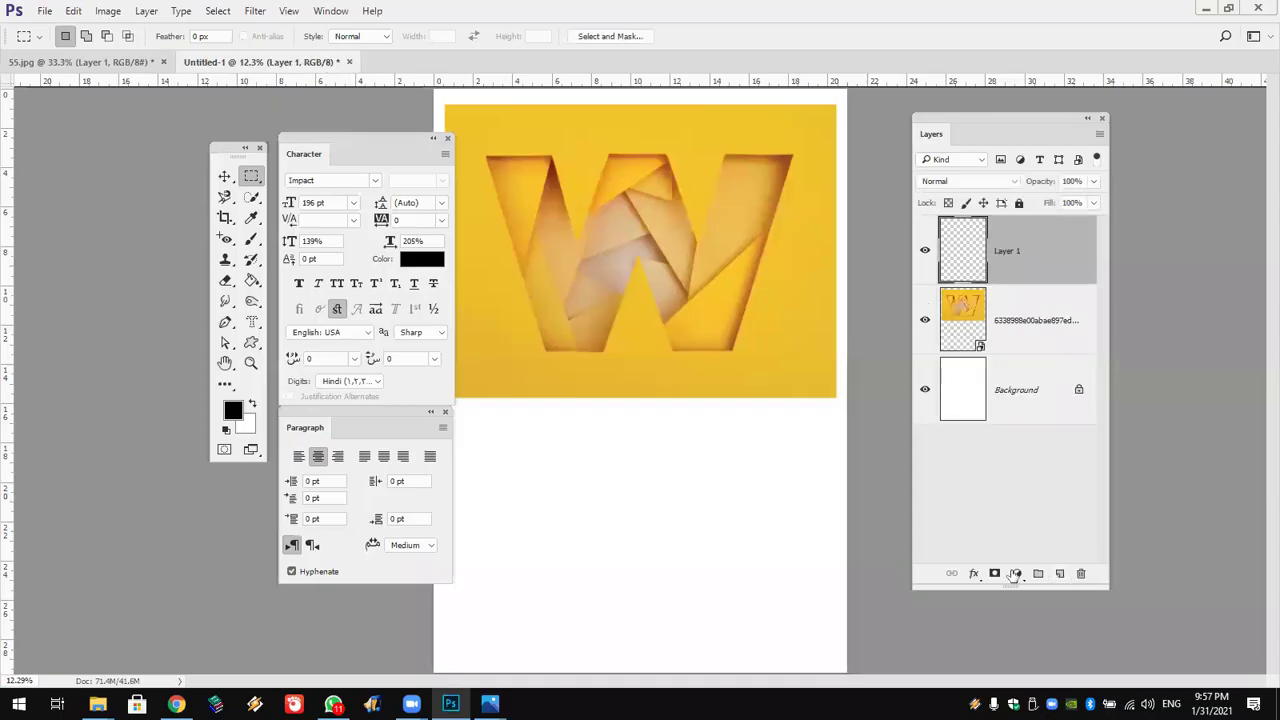
{"action": "left_click", "coordinate": [252, 283]}
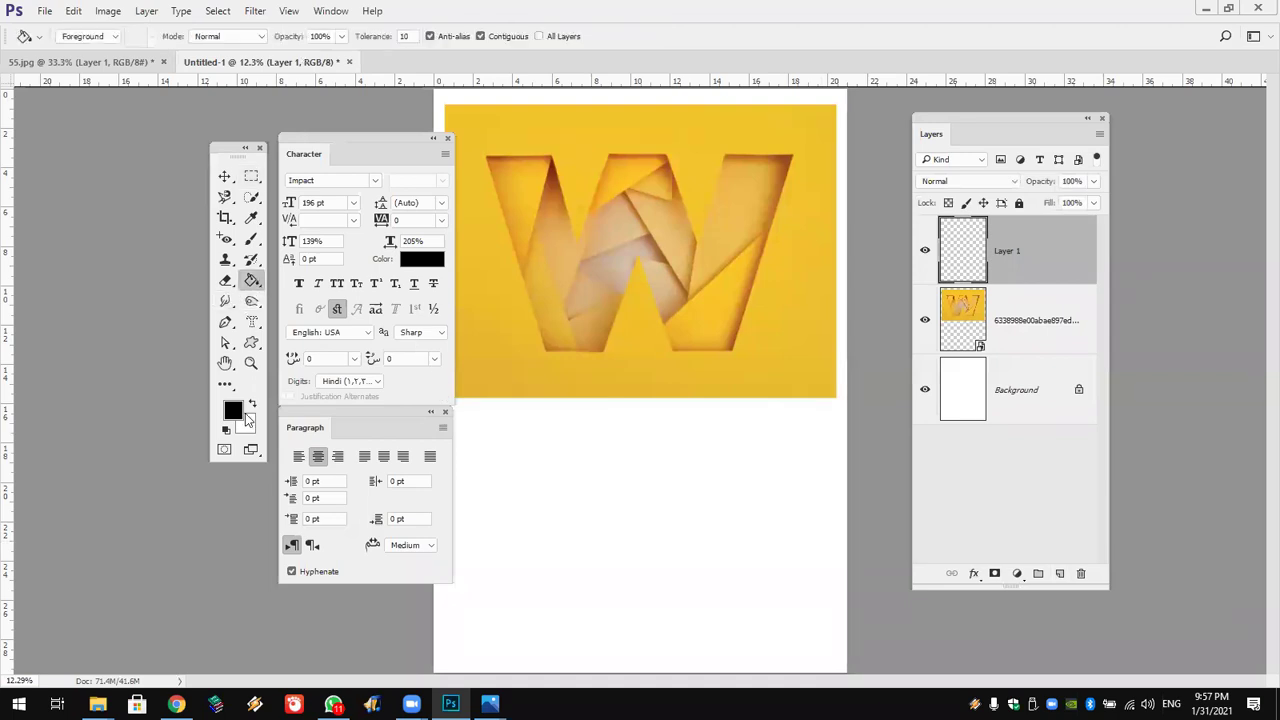
{"action": "left_click", "coordinate": [232, 410]}
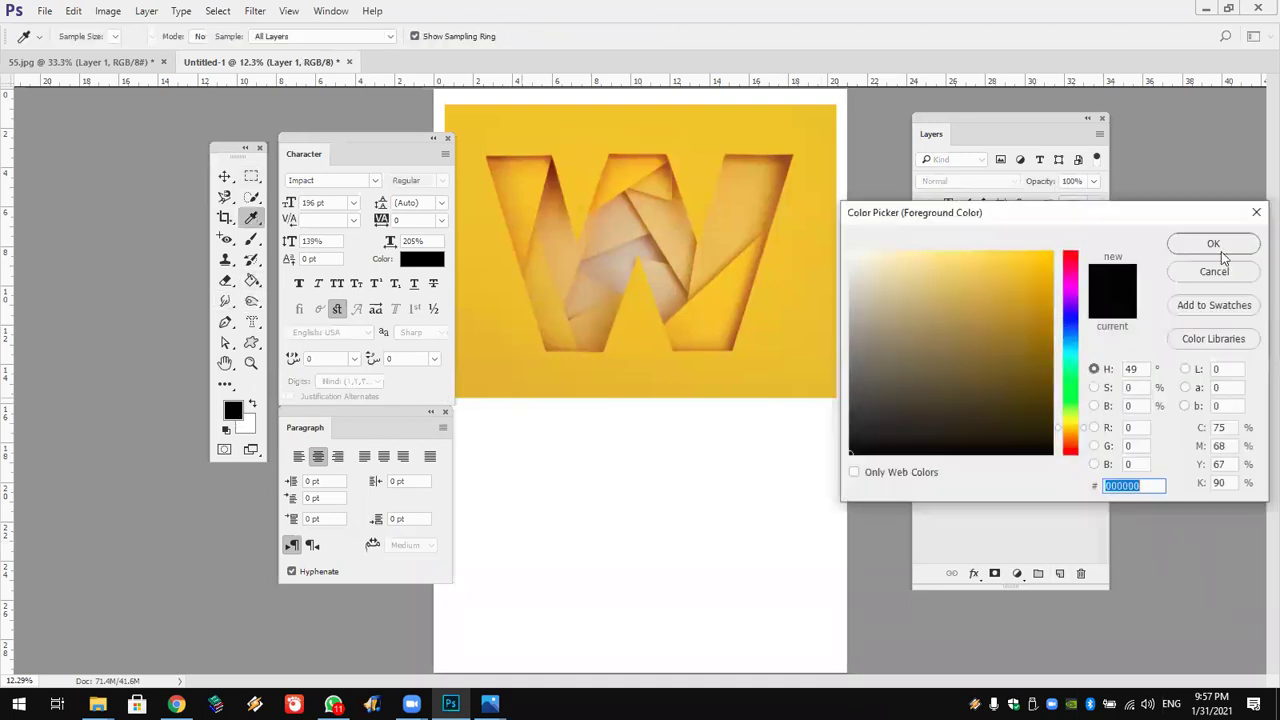
{"action": "key", "text": "ctrl+v"}
{"action": "left_click", "coordinate": [1213, 243]}
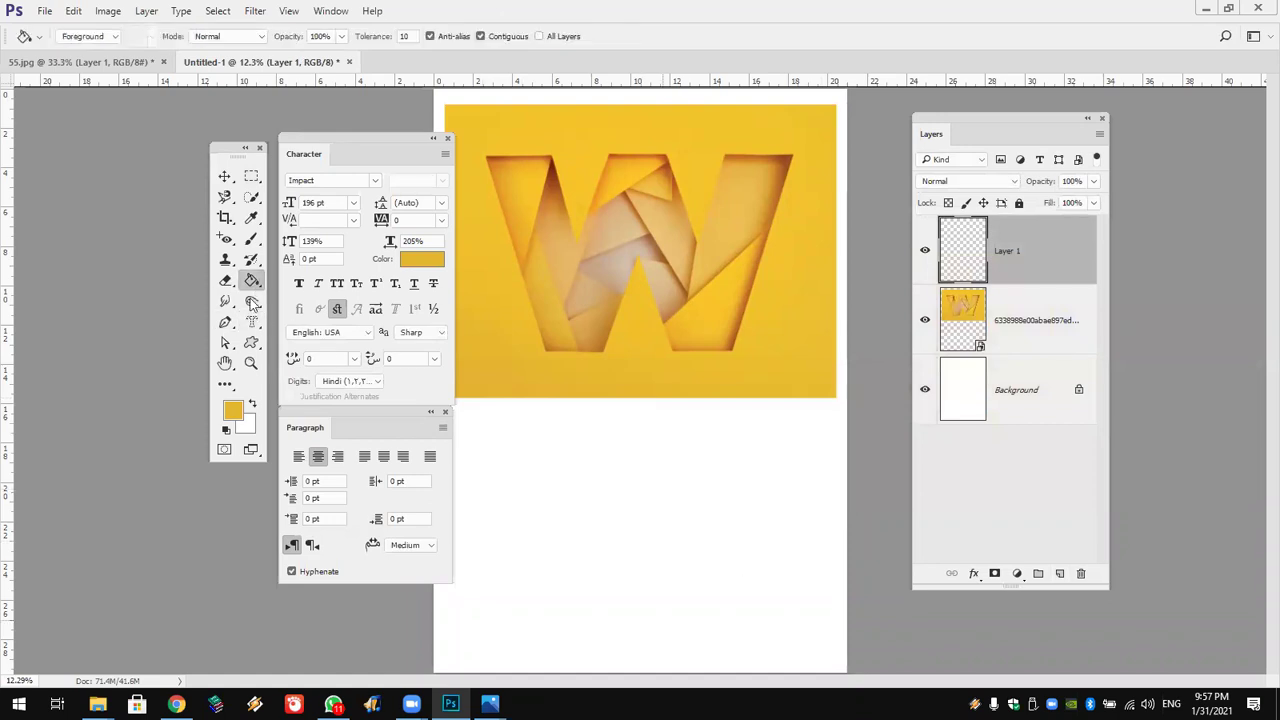
{"action": "left_click", "coordinate": [714, 467]}
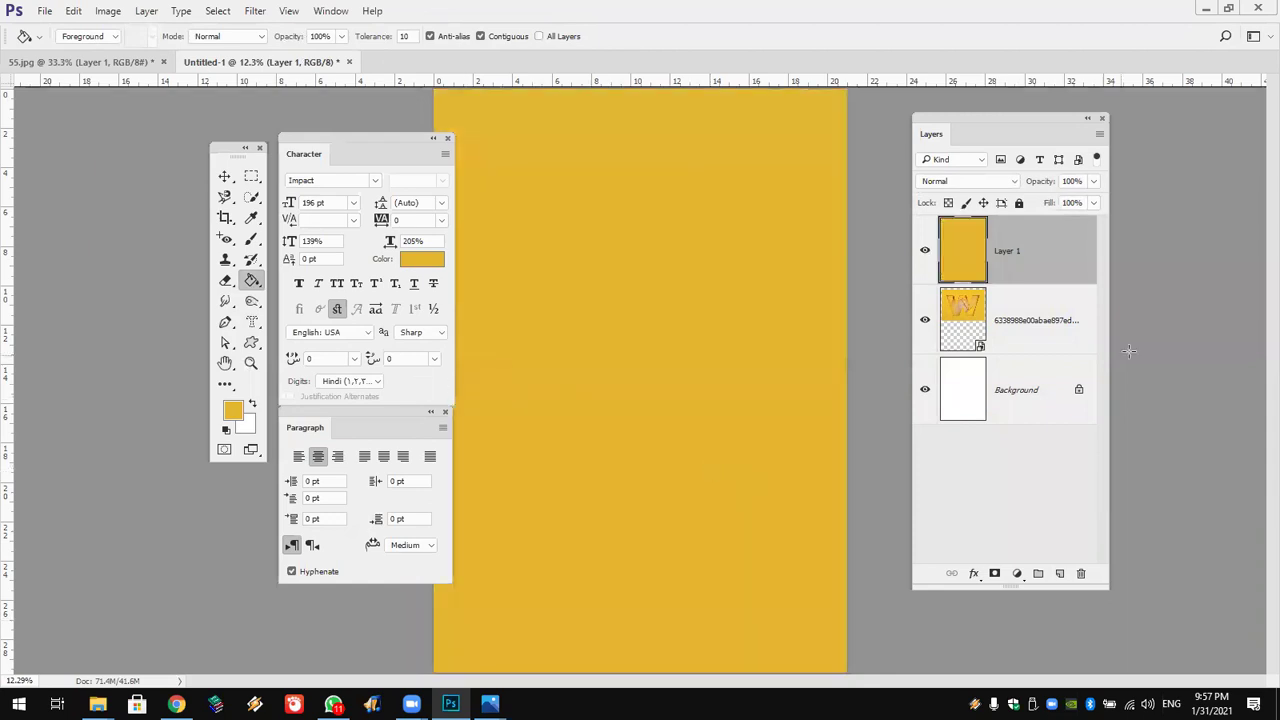
{"action": "left_click_drag", "start_coordinate": [1043, 266], "coordinate": [890, 271]}
{"action": "left_click_drag", "start_coordinate": [1003, 258], "coordinate": [1037, 340]}
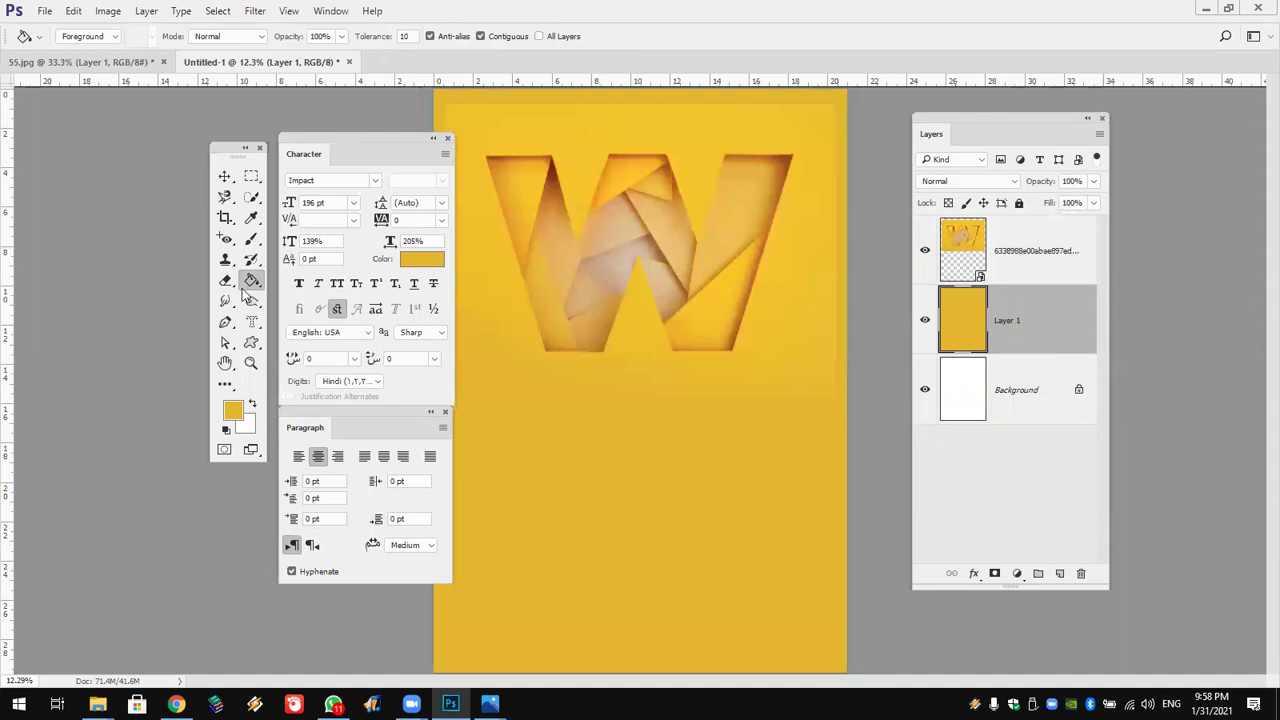
Make a W text-mask selection at the lower centre and fill it with white.
{"action": "left_click", "coordinate": [251, 321]}
{"action": "left_click", "coordinate": [532, 520]}
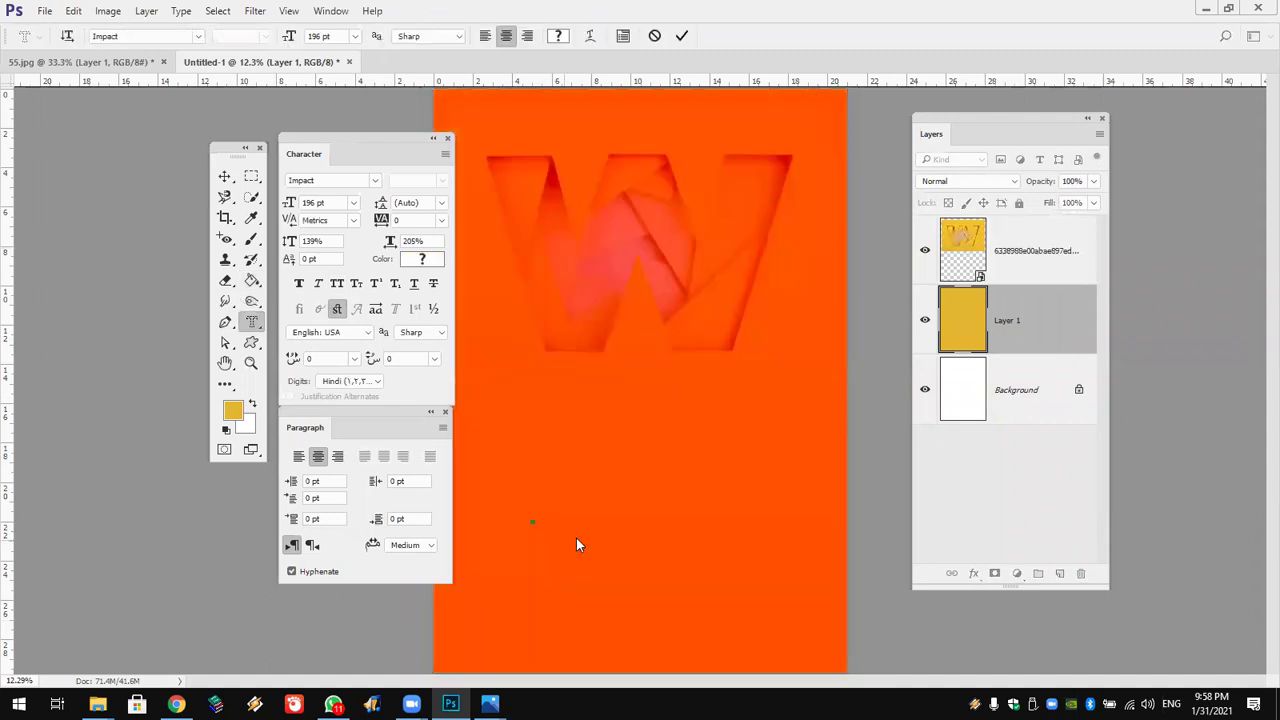
{"action": "type", "text": "W"}
{"action": "left_click_drag", "start_coordinate": [676, 553], "coordinate": [770, 592]}
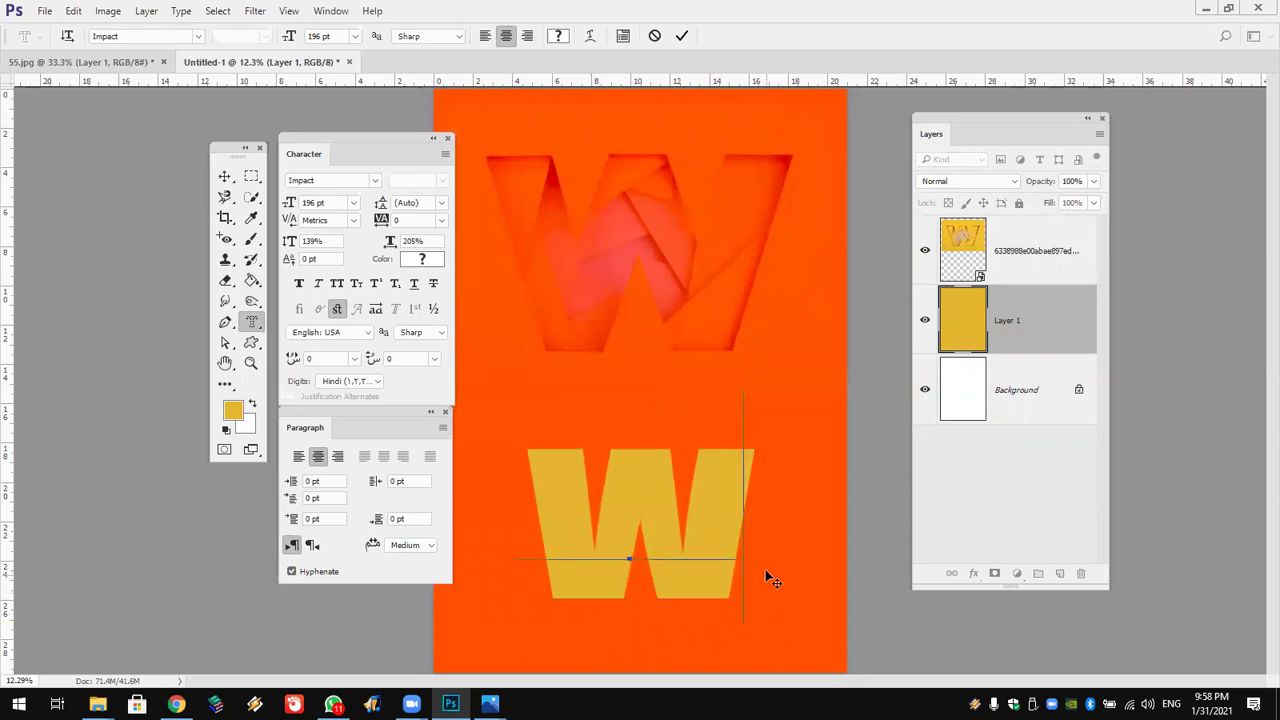
{"action": "left_click", "coordinate": [665, 292]}
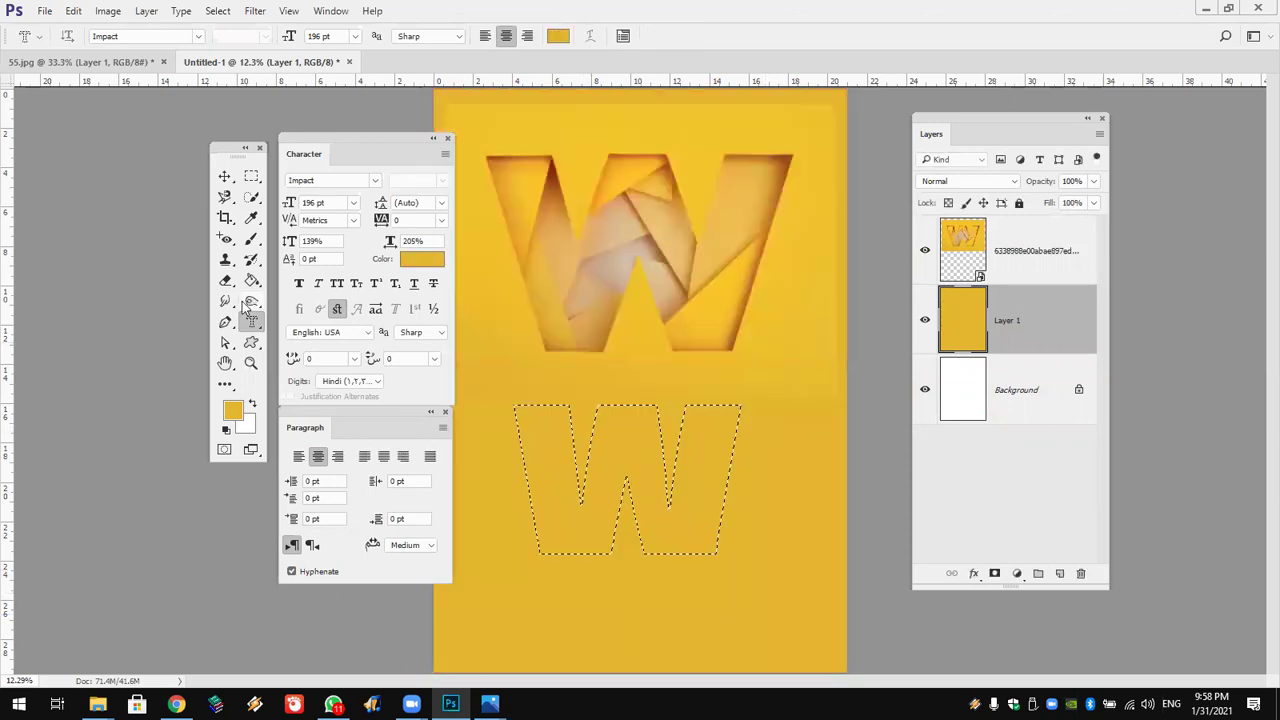
{"action": "key", "text": "ctrl+BackSpace"}
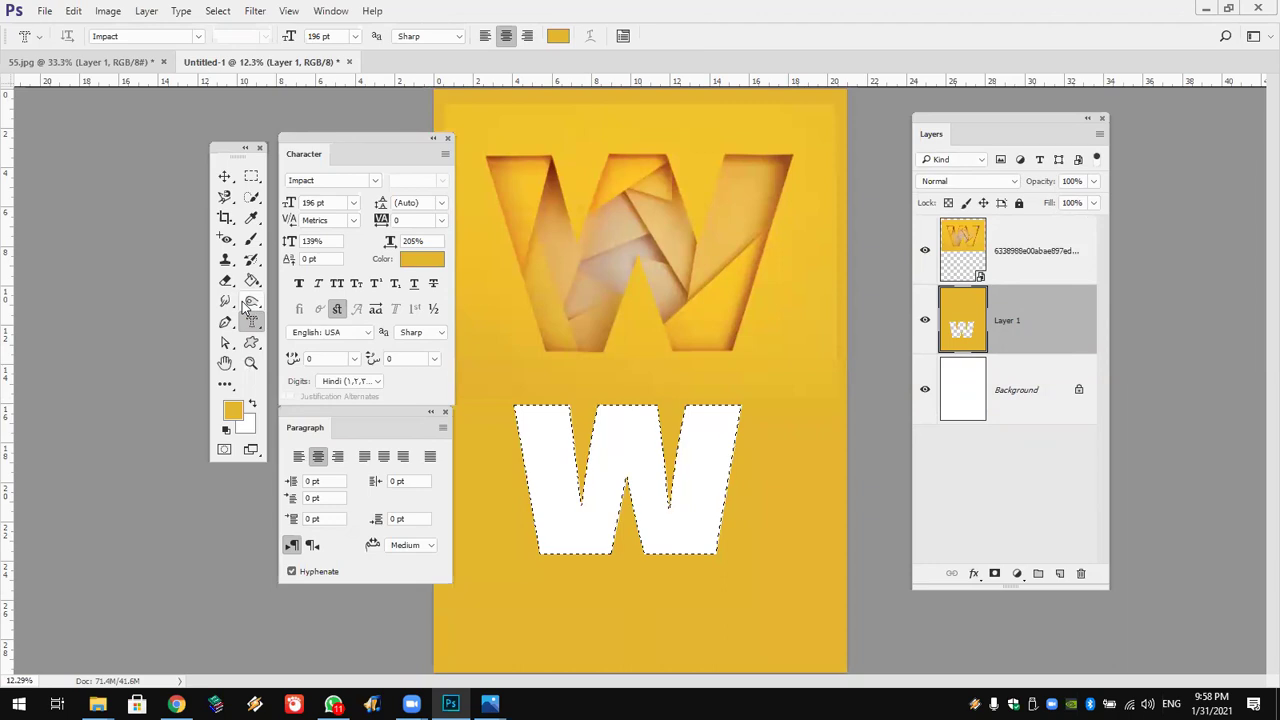
Feather the W selection by 20 and add a new empty layer above Layer 1.
{"action": "left_click", "coordinate": [148, 11]}
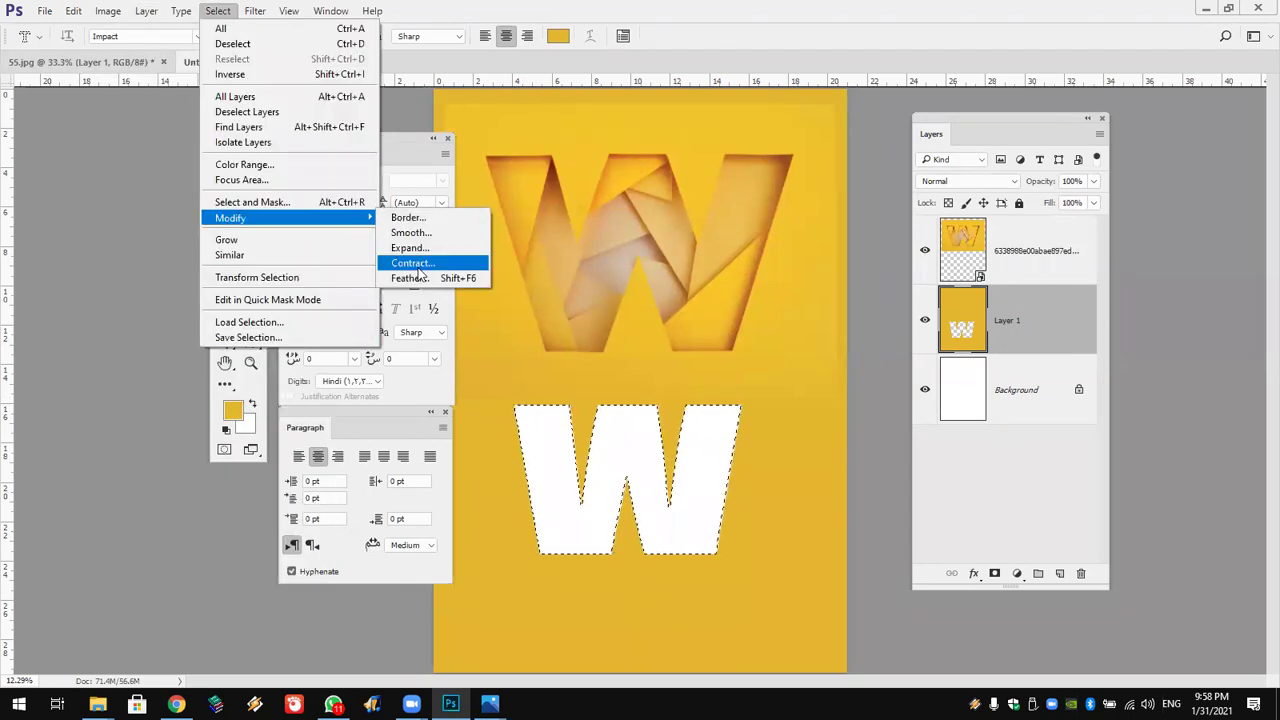
{"action": "mouse_move", "coordinate": [241, 218]}
{"action": "left_click", "coordinate": [448, 280]}
{"action": "type", "text": "20"}
{"action": "key", "text": "Return"}
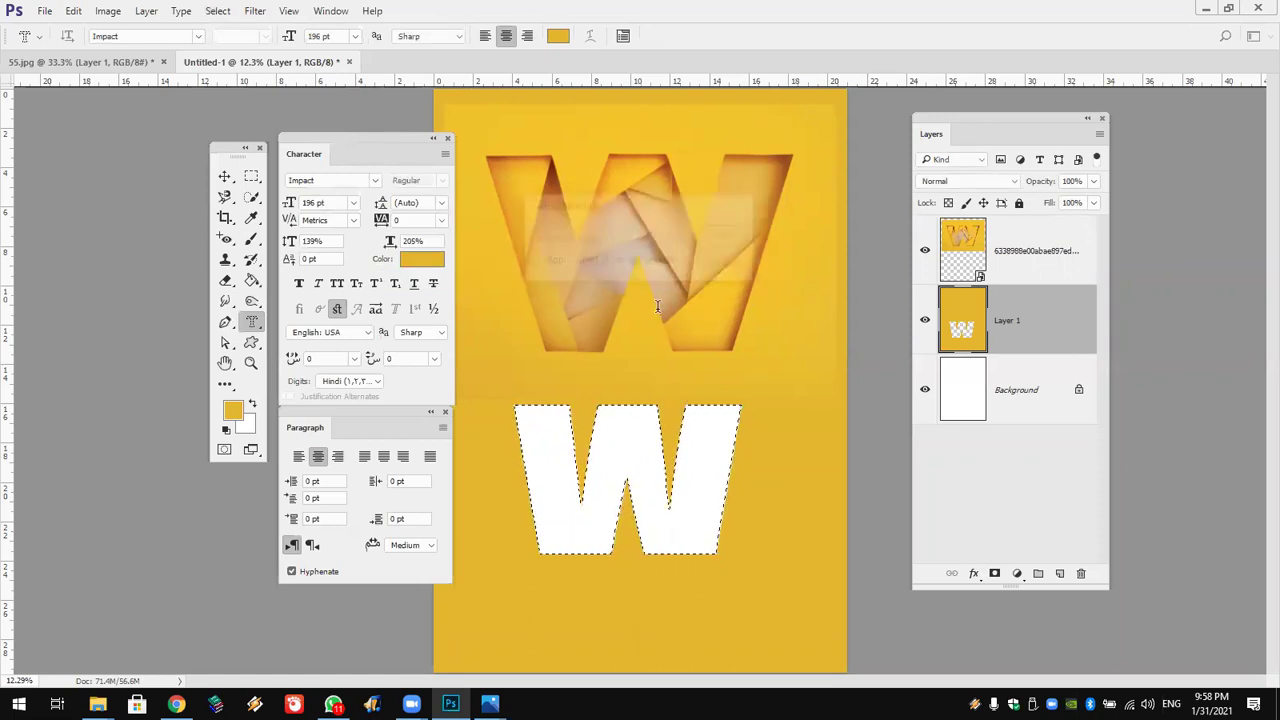
{"action": "left_click", "coordinate": [1056, 573]}
Apply an 8 px stroke around the W selection, then undo the yellow result.
{"action": "left_click", "coordinate": [78, 11]}
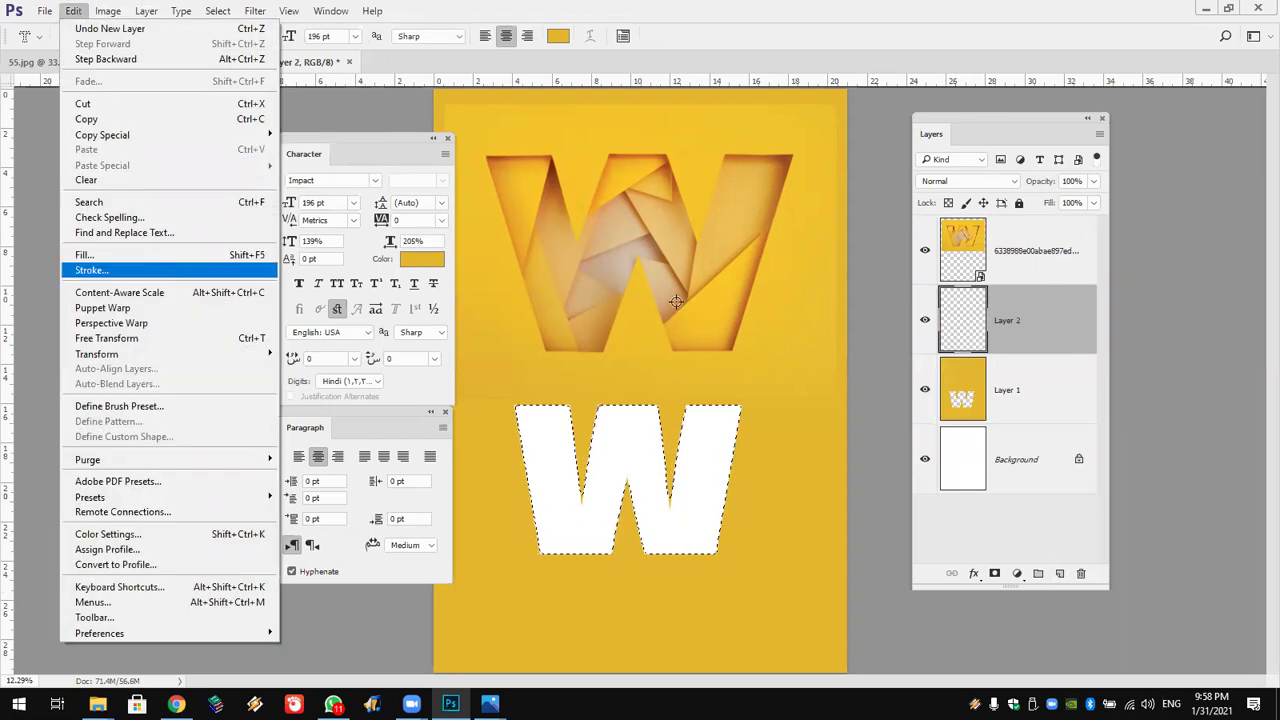
{"action": "key", "text": "Return"}
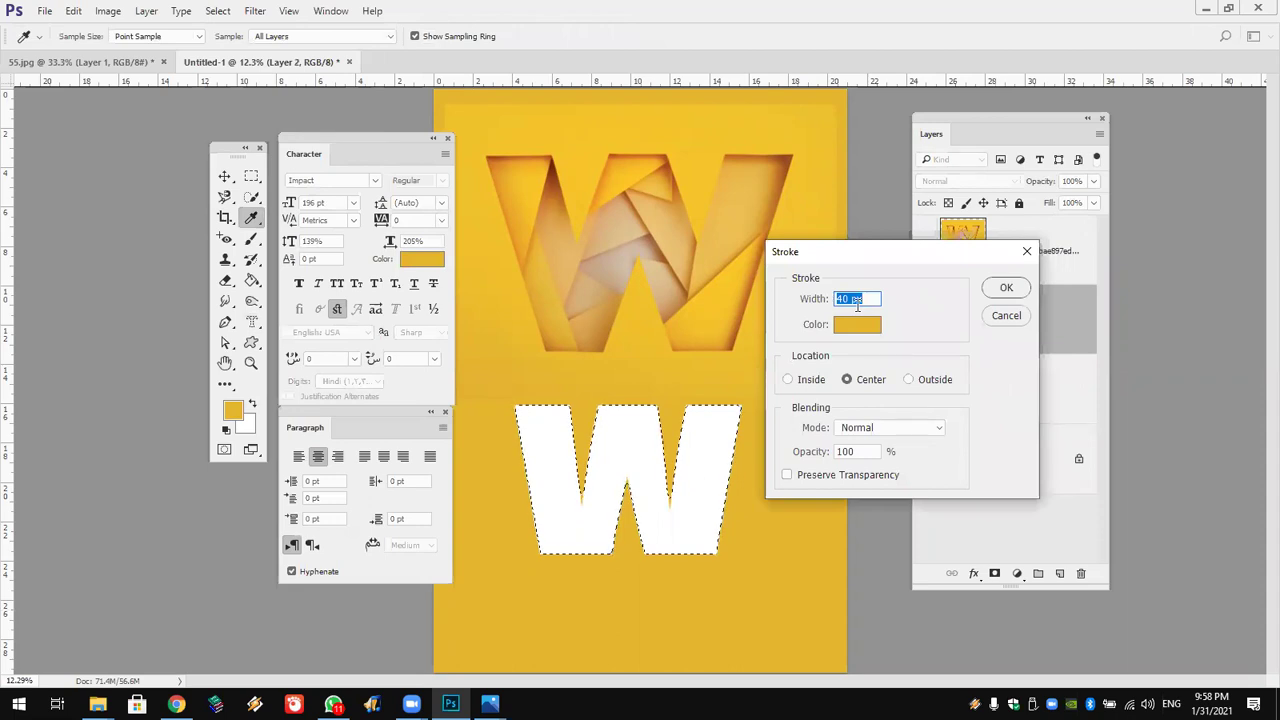
{"action": "type", "text": "80"}
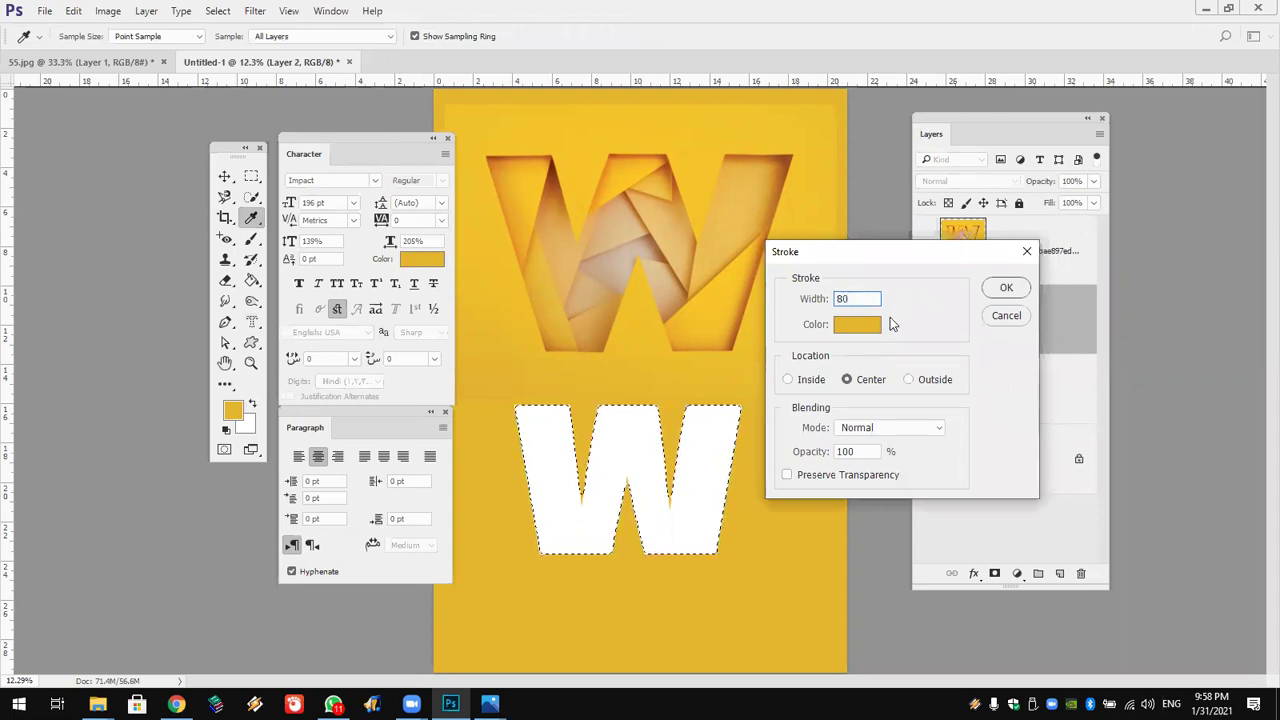
{"action": "left_click", "coordinate": [1005, 289]}
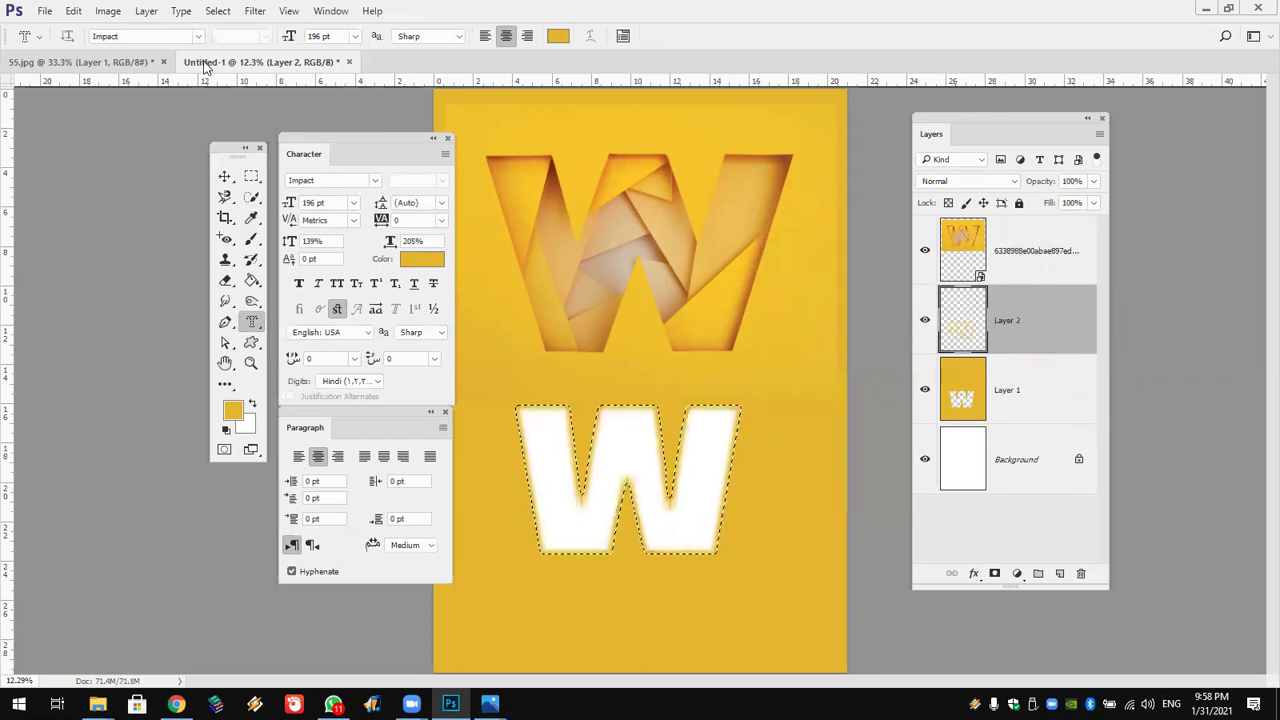
{"action": "key", "text": "ctrl+z"}
Stroke the W selection in black instead and deselect.
{"action": "left_click", "coordinate": [72, 11]}
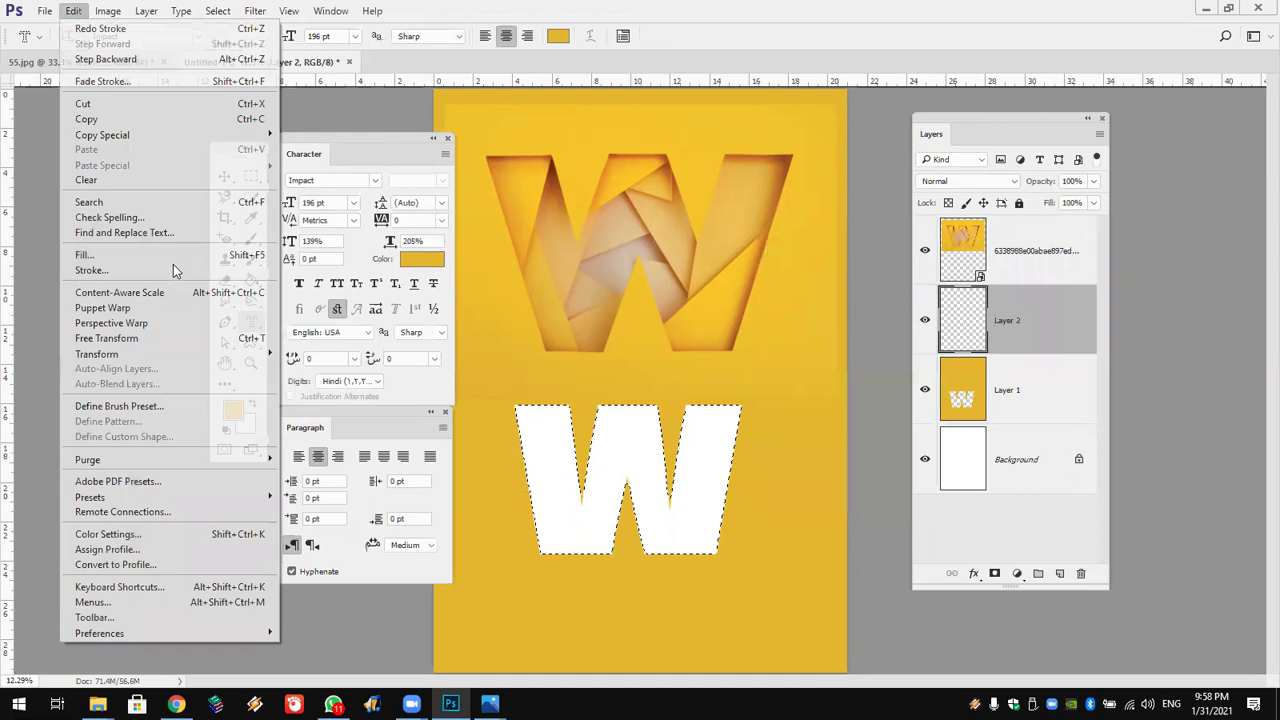
{"action": "left_click", "coordinate": [92, 270]}
{"action": "left_click", "coordinate": [866, 326]}
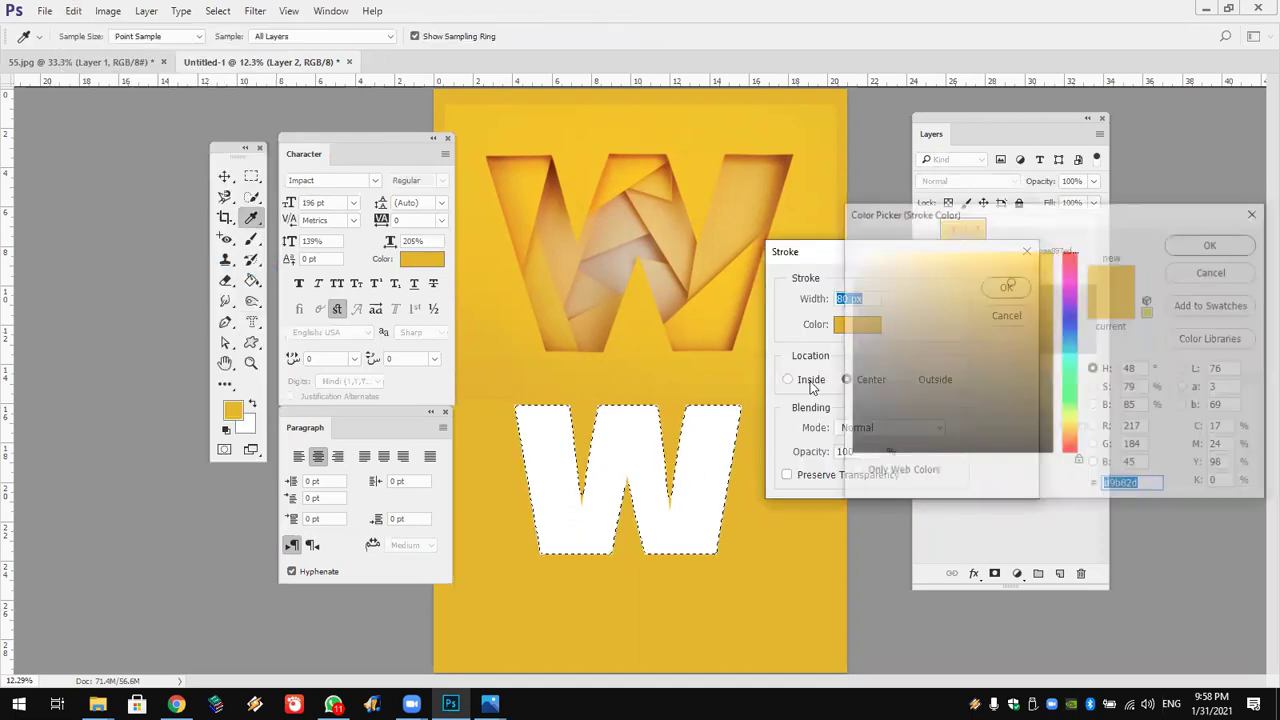
{"action": "left_click", "coordinate": [850, 334]}
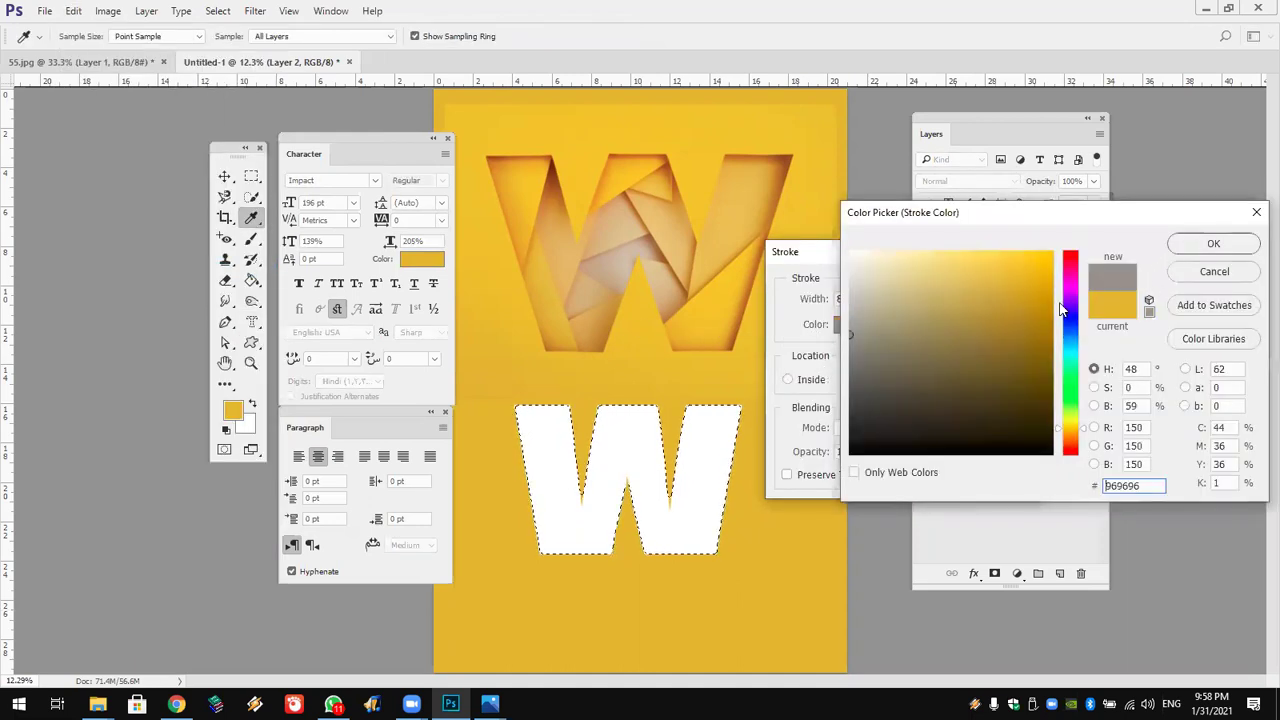
{"action": "left_click", "coordinate": [850, 454]}
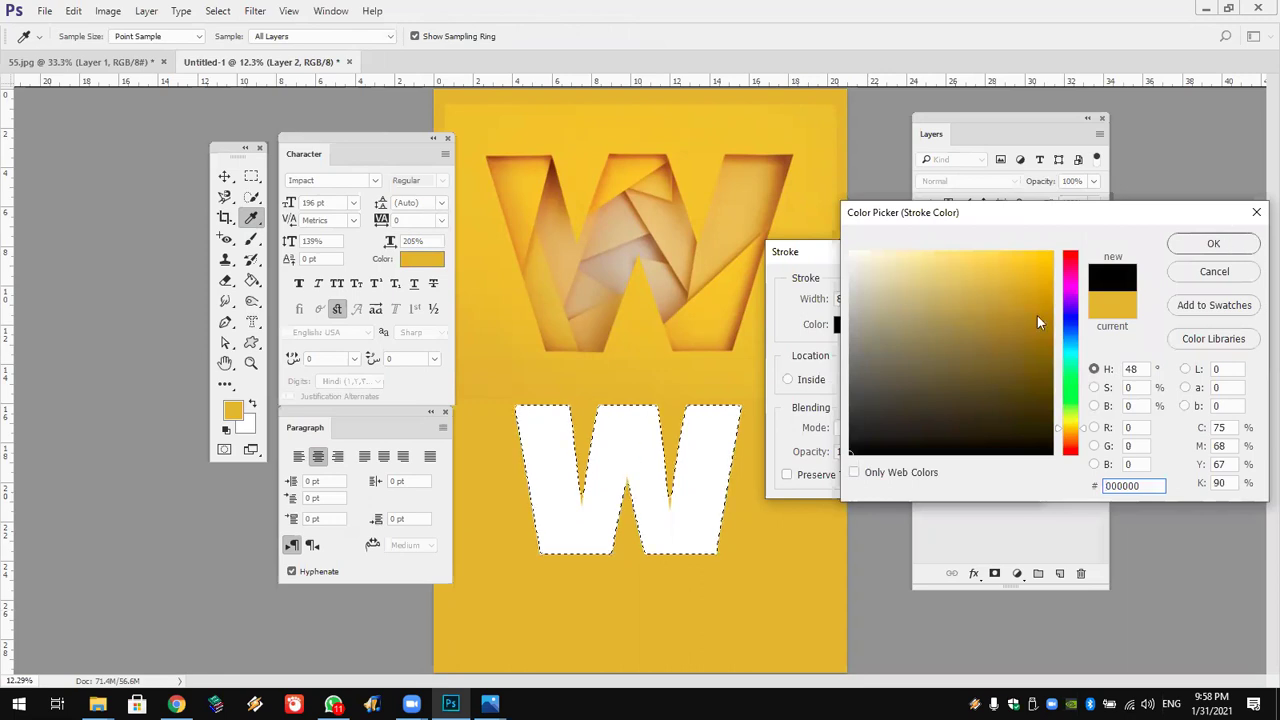
{"action": "key", "text": "Return"}
{"action": "left_click", "coordinate": [1008, 288]}
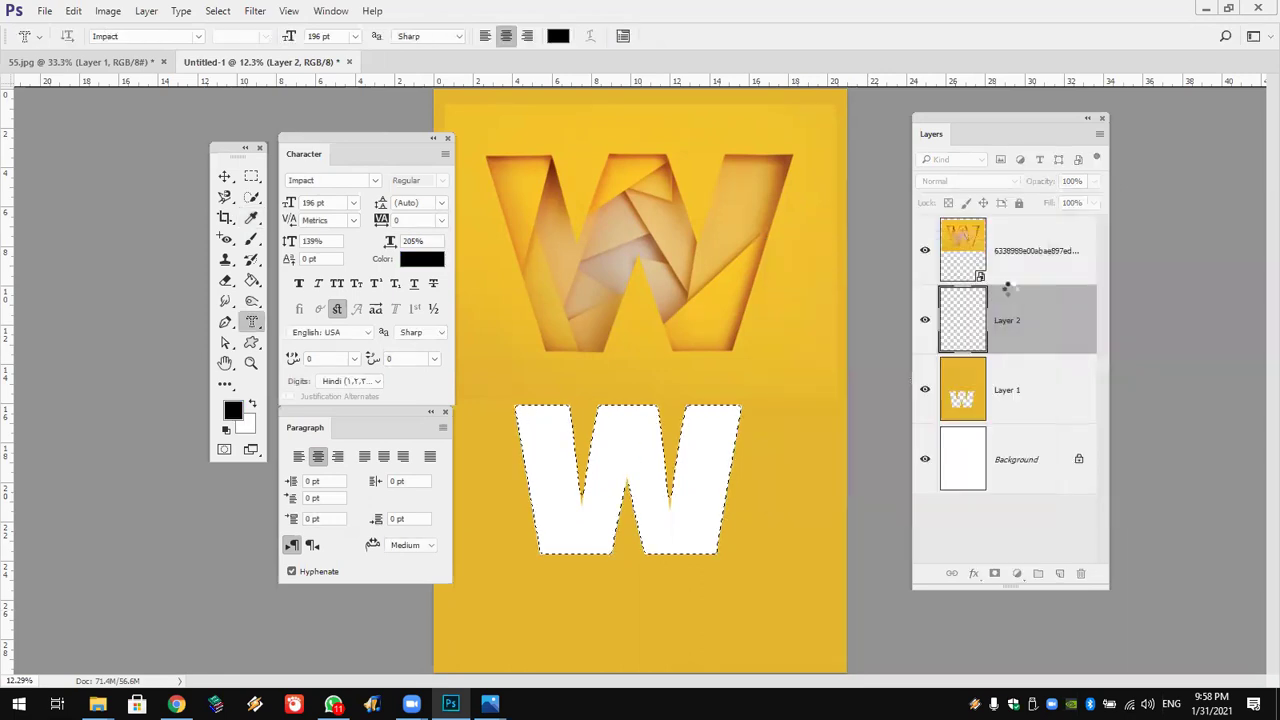
{"action": "key", "text": "ctrl+d"}
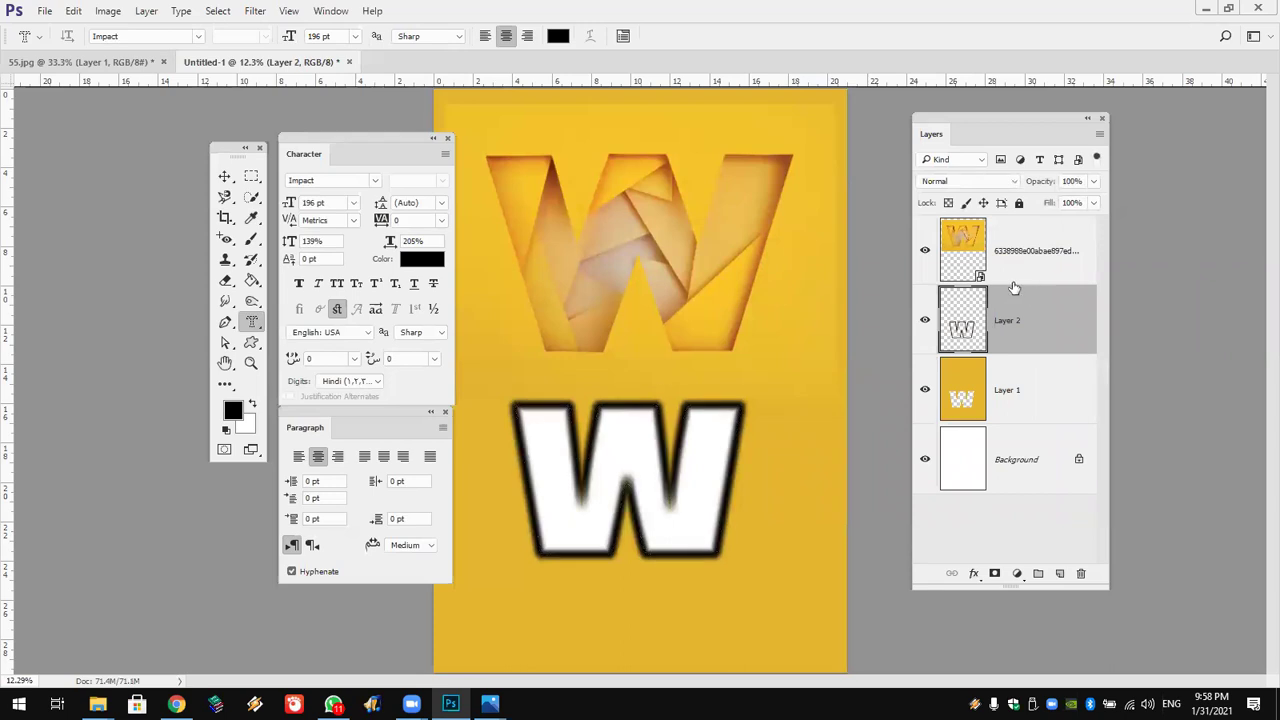
Move Layer 2 below Layer 1, nudge it right, and lower its opacity to 26%.
{"action": "left_click_drag", "start_coordinate": [1037, 337], "coordinate": [1043, 412]}
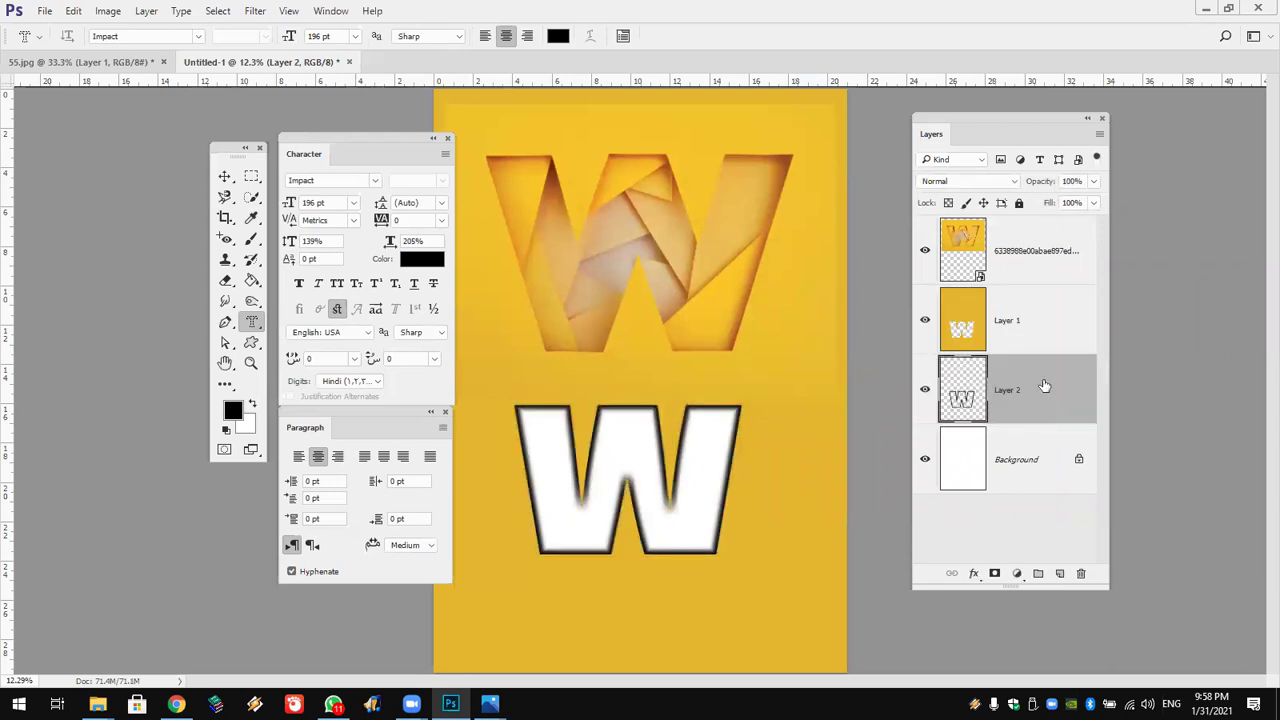
{"action": "left_click_drag", "start_coordinate": [1045, 188], "coordinate": [983, 186]}
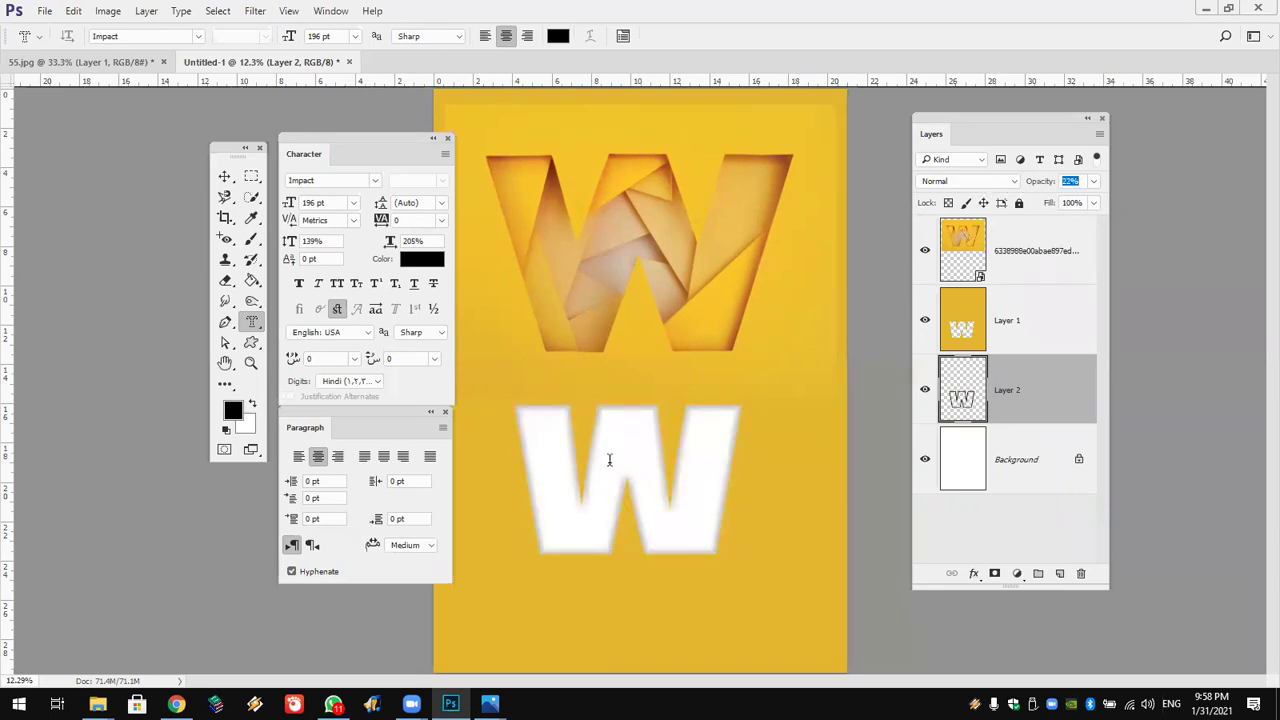
{"action": "left_click", "coordinate": [226, 178]}
{"action": "key", "text": "shift+Right"}
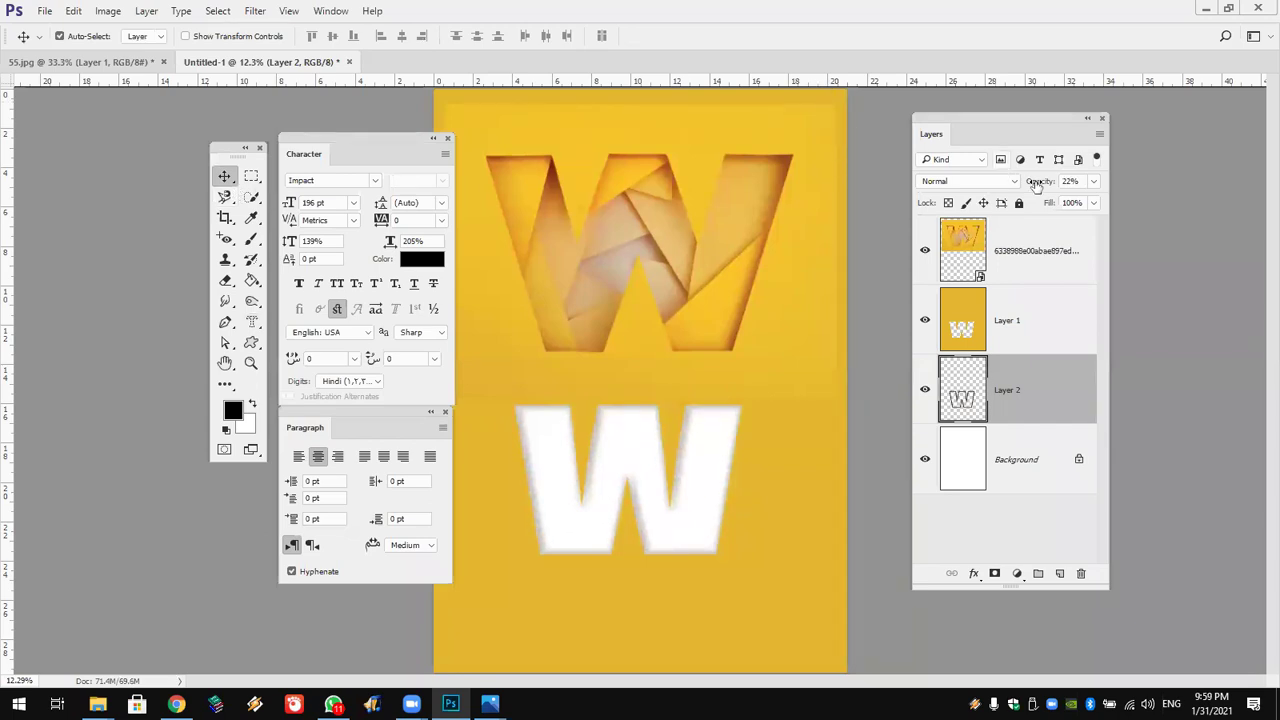
{"action": "mouse_move", "coordinate": [1040, 188]}
{"action": "left_mouse_down"}
{"action": "mouse_move", "coordinate": [1013, 190]}
{"action": "mouse_move", "coordinate": [1035, 188]}
{"action": "left_mouse_up"}
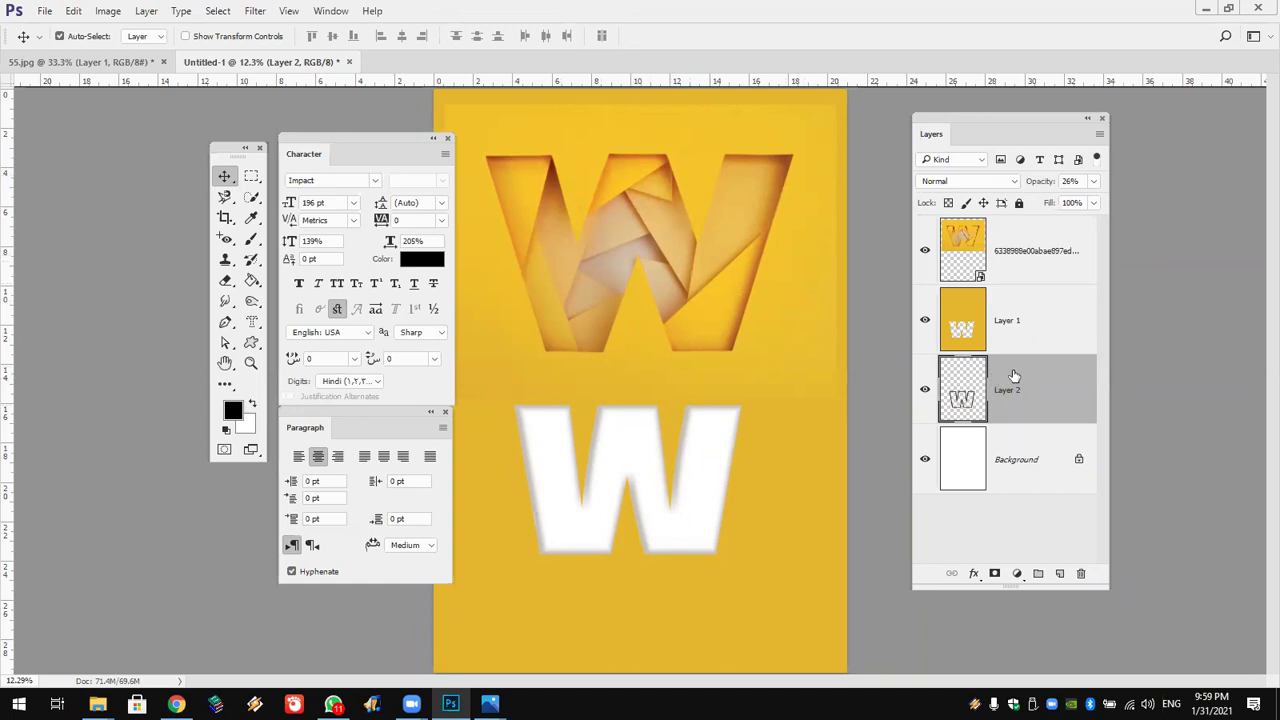
Magic Wand the white W on Layer 1 and add a new empty layer.
{"action": "left_click", "coordinate": [1031, 325]}
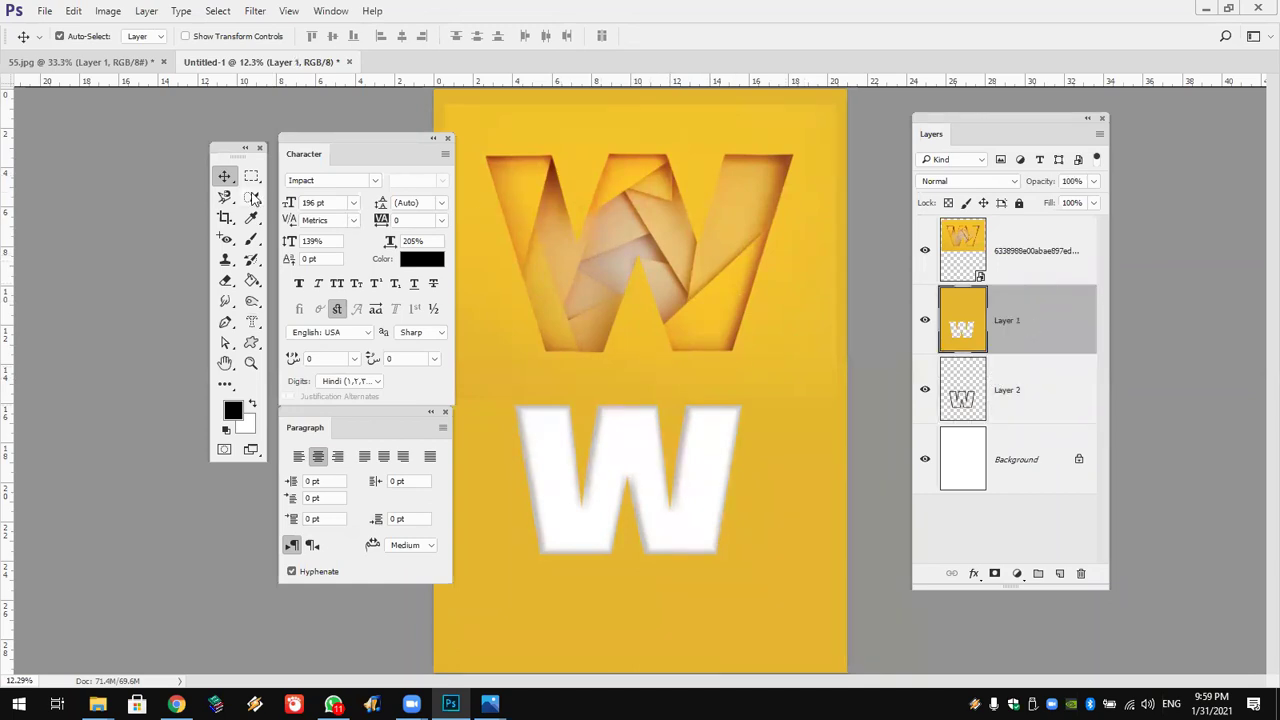
{"action": "left_click", "coordinate": [251, 197]}
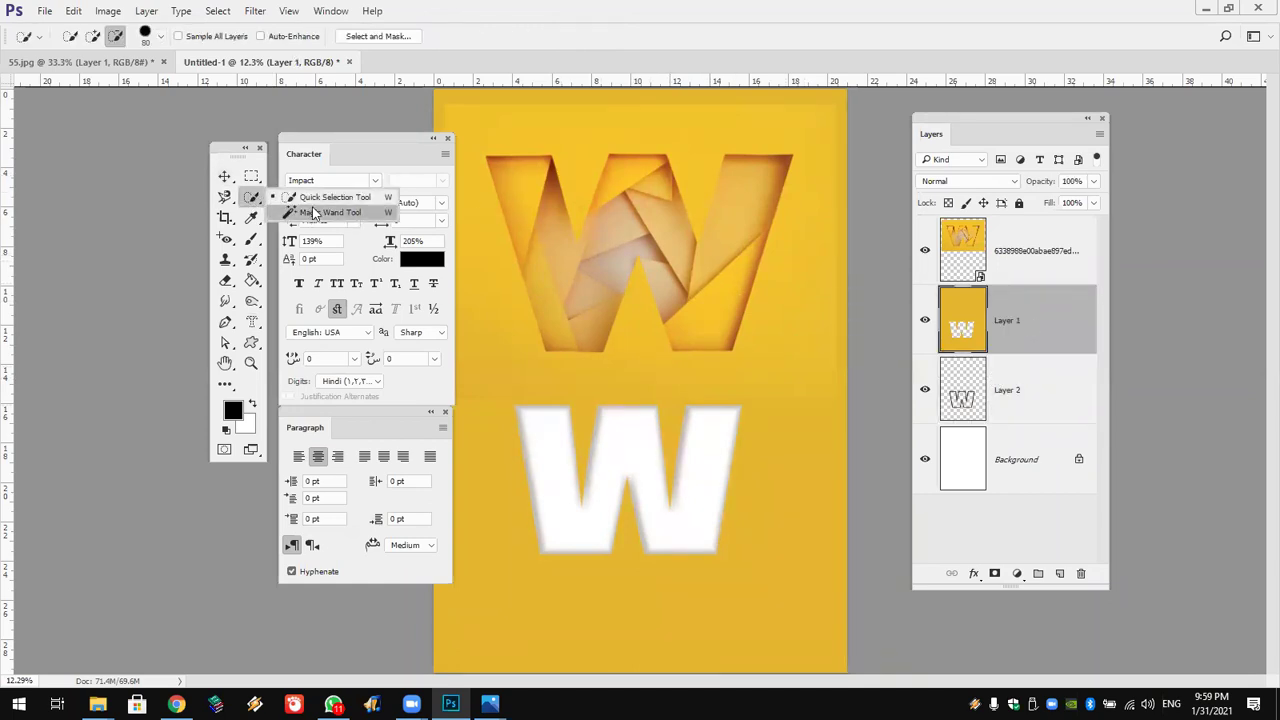
{"action": "left_click", "coordinate": [314, 213]}
{"action": "left_click", "coordinate": [613, 487]}
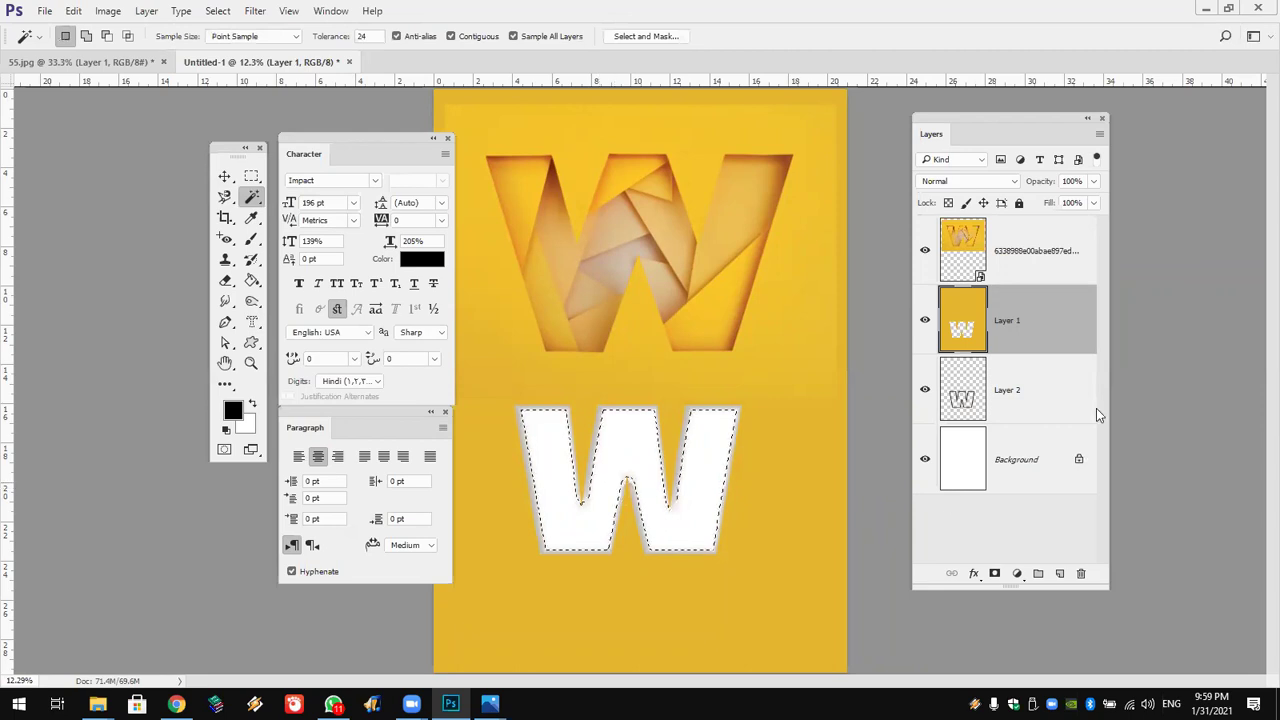
{"action": "left_click", "coordinate": [1055, 573]}
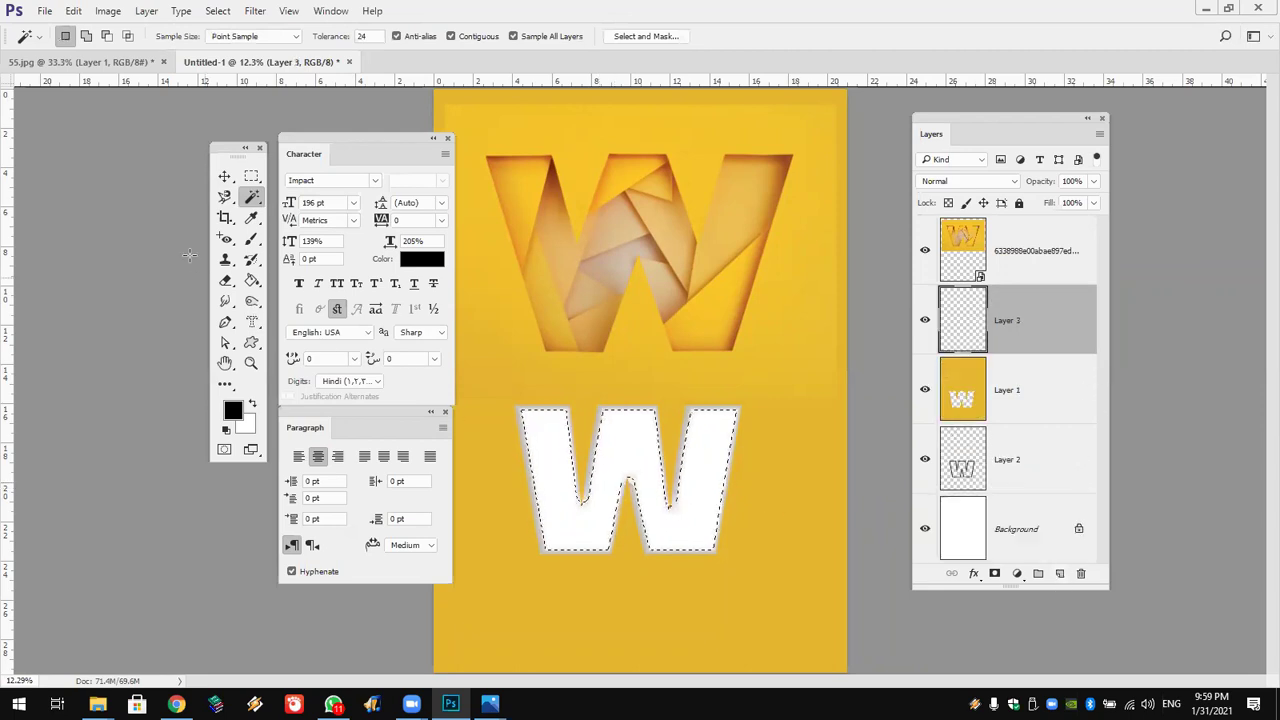
Fill the W selection with the poster's sampled yellow, then deselect.
{"action": "left_click", "coordinate": [252, 283]}
{"action": "left_click", "coordinate": [300, 296]}
{"action": "left_click", "coordinate": [233, 410]}
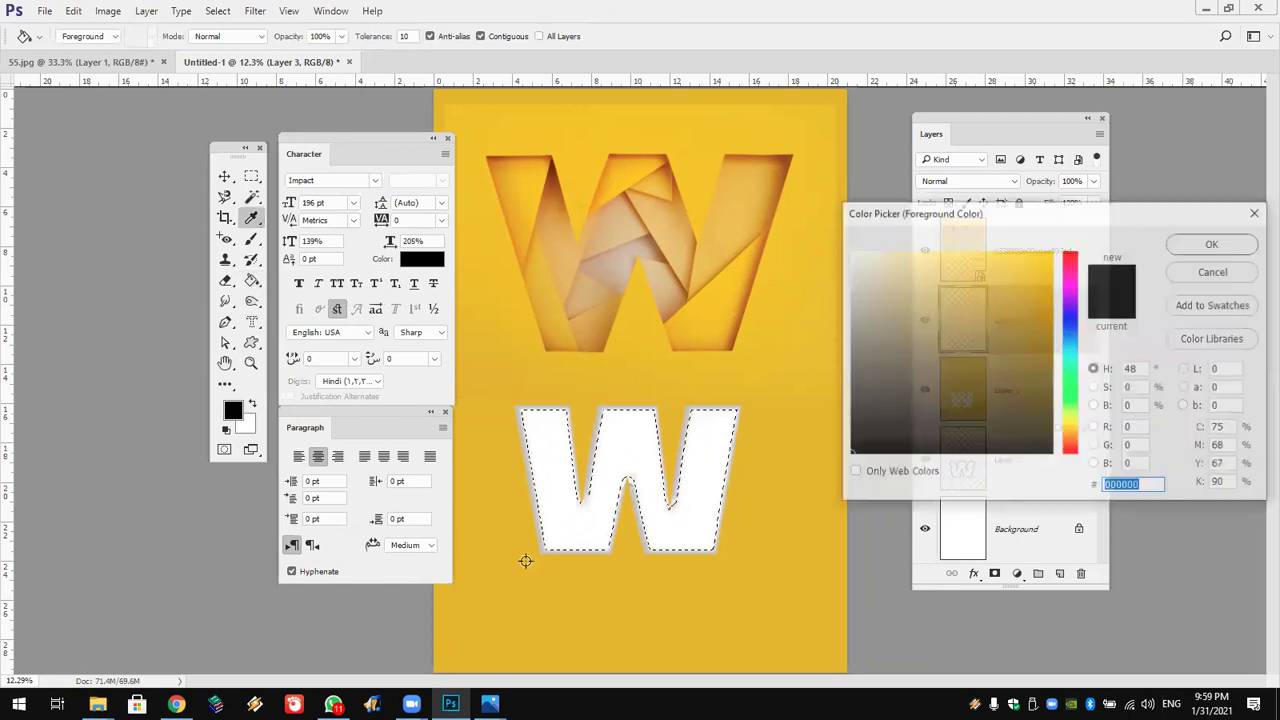
{"action": "left_click", "coordinate": [525, 561]}
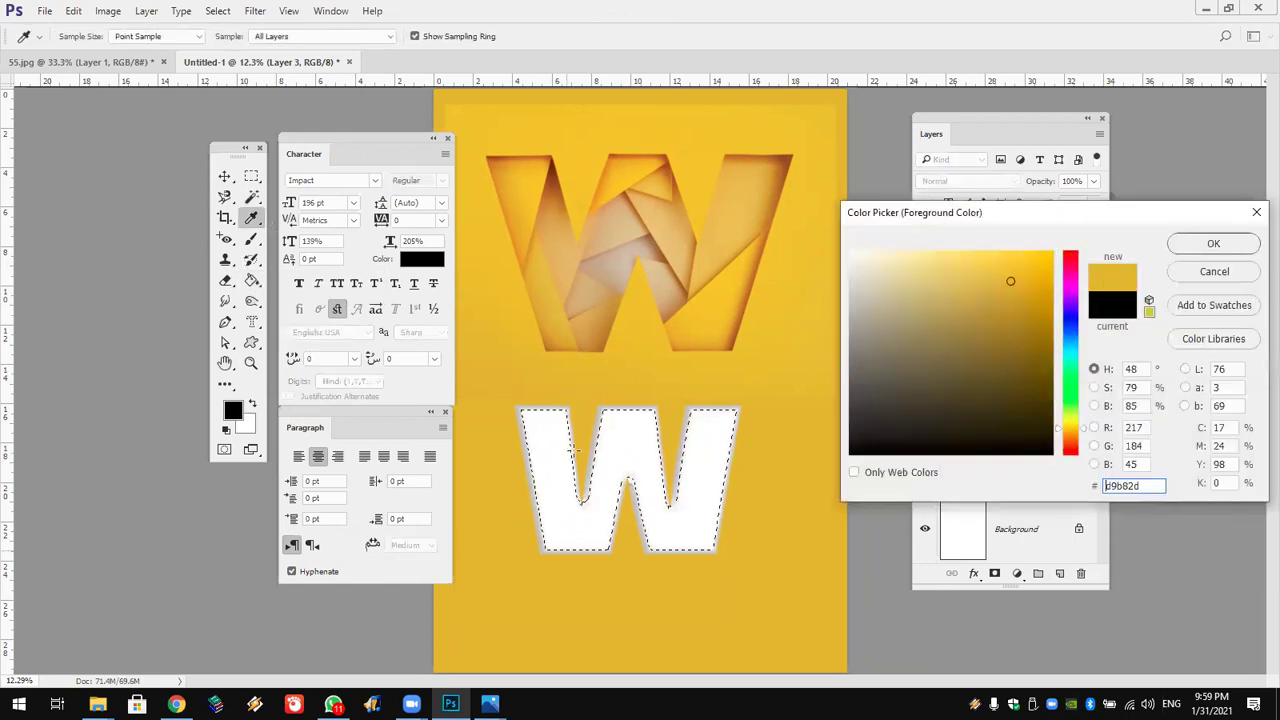
{"action": "key", "text": "Return"}
{"action": "left_click", "coordinate": [577, 530]}
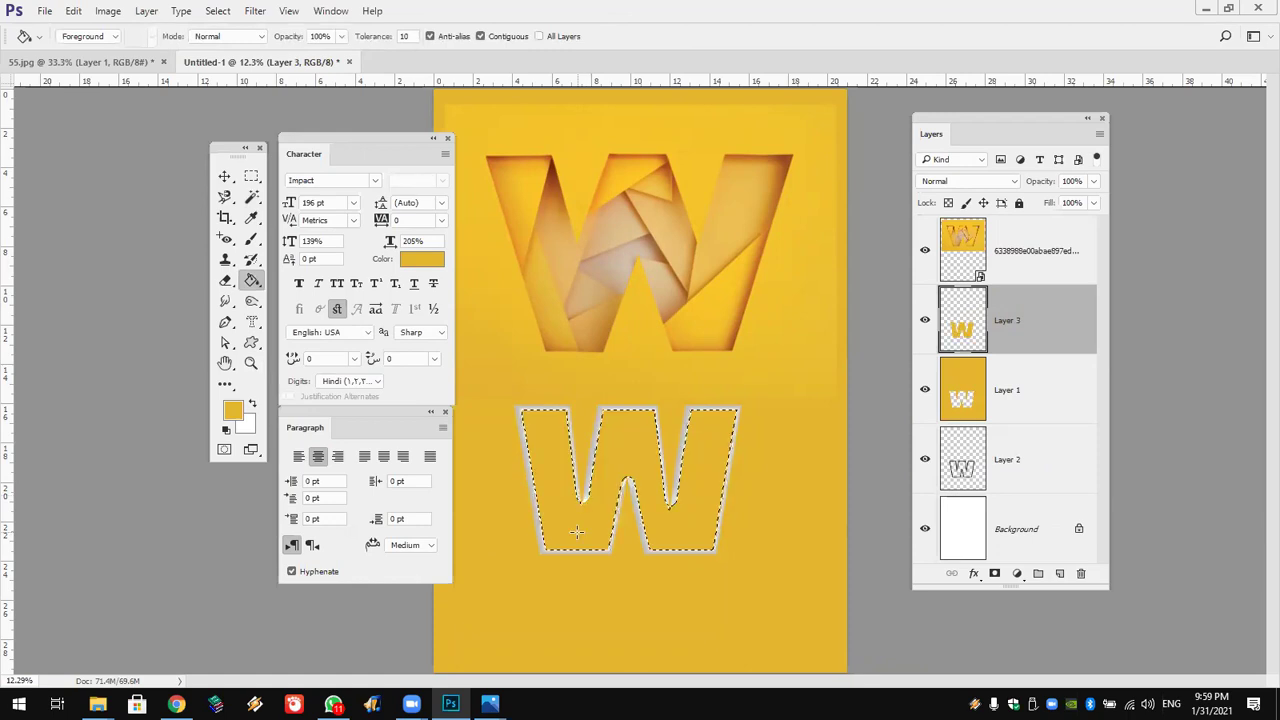
{"action": "key", "text": "ctrl+d"}
Drag Layer 3 down to sit just above the Background.
{"action": "left_click_drag", "start_coordinate": [1038, 335], "coordinate": [1027, 500]}
{"action": "left_click_drag", "start_coordinate": [1041, 340], "coordinate": [1030, 476]}
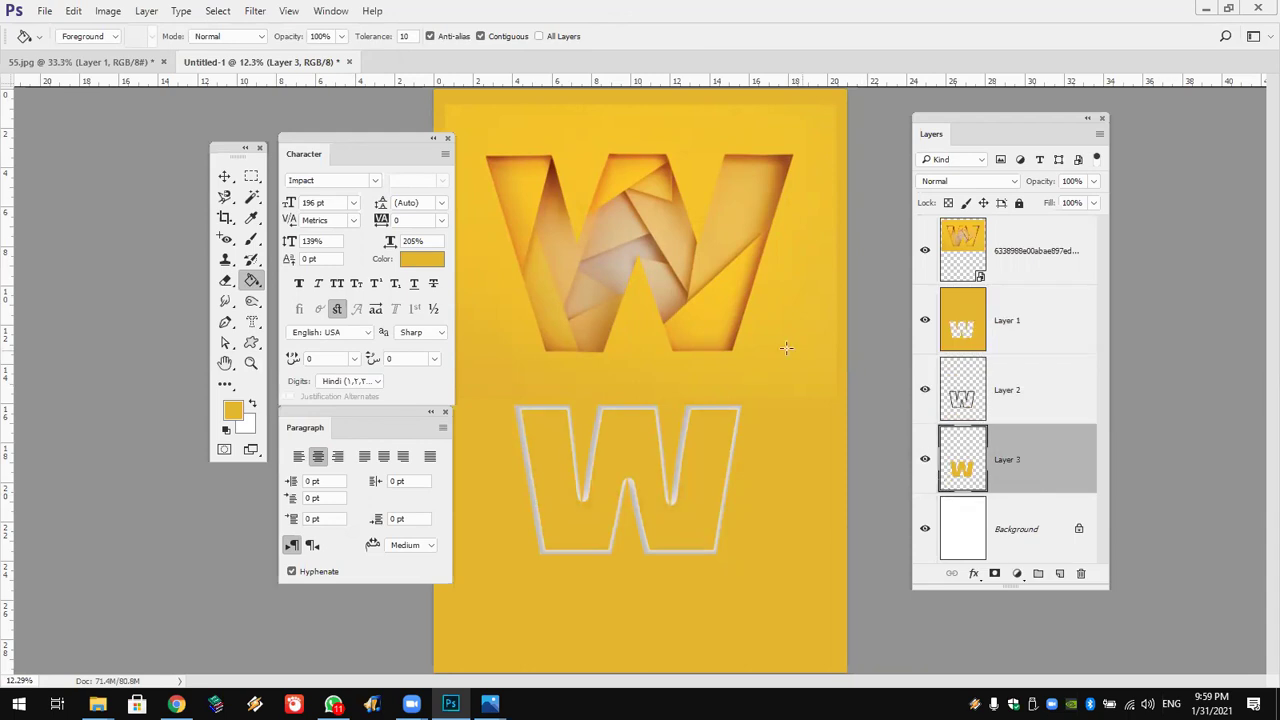
{"action": "left_click", "coordinate": [225, 176]}
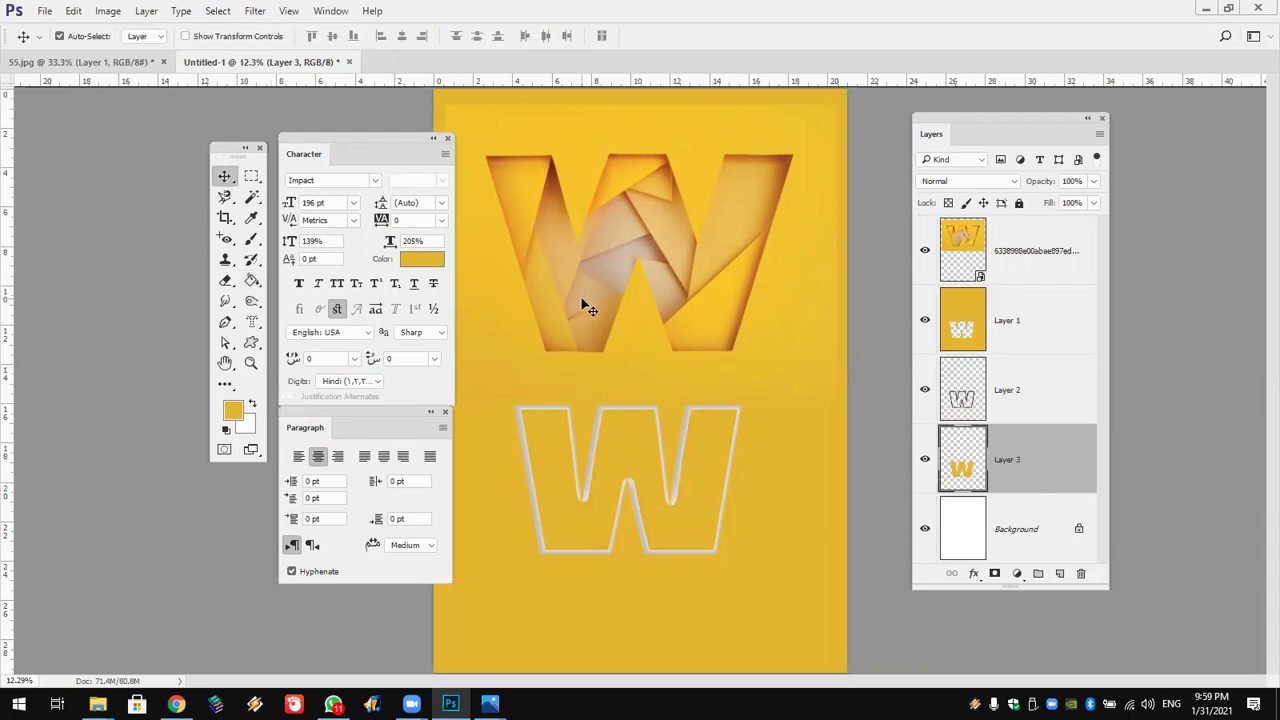
Rotate the yellow W about 41° and shift it up and to the left.
{"action": "key", "text": "ctrl+t"}
{"action": "left_click_drag", "start_coordinate": [756, 361], "coordinate": [830, 470]}
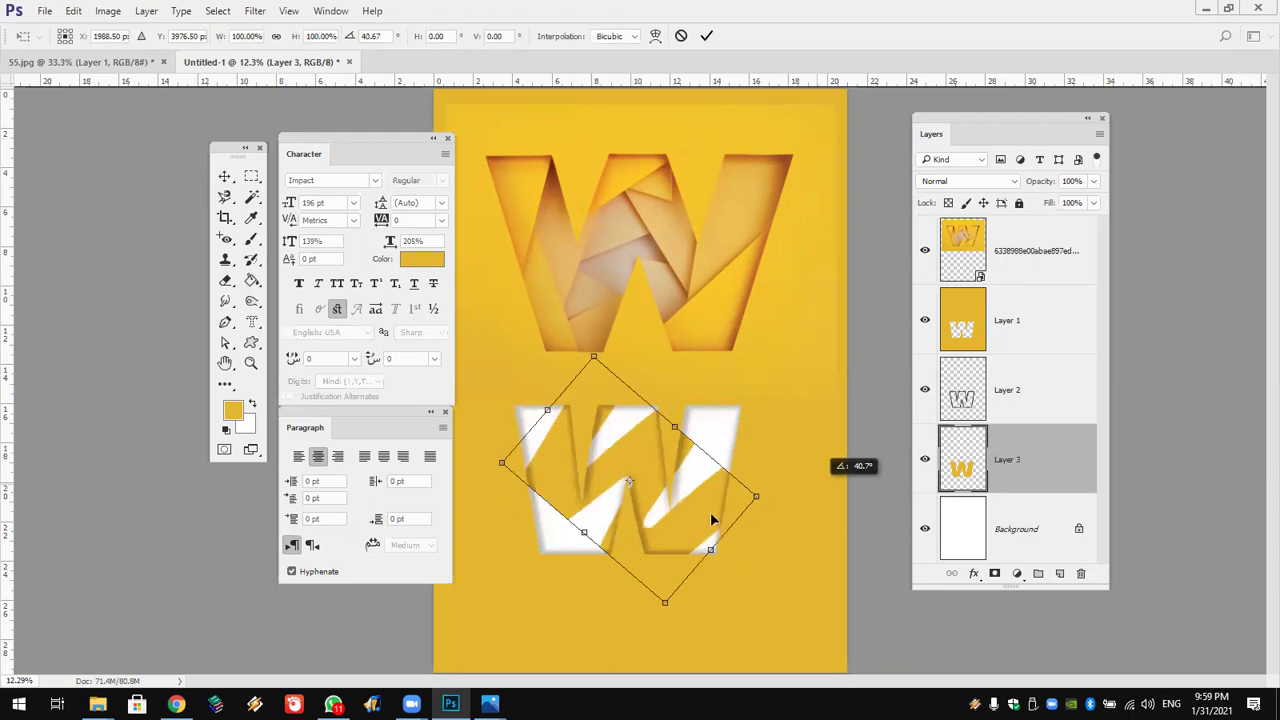
{"action": "left_click_drag", "start_coordinate": [557, 447], "coordinate": [463, 397]}
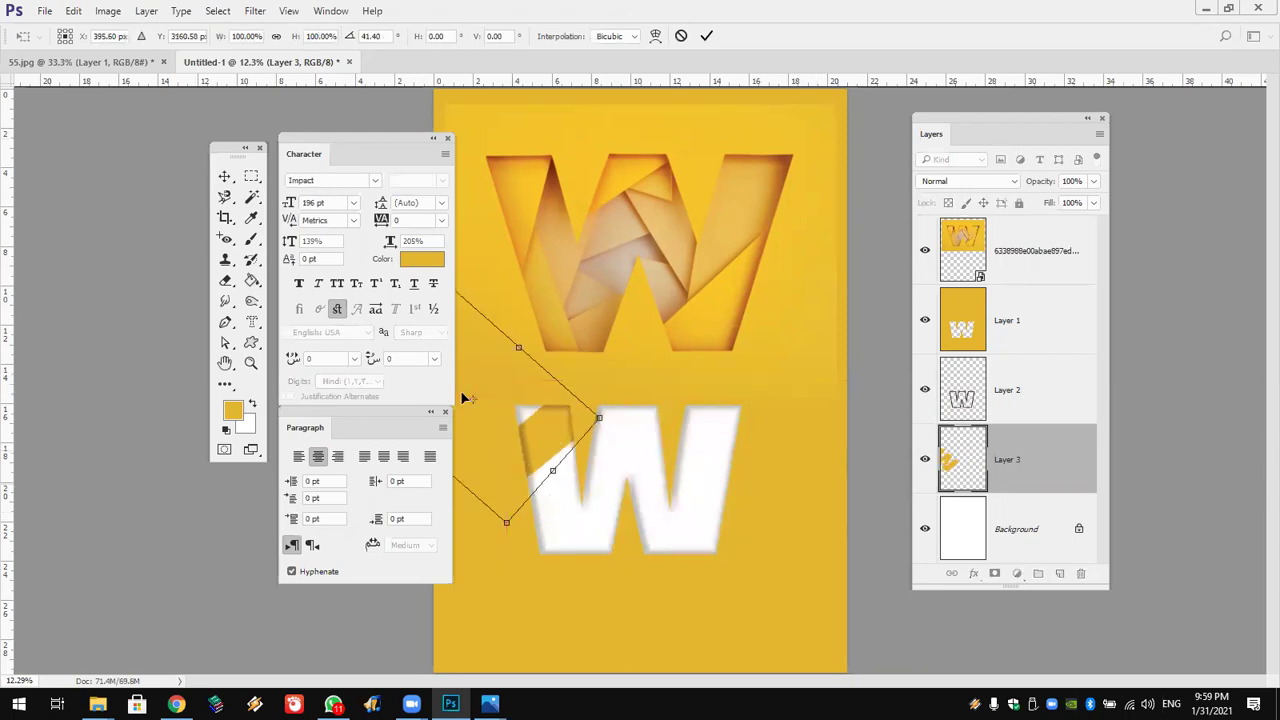
{"action": "left_click_drag", "start_coordinate": [543, 441], "coordinate": [545, 421]}
{"action": "left_click", "coordinate": [706, 37]}
Give the W a 33% opacity drop shadow at a 122° angle and 114 px distance.
{"action": "left_click", "coordinate": [973, 573]}
{"action": "left_click", "coordinate": [1025, 561]}
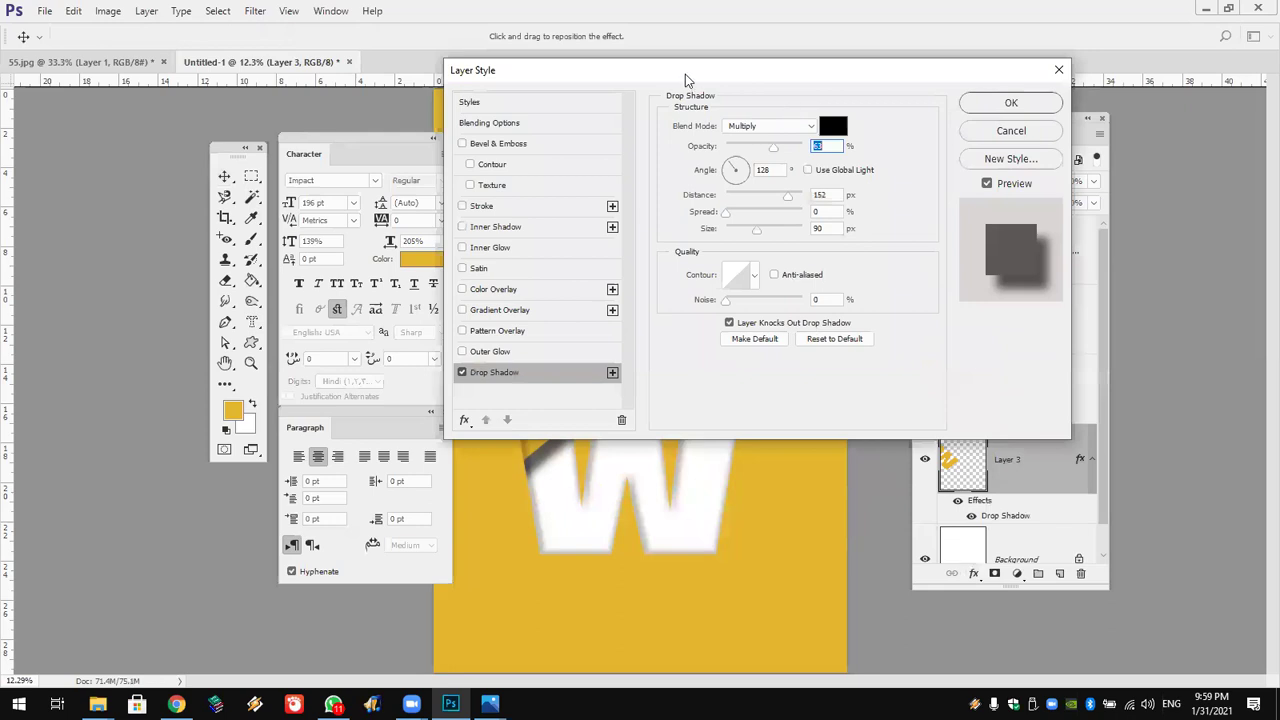
{"action": "left_click_drag", "start_coordinate": [793, 70], "coordinate": [989, 12]}
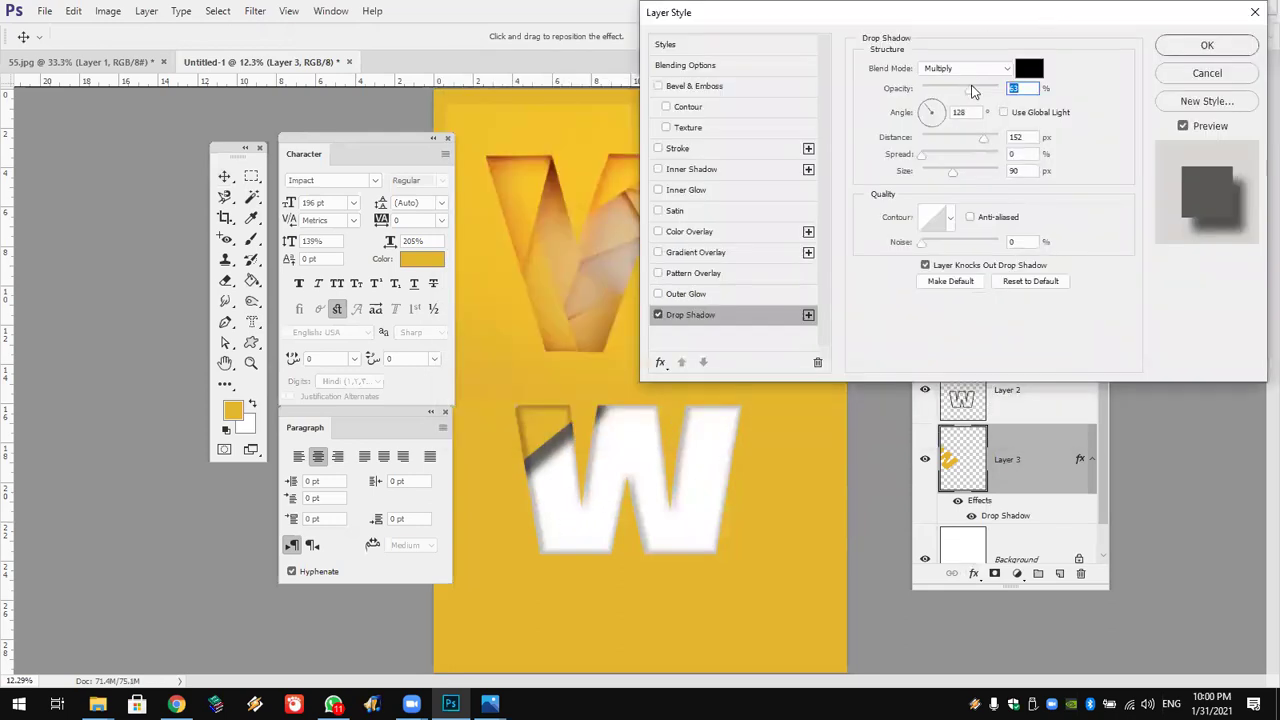
{"action": "left_click_drag", "start_coordinate": [963, 96], "coordinate": [945, 96]}
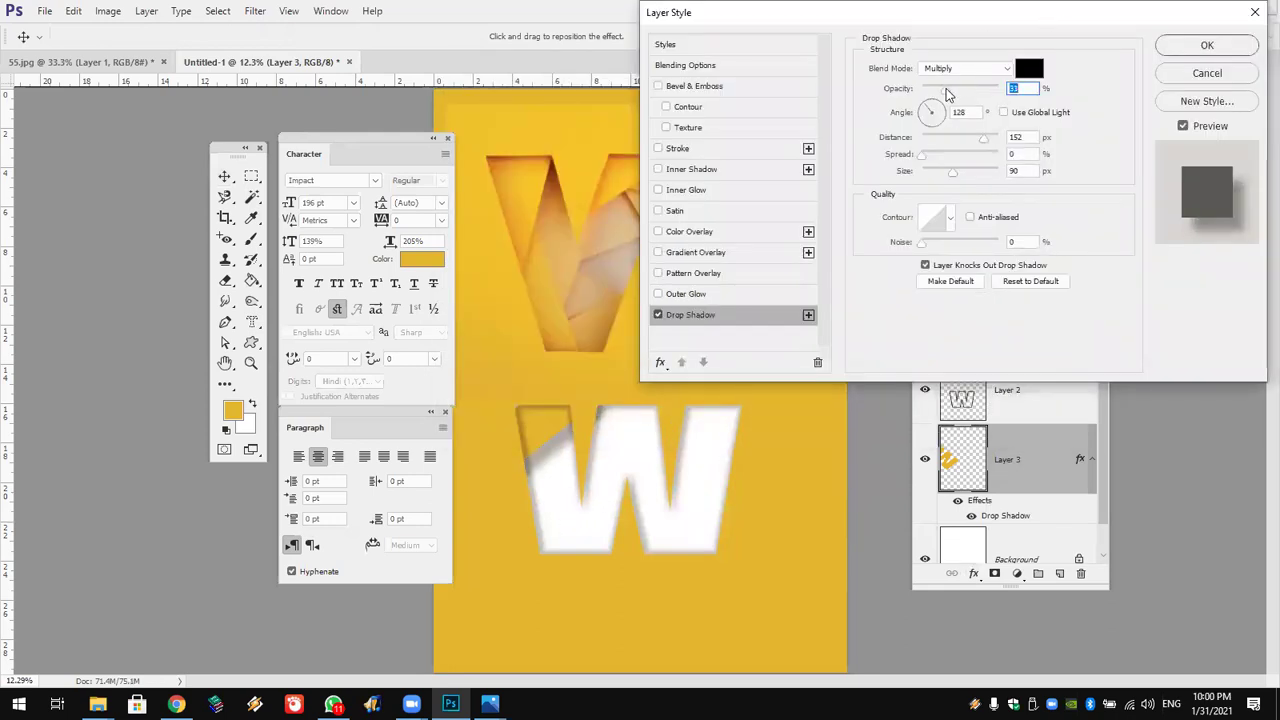
{"action": "mouse_move", "coordinate": [557, 514]}
{"action": "left_mouse_down"}
{"action": "mouse_move", "coordinate": [546, 503]}
{"action": "mouse_move", "coordinate": [554, 511]}
{"action": "left_mouse_up"}
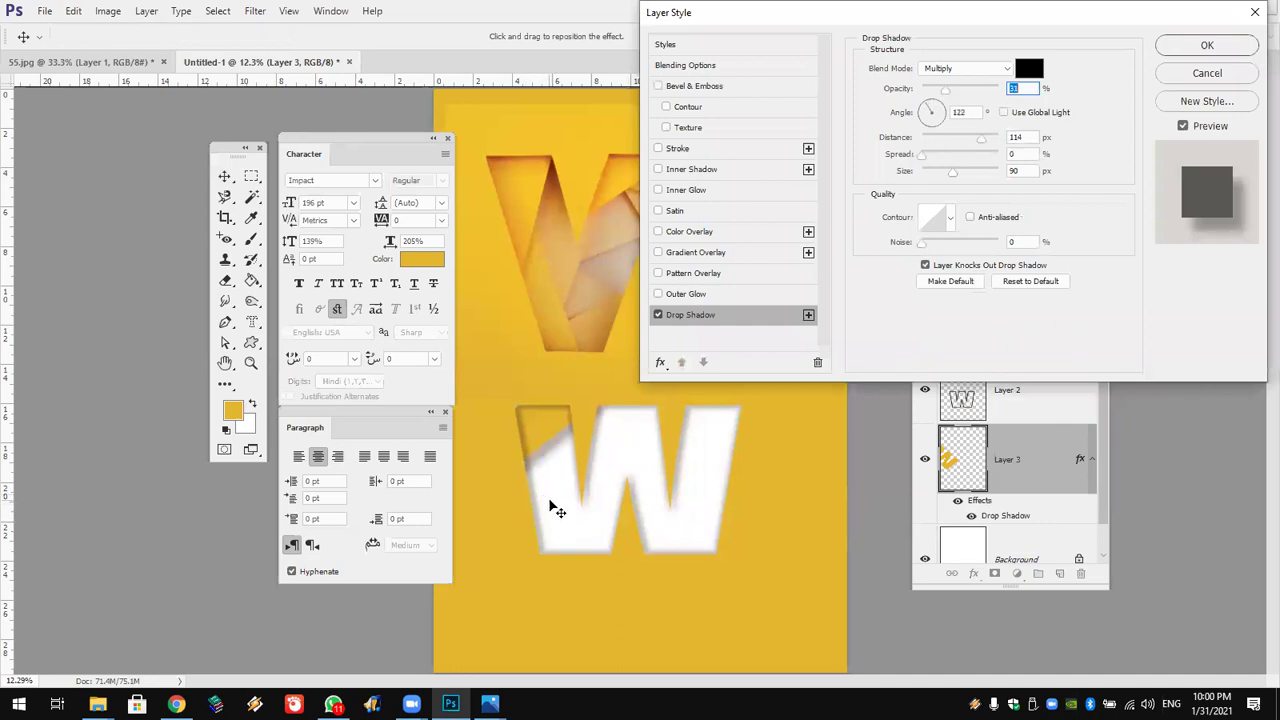
{"action": "left_click", "coordinate": [1208, 47]}
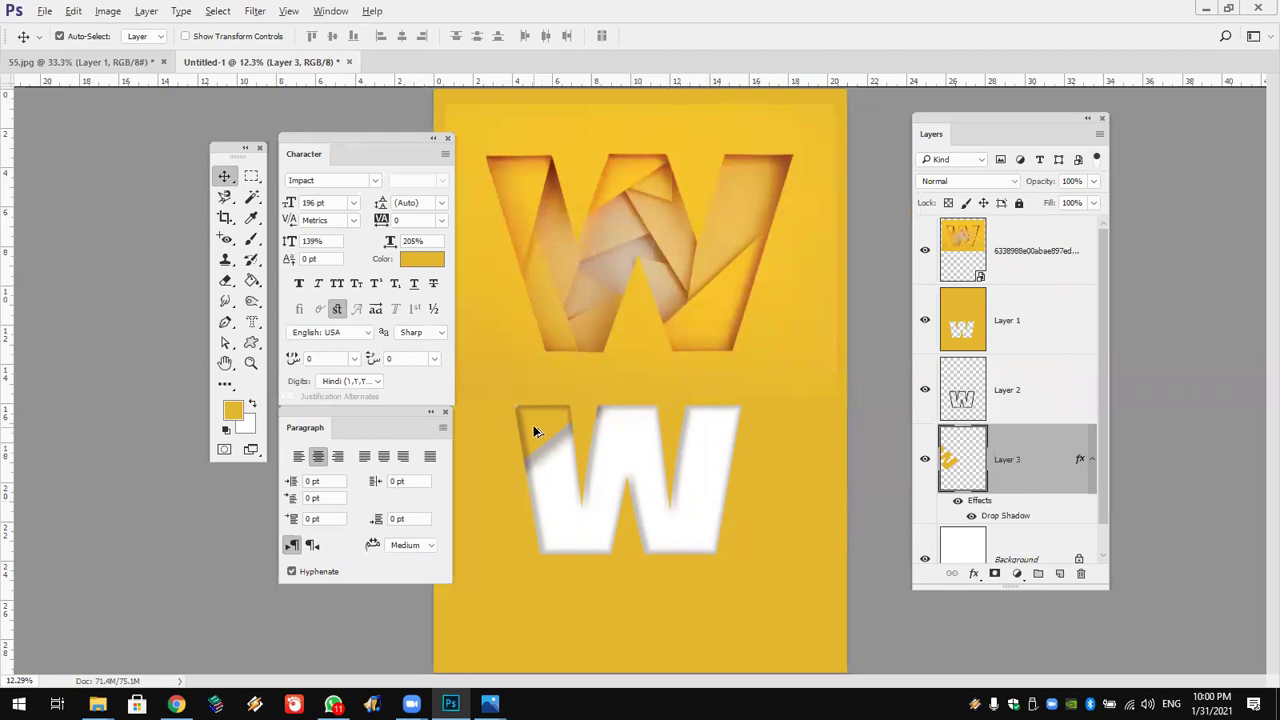
Move the yellow W up and right across the lower cut-out, then select Layer 2.
{"action": "left_click_drag", "start_coordinate": [535, 431], "coordinate": [775, 521]}
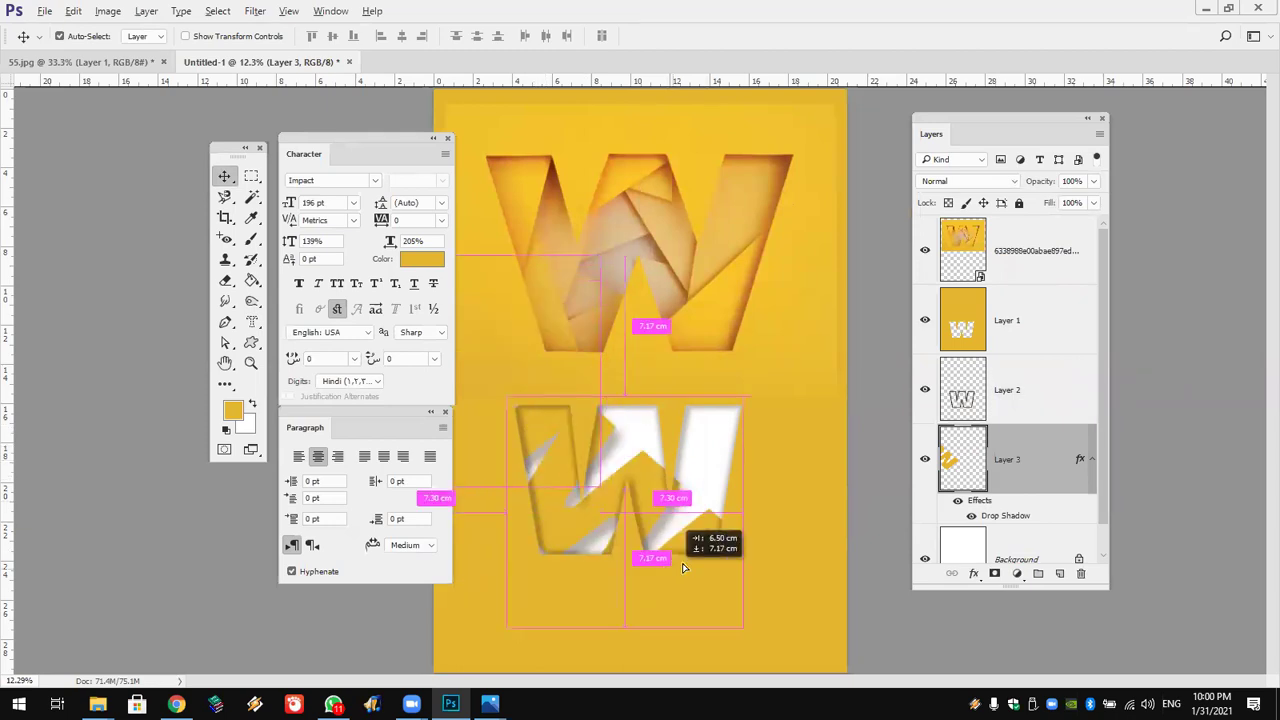
{"action": "mouse_move", "coordinate": [821, 464]}
{"action": "left_mouse_down"}
{"action": "mouse_move", "coordinate": [740, 425]}
{"action": "mouse_move", "coordinate": [718, 433]}
{"action": "mouse_move", "coordinate": [789, 466]}
{"action": "mouse_move", "coordinate": [703, 509]}
{"action": "mouse_move", "coordinate": [749, 506]}
{"action": "left_mouse_up"}
{"action": "left_click", "coordinate": [760, 526]}
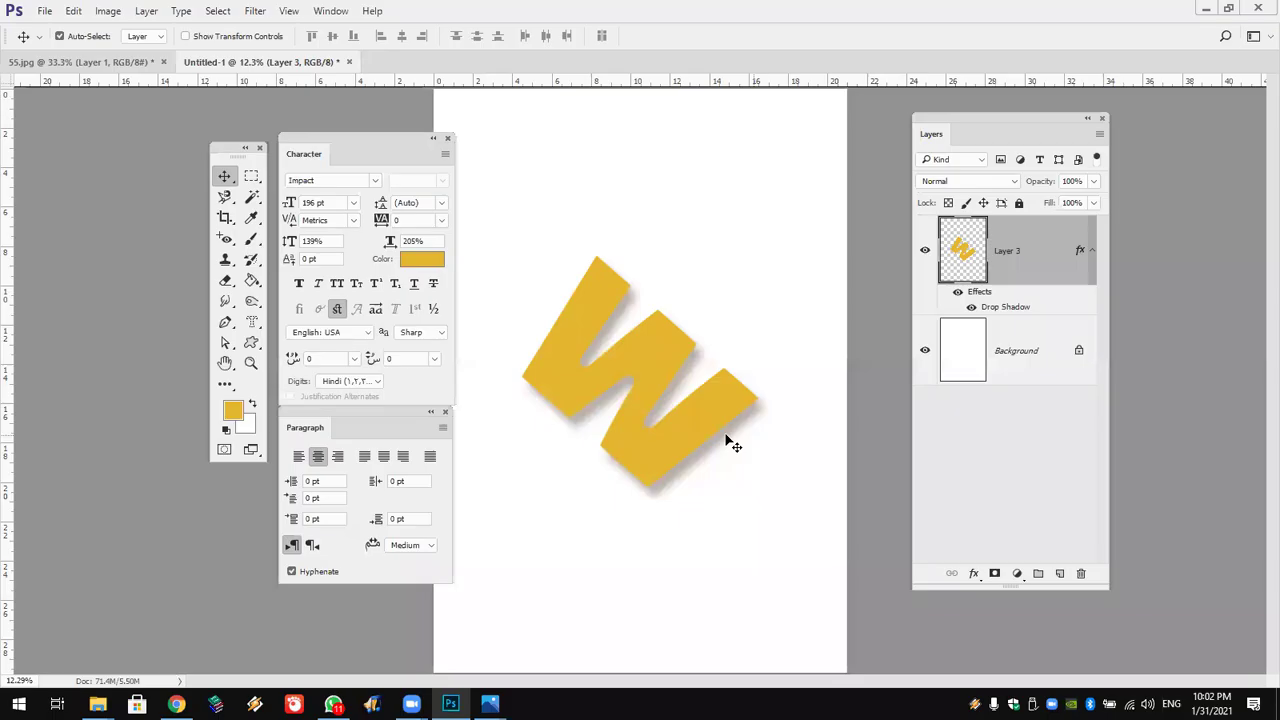
{"action": "left_click", "coordinate": [73, 10]}
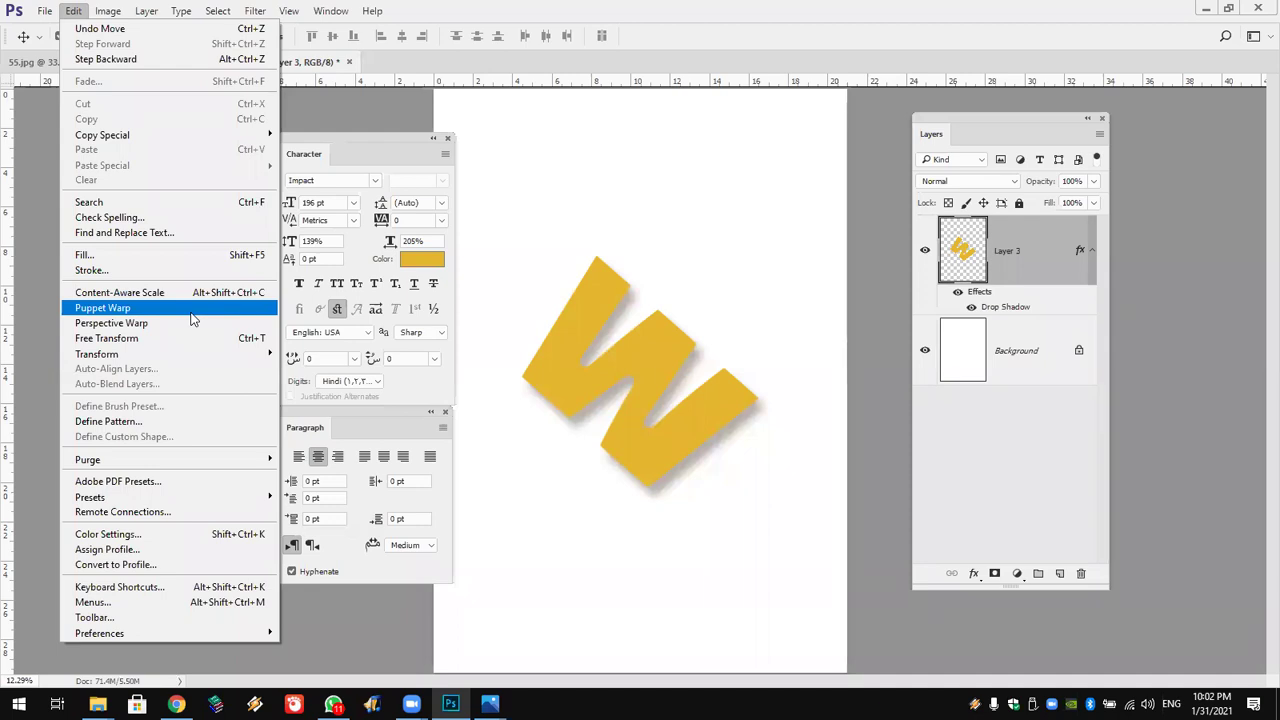
Puppet Warp the W, pinning it to lift the upper-left arm and rotate the lower part.
{"action": "left_click", "coordinate": [193, 316]}
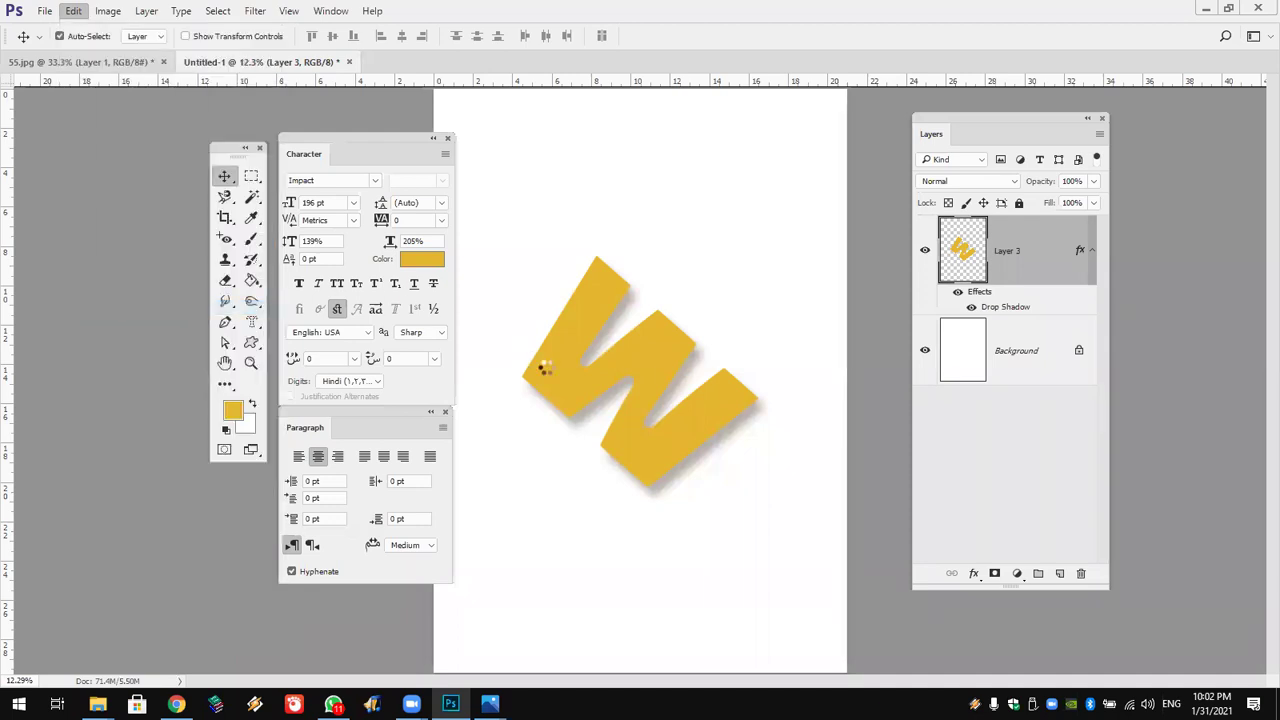
{"action": "left_click", "coordinate": [589, 288]}
{"action": "left_click", "coordinate": [541, 357]}
{"action": "left_click_drag", "start_coordinate": [562, 339], "coordinate": [553, 325]}
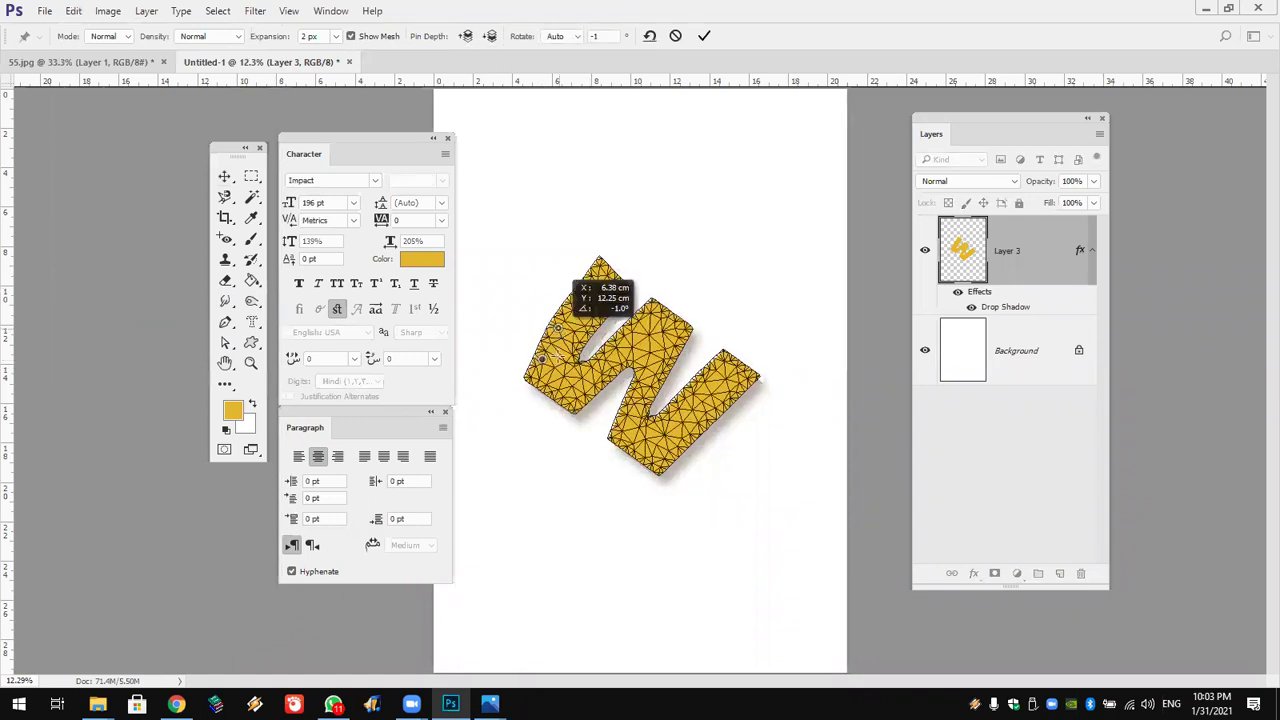
{"action": "left_click", "coordinate": [560, 382]}
{"action": "left_click", "coordinate": [580, 421]}
{"action": "left_click_drag", "start_coordinate": [596, 428], "coordinate": [632, 381]}
Bend the W's lower arm down-right, commit the warp, then delete the warped layer.
{"action": "left_click", "coordinate": [686, 401]}
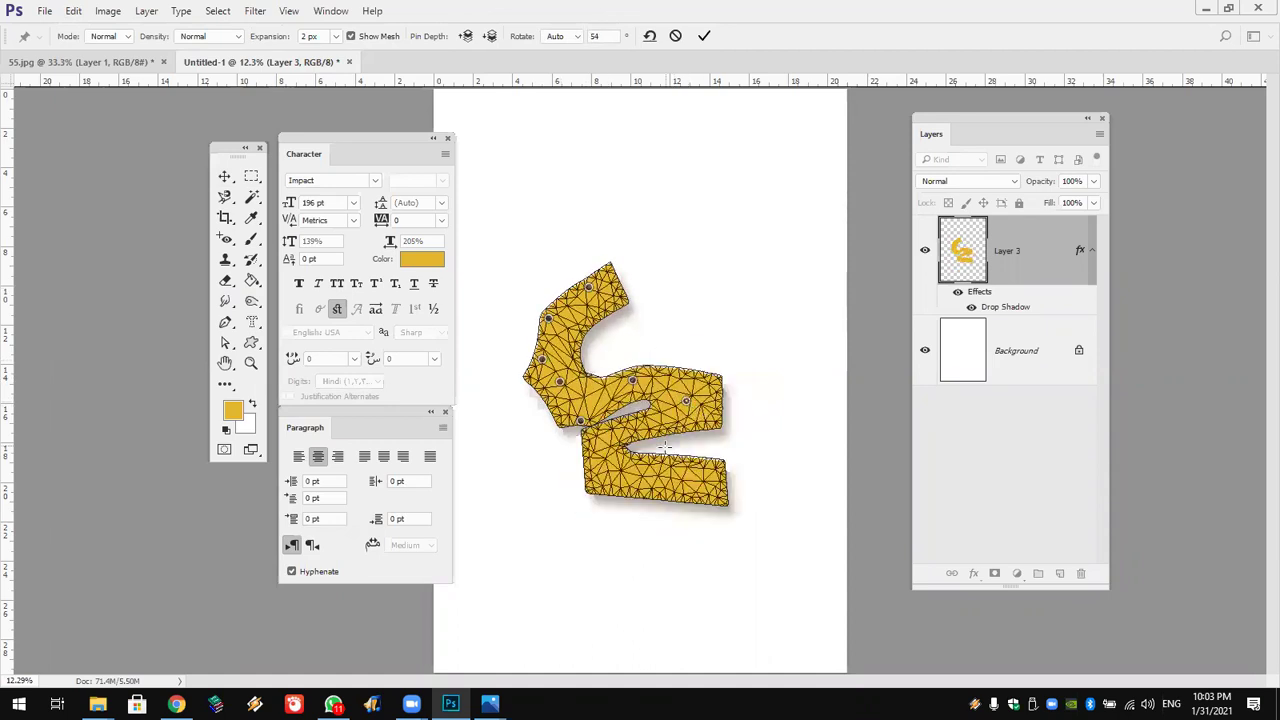
{"action": "left_click_drag", "start_coordinate": [648, 475], "coordinate": [648, 492]}
{"action": "left_click_drag", "start_coordinate": [734, 543], "coordinate": [735, 536]}
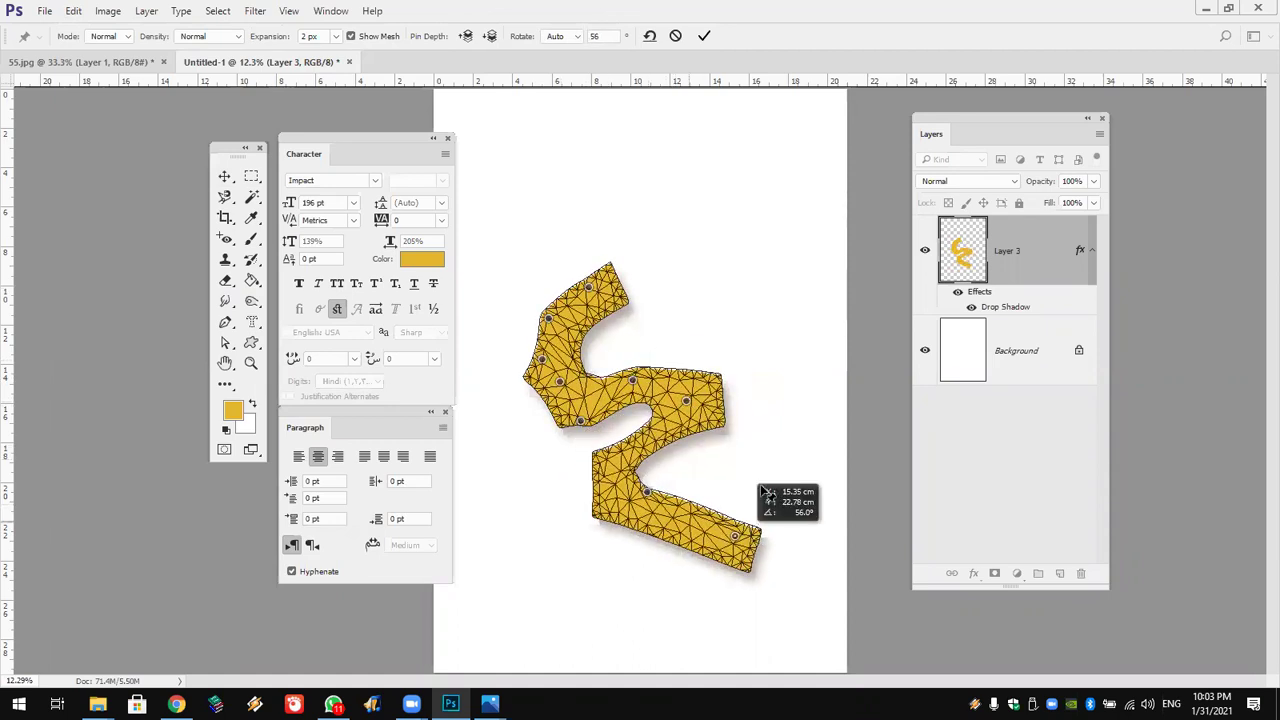
{"action": "left_click", "coordinate": [704, 36]}
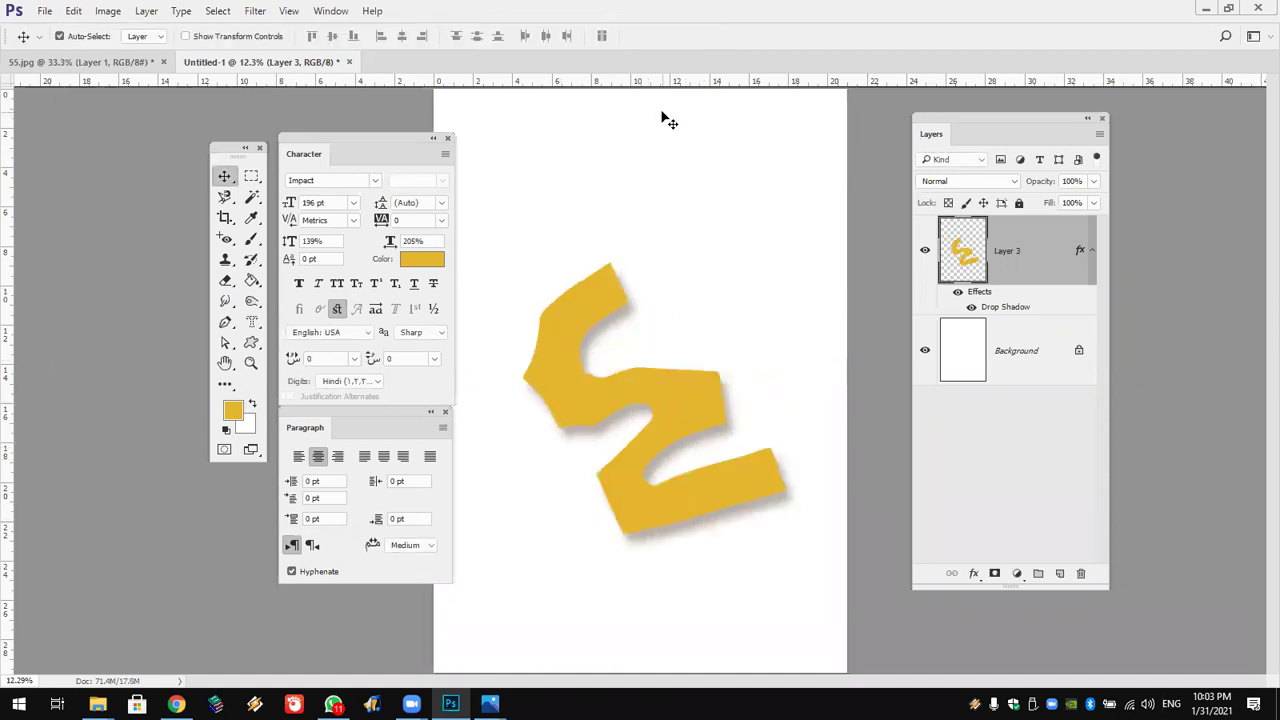
{"action": "key", "text": "Delete"}
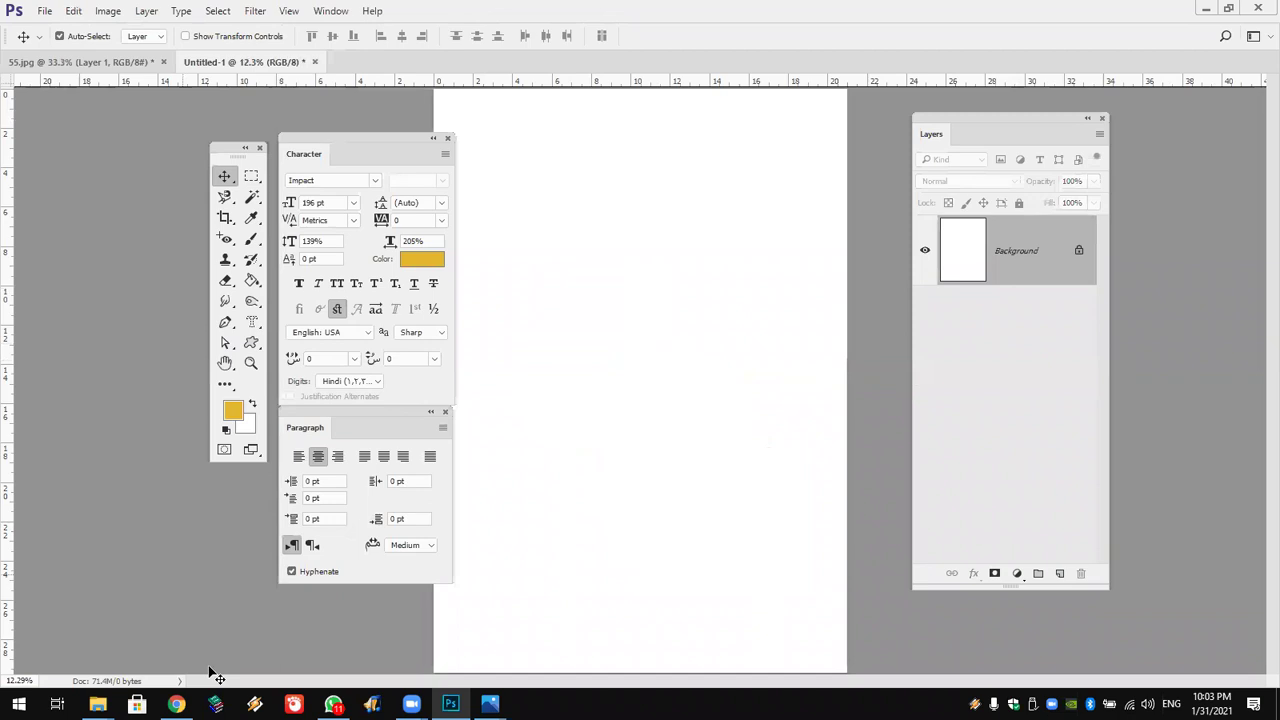
{"action": "mouse_move", "coordinate": [333, 704]}
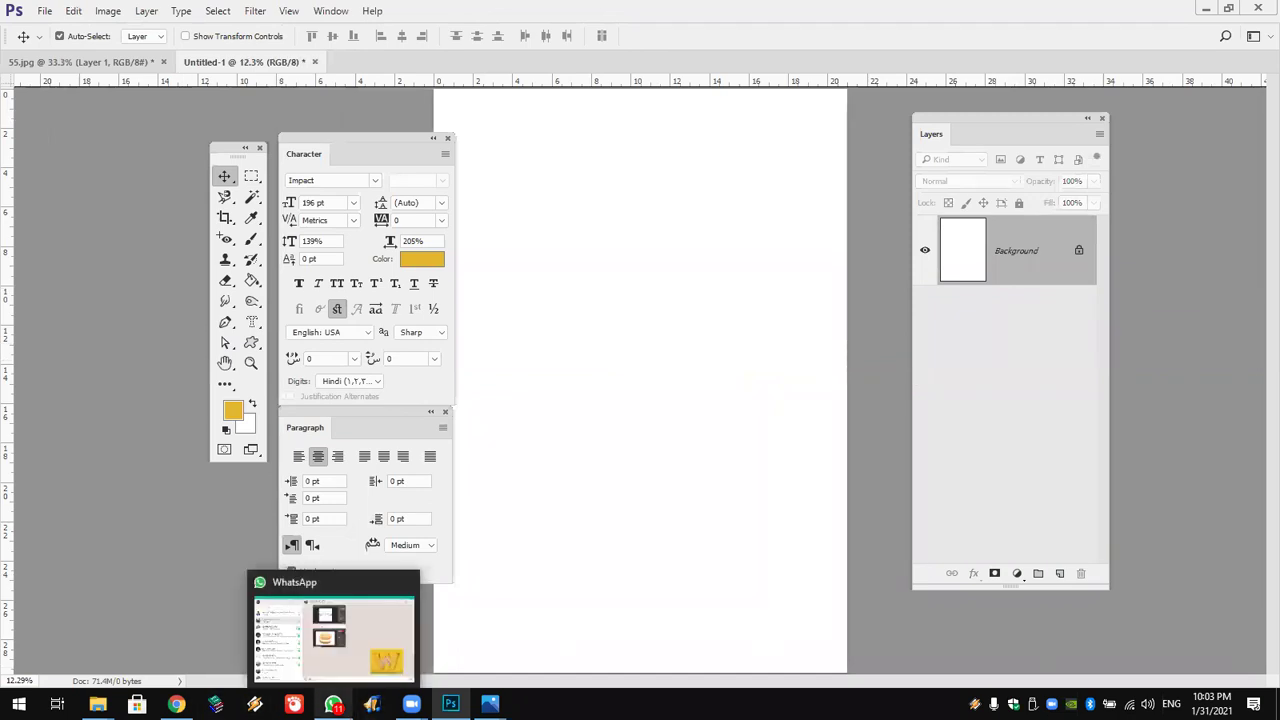
Drag the downloaded red paper-rose JPG from the desktop onto the Photoshop canvas.
{"action": "left_click", "coordinate": [176, 704]}
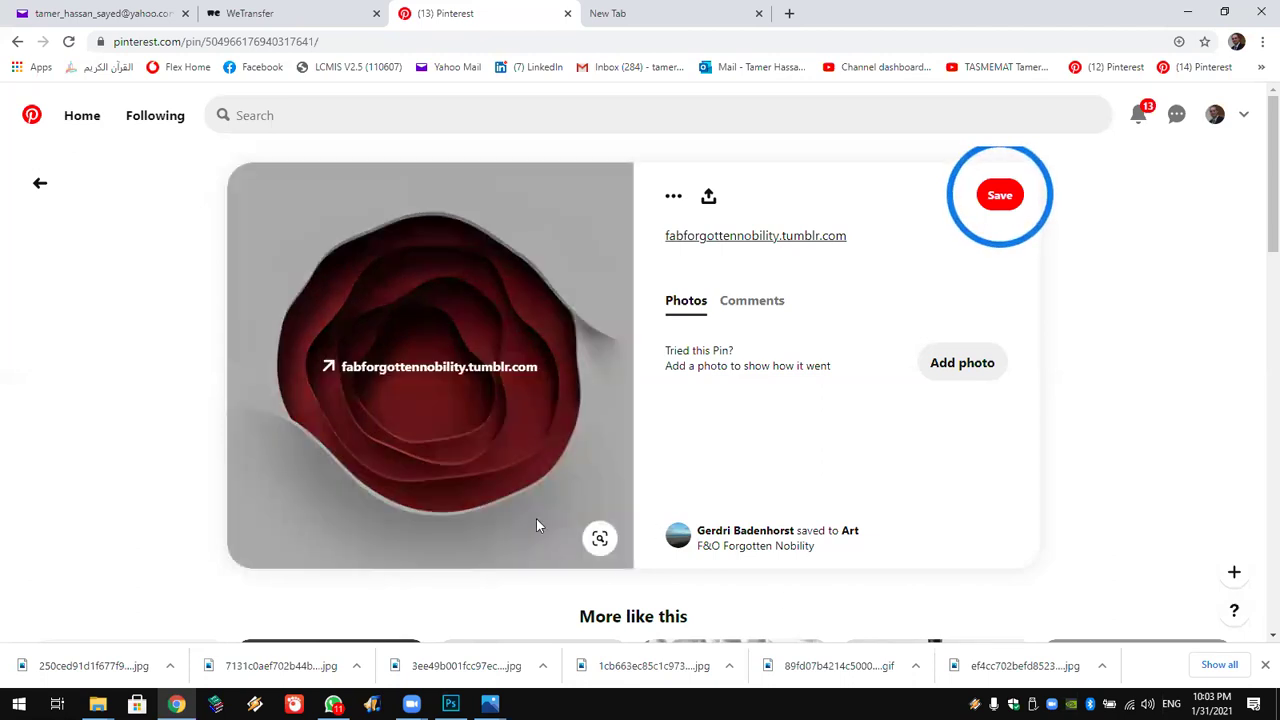
{"action": "key", "text": "super+d"}
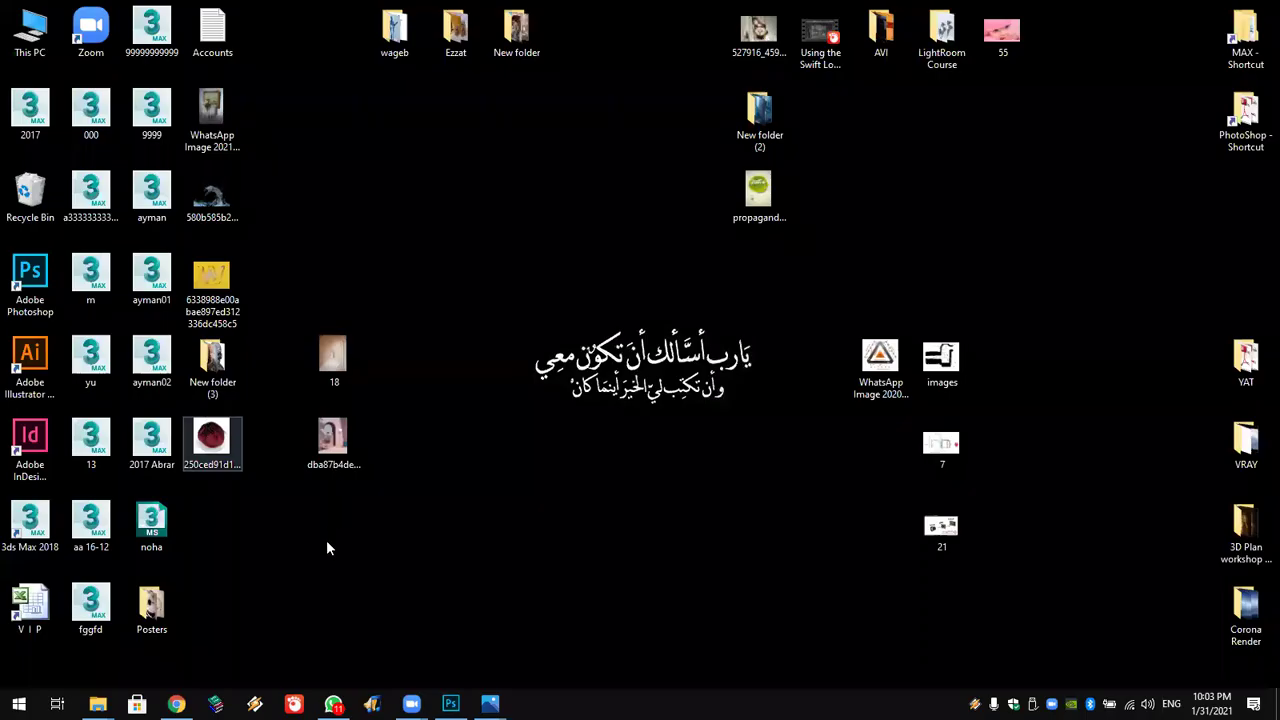
{"action": "left_click_drag", "start_coordinate": [211, 437], "coordinate": [433, 535]}
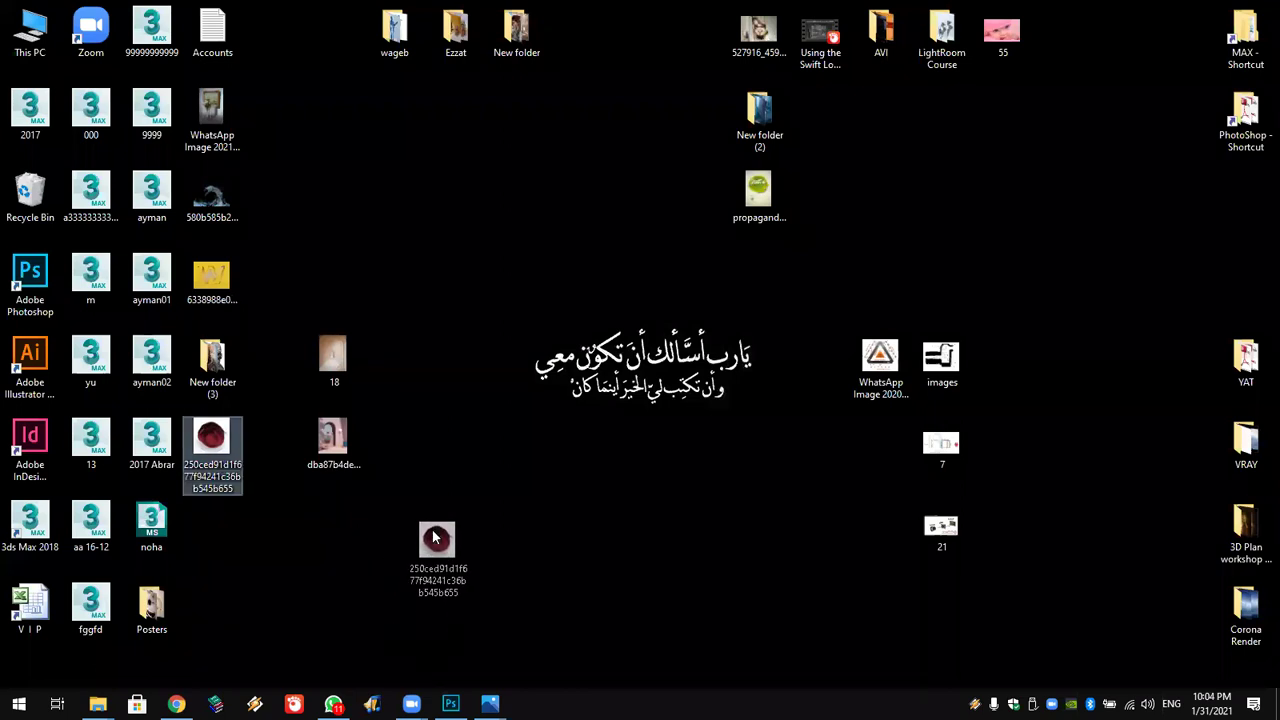
{"action": "mouse_move", "coordinate": [433, 537]}
{"action": "left_mouse_down"}
{"action": "mouse_move", "coordinate": [450, 697]}
{"action": "mouse_move", "coordinate": [663, 277]}
{"action": "left_mouse_up"}
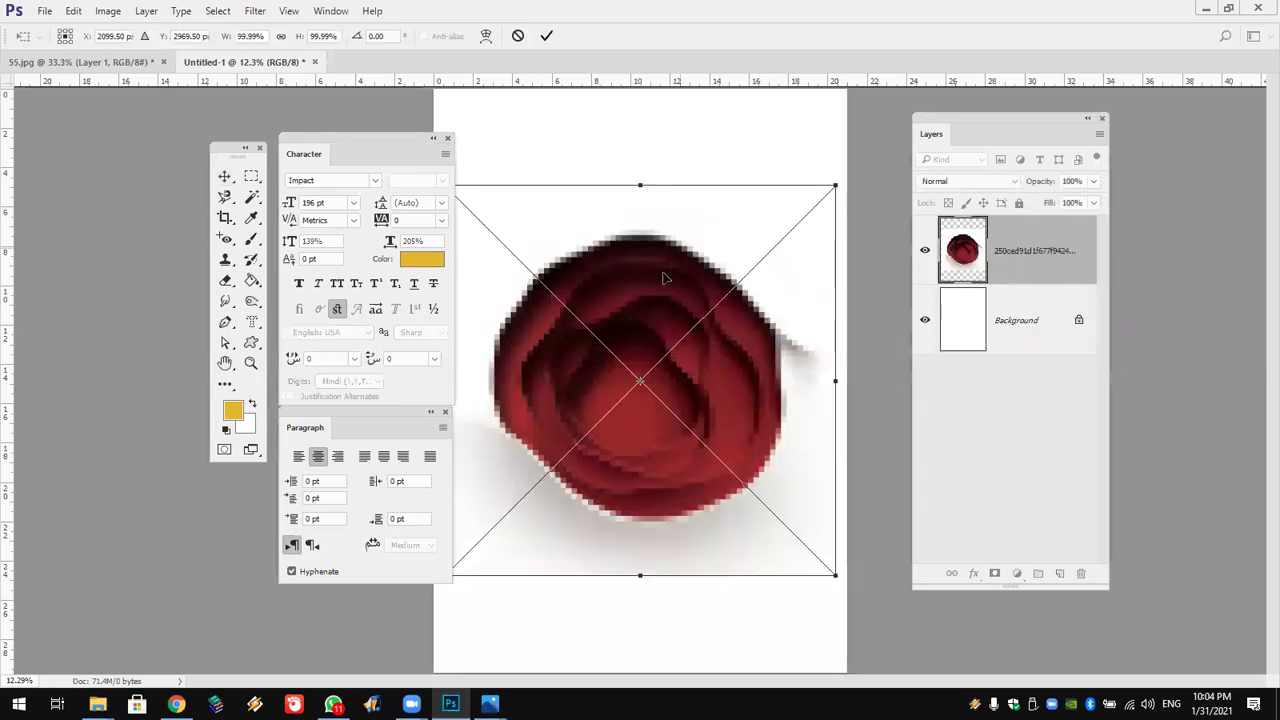
Commit the placed rose, close the Character and Paragraph panels, and move the rose to the top.
{"action": "mouse_move", "coordinate": [665, 187]}
{"action": "left_mouse_down"}
{"action": "mouse_move", "coordinate": [645, 192]}
{"action": "mouse_move", "coordinate": [640, 122]}
{"action": "left_mouse_up"}
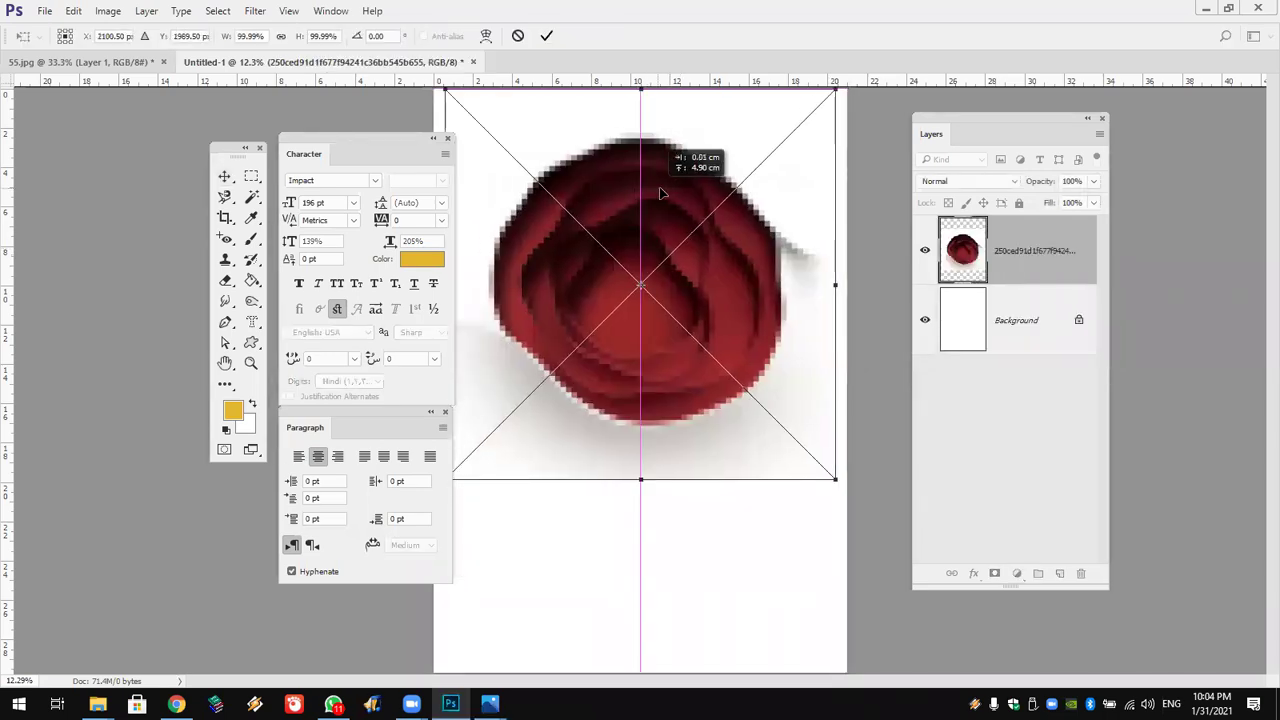
{"action": "left_click", "coordinate": [549, 38]}
{"action": "left_click", "coordinate": [447, 138]}
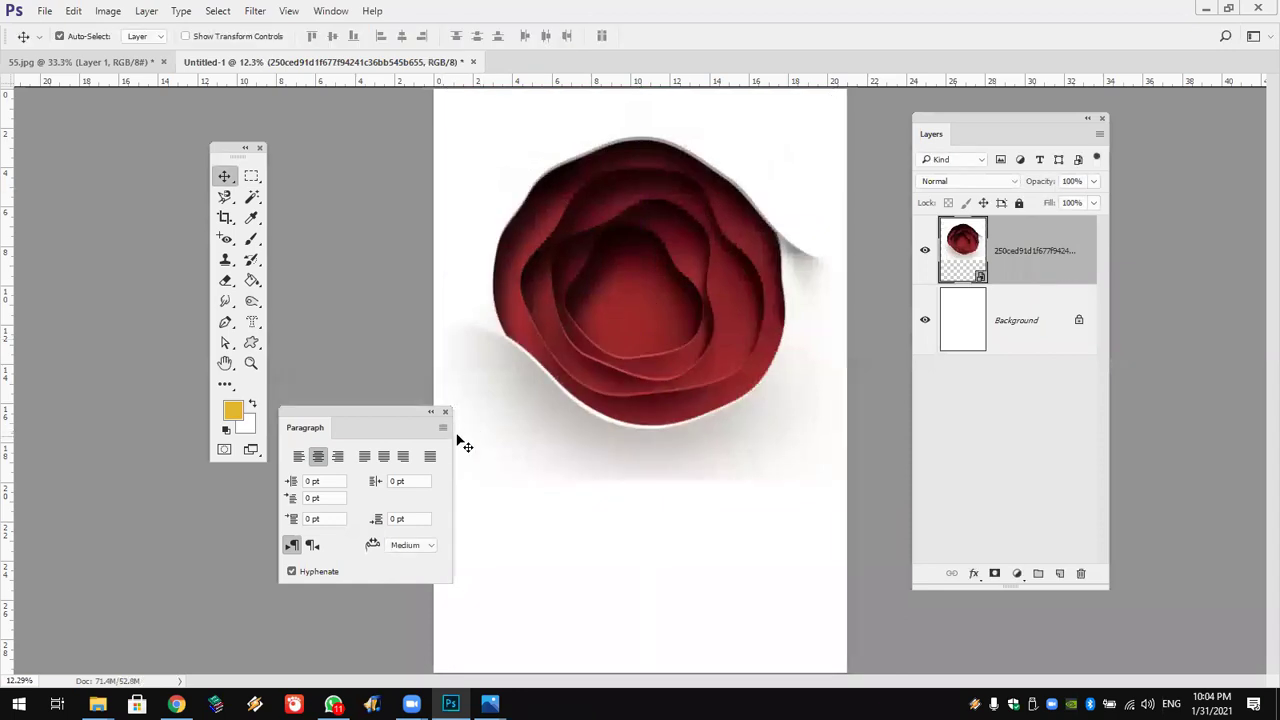
{"action": "left_click", "coordinate": [445, 411]}
{"action": "left_click_drag", "start_coordinate": [758, 293], "coordinate": [728, 255]}
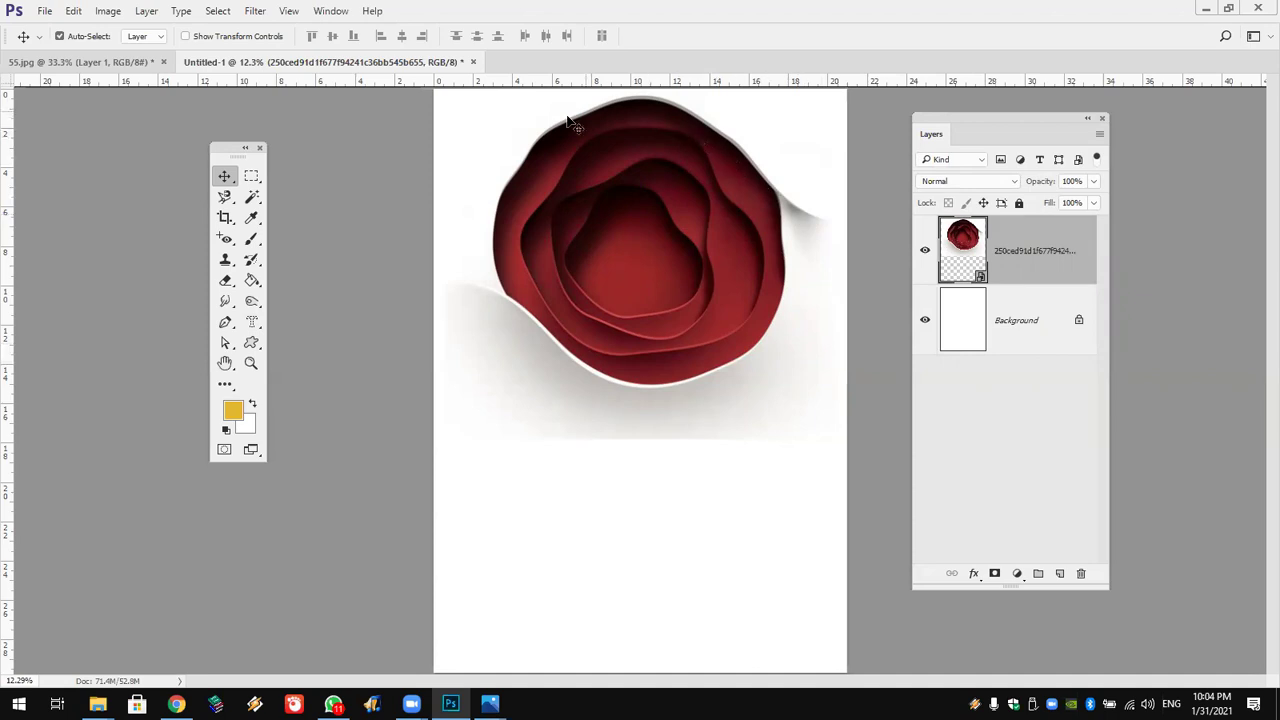
Draw a freehand Lasso blob selection in the lower page, redrawing it once.
{"action": "left_click", "coordinate": [224, 196]}
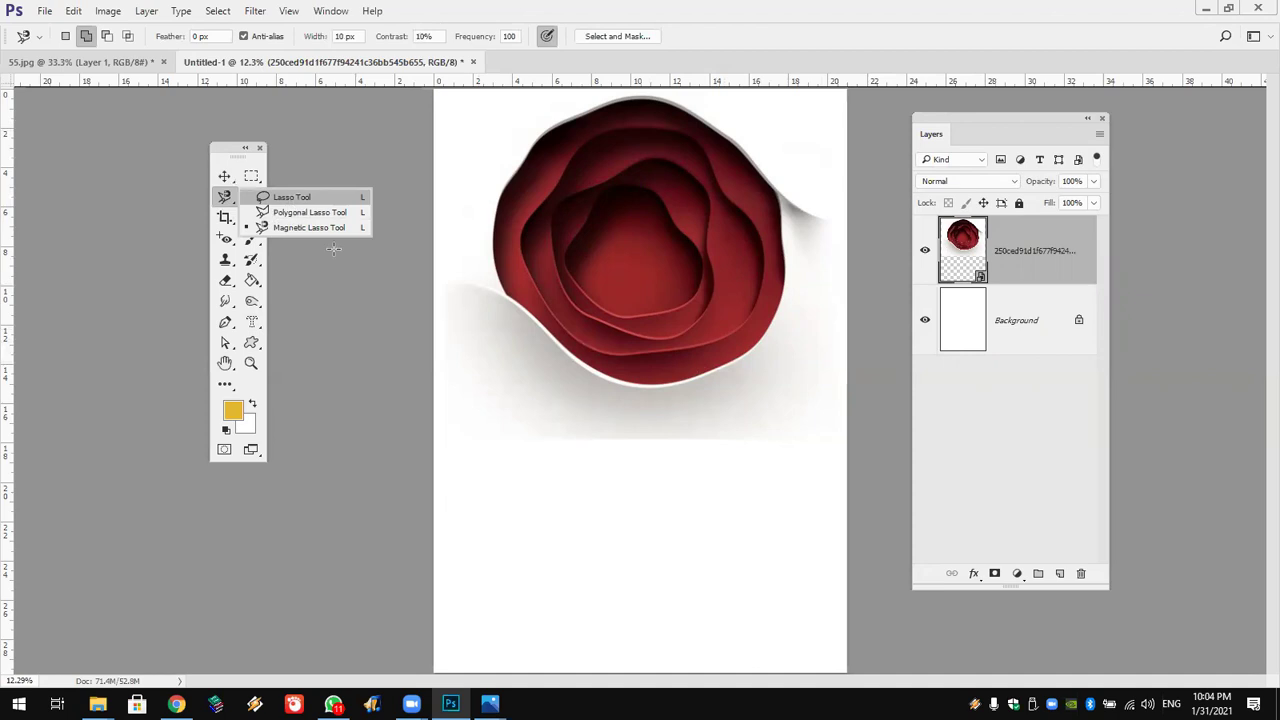
{"action": "left_click", "coordinate": [285, 197]}
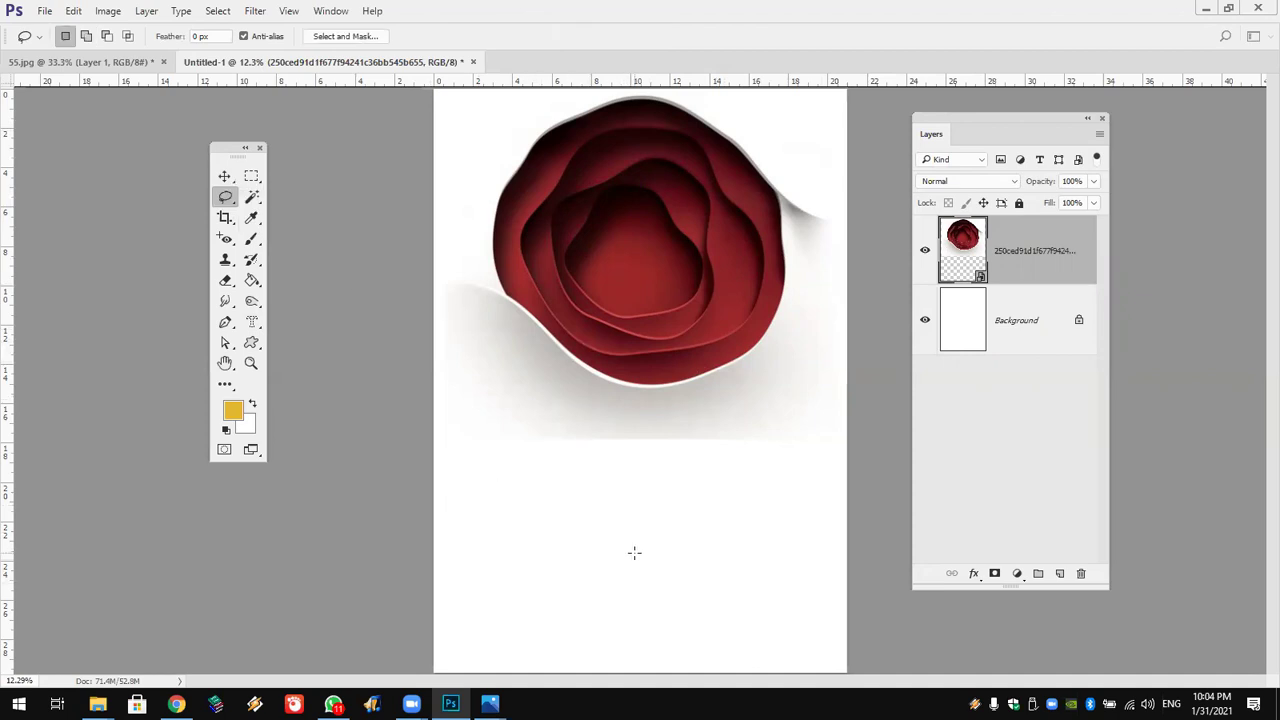
{"action": "mouse_move", "coordinate": [634, 517]}
{"action": "left_mouse_down"}
{"action": "mouse_move", "coordinate": [619, 629]}
{"action": "mouse_move", "coordinate": [711, 629]}
{"action": "mouse_move", "coordinate": [709, 574]}
{"action": "left_mouse_up"}
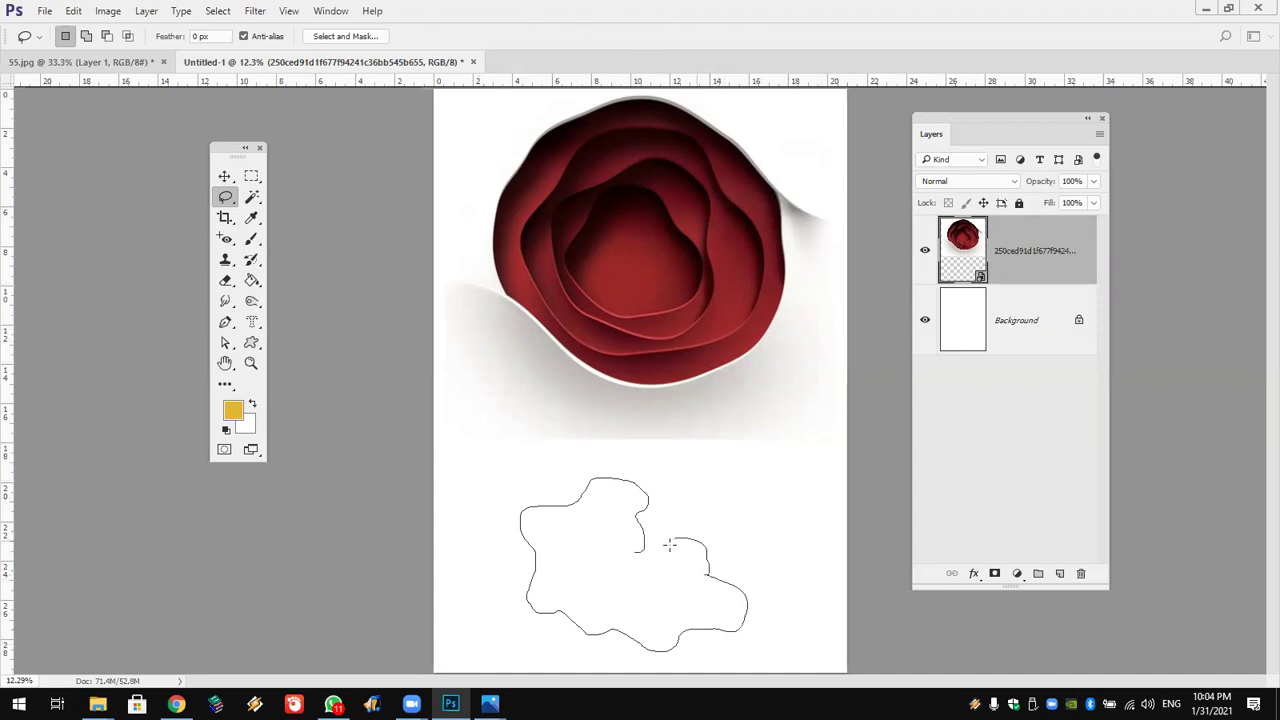
{"action": "left_click_drag", "start_coordinate": [616, 543], "coordinate": [634, 550]}
{"action": "mouse_move", "coordinate": [677, 614]}
{"action": "left_mouse_down"}
{"action": "mouse_move", "coordinate": [697, 586]}
{"action": "mouse_move", "coordinate": [684, 608]}
{"action": "left_mouse_up"}
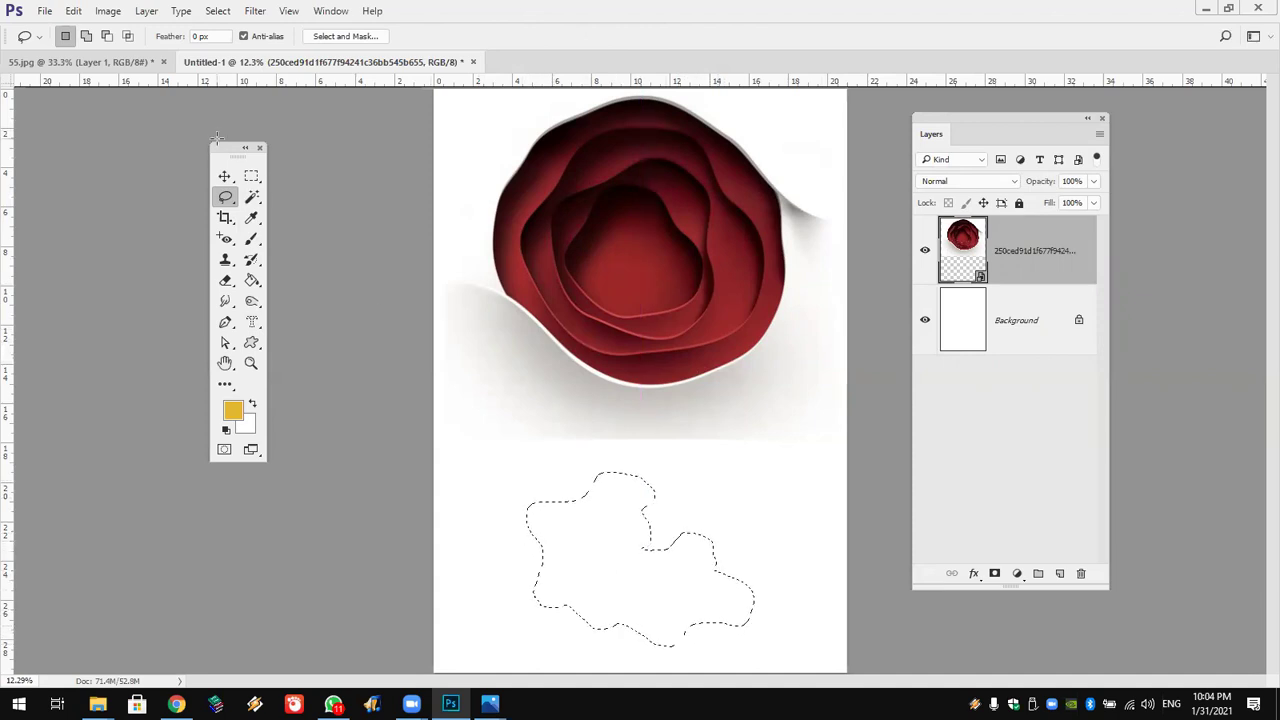
{"action": "left_click", "coordinate": [583, 494]}
{"action": "left_click_drag", "start_coordinate": [741, 586], "coordinate": [540, 641]}
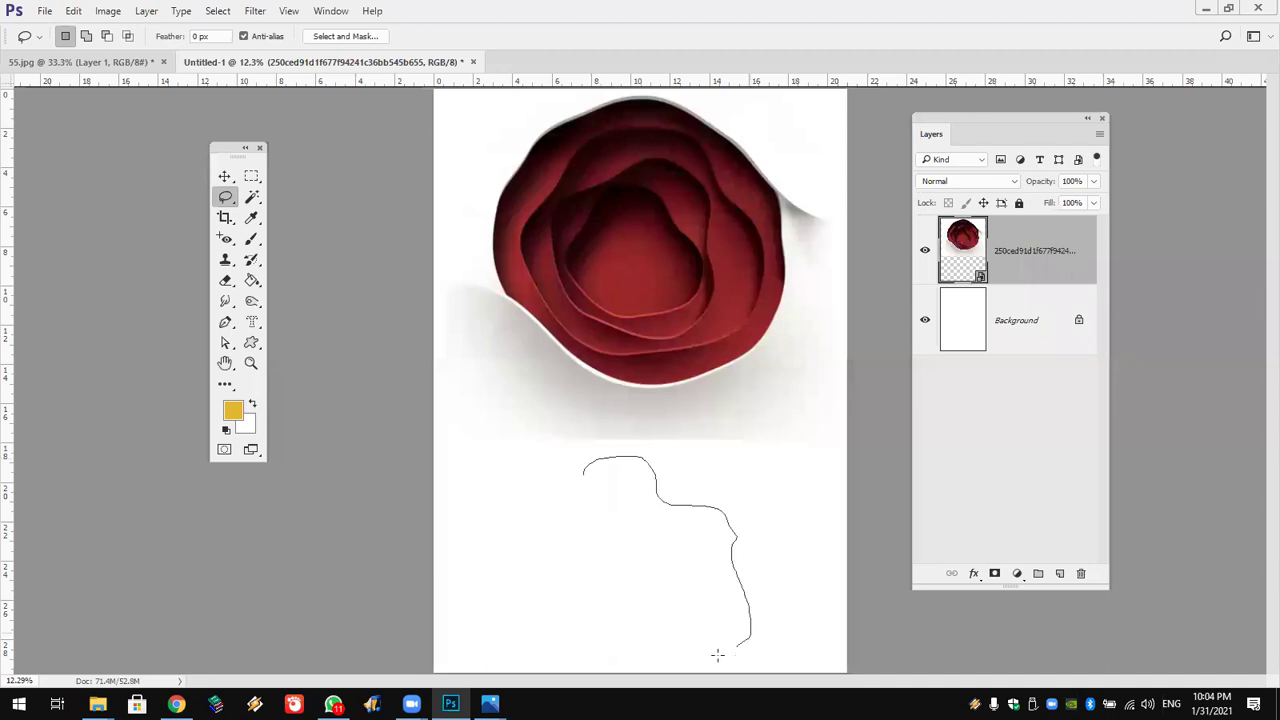
{"action": "left_click_drag", "start_coordinate": [580, 478], "coordinate": [584, 468]}
Invert the blob selection and add an empty Layer 1, undoing a trial yellow fill.
{"action": "left_click", "coordinate": [185, 12]}
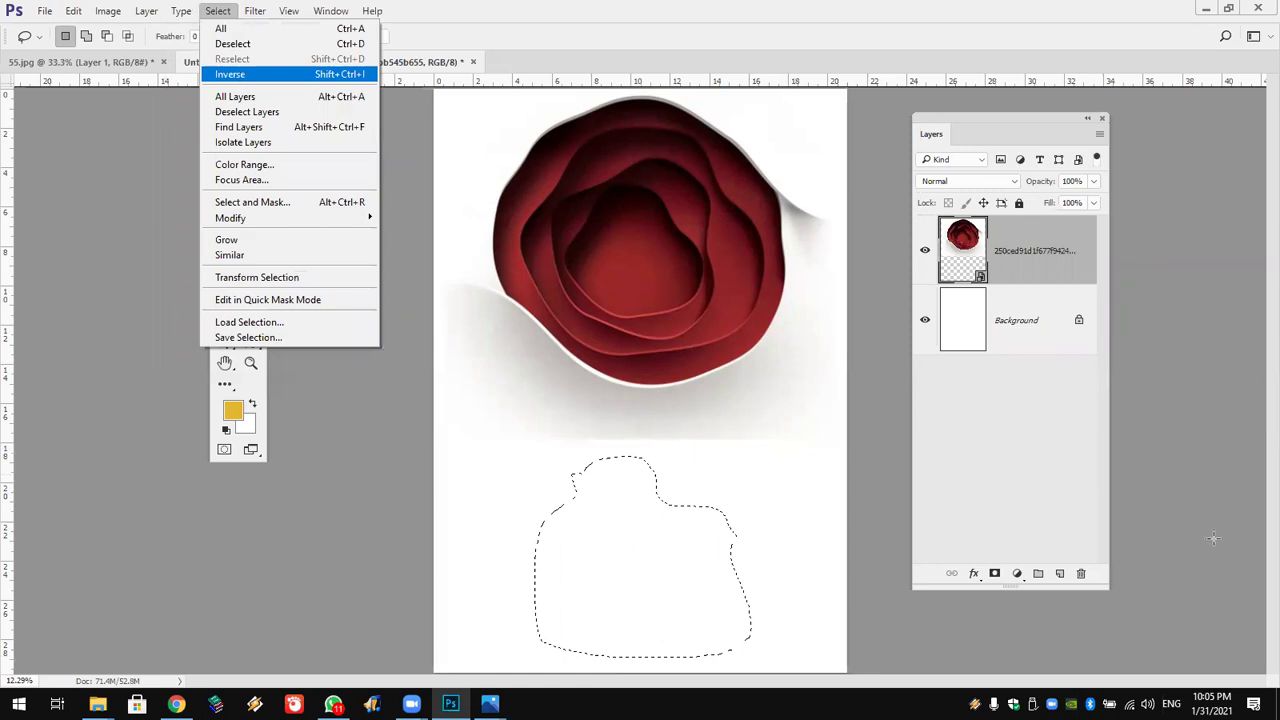
{"action": "key", "text": "shift+ctrl+i"}
{"action": "left_click", "coordinate": [1060, 573]}
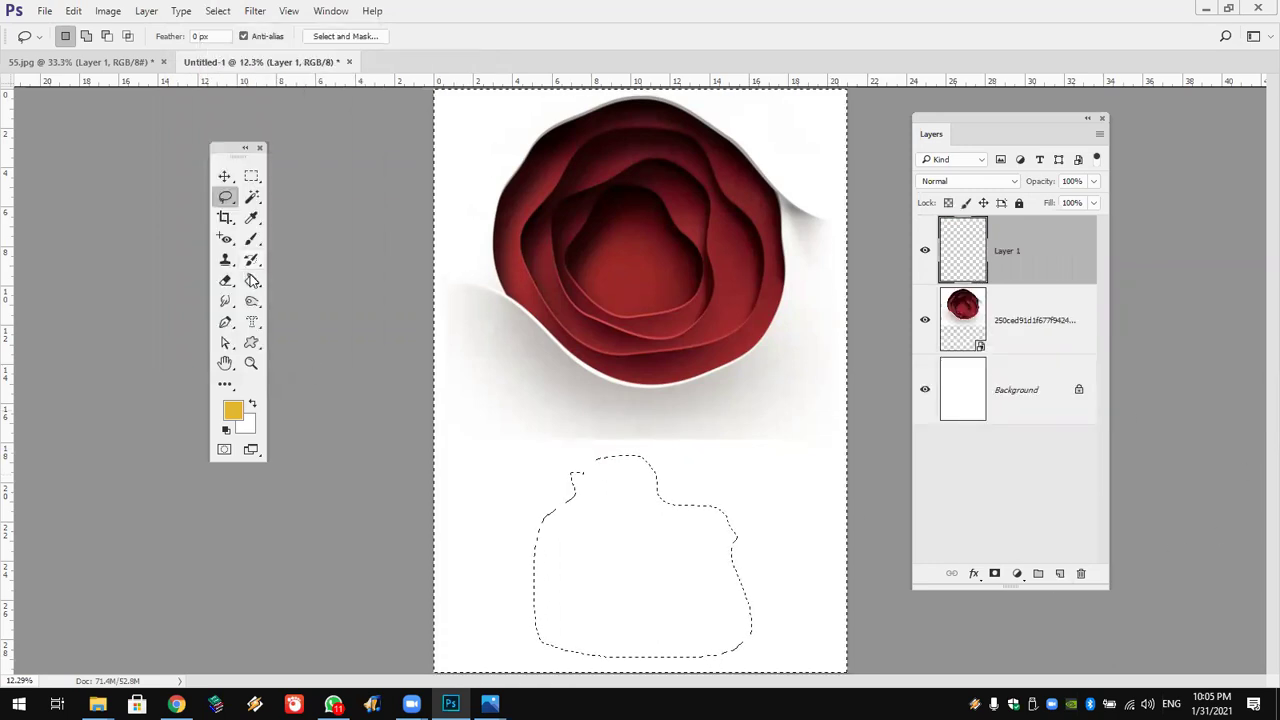
{"action": "left_click", "coordinate": [252, 280]}
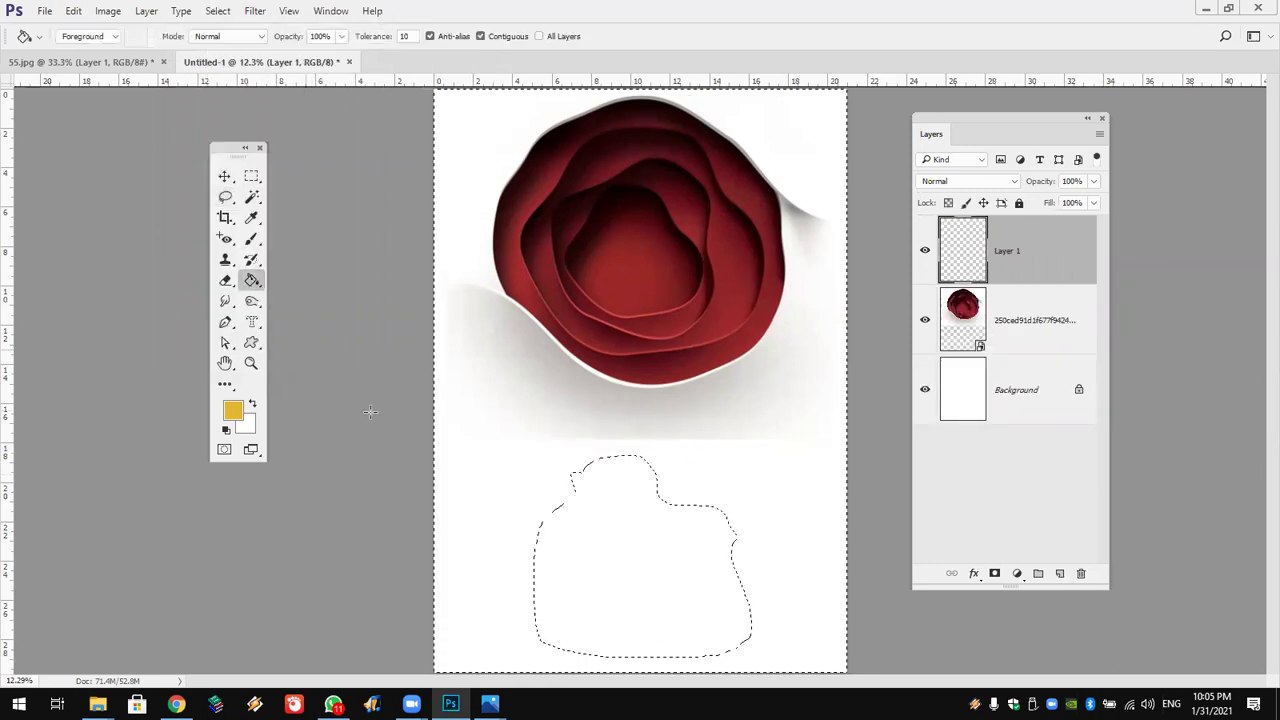
{"action": "left_click", "coordinate": [474, 257]}
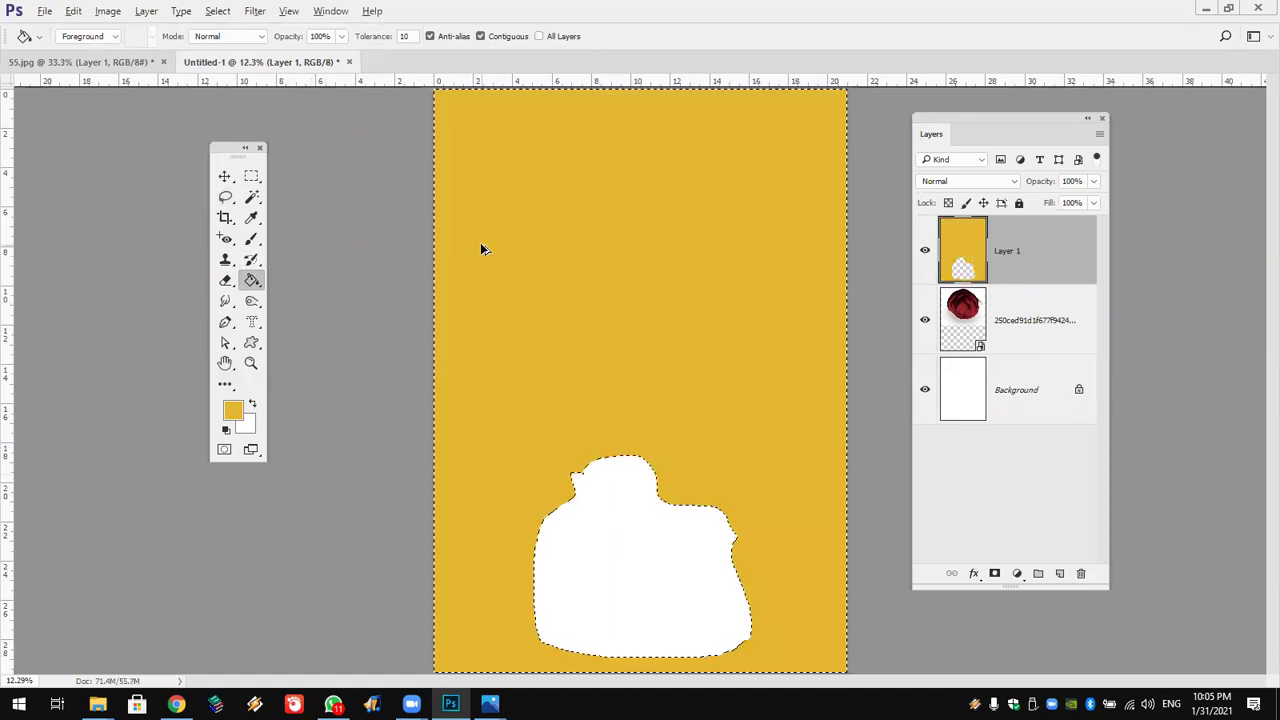
{"action": "key", "text": "ctrl+z"}
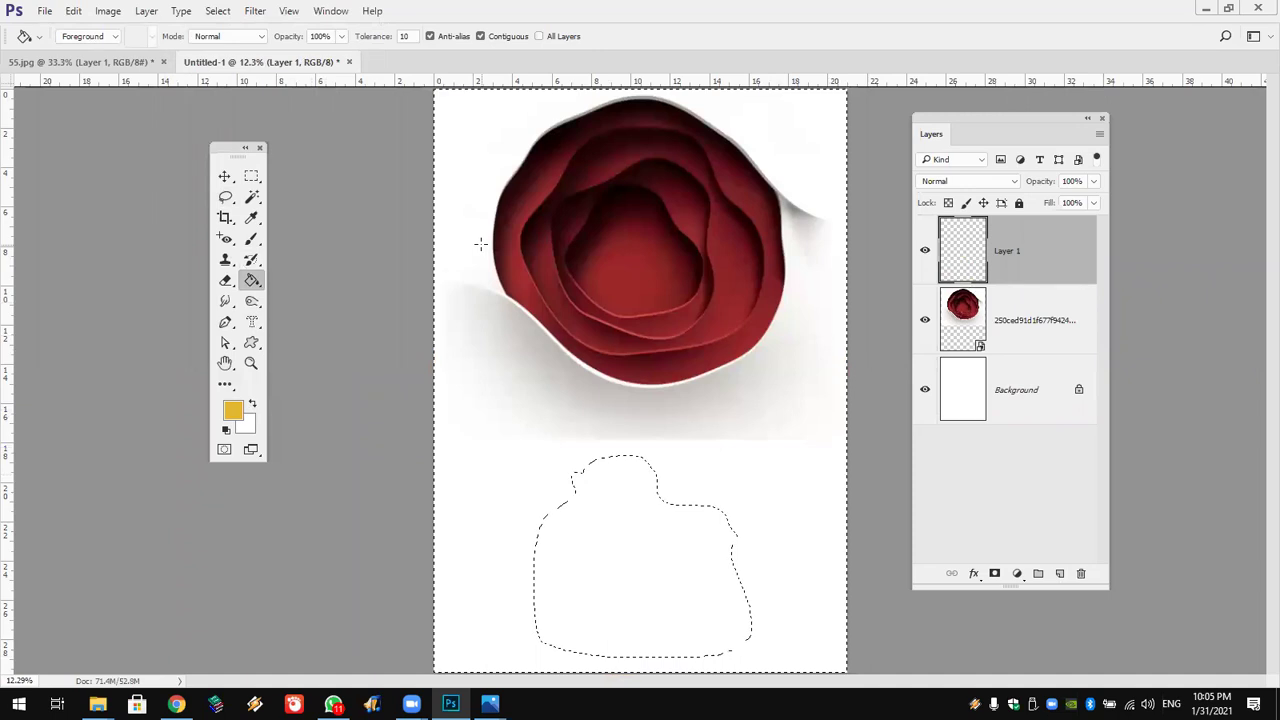
Fill around the blob with sampled light gray on Layer 1, place it below the rose, and deselect.
{"action": "left_click", "coordinate": [232, 411]}
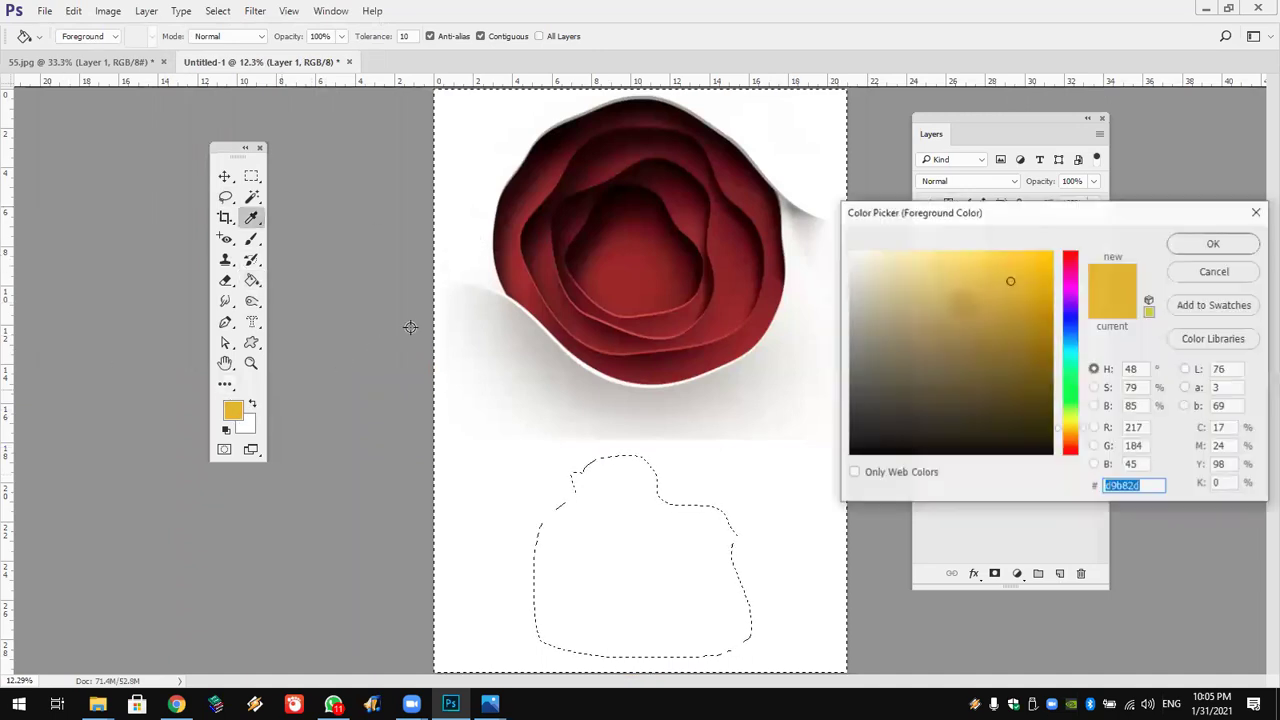
{"action": "left_click", "coordinate": [520, 315]}
{"action": "left_click", "coordinate": [1213, 244]}
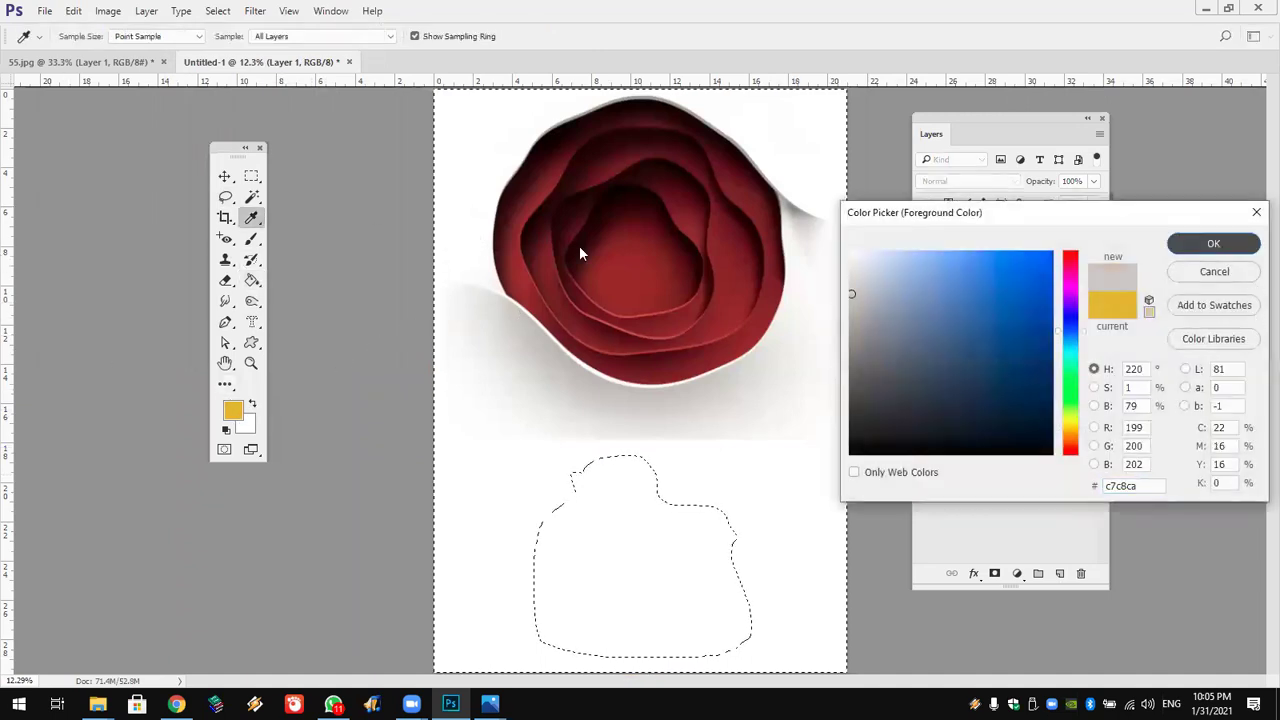
{"action": "left_click", "coordinate": [450, 558]}
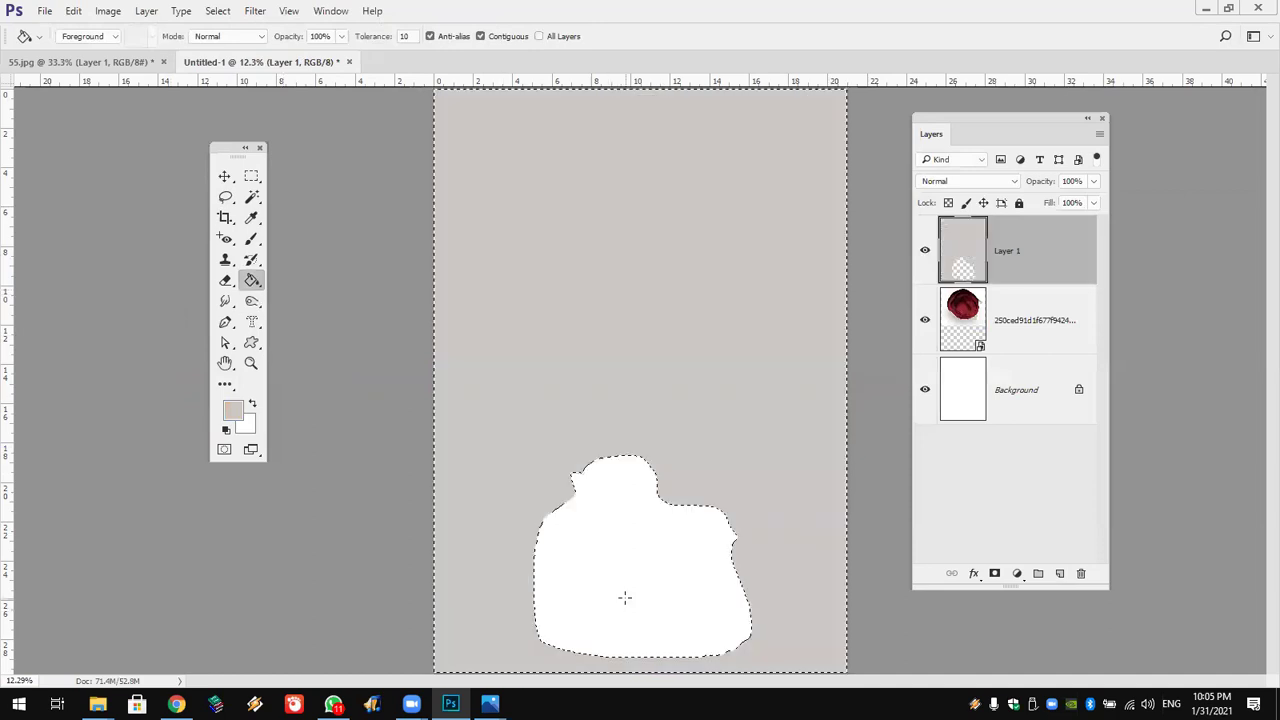
{"action": "left_click", "coordinate": [251, 176]}
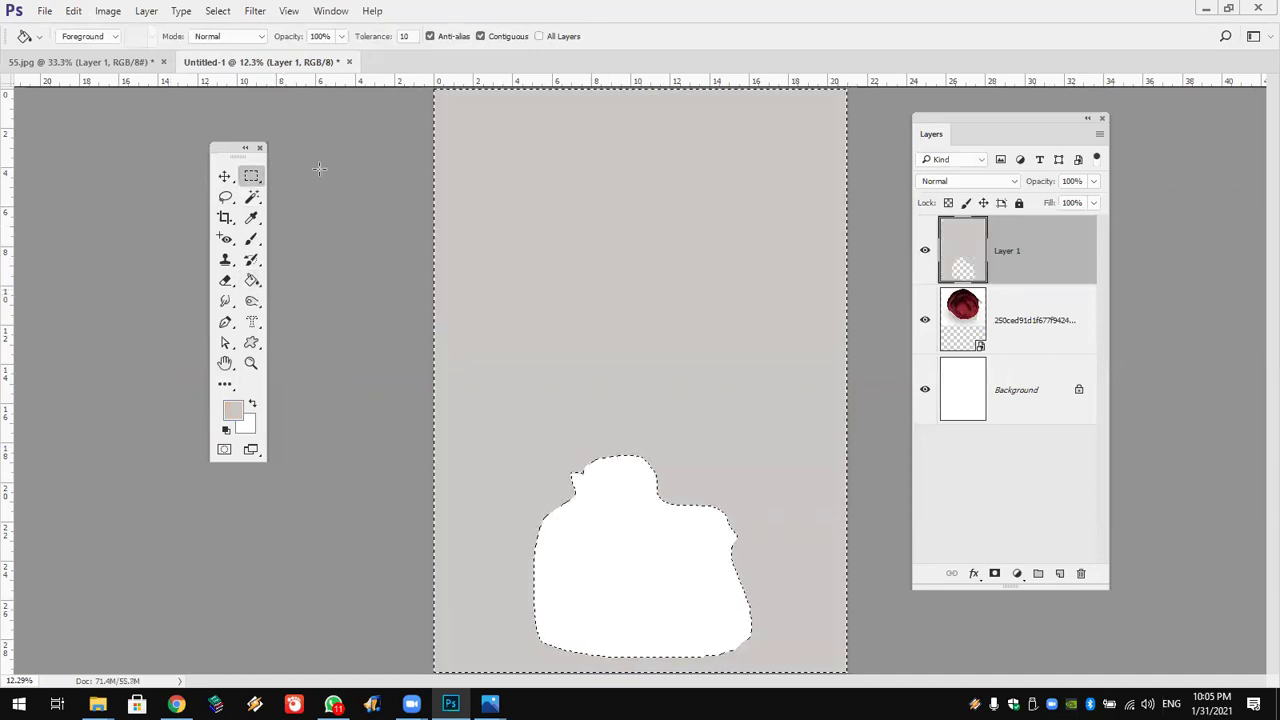
{"action": "left_click_drag", "start_coordinate": [1046, 299], "coordinate": [1046, 340]}
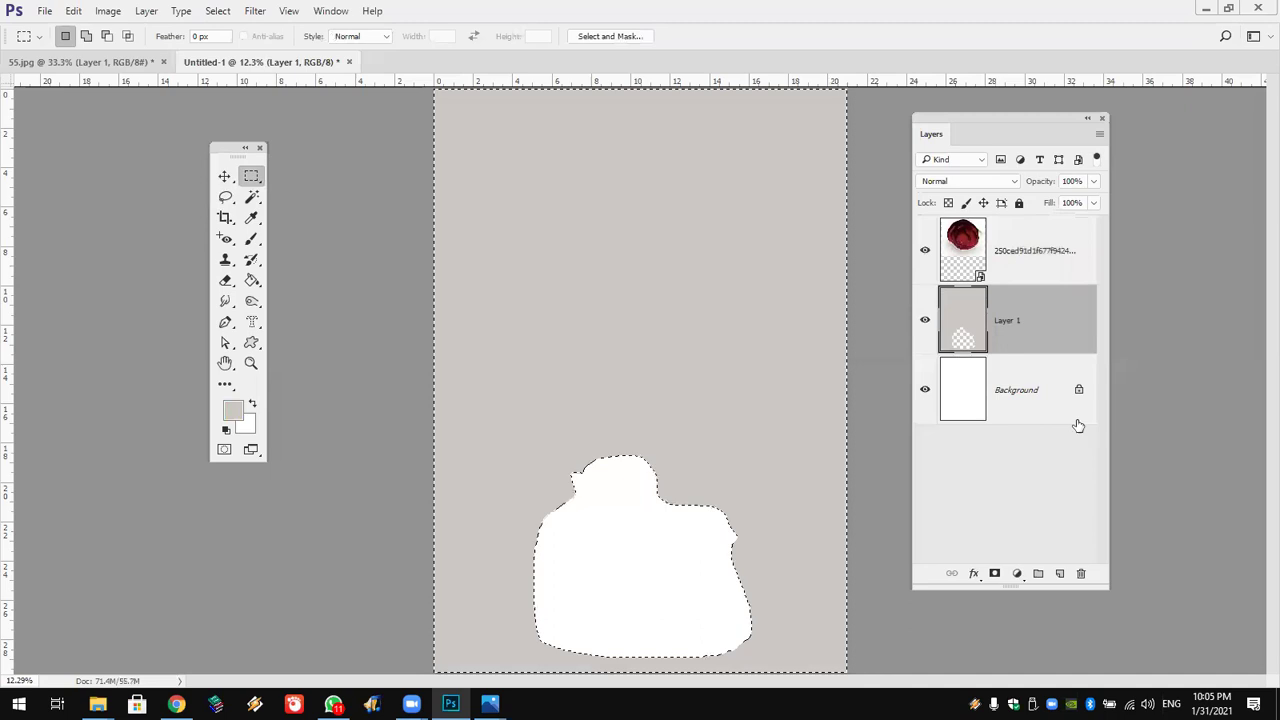
{"action": "key", "text": "ctrl+d"}
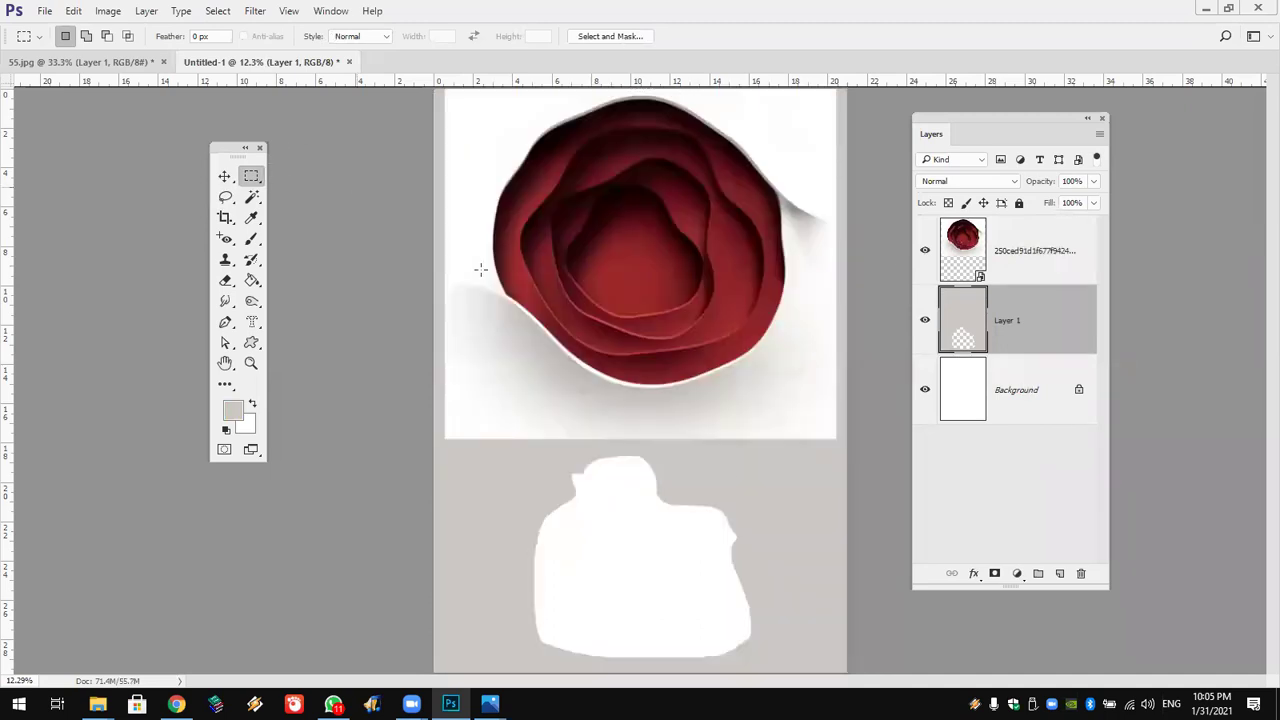
{"action": "left_click", "coordinate": [976, 574]}
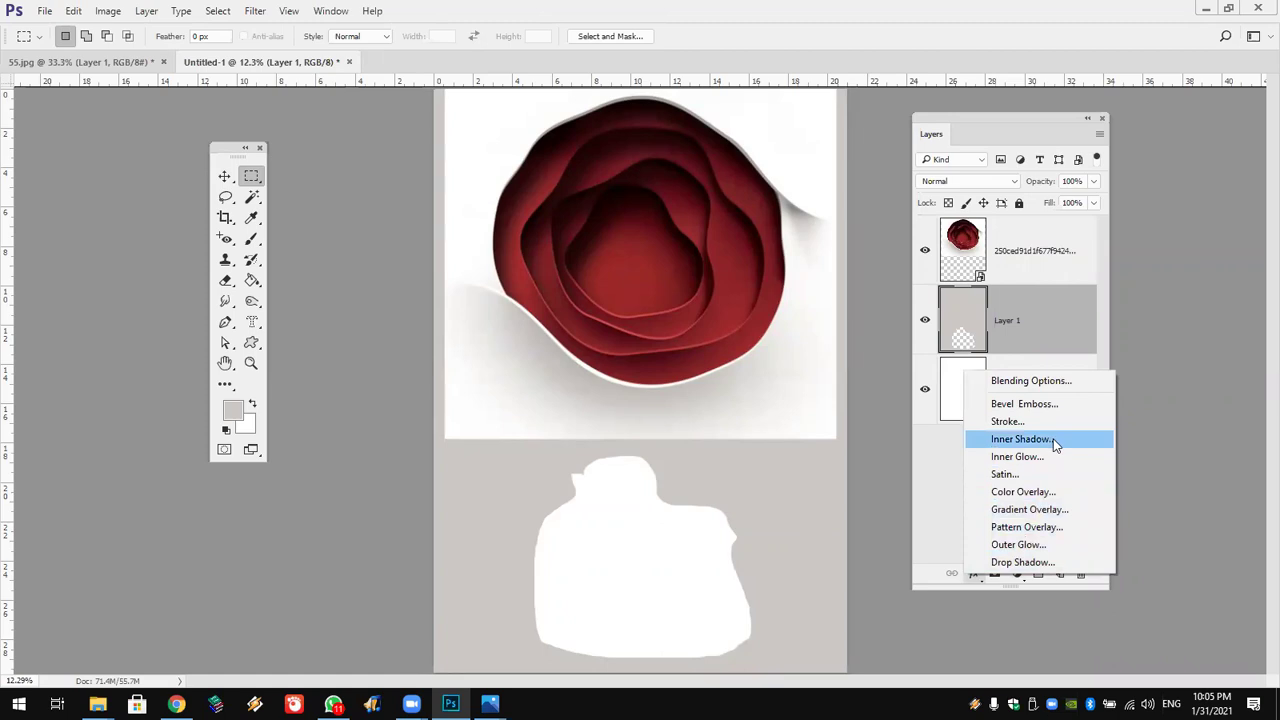
{"action": "left_click", "coordinate": [1021, 439]}
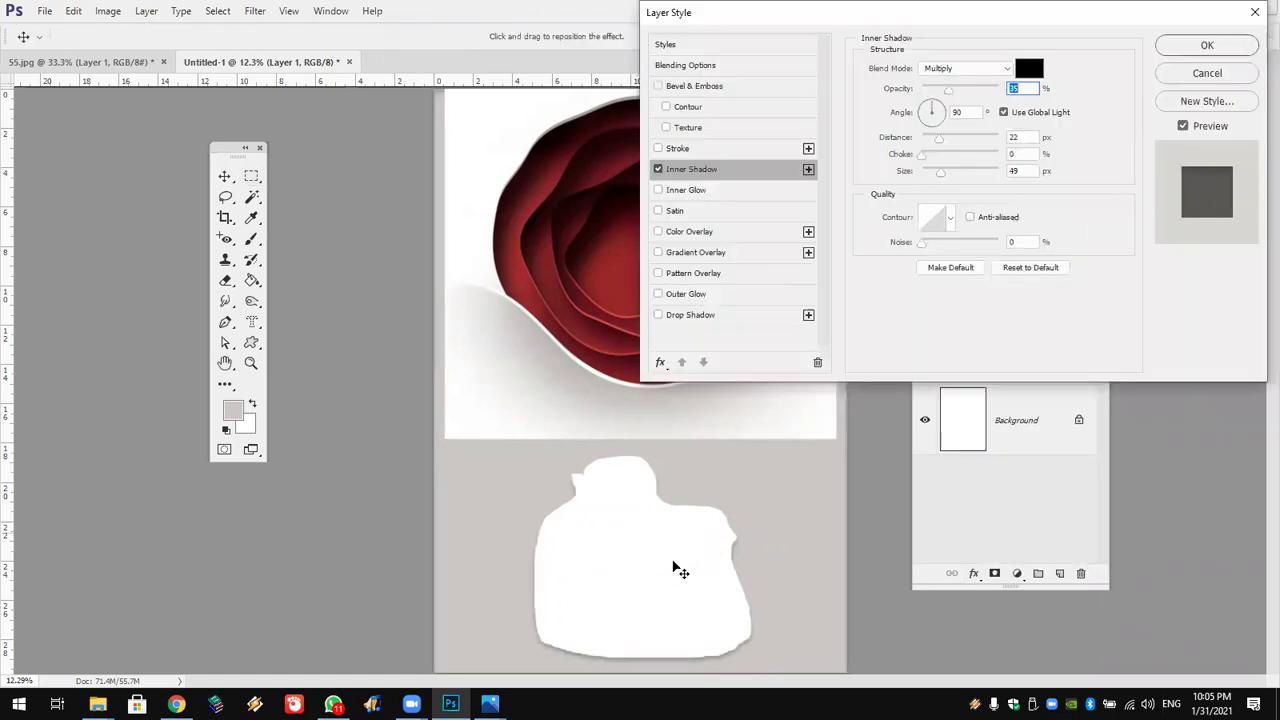
{"action": "mouse_move", "coordinate": [677, 563]}
{"action": "left_mouse_down"}
{"action": "mouse_move", "coordinate": [686, 546]}
{"action": "mouse_move", "coordinate": [663, 577]}
{"action": "mouse_move", "coordinate": [689, 580]}
{"action": "mouse_move", "coordinate": [683, 560]}
{"action": "mouse_move", "coordinate": [660, 568]}
{"action": "left_mouse_up"}
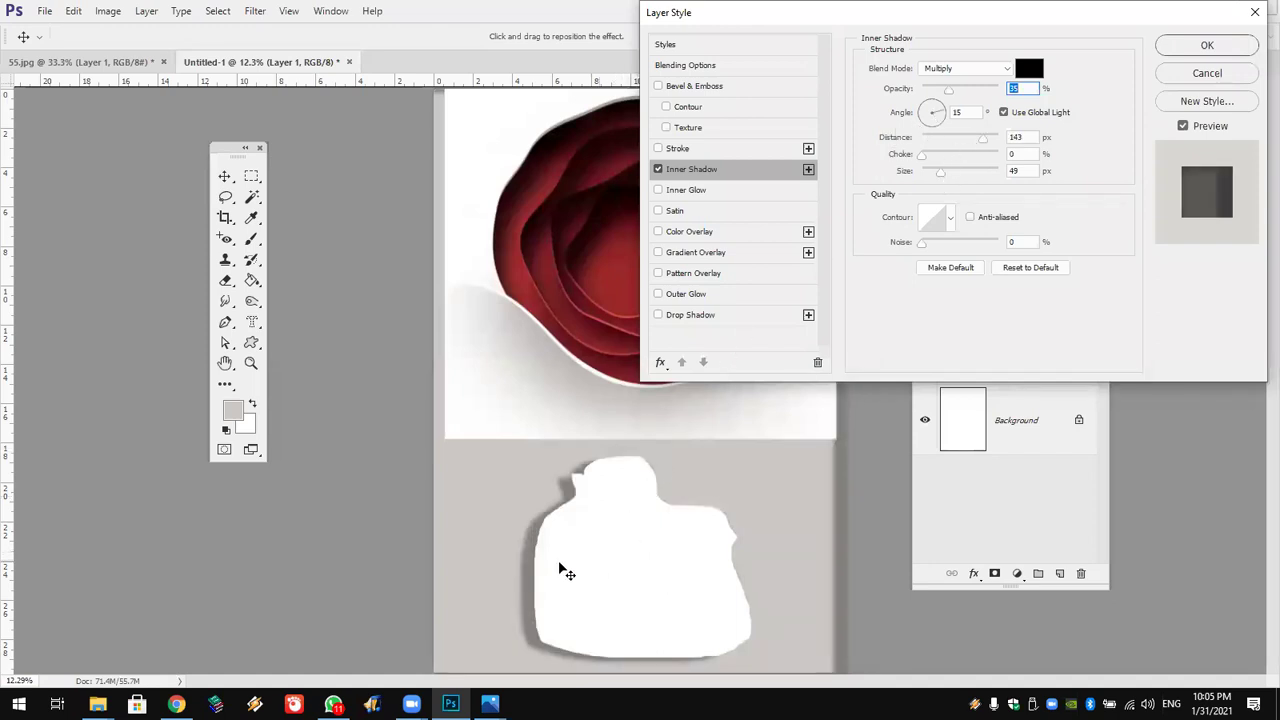
{"action": "left_click", "coordinate": [1197, 76]}
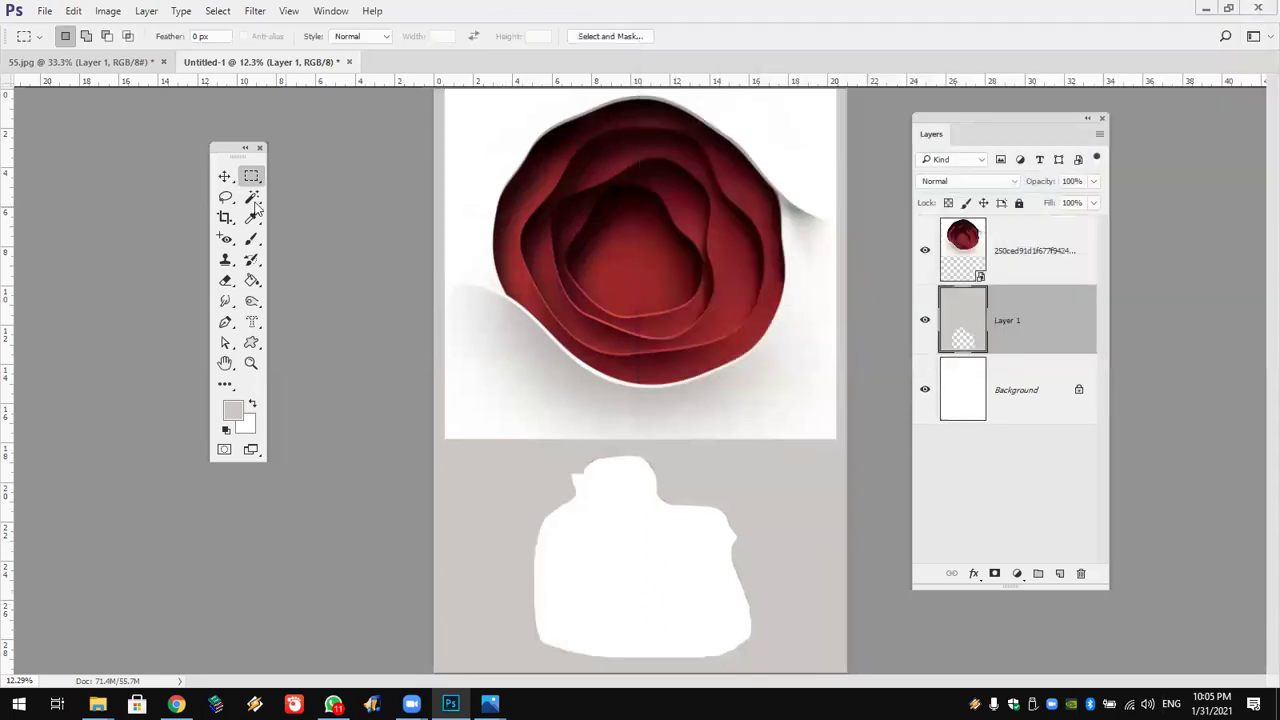
Magic Wand the white blob and feather the selection by 6 px.
{"action": "left_click", "coordinate": [252, 199]}
{"action": "left_click", "coordinate": [617, 569]}
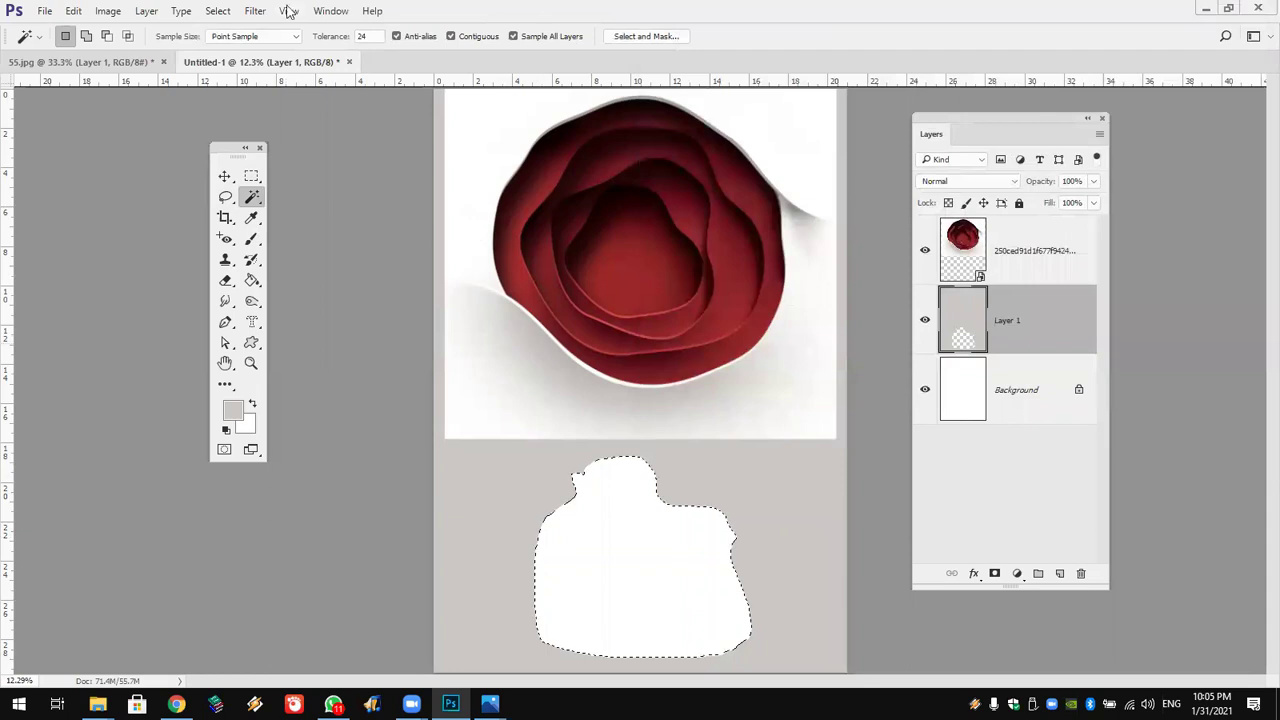
{"action": "left_click", "coordinate": [217, 11]}
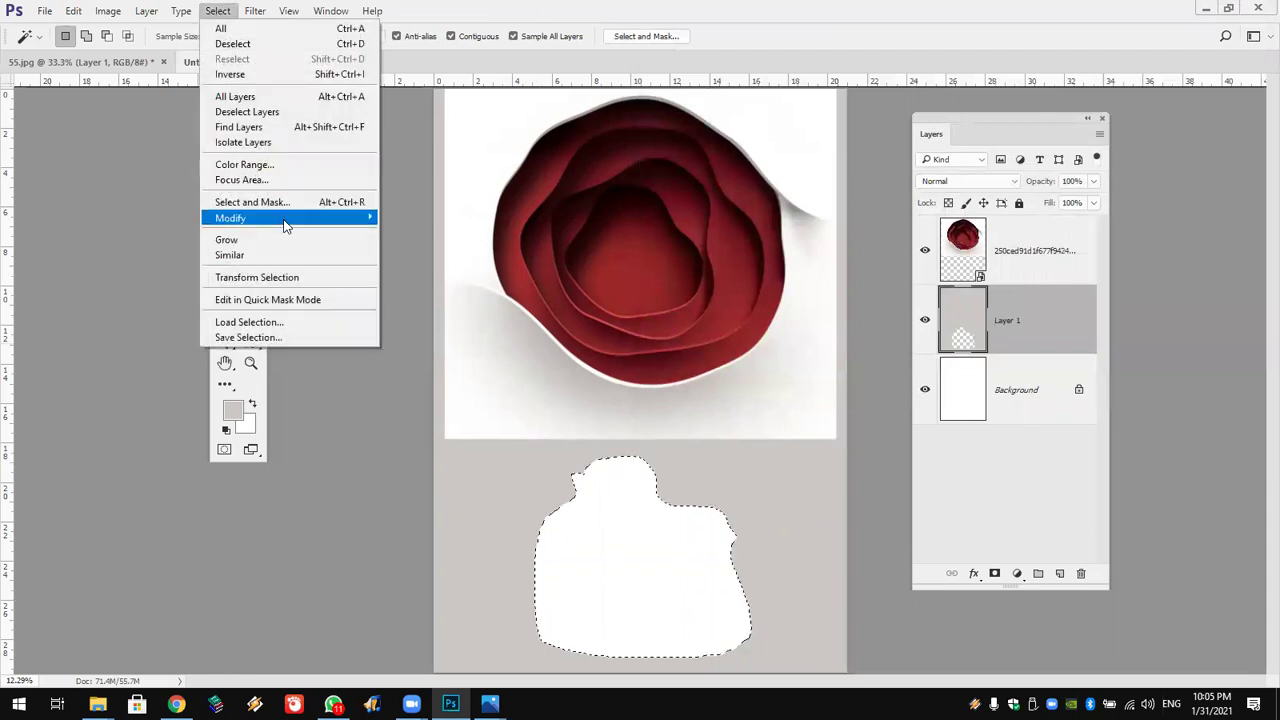
{"action": "mouse_move", "coordinate": [290, 218]}
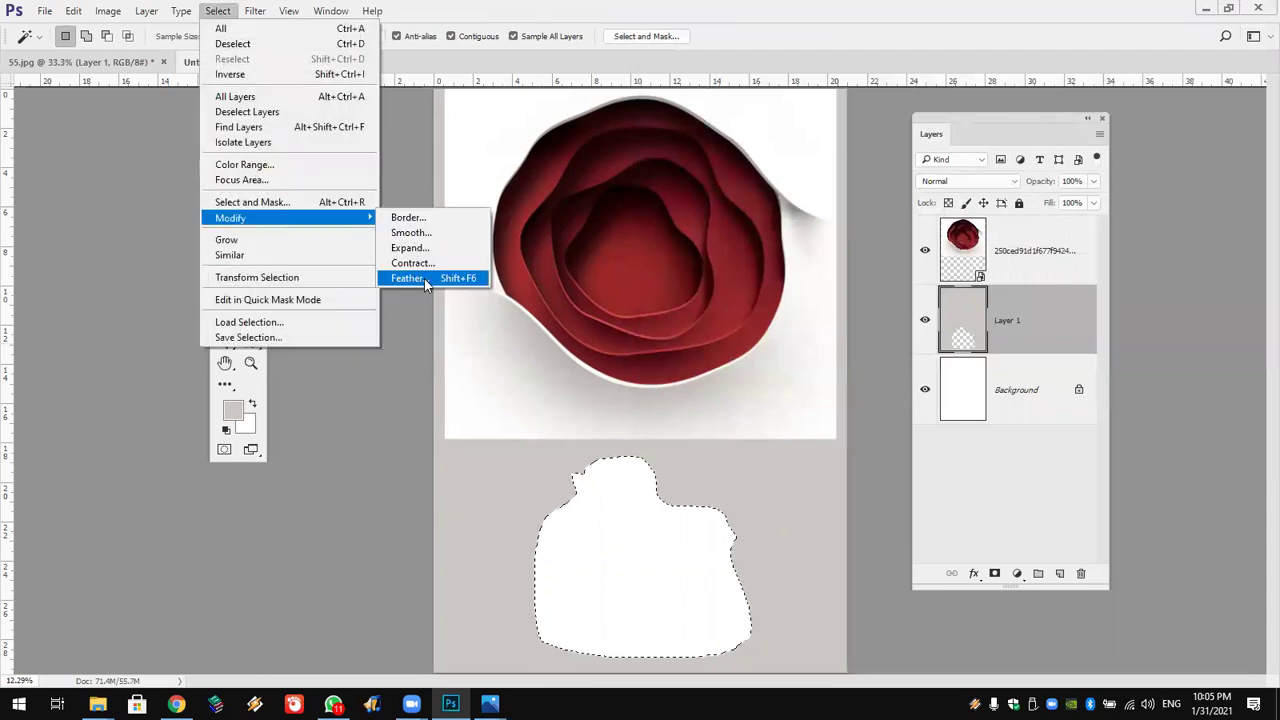
{"action": "left_click", "coordinate": [425, 284]}
{"action": "left_click_drag", "start_coordinate": [594, 236], "coordinate": [728, 240]}
{"action": "type", "text": "6"}
{"action": "left_click", "coordinate": [719, 242]}
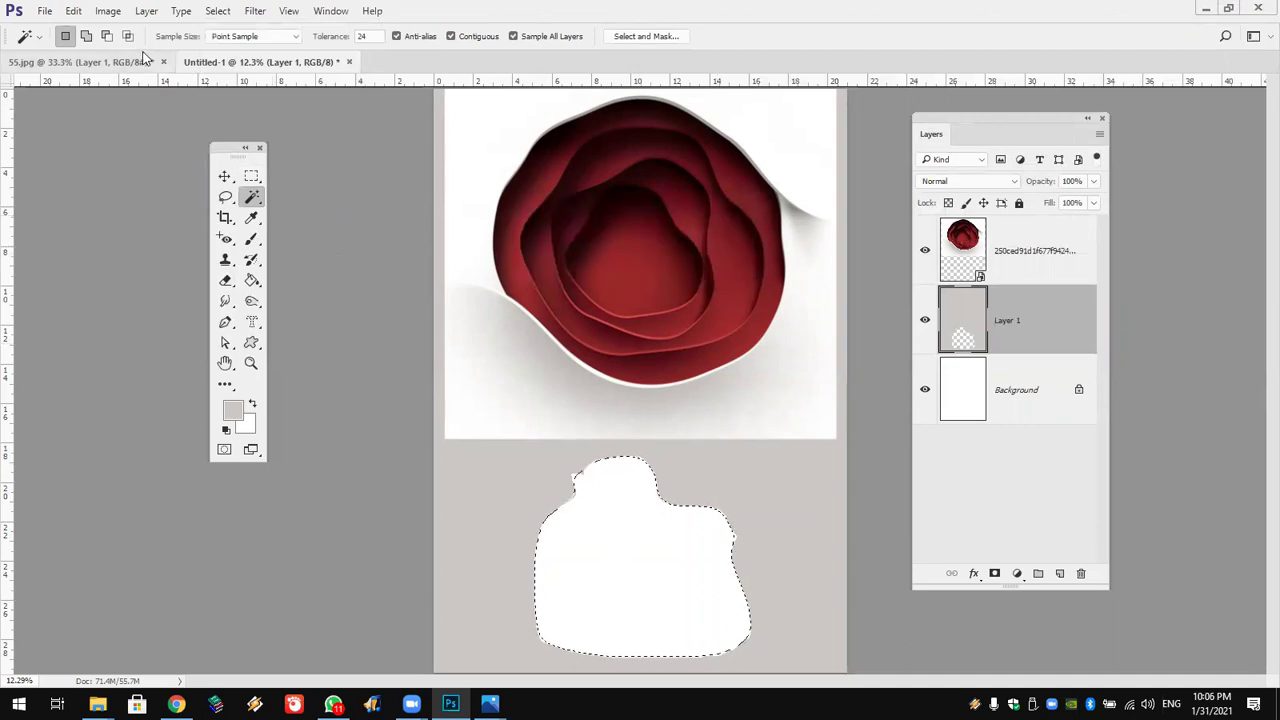
Add Layer 2 and fill the feathered blob selection with black, replacing a trial gray fill.
{"action": "left_click", "coordinate": [251, 281]}
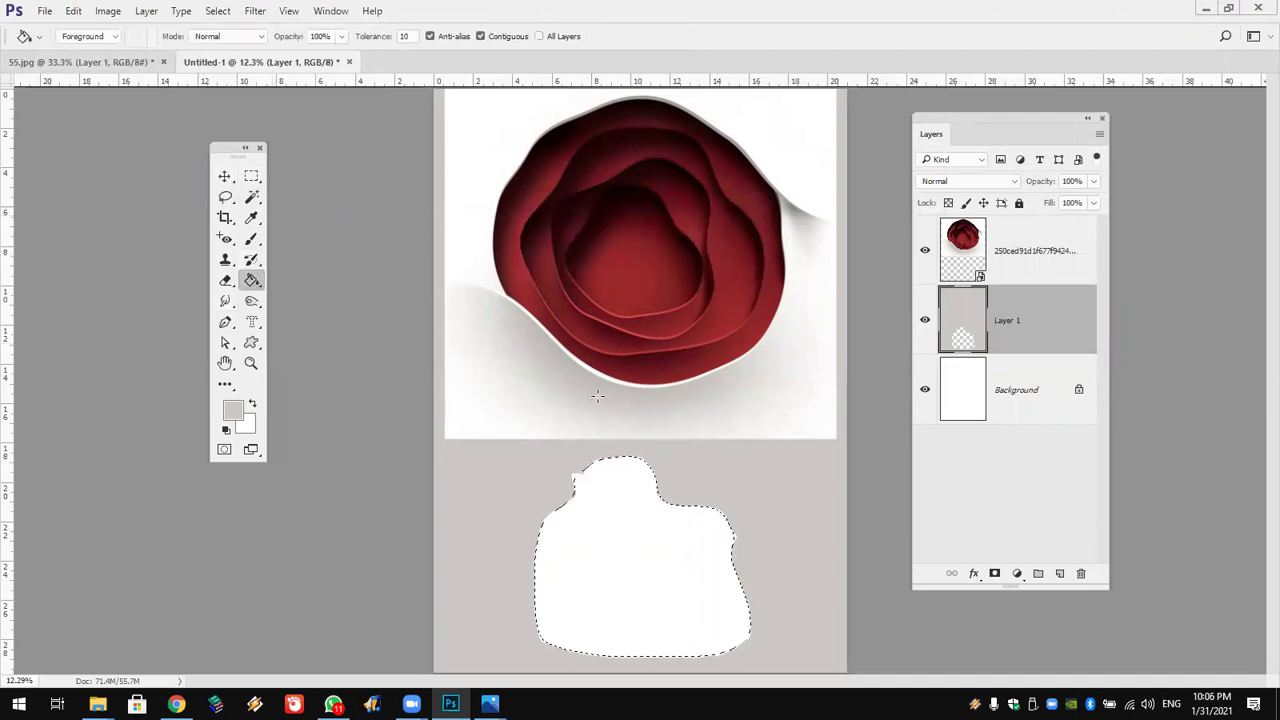
{"action": "left_click", "coordinate": [1058, 575]}
{"action": "left_click", "coordinate": [625, 587]}
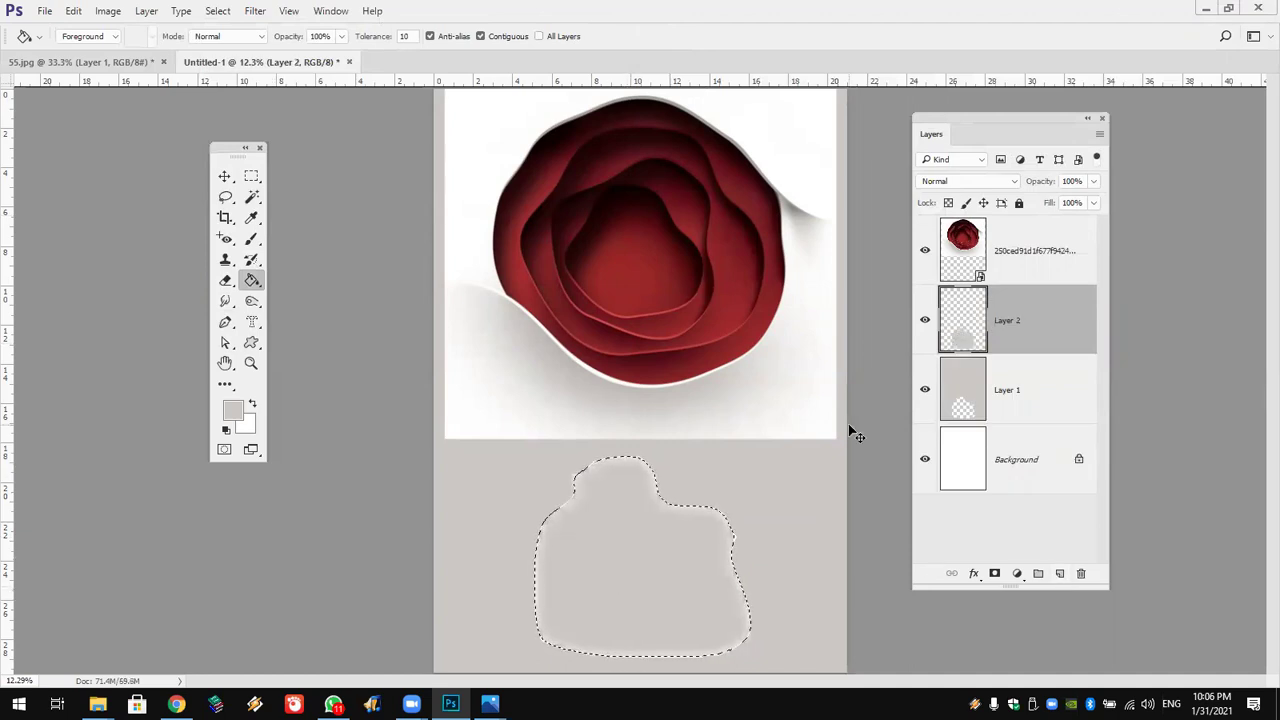
{"action": "key", "text": "ctrl+z"}
{"action": "left_click", "coordinate": [228, 432]}
{"action": "left_click", "coordinate": [736, 595]}
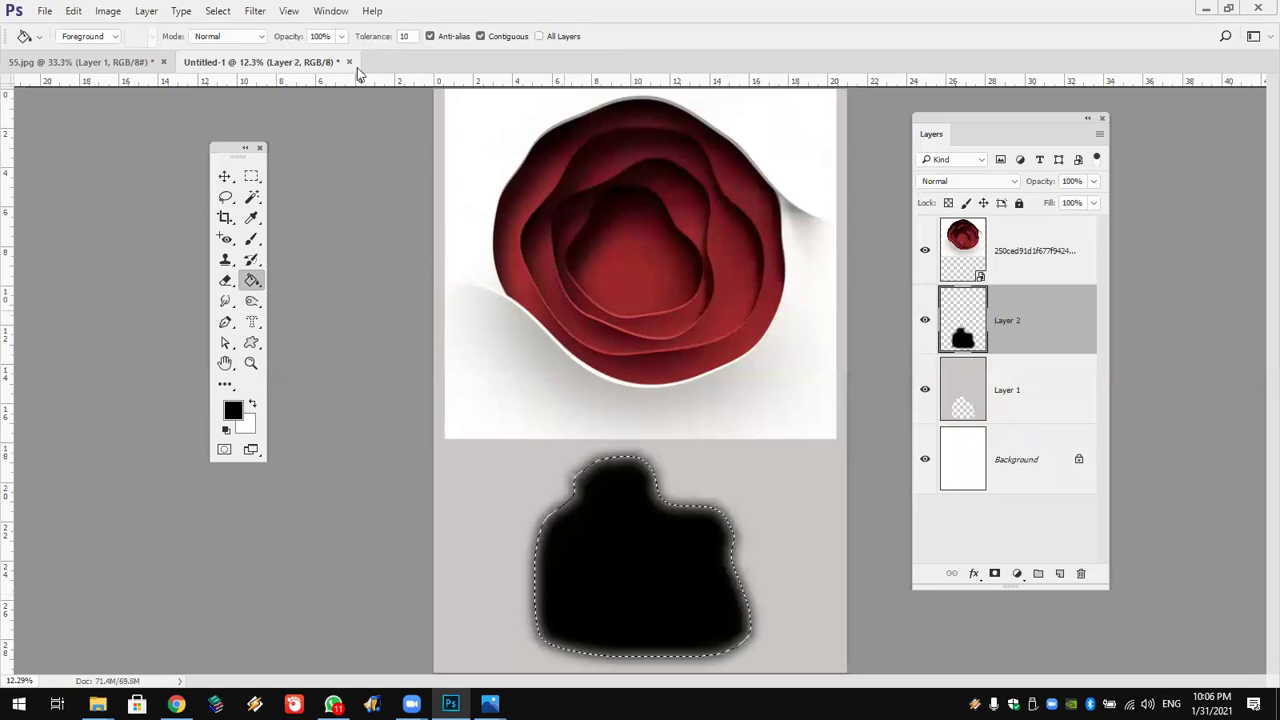
{"action": "left_click", "coordinate": [216, 11]}
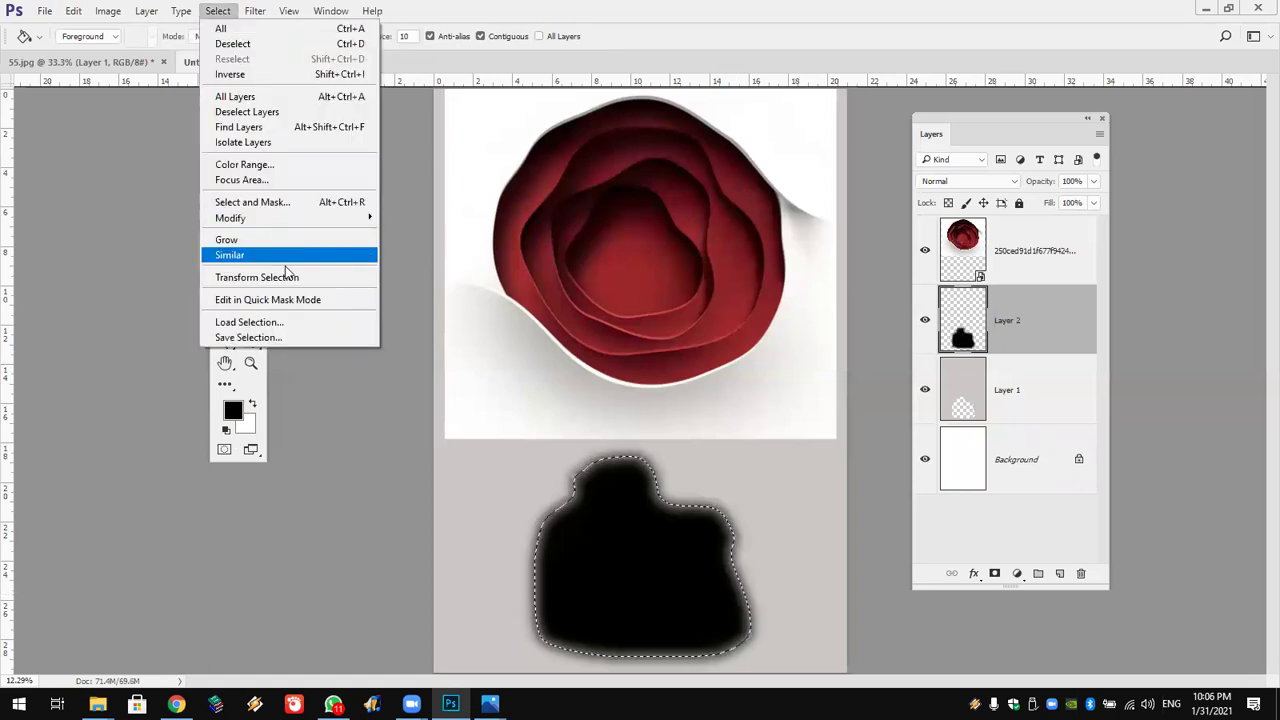
Shrink the selection to 47% and delete that centre area from the black blob.
{"action": "left_click", "coordinate": [257, 277]}
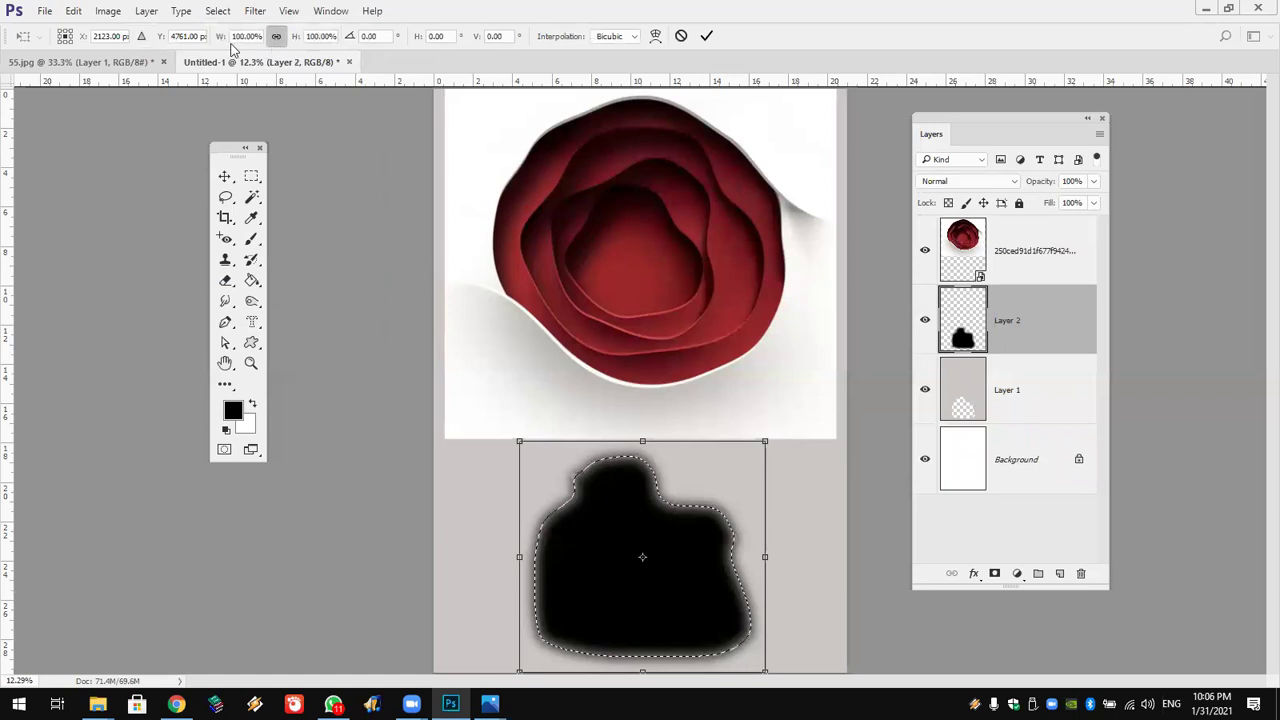
{"action": "type", "text": "47"}
{"action": "key", "text": "Tab"}
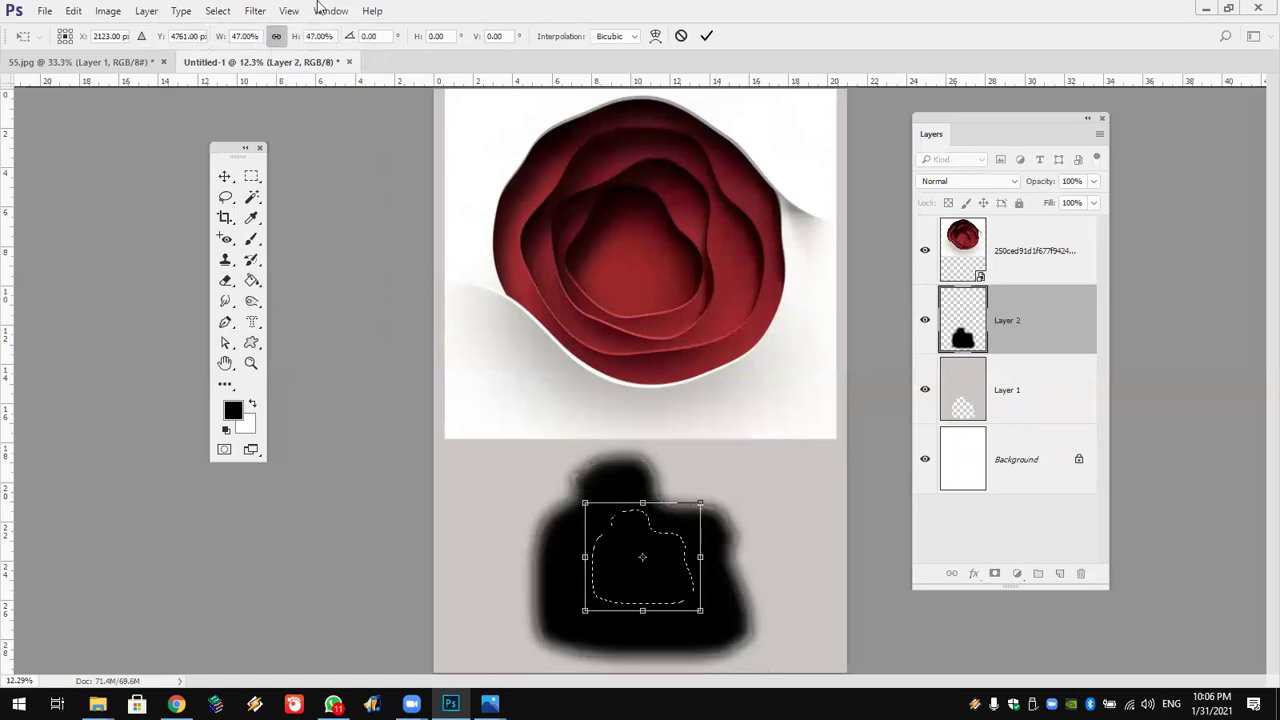
{"action": "key", "text": "Return"}
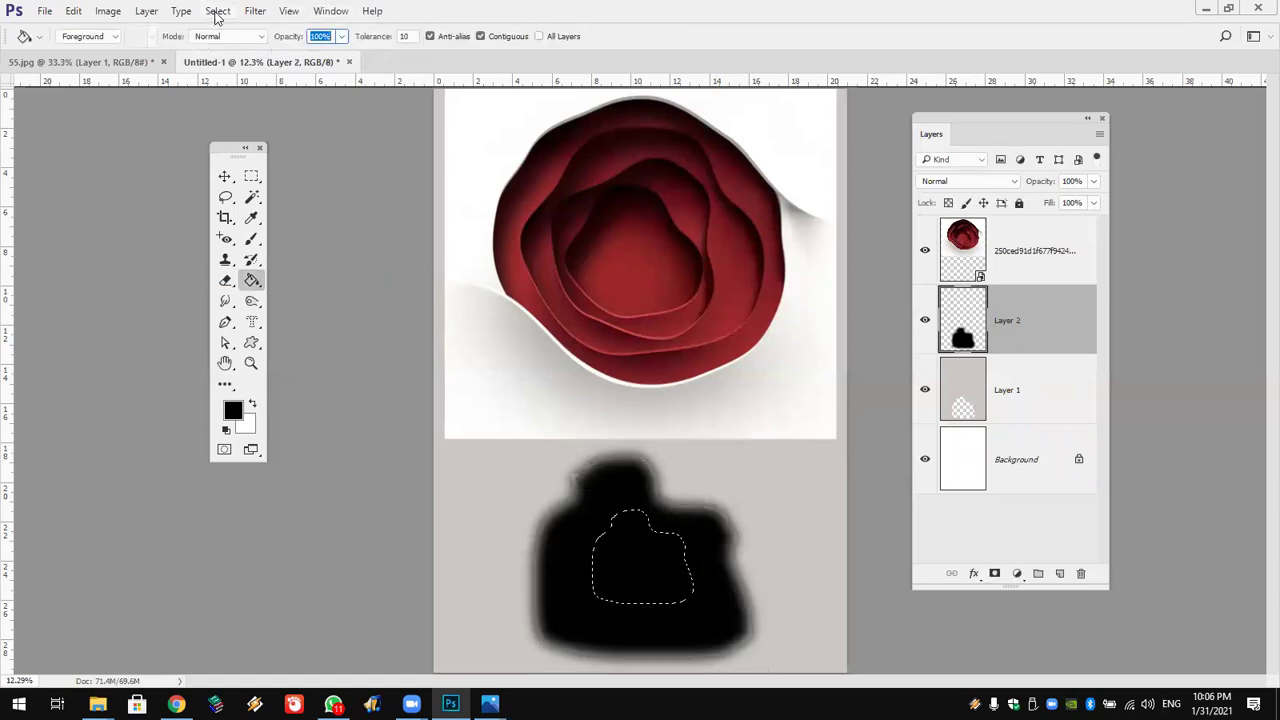
{"action": "key", "text": "BackSpace"}
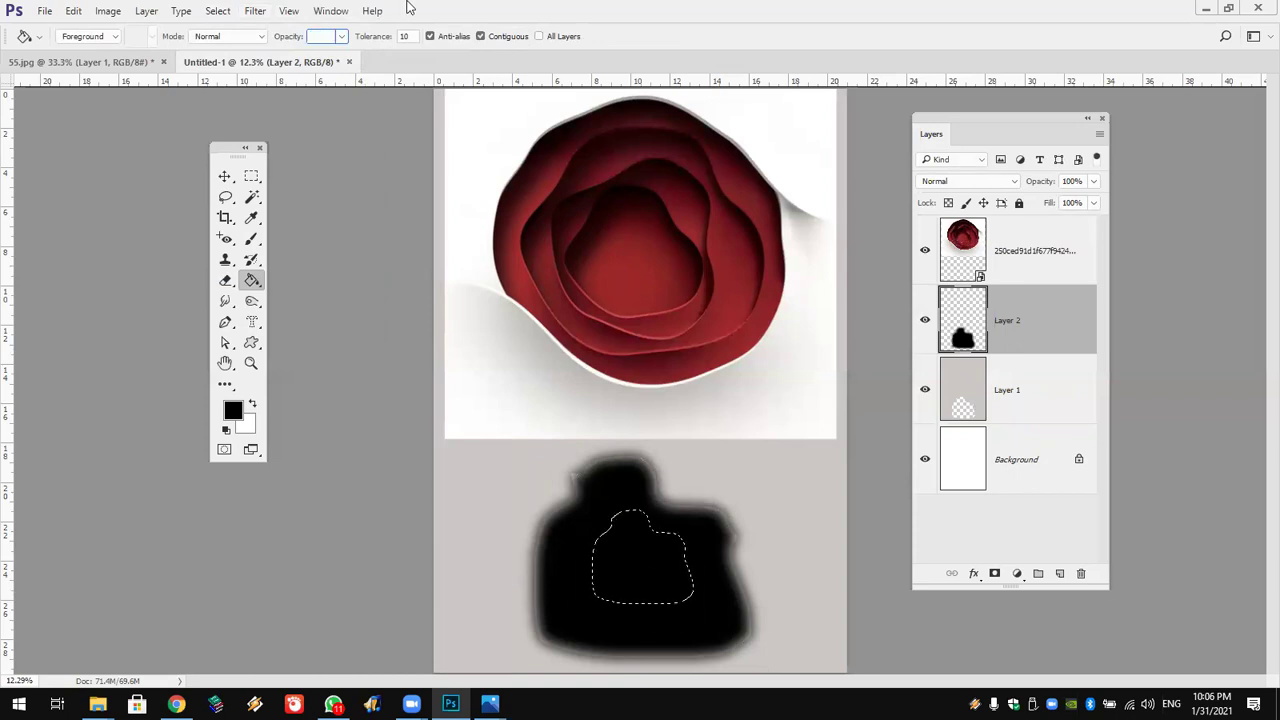
{"action": "key", "text": "Escape"}
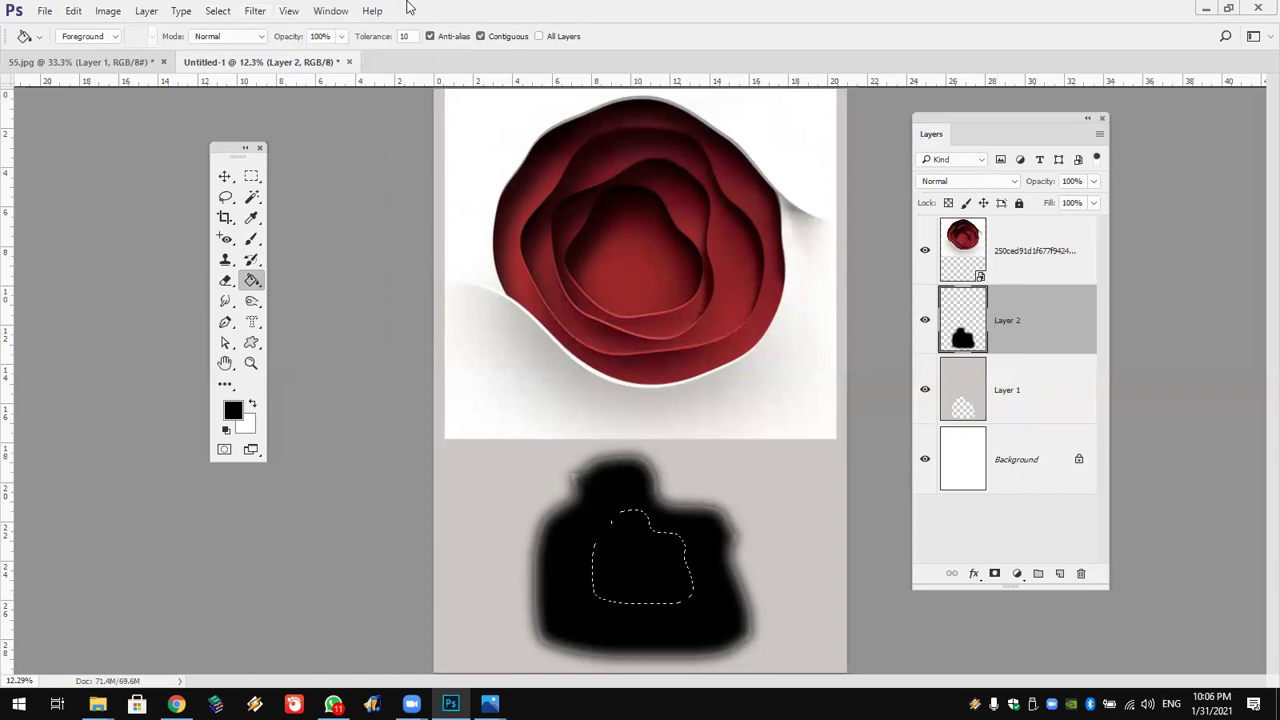
{"action": "key", "text": "Delete"}
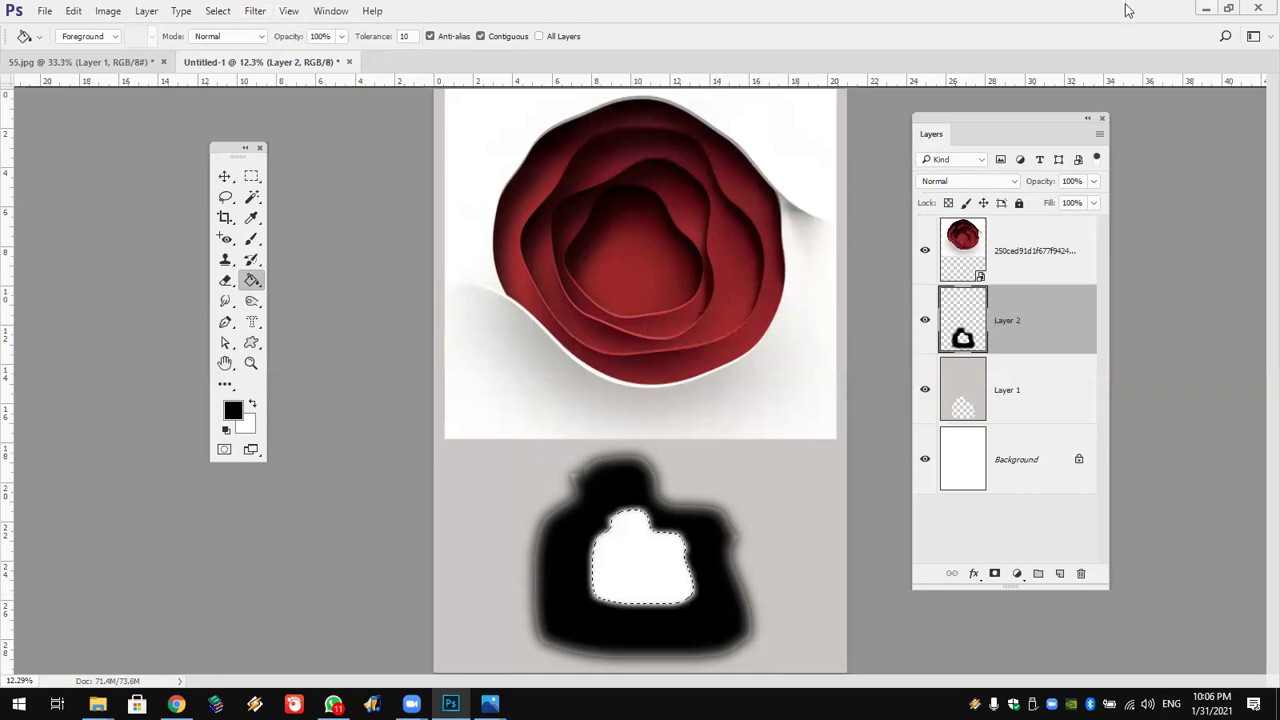
Lower Layer 2 opacity to about 21%, deselect, and move the faint blob up-left.
{"action": "left_click_drag", "start_coordinate": [1040, 182], "coordinate": [980, 196]}
{"action": "left_click", "coordinate": [251, 176]}
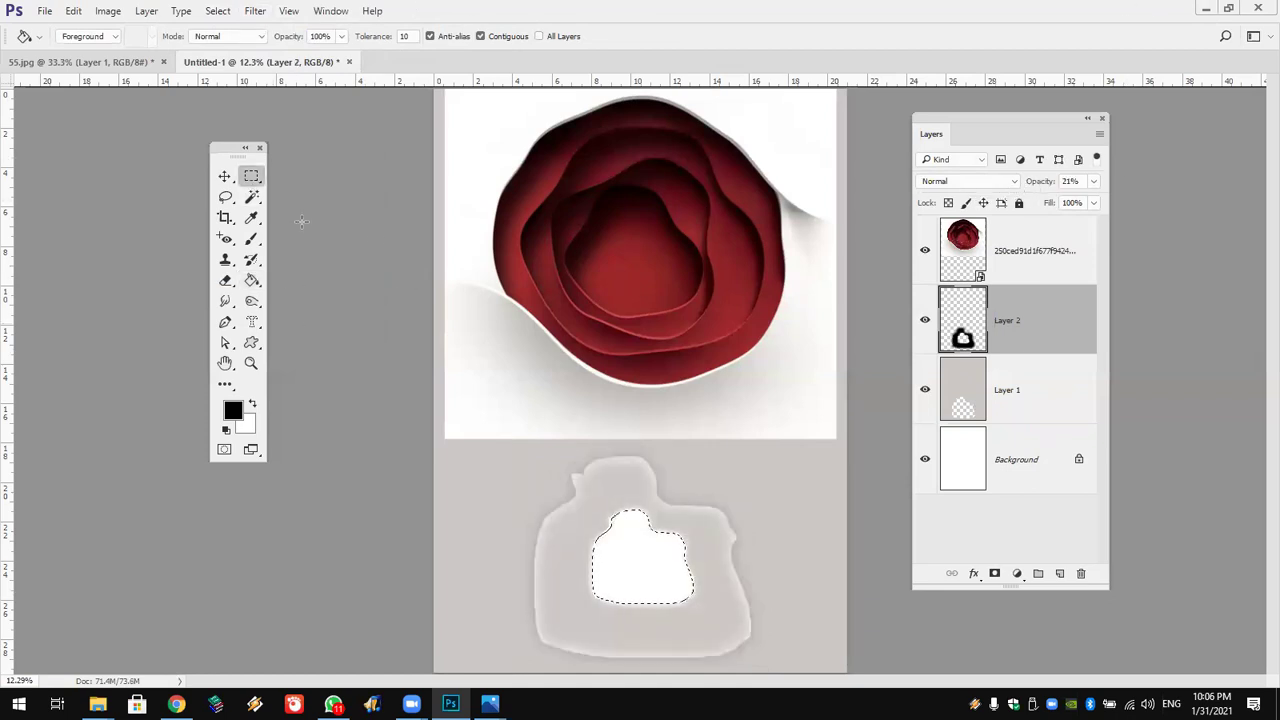
{"action": "left_click", "coordinate": [452, 401]}
{"action": "left_click", "coordinate": [224, 176]}
{"action": "left_click_drag", "start_coordinate": [600, 529], "coordinate": [571, 488]}
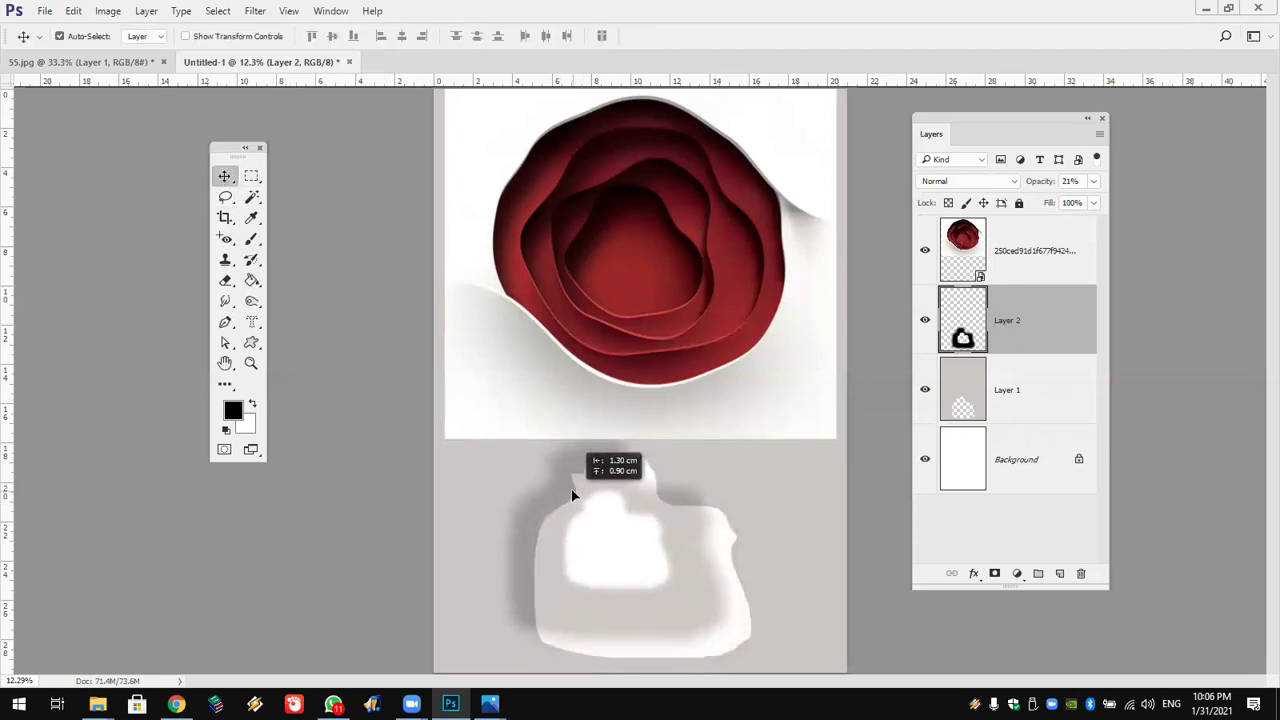
Move the gray blob right and down and raise Layer 2's opacity to 51%.
{"action": "left_click", "coordinate": [788, 580]}
{"action": "mouse_move", "coordinate": [670, 542]}
{"action": "left_mouse_down"}
{"action": "mouse_move", "coordinate": [702, 568]}
{"action": "mouse_move", "coordinate": [695, 556]}
{"action": "left_mouse_up"}
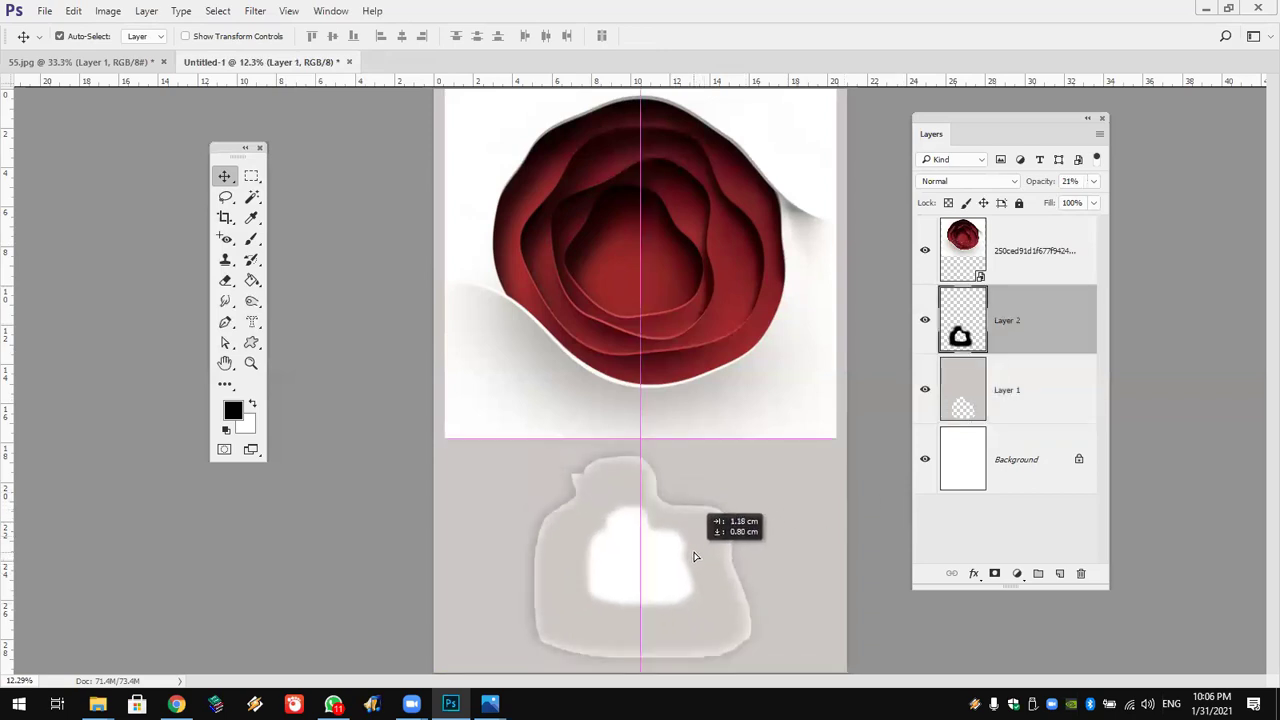
{"action": "left_click_drag", "start_coordinate": [1038, 181], "coordinate": [1062, 183]}
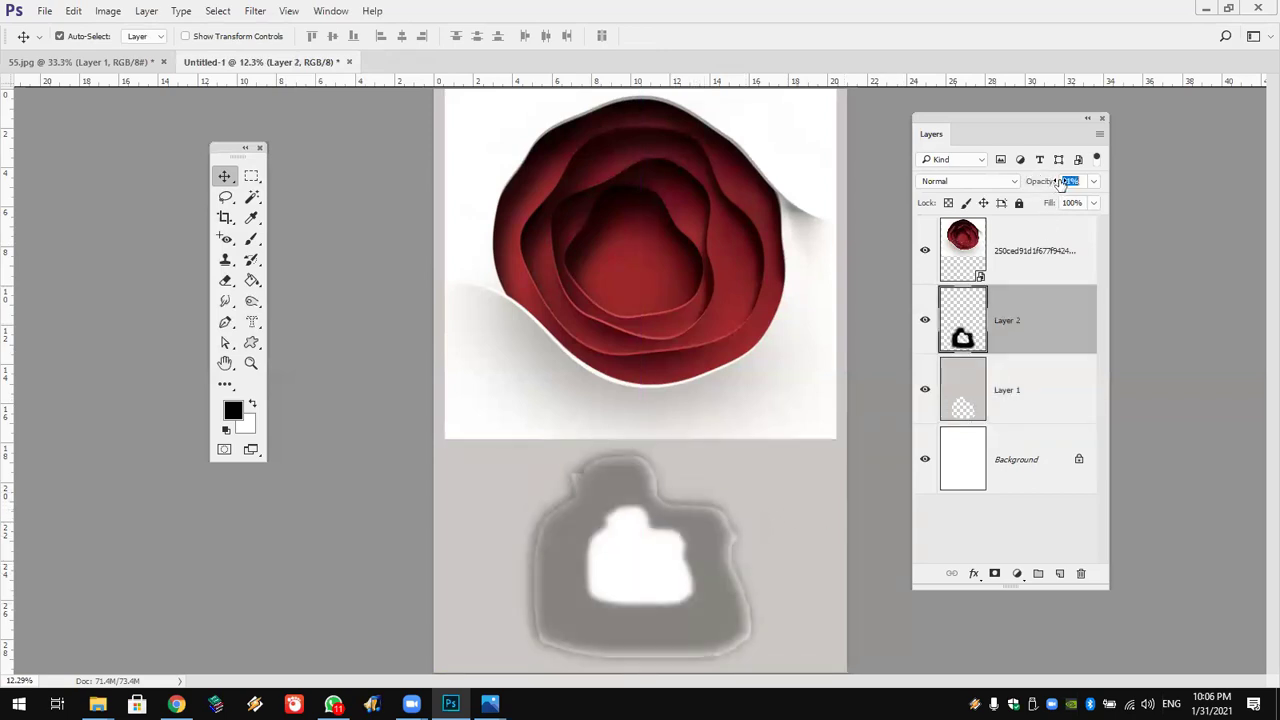
{"action": "left_click_drag", "start_coordinate": [706, 622], "coordinate": [710, 636]}
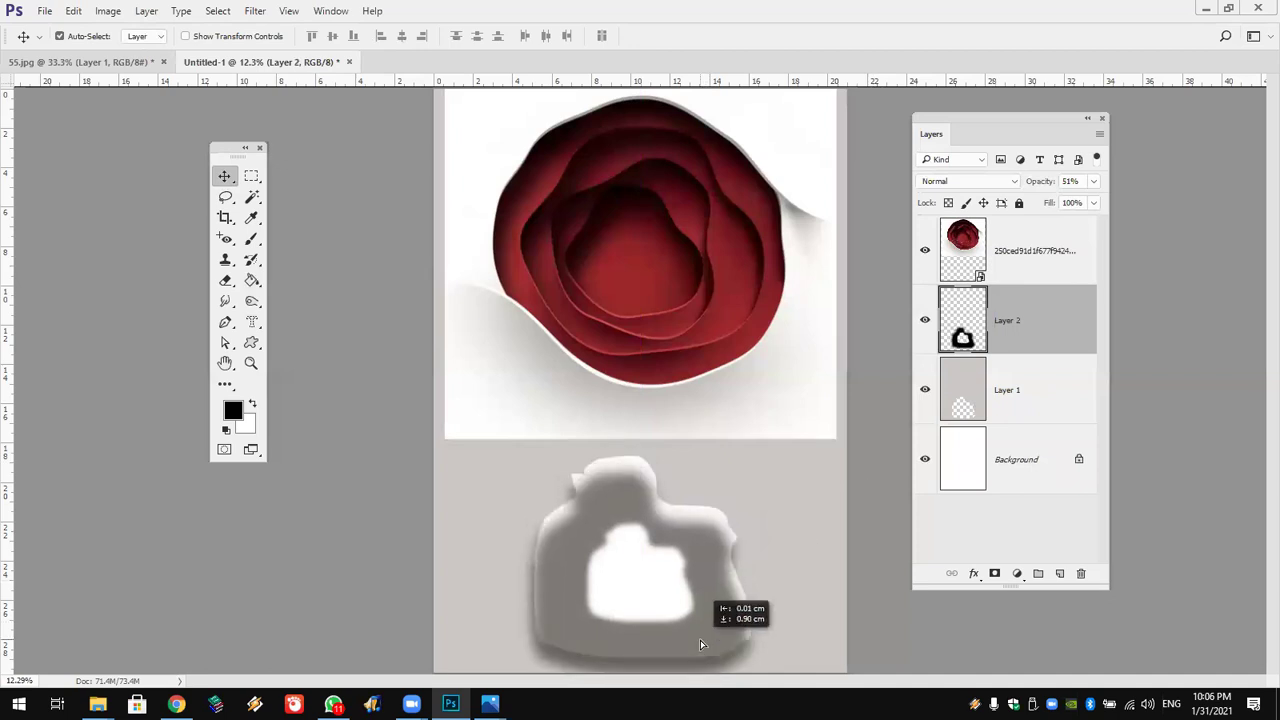
Scale Layer 2 up to 134%, place it below Layer 1, and shift it left.
{"action": "left_click", "coordinate": [74, 11]}
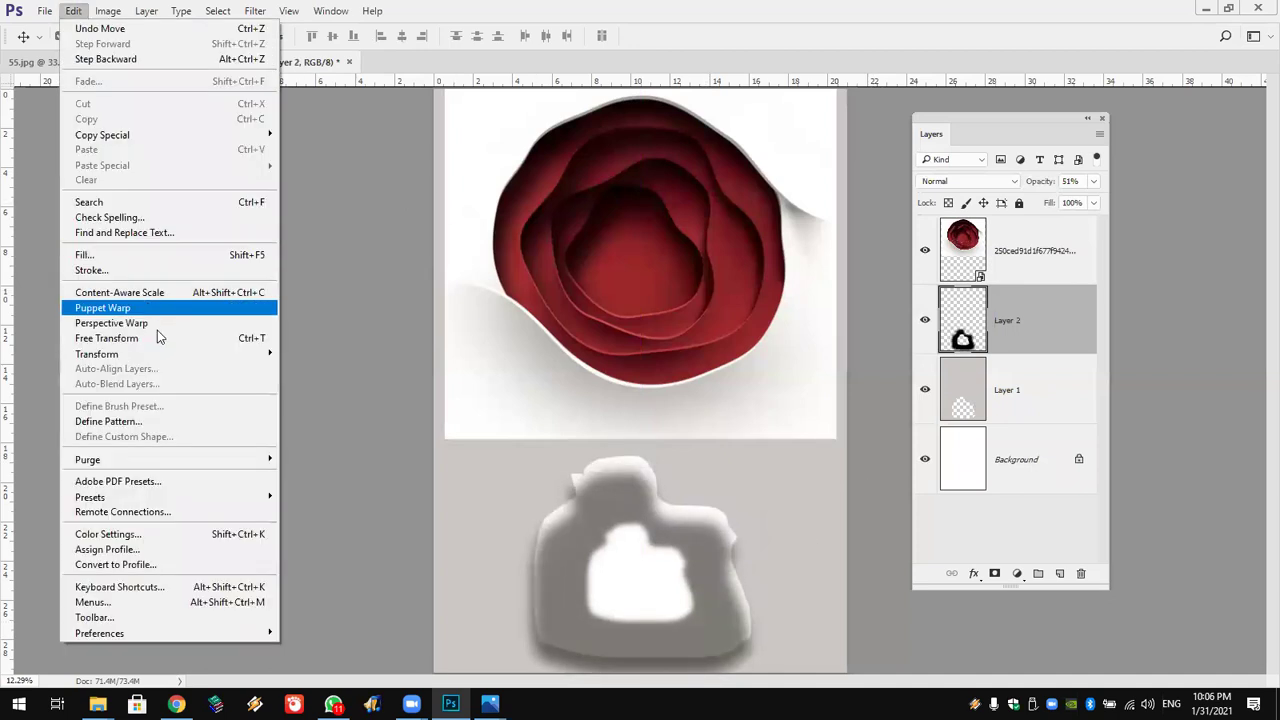
{"action": "key", "text": "Return"}
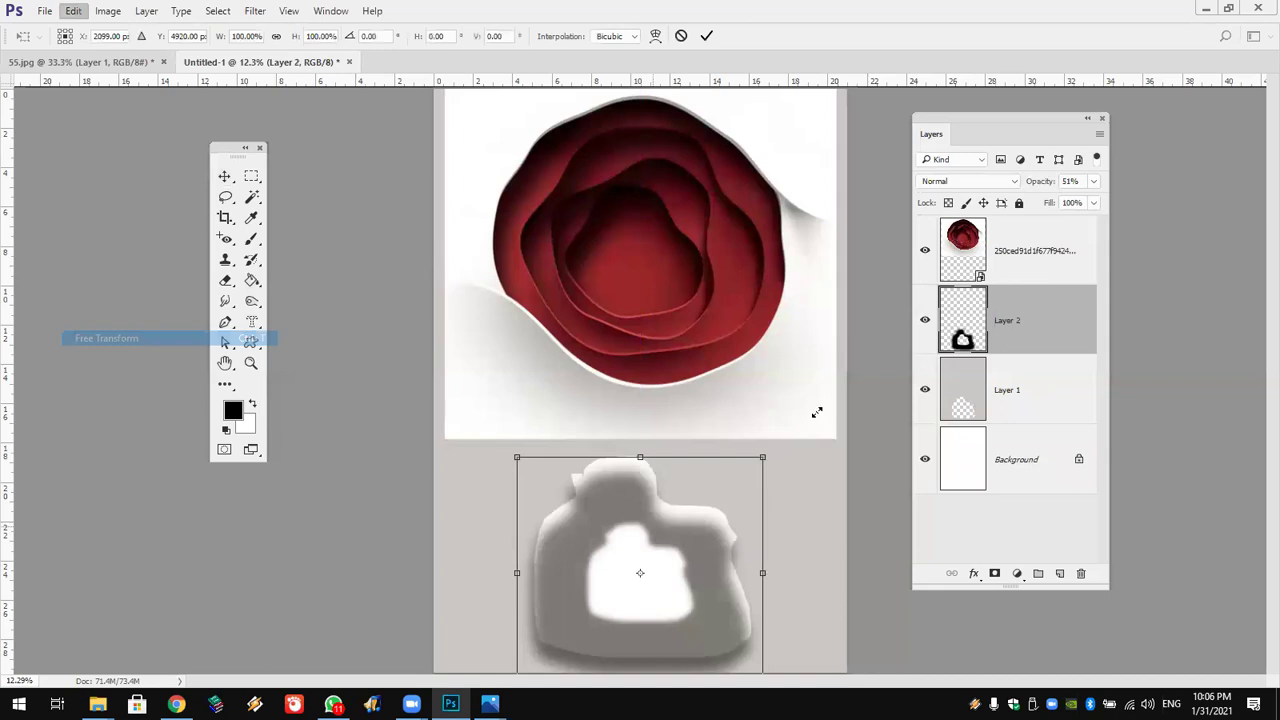
{"action": "left_click_drag", "start_coordinate": [848, 378], "coordinate": [846, 380]}
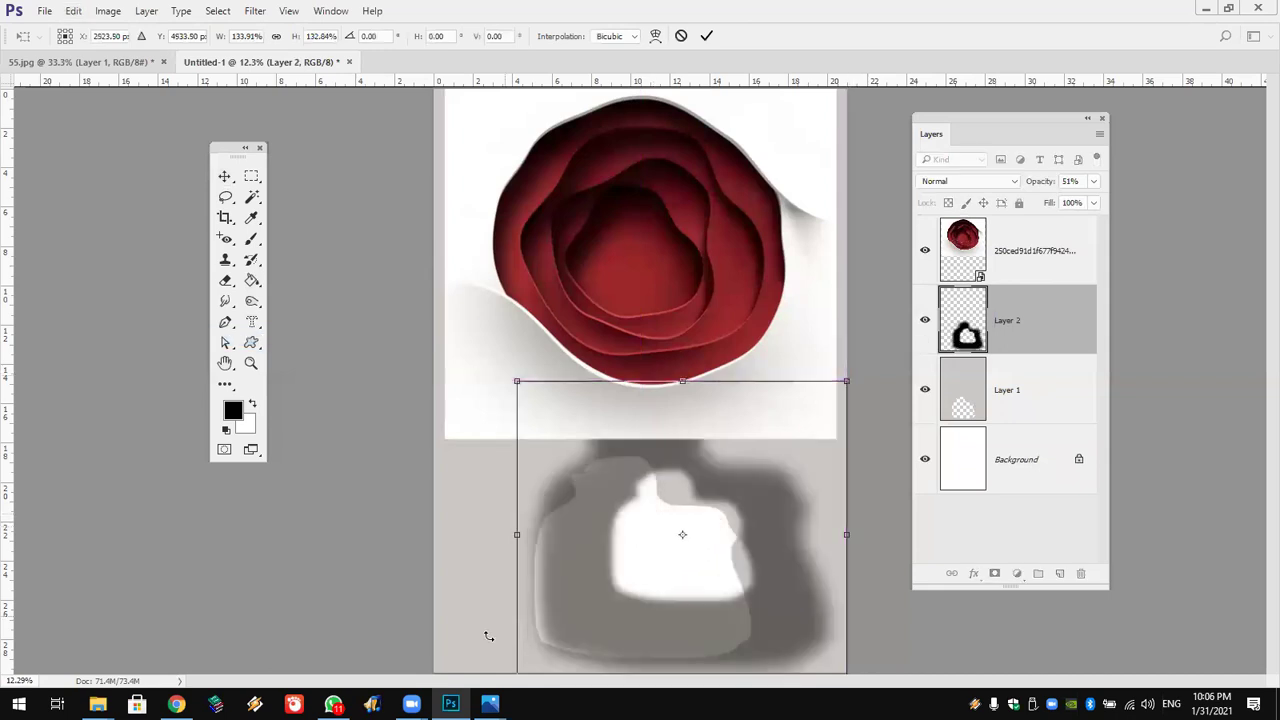
{"action": "left_click", "coordinate": [706, 36]}
{"action": "left_click_drag", "start_coordinate": [1034, 349], "coordinate": [1029, 427]}
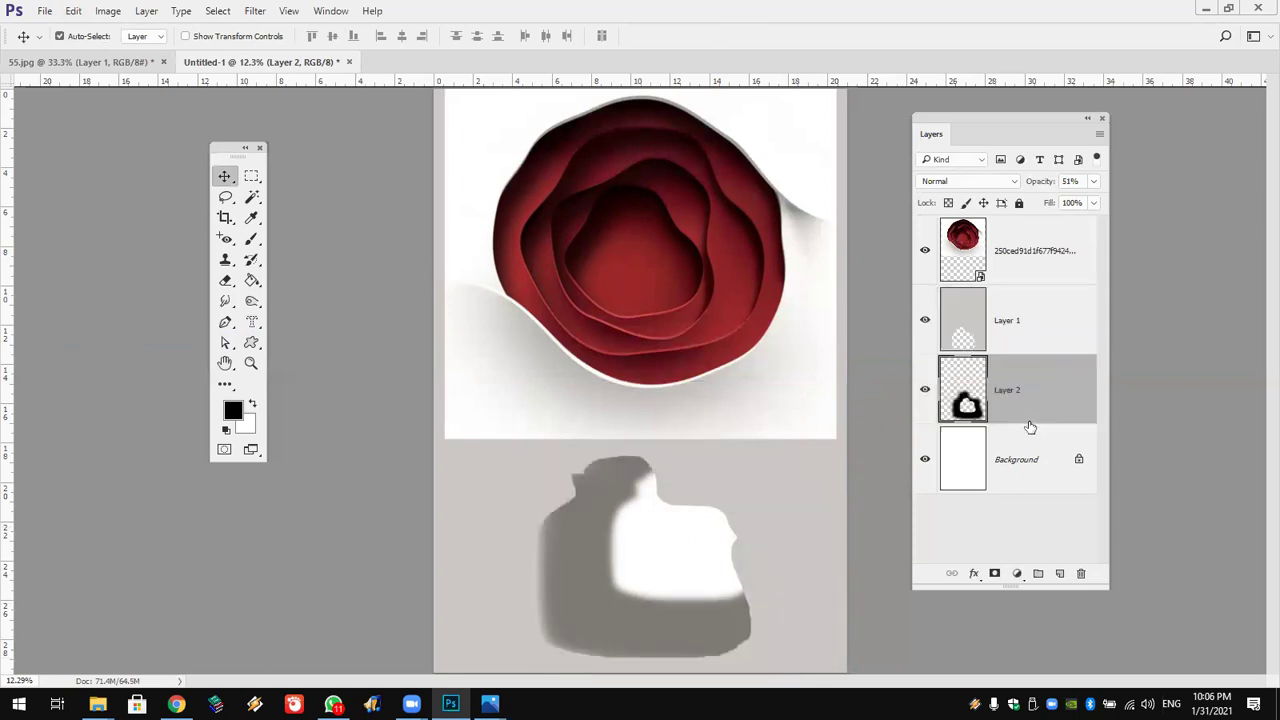
{"action": "mouse_move", "coordinate": [740, 603]}
{"action": "left_mouse_down"}
{"action": "mouse_move", "coordinate": [597, 636]}
{"action": "mouse_move", "coordinate": [606, 597]}
{"action": "mouse_move", "coordinate": [634, 643]}
{"action": "left_mouse_up"}
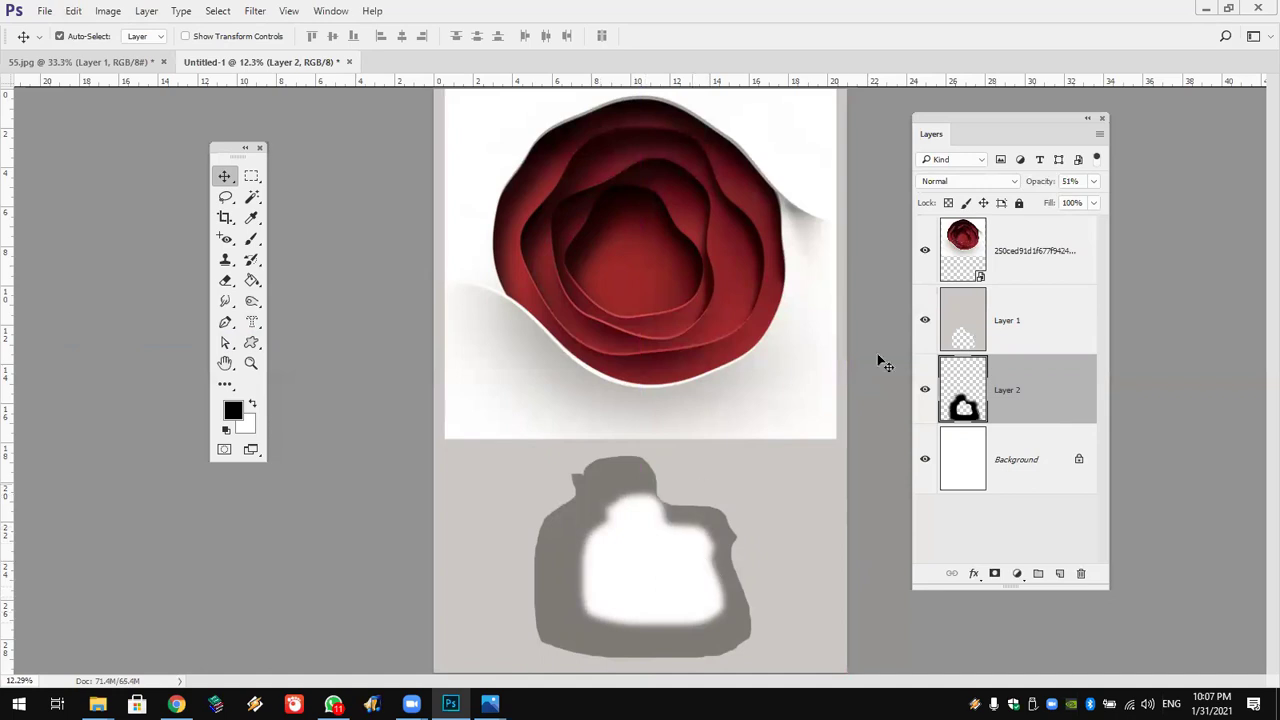
Duplicate Layer 2 to create Layer 2 copy.
{"action": "right_click", "coordinate": [1036, 391]}
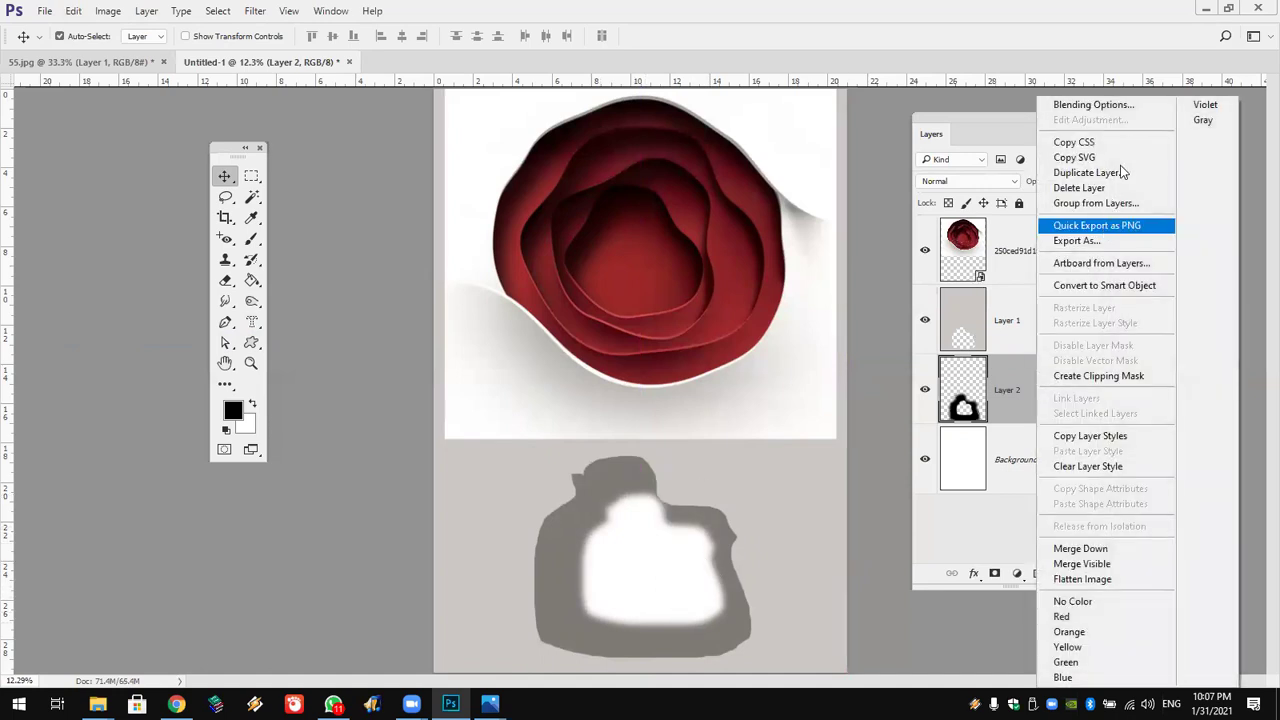
{"action": "left_click", "coordinate": [1090, 172]}
{"action": "left_click", "coordinate": [777, 209]}
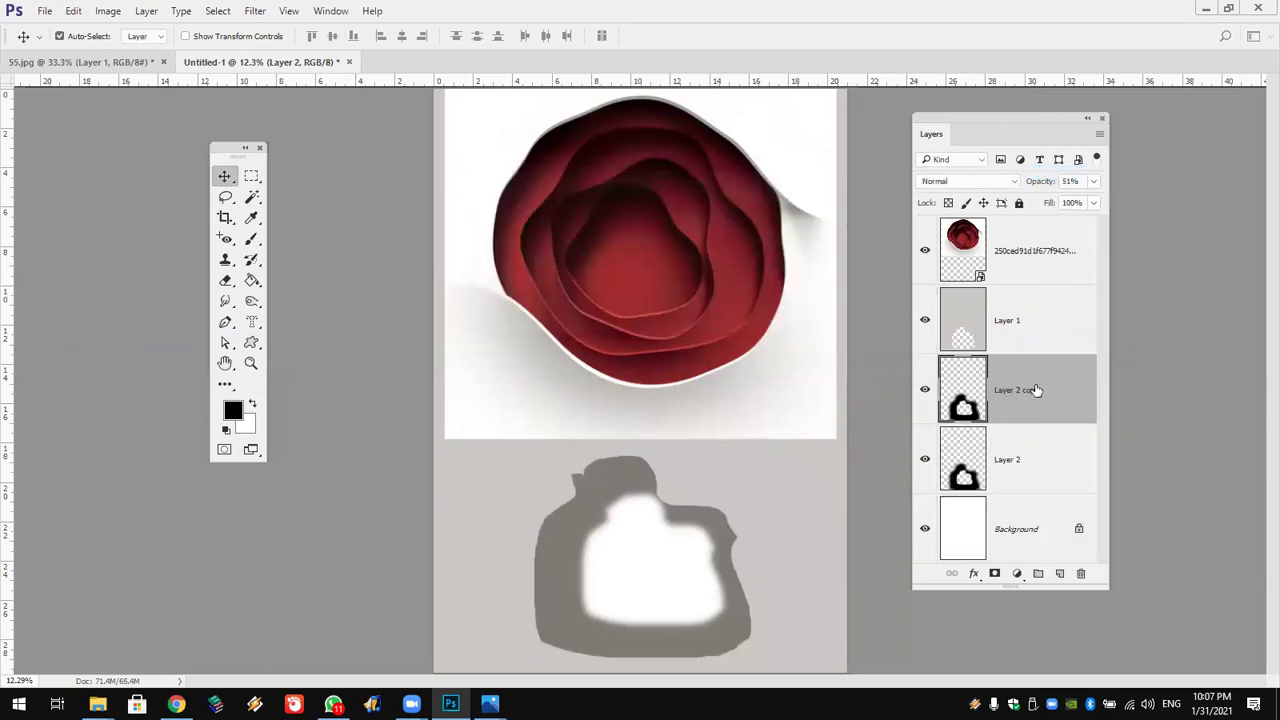
Give Layer 2 a rose-sampled #842a29 Color Overlay and offset it slightly down-right.
{"action": "left_click", "coordinate": [1031, 452]}
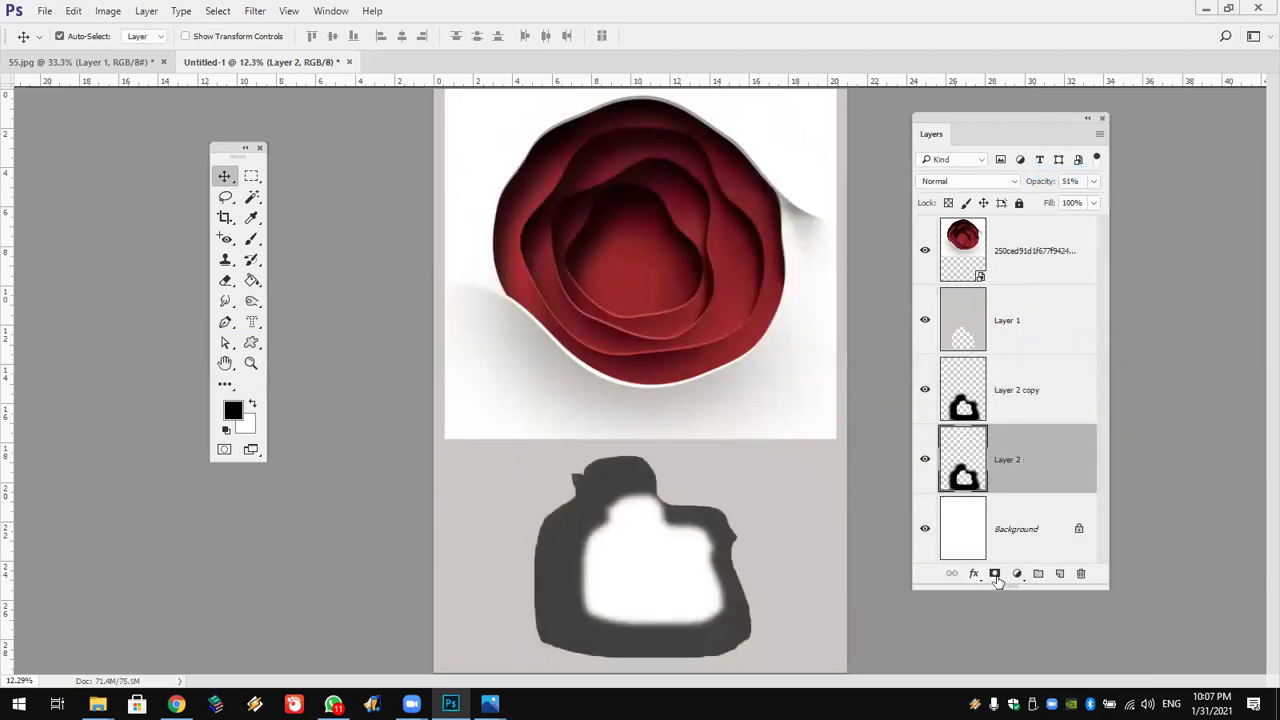
{"action": "left_click", "coordinate": [978, 578]}
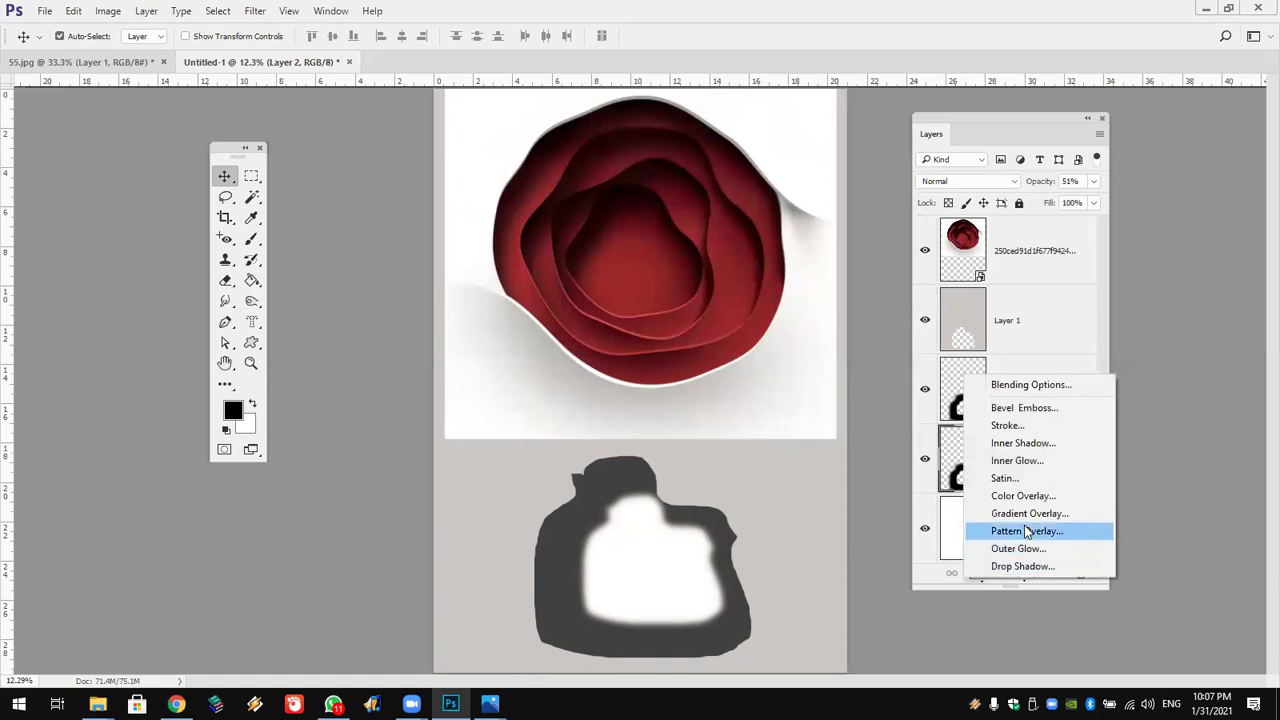
{"action": "left_click", "coordinate": [1037, 498]}
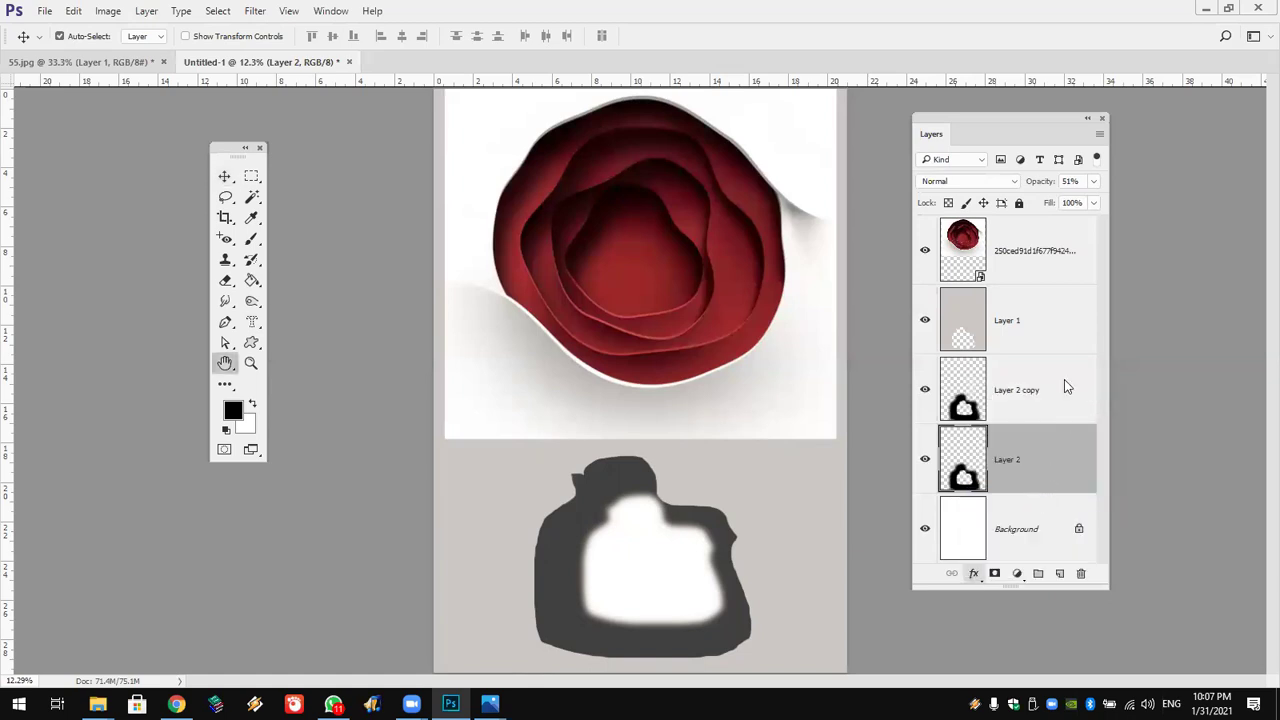
{"action": "left_click", "coordinate": [1030, 70]}
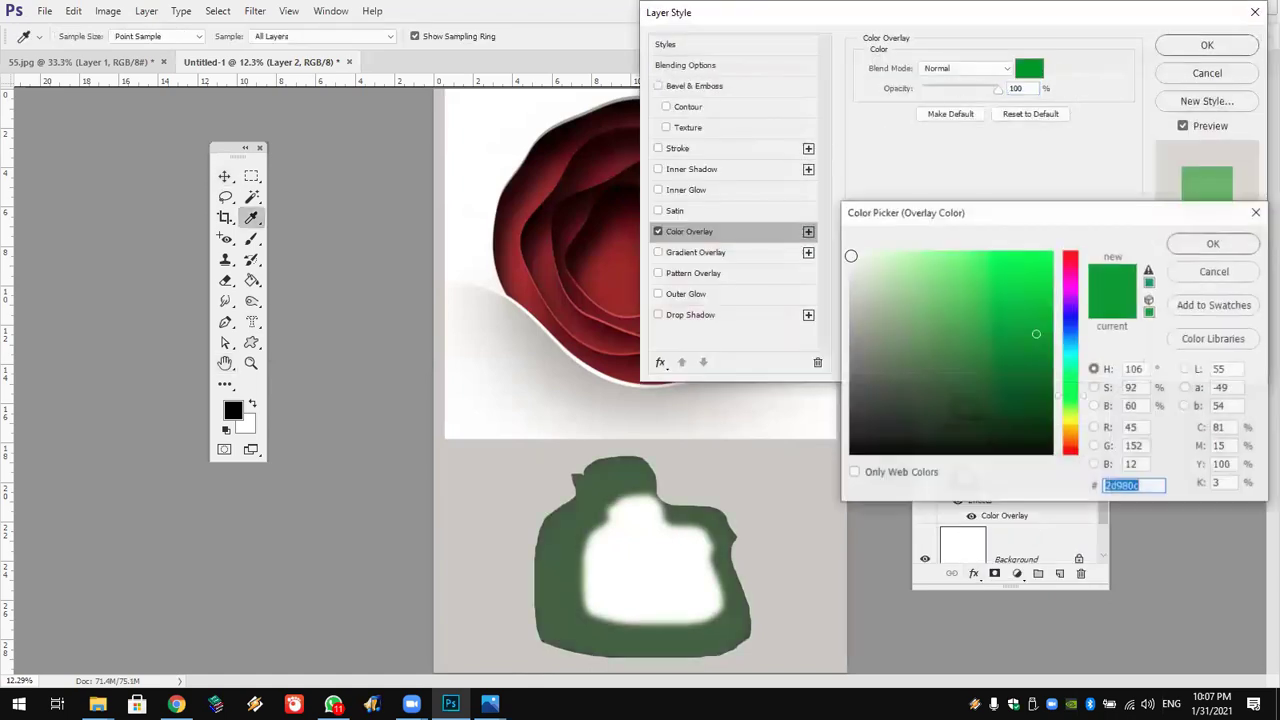
{"action": "left_click", "coordinate": [598, 266]}
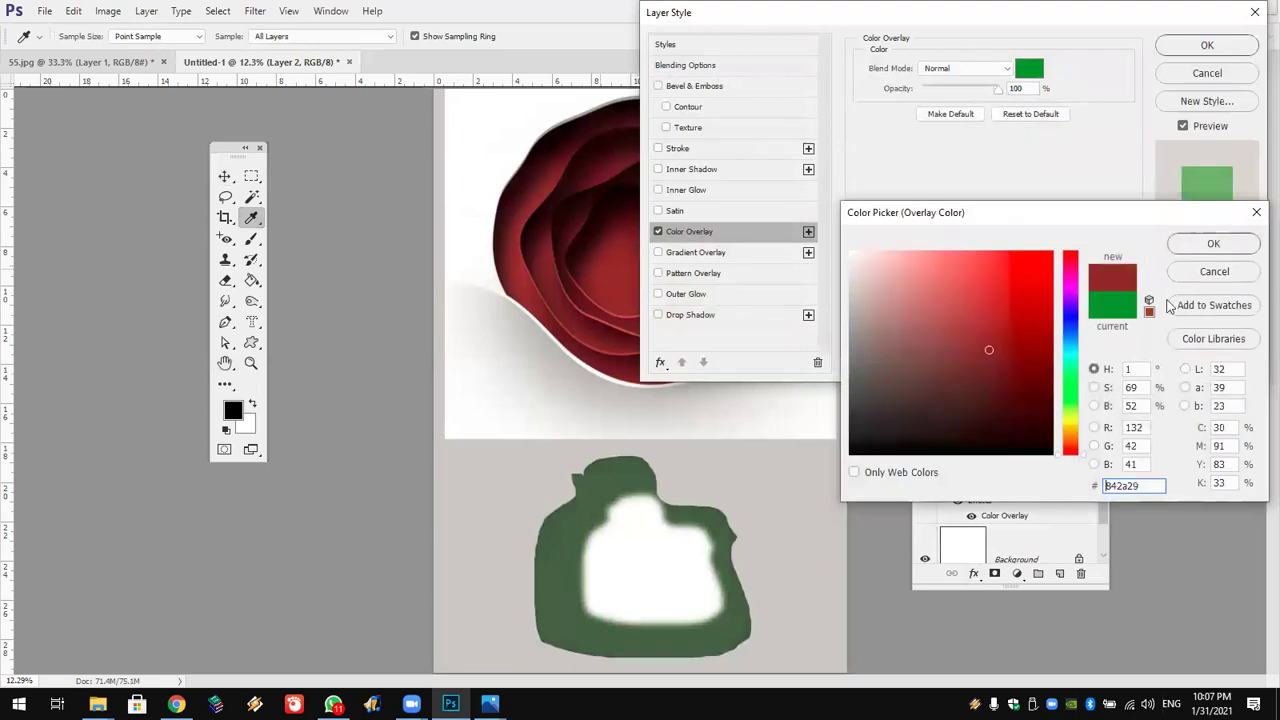
{"action": "left_click", "coordinate": [1238, 247]}
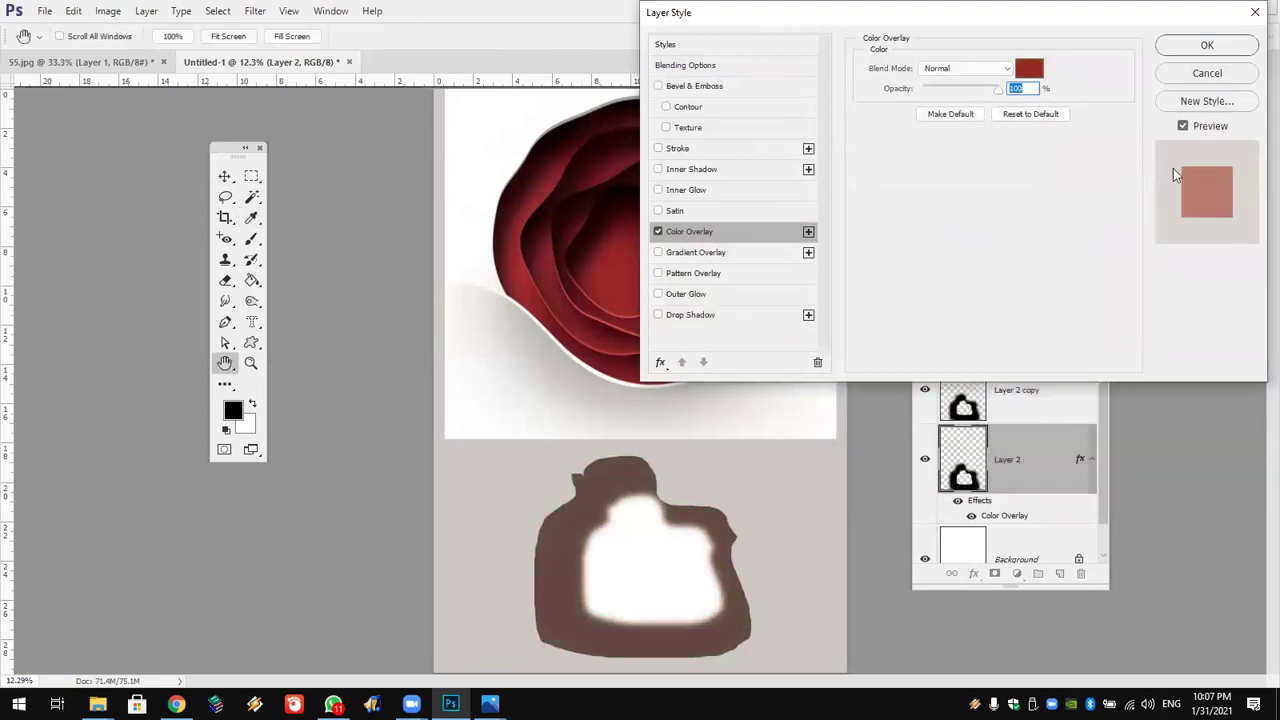
{"action": "left_click", "coordinate": [1206, 48]}
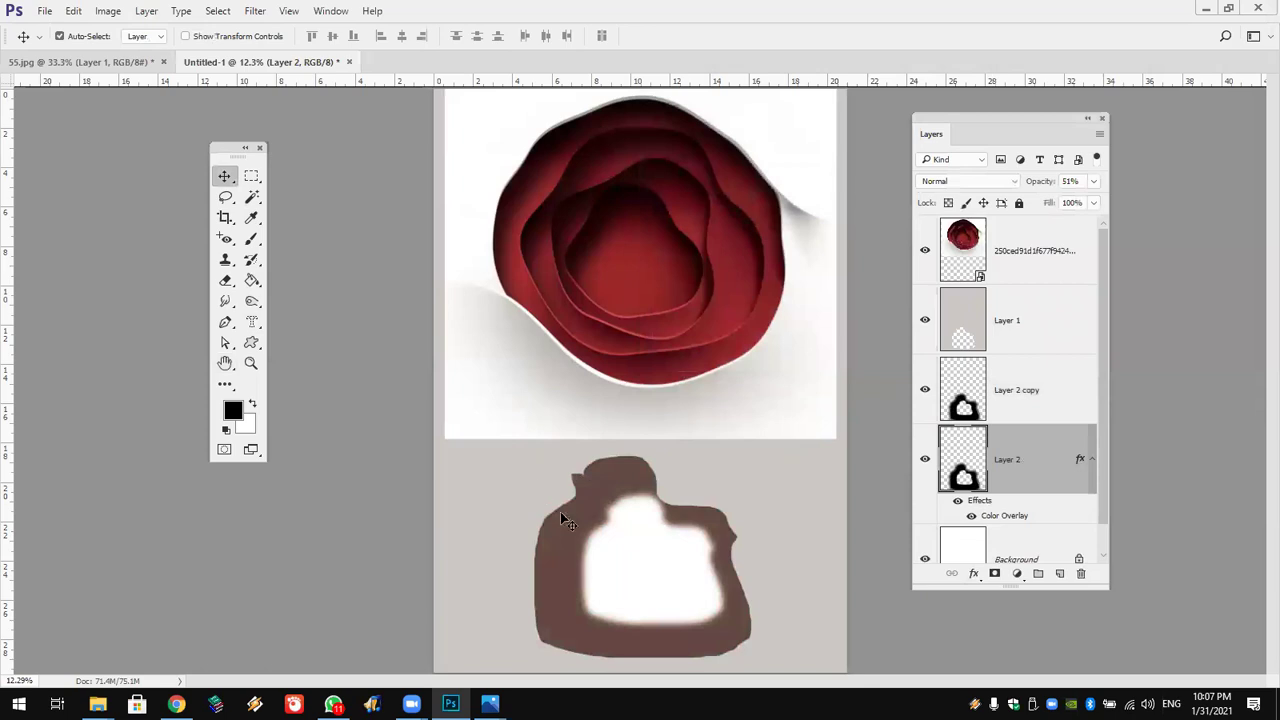
{"action": "left_click", "coordinate": [90, 40]}
{"action": "mouse_move", "coordinate": [615, 574]}
{"action": "left_mouse_down"}
{"action": "mouse_move", "coordinate": [601, 562]}
{"action": "mouse_move", "coordinate": [629, 574]}
{"action": "mouse_move", "coordinate": [633, 597]}
{"action": "left_mouse_up"}
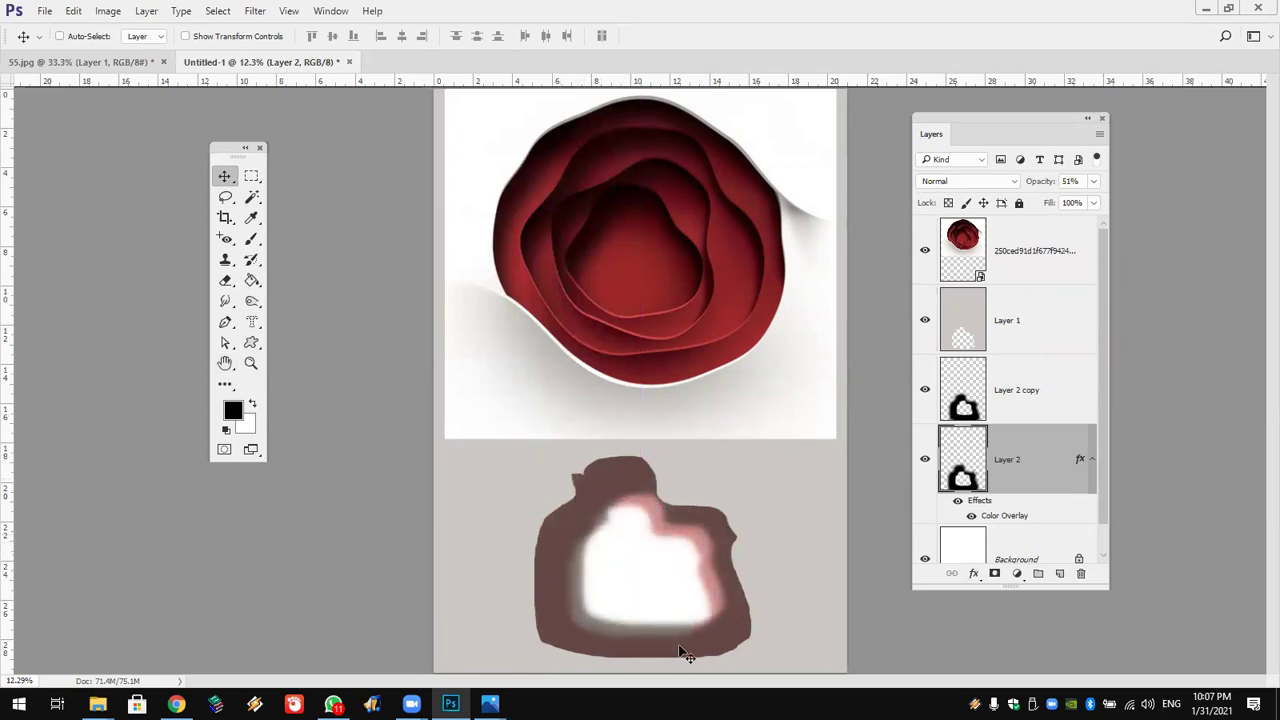